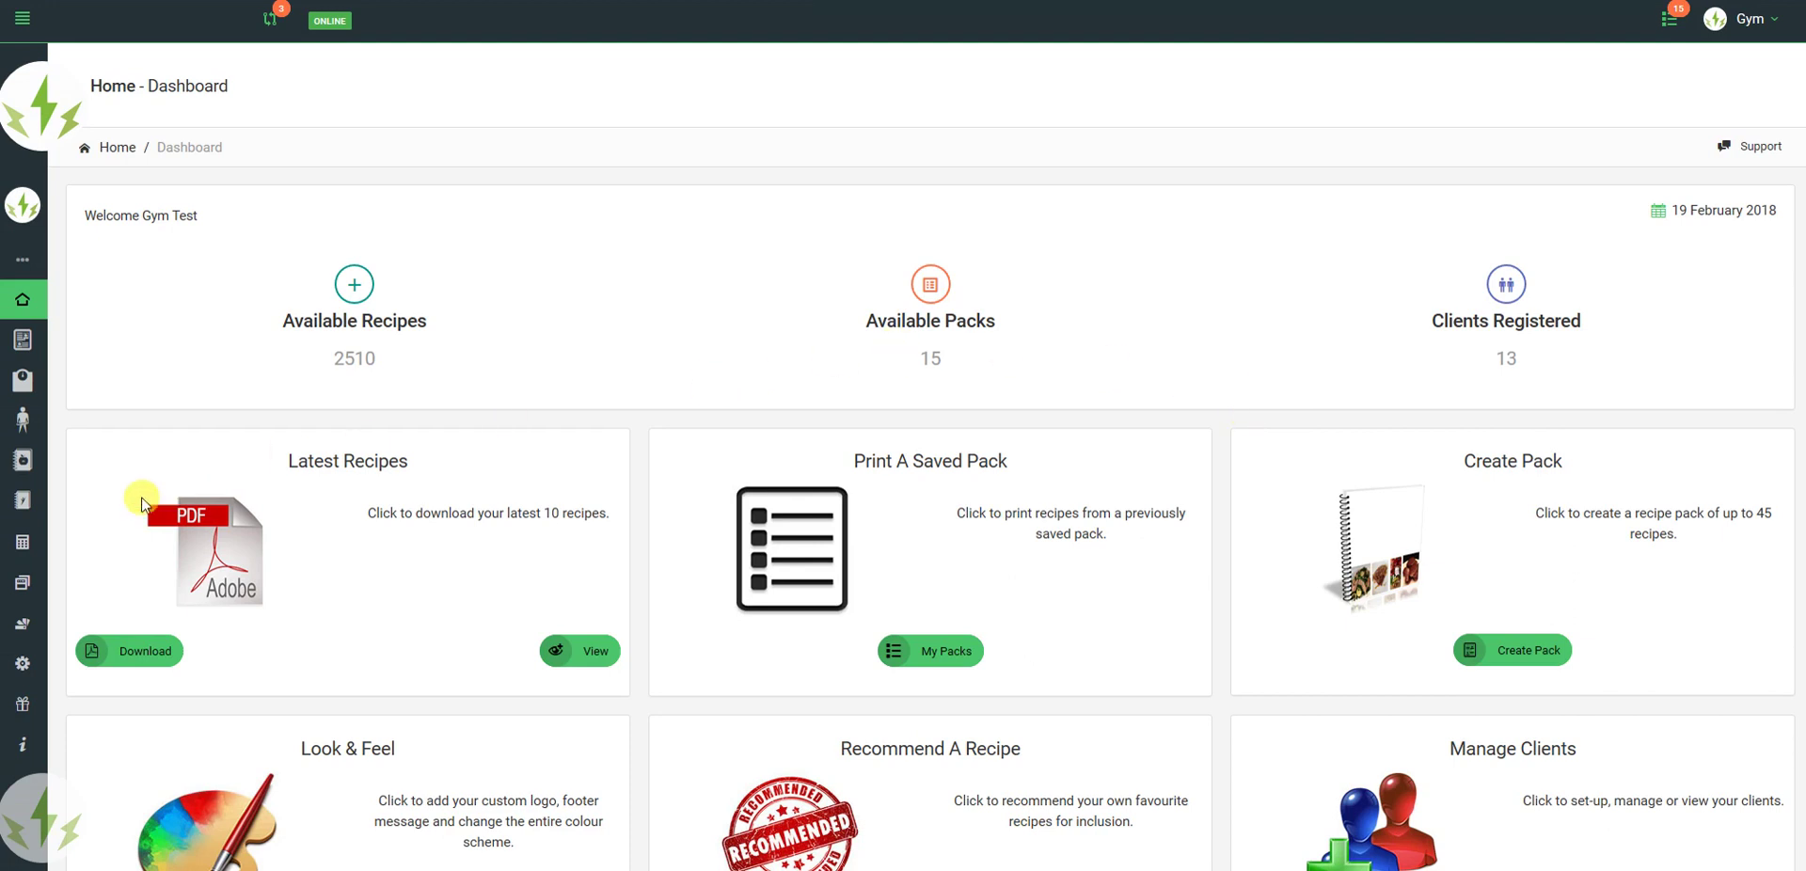
Step: Open Exercise Settings from the Exercises sidebar menu
{"action": "mouse_move", "coordinate": [15, 505]}
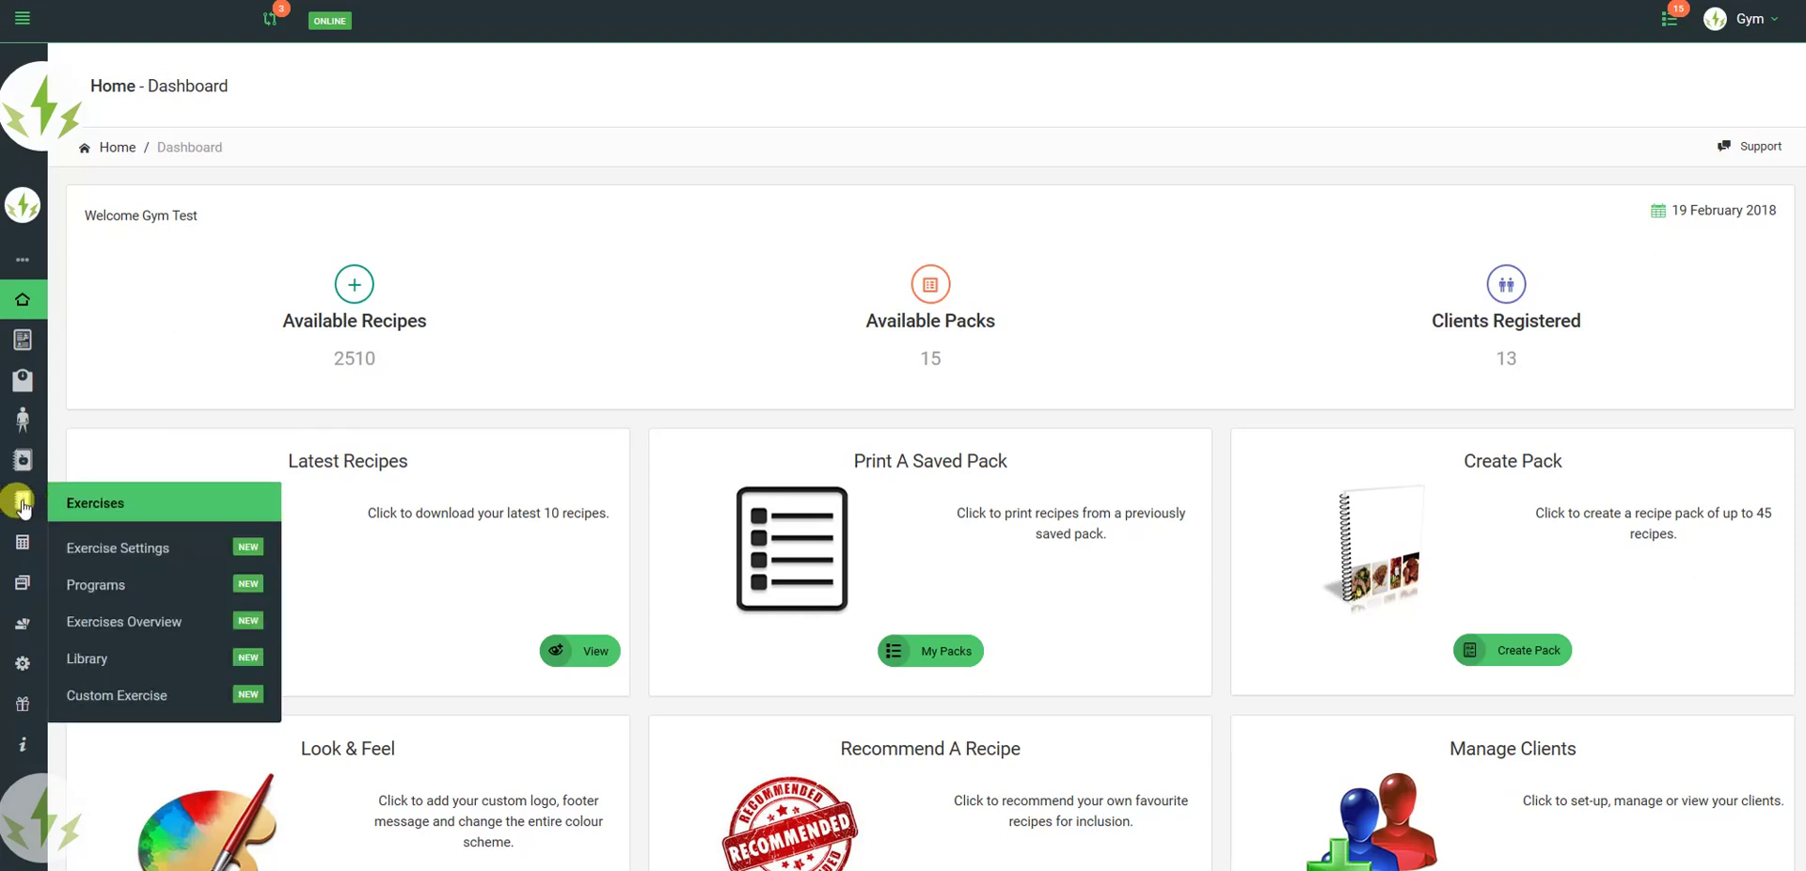
{"action": "left_click", "coordinate": [128, 549]}
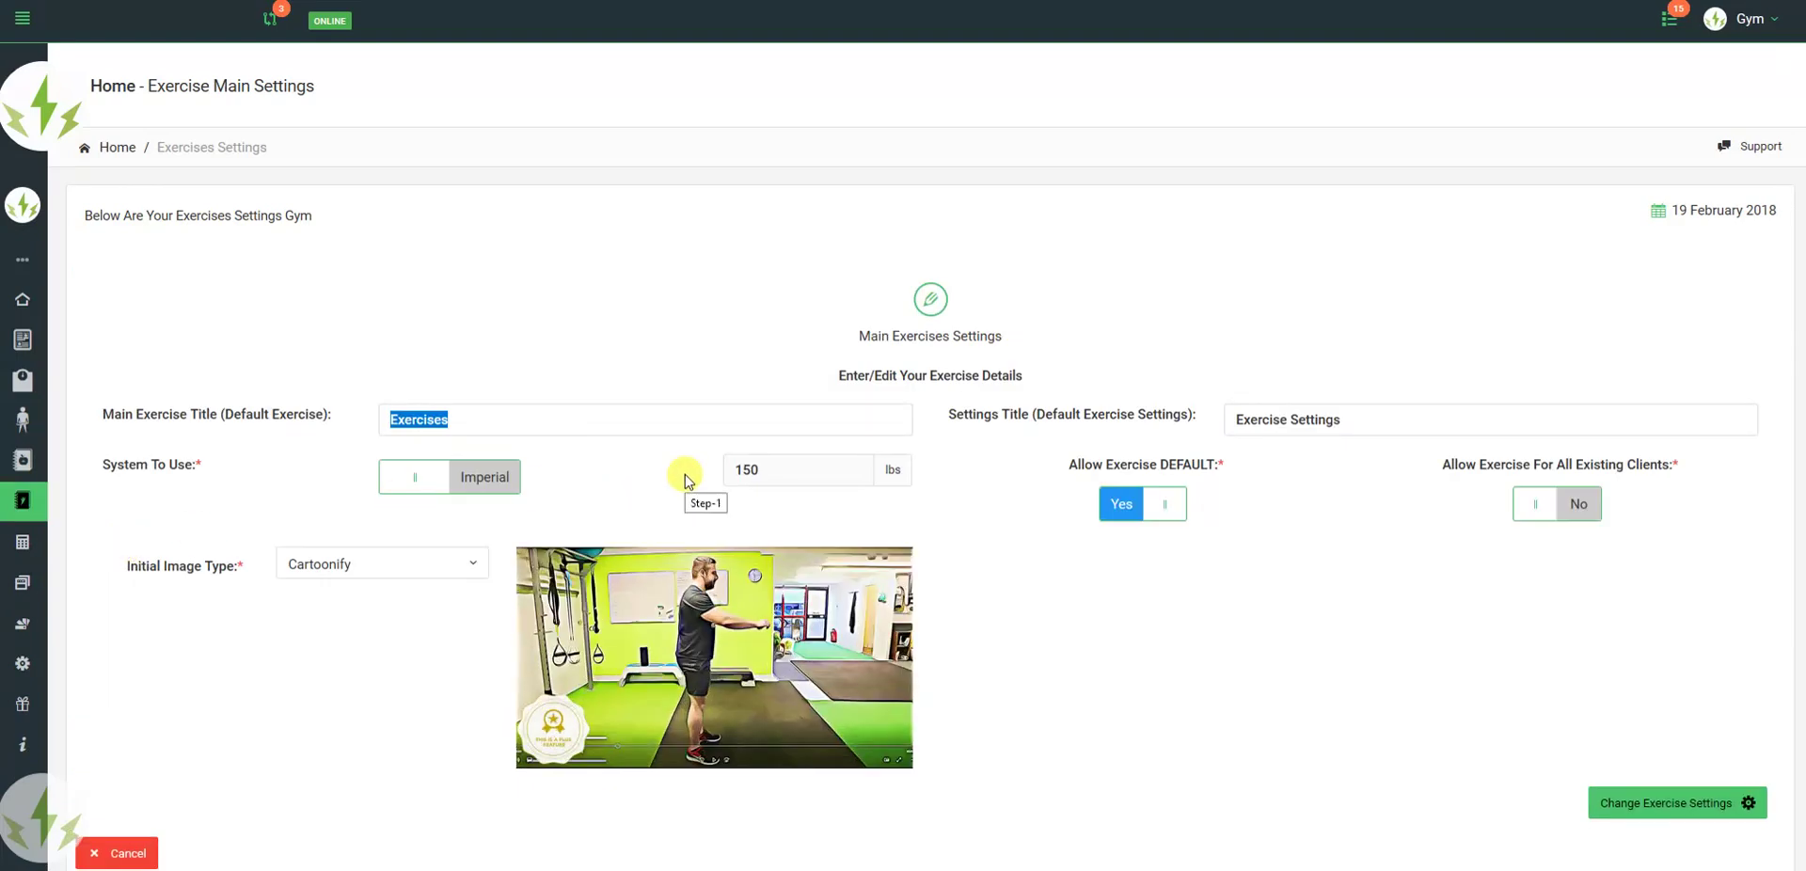
Step: Set the initial image type to Cartoonify after trying Ben Knight
{"action": "left_click", "coordinate": [524, 442]}
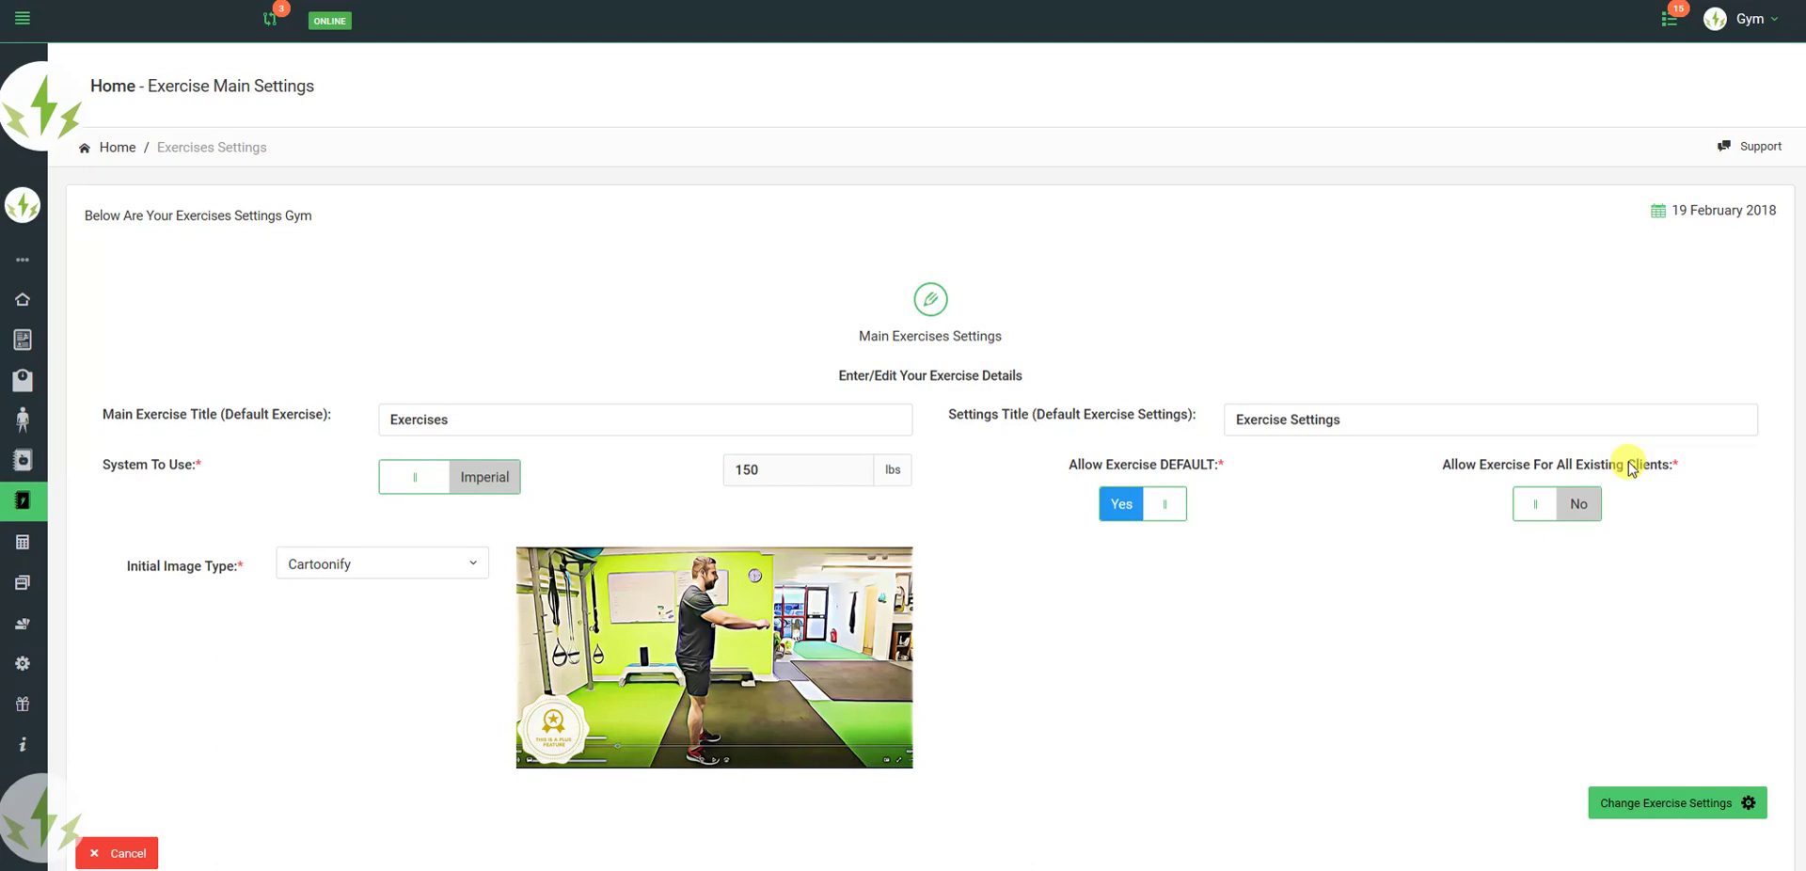
{"action": "left_click", "coordinate": [427, 571]}
{"action": "left_click", "coordinate": [388, 601]}
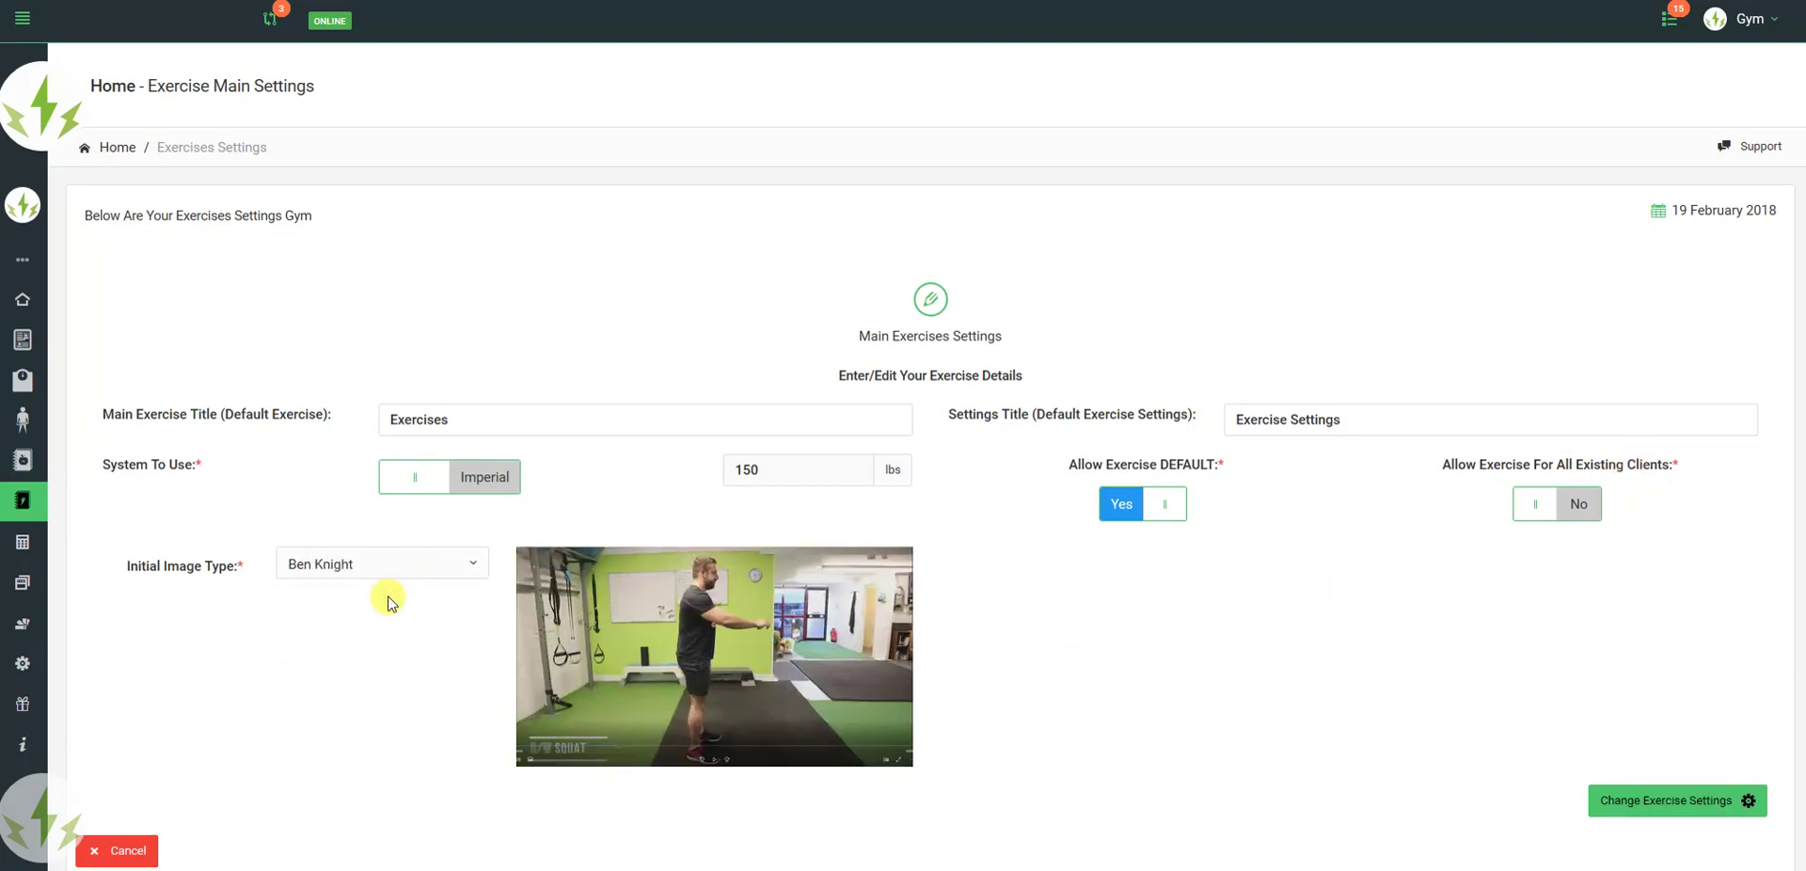
{"action": "left_click", "coordinate": [374, 561]}
{"action": "left_click", "coordinate": [359, 643]}
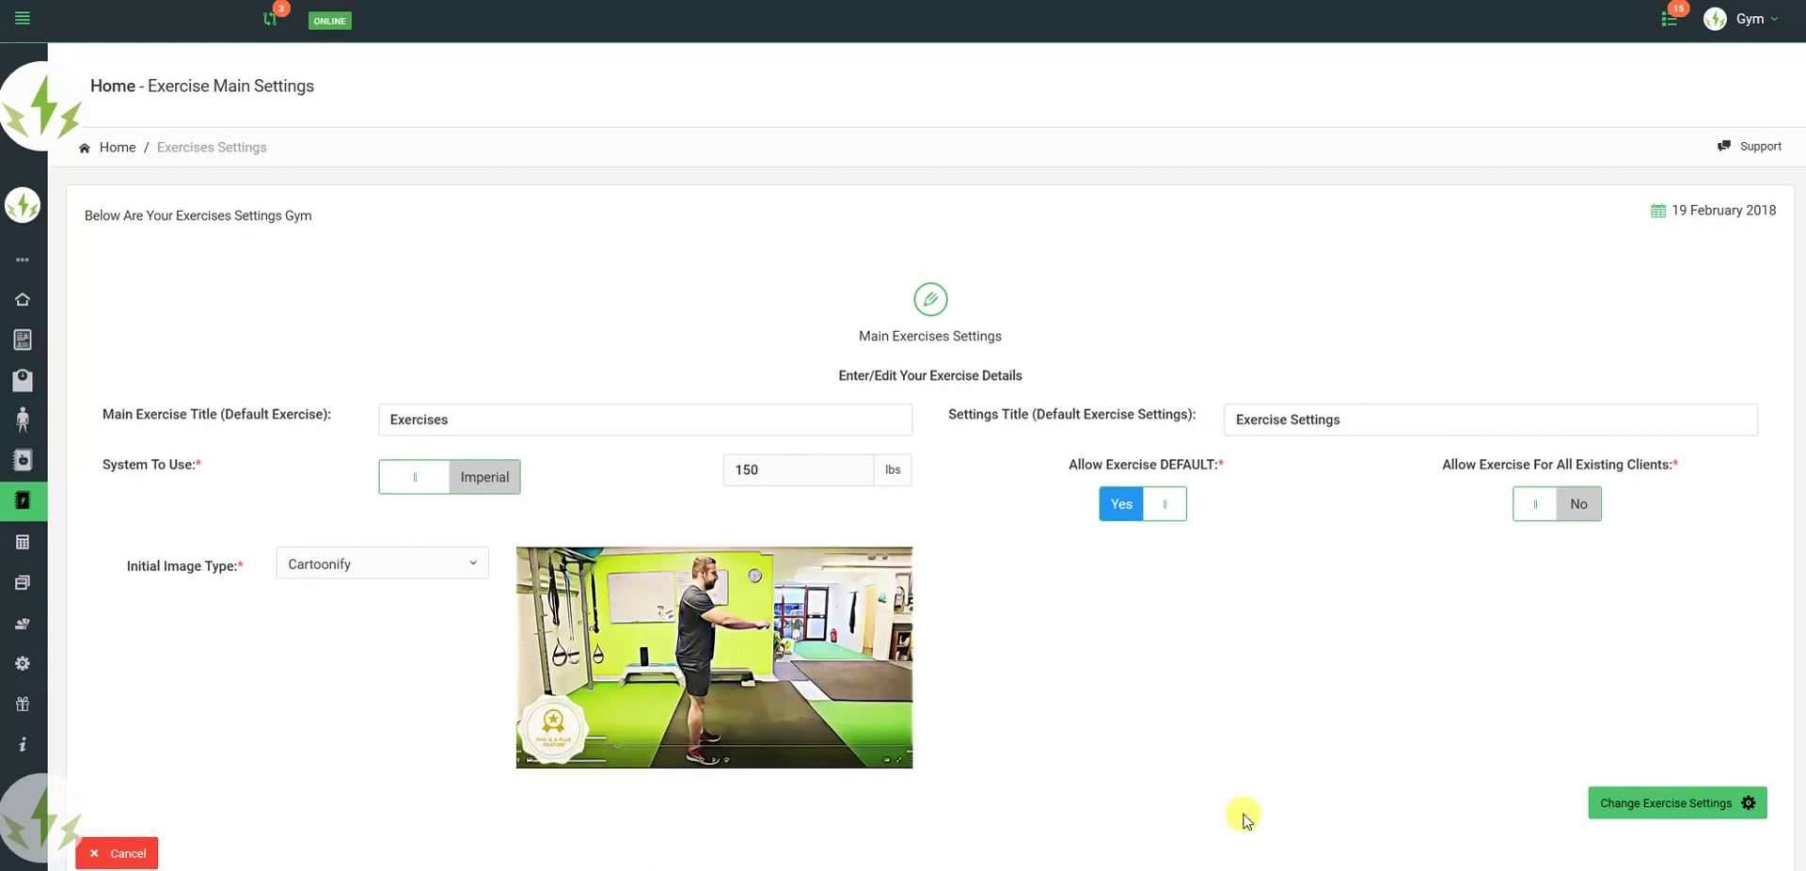
Step: Save the exercise settings and go to the Exercise Programs page
{"action": "left_click", "coordinate": [1677, 805]}
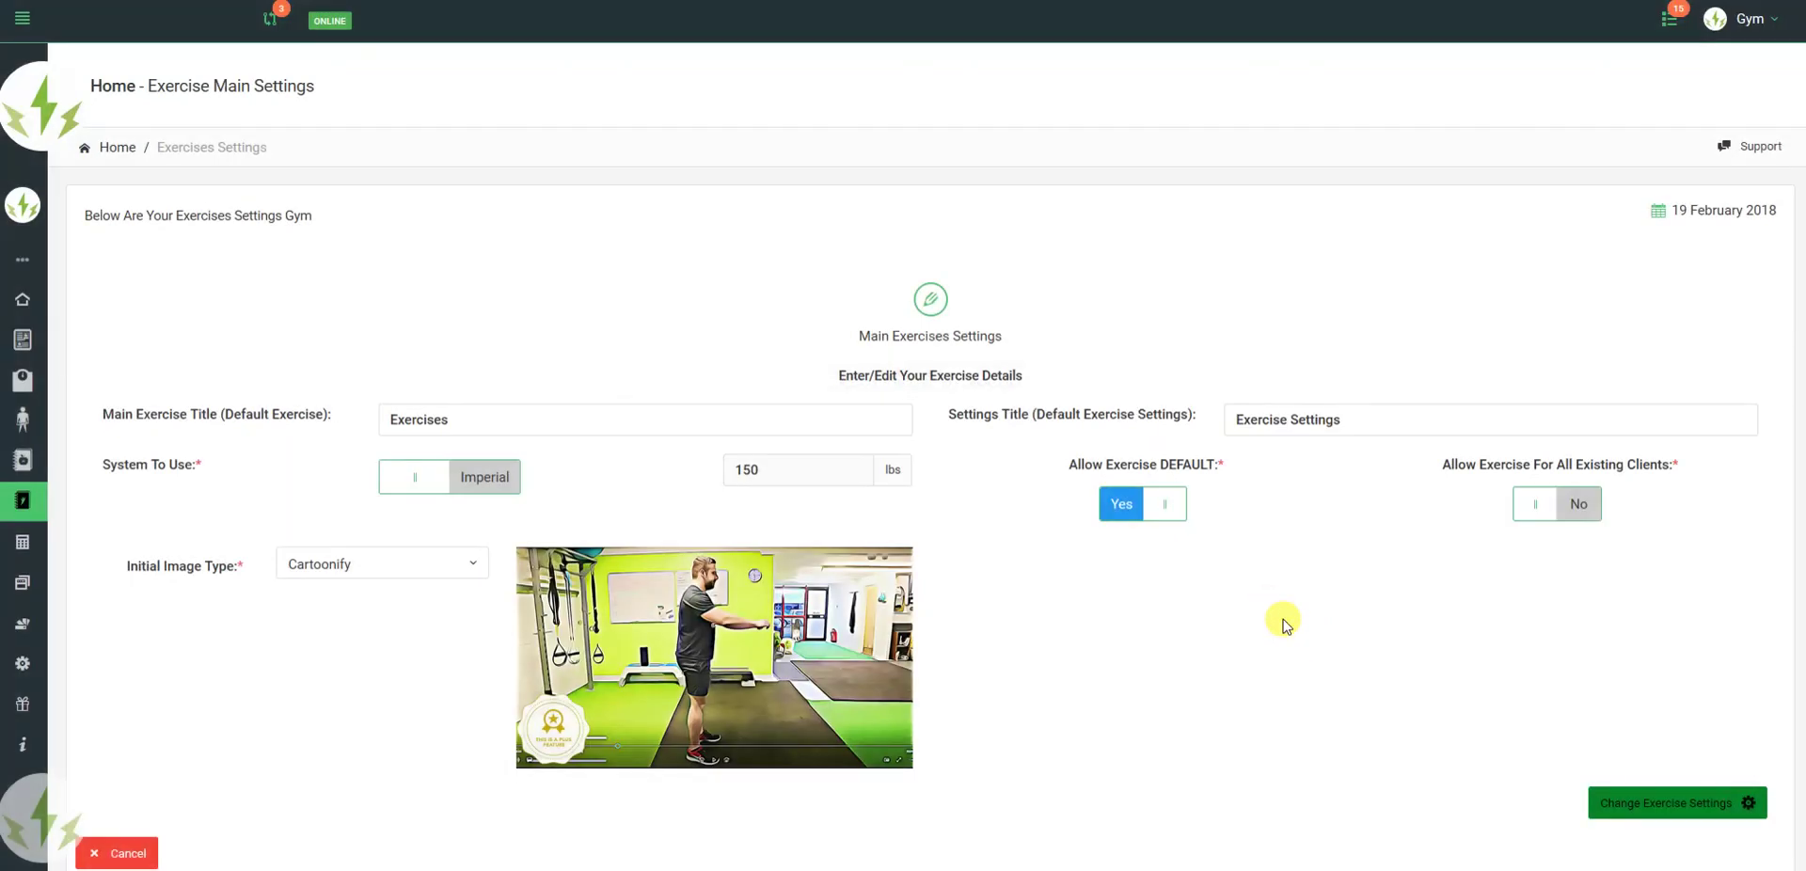
{"action": "mouse_move", "coordinate": [23, 504]}
{"action": "left_click", "coordinate": [98, 590]}
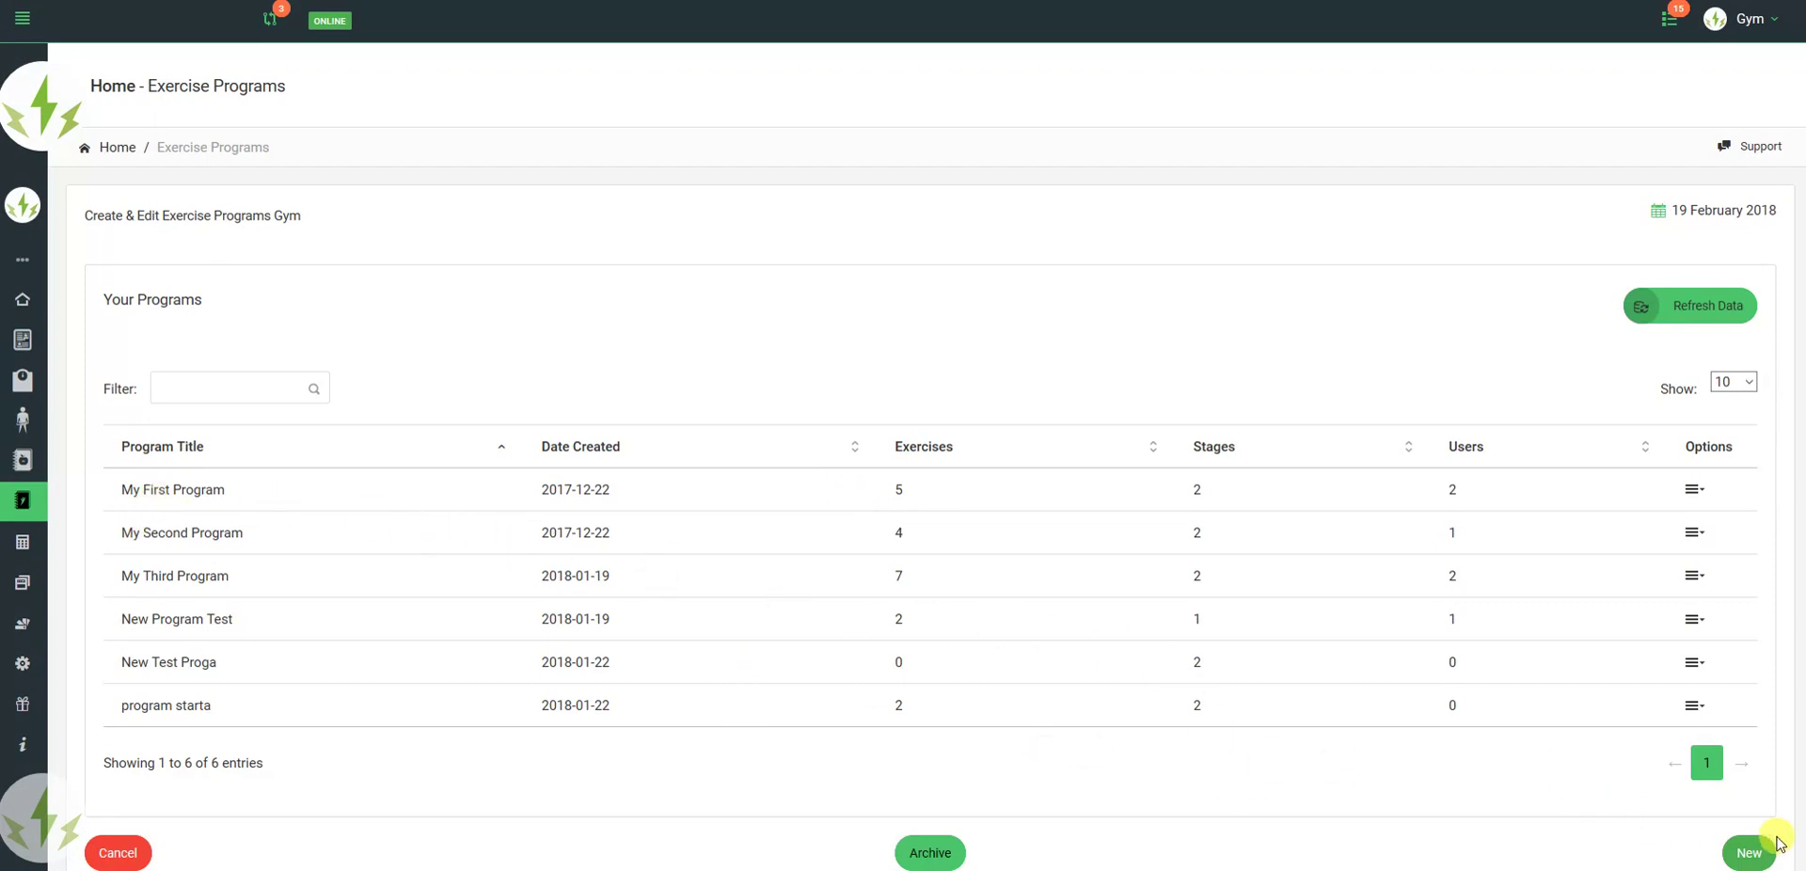
Step: Start a new program titled 'The Test Program' with stage title 'The Test Stage'
{"action": "left_click", "coordinate": [1752, 853]}
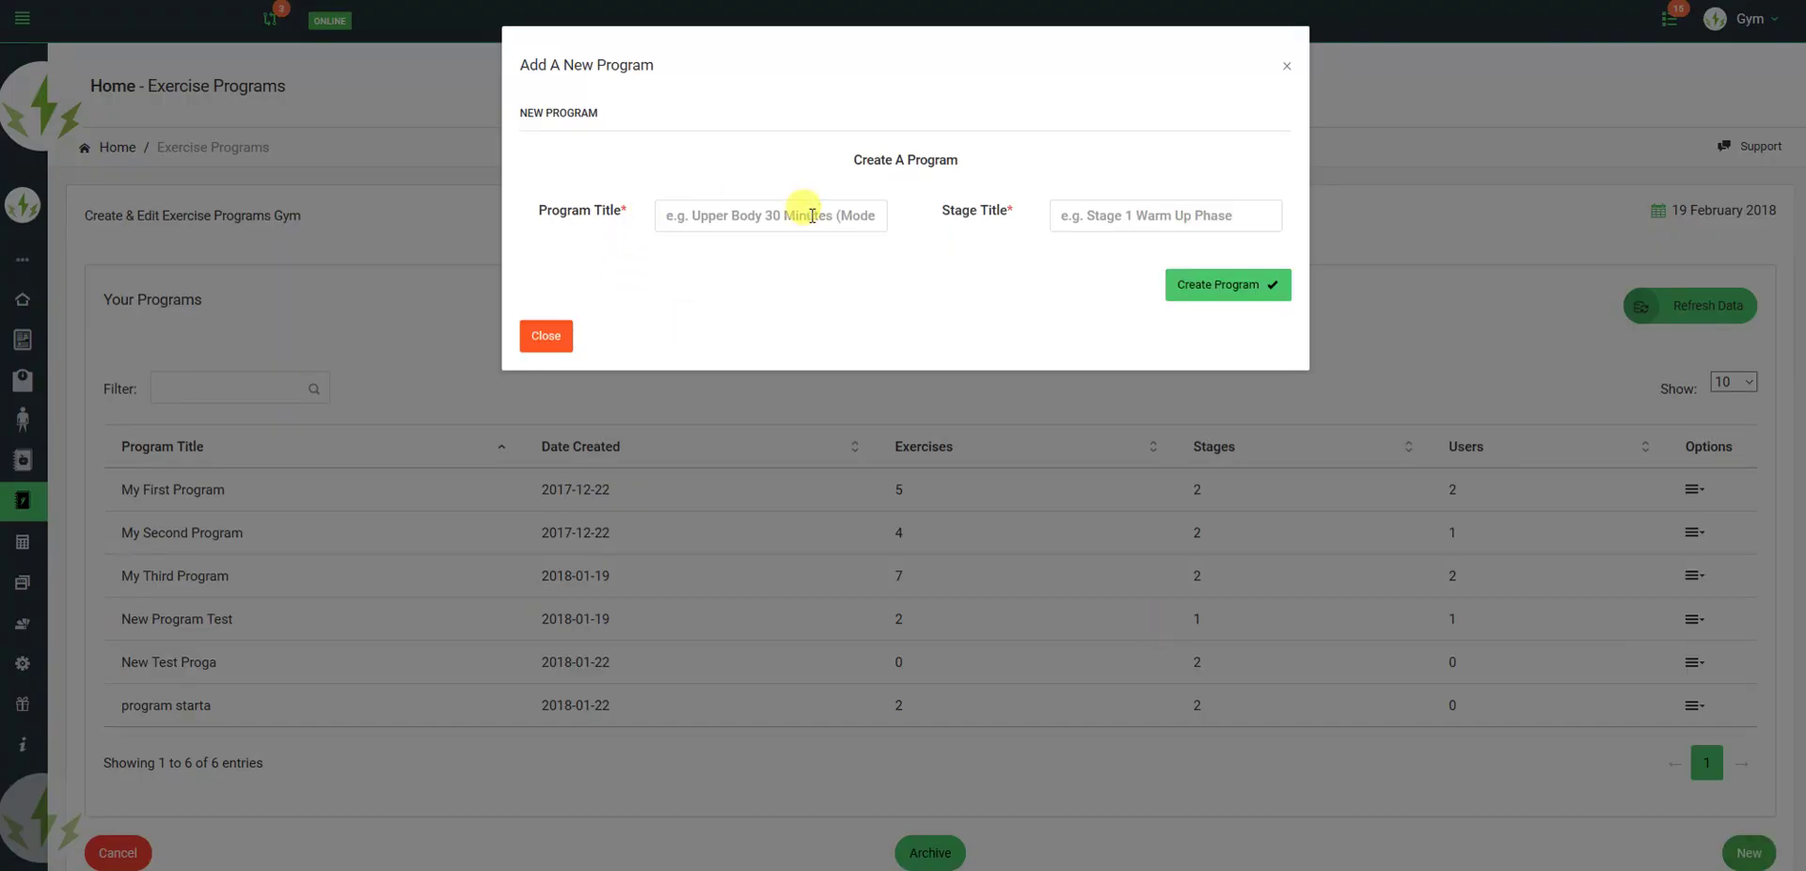
{"action": "type", "text": "The Test Program"}
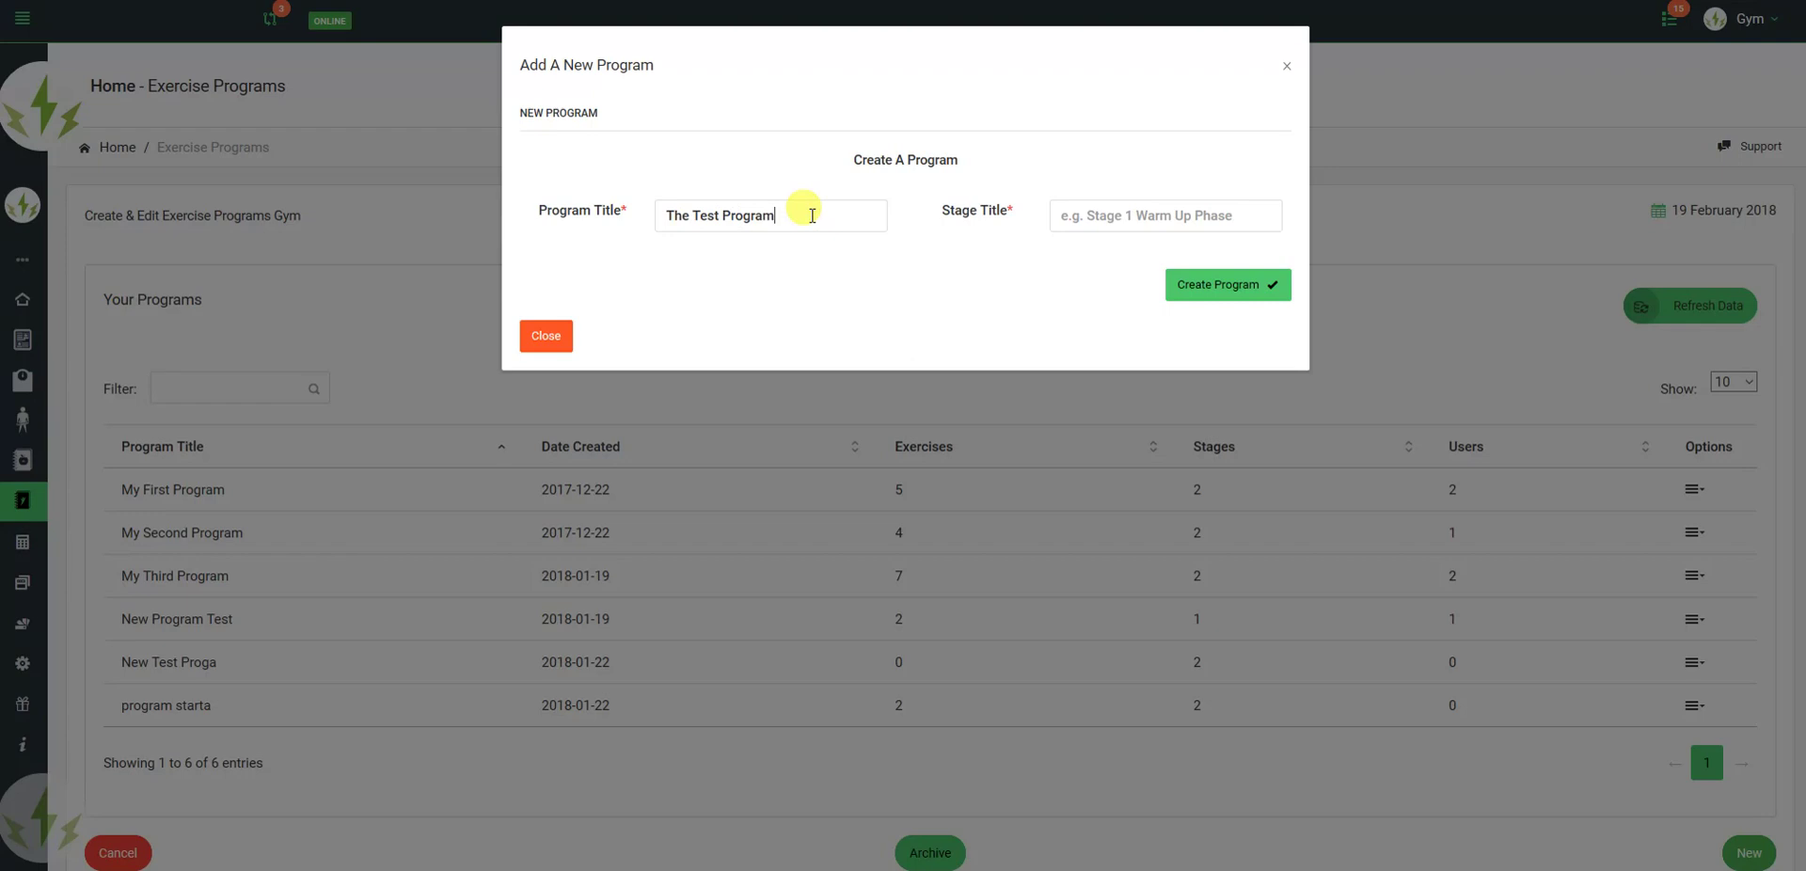
{"action": "key", "text": "Tab"}
{"action": "type", "text": "T"}
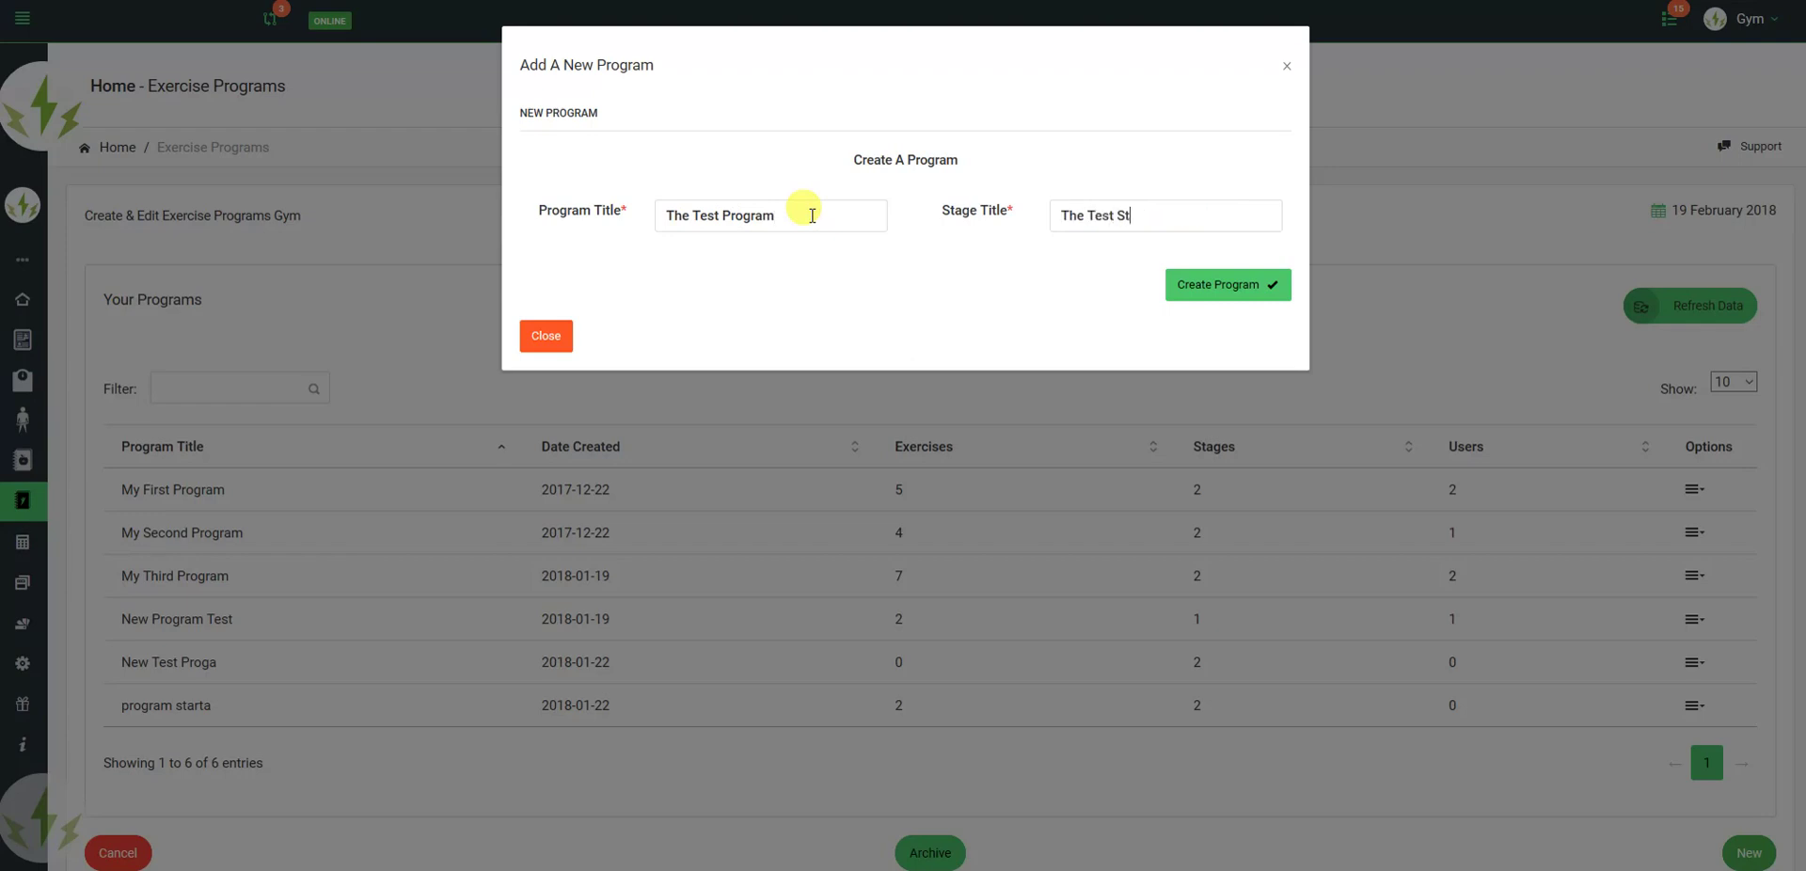
Step: Create The Test Program with Stage 1: The Test Stage
{"action": "left_click", "coordinate": [1236, 285]}
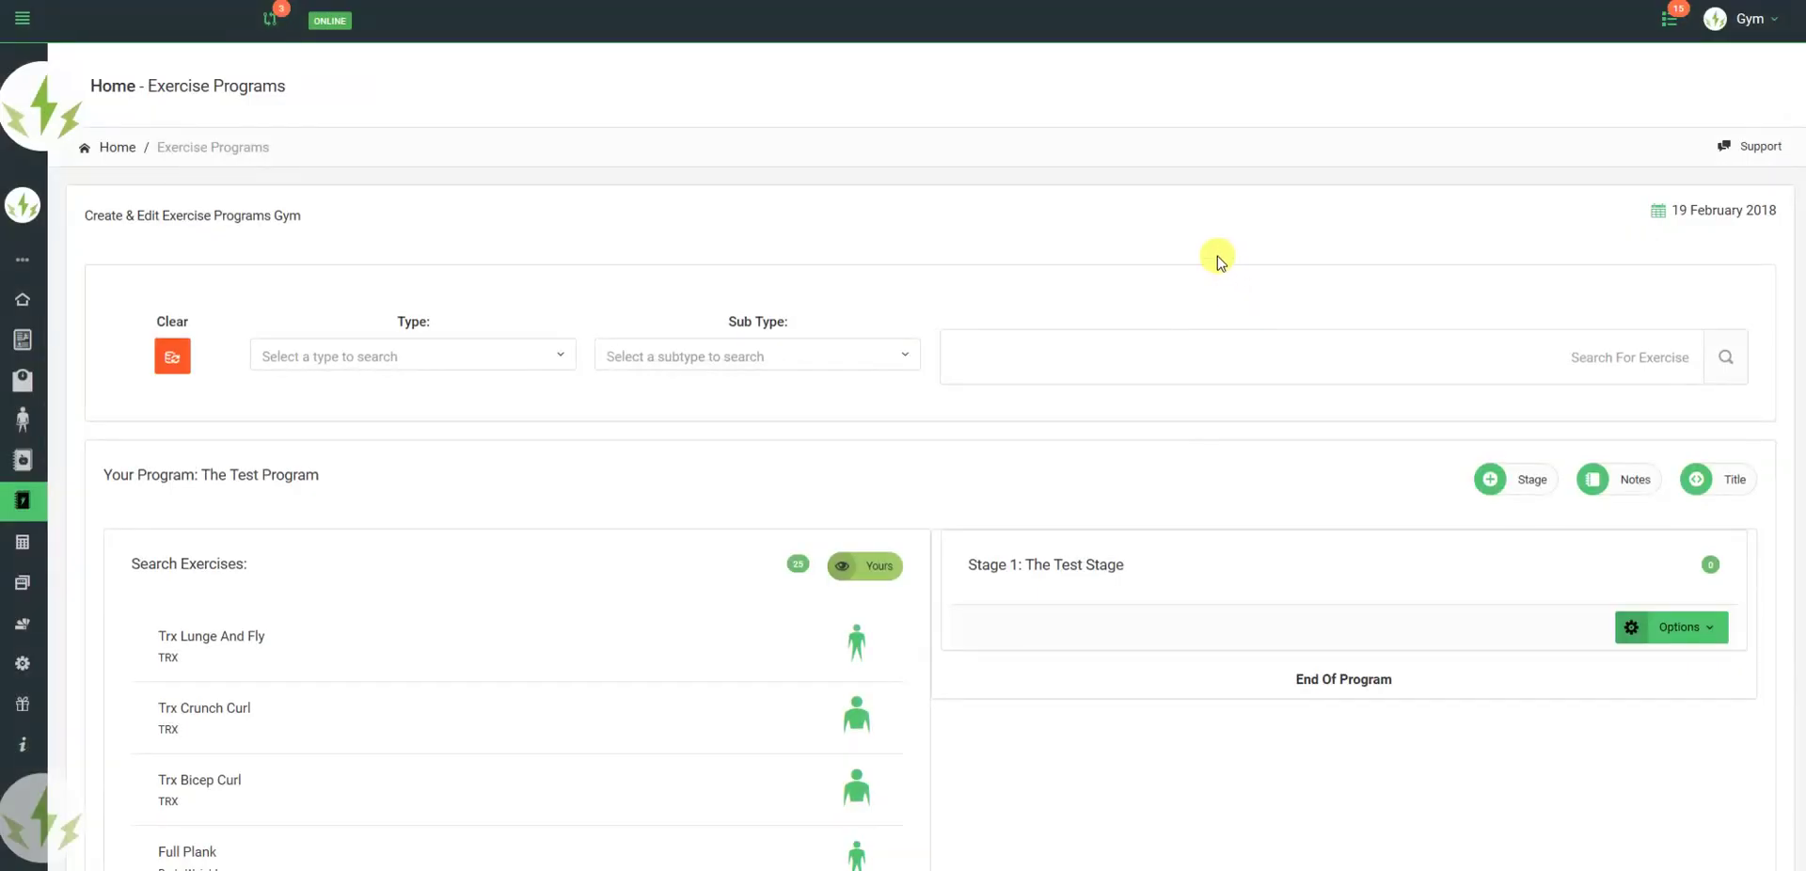
{"action": "scroll", "coordinate": [1219, 252], "scroll_direction": "down", "scroll_amount": 2}
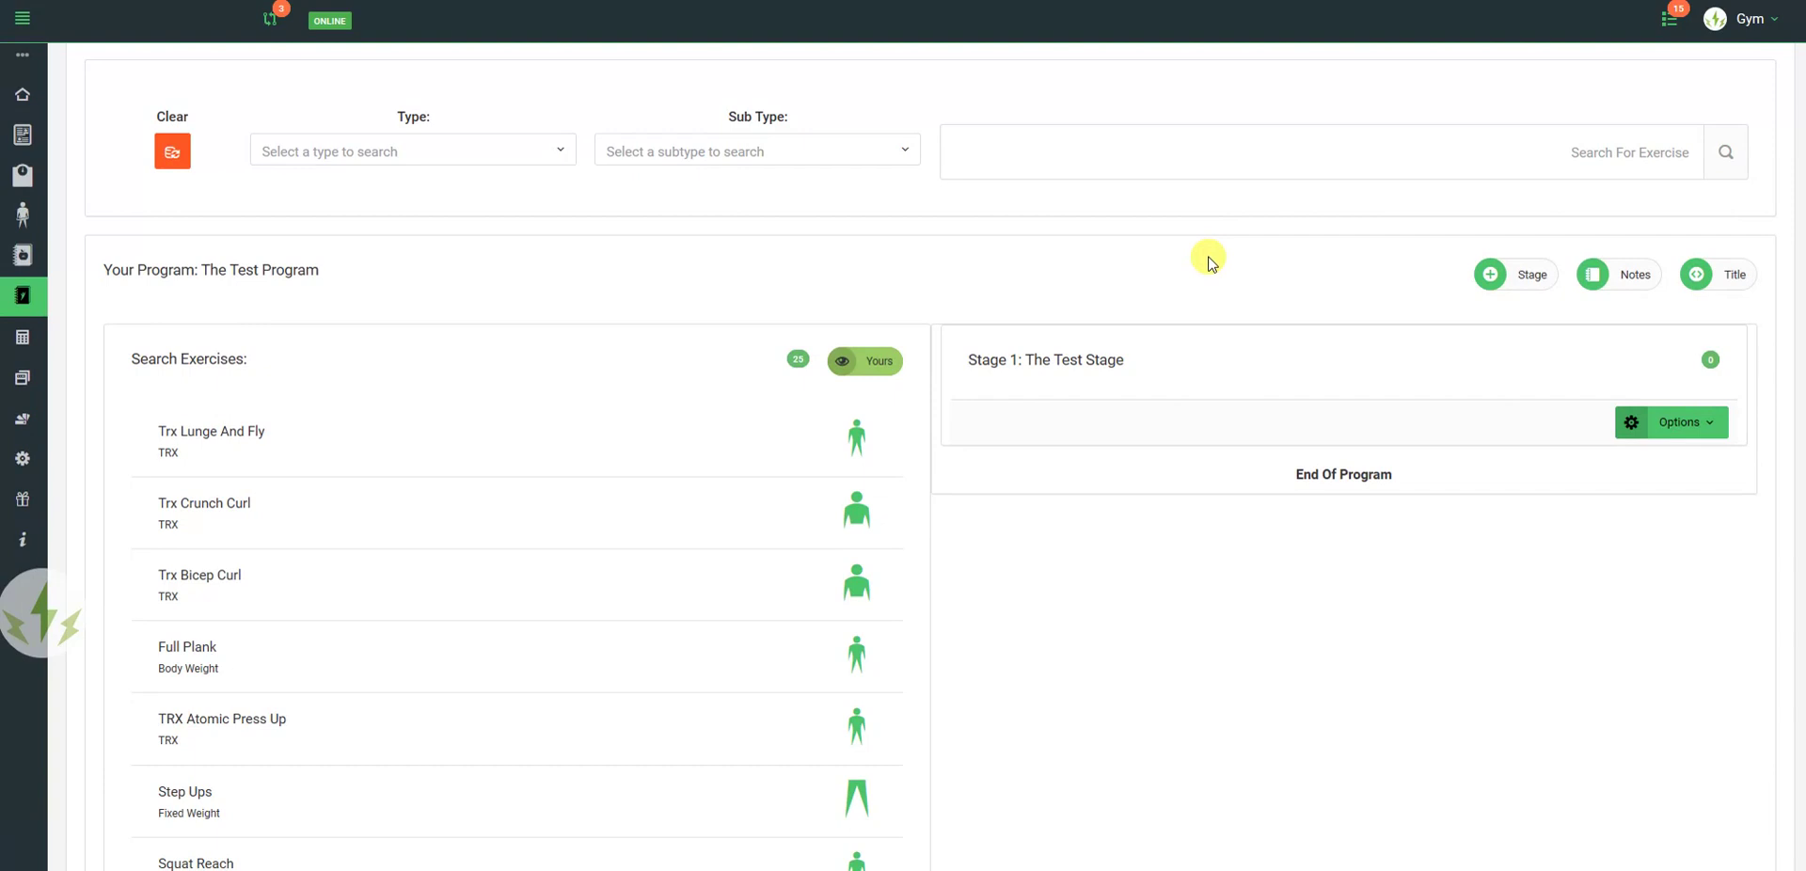
{"action": "scroll", "coordinate": [1207, 259], "scroll_direction": "down", "scroll_amount": 1}
{"action": "scroll", "coordinate": [679, 357], "scroll_direction": "down", "scroll_amount": 1}
{"action": "scroll", "coordinate": [678, 355], "scroll_direction": "up", "scroll_amount": 2}
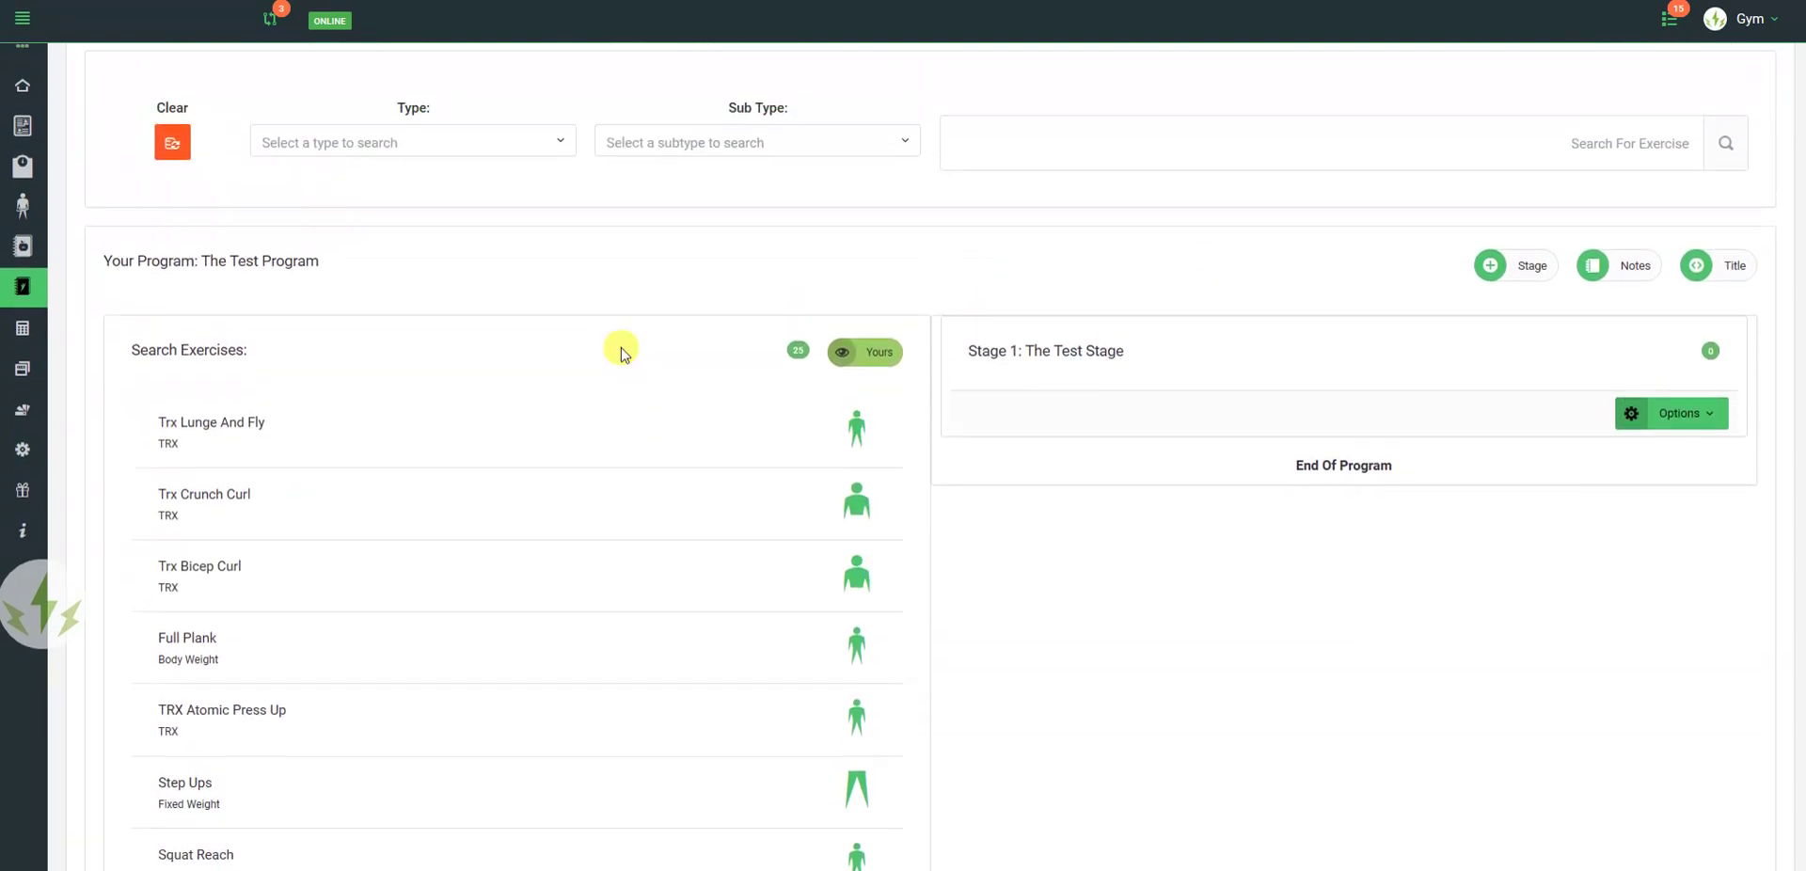
Step: Switch the exercise list to custom exercises and back to standard, then narrow the browser window
{"action": "left_click", "coordinate": [851, 363]}
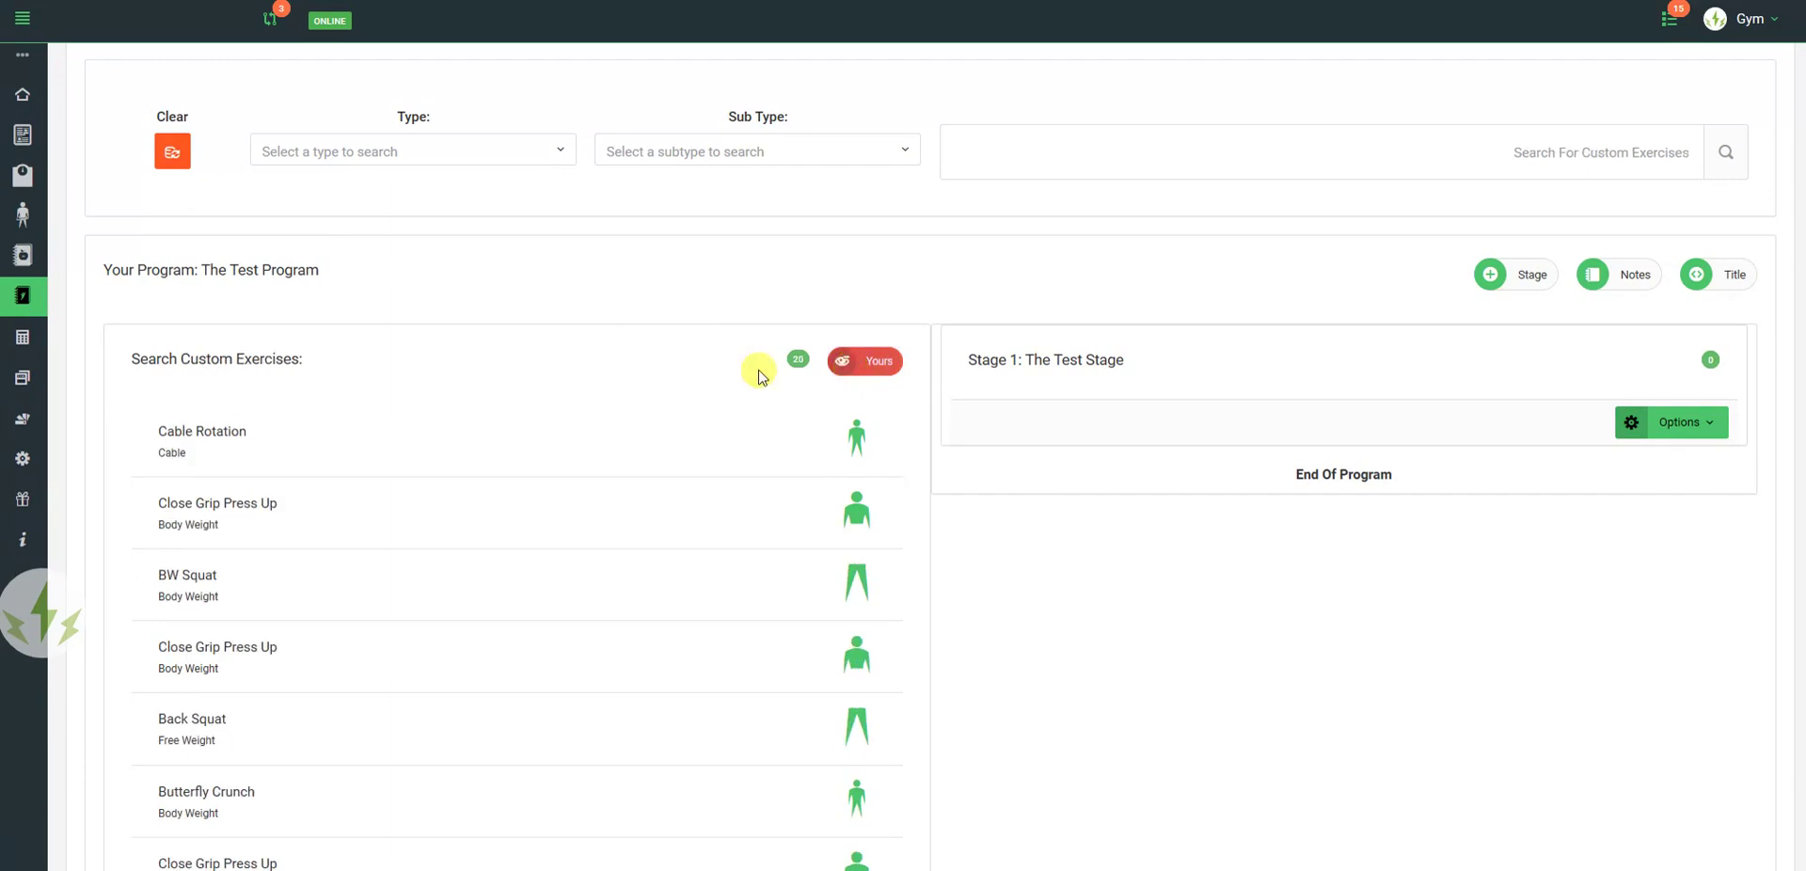
{"action": "scroll", "coordinate": [669, 378], "scroll_direction": "down", "scroll_amount": 12}
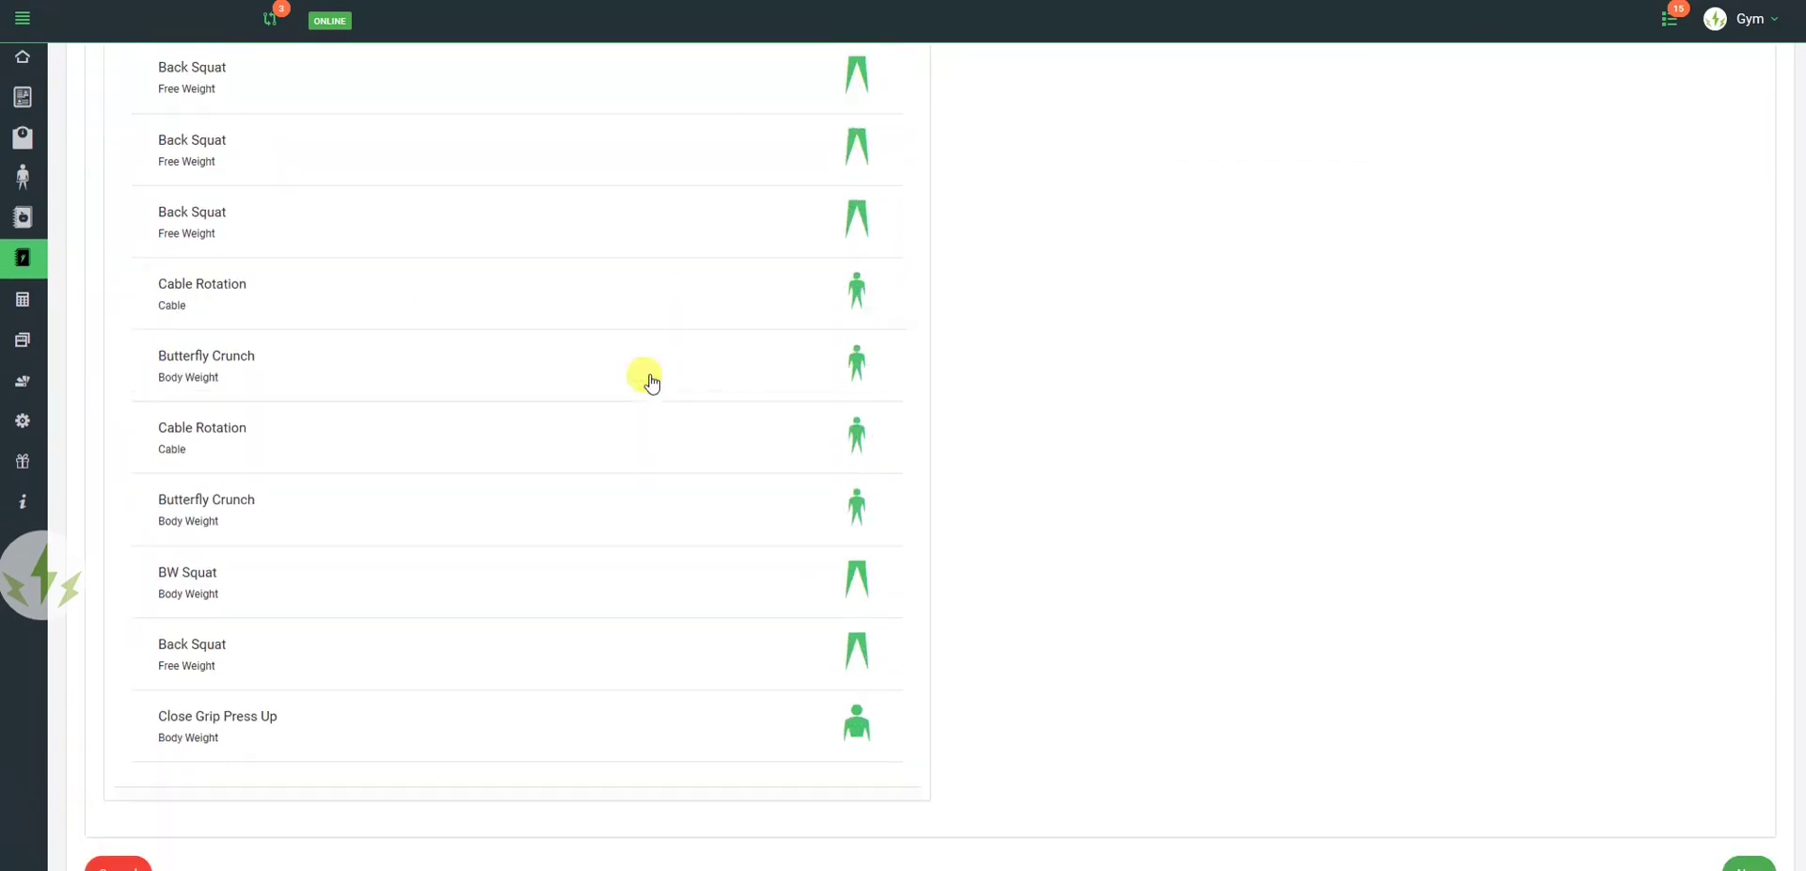
{"action": "scroll", "coordinate": [651, 381], "scroll_direction": "up", "scroll_amount": 12}
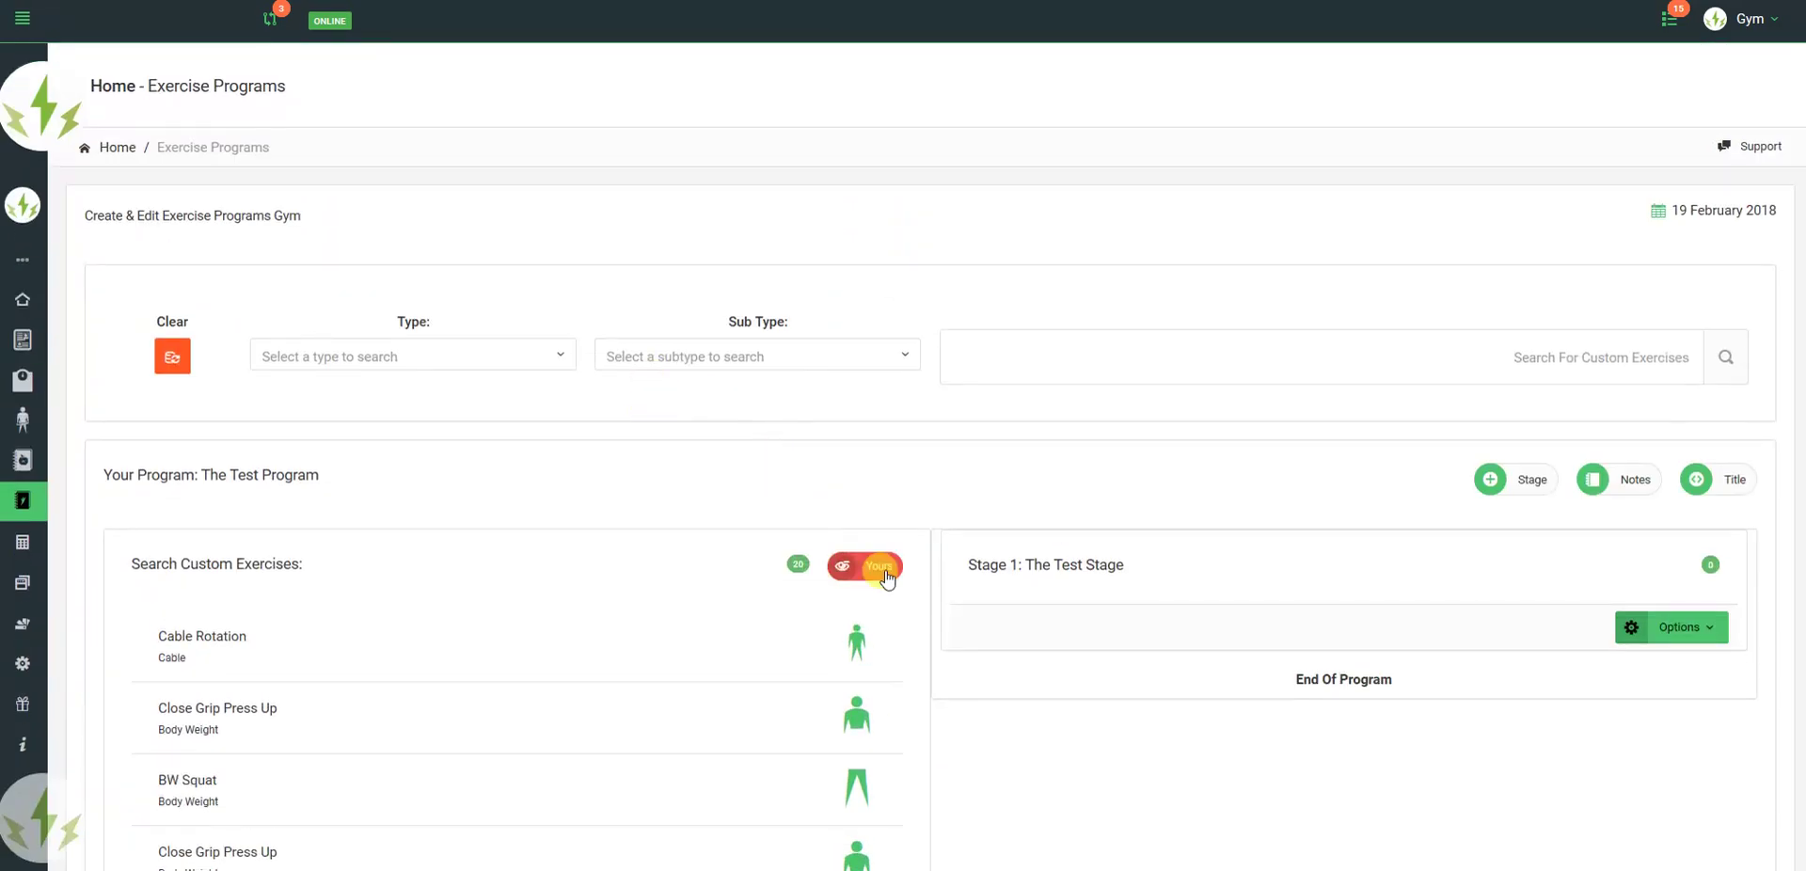
{"action": "left_click", "coordinate": [886, 577]}
{"action": "scroll", "coordinate": [673, 460], "scroll_direction": "down", "scroll_amount": 2}
{"action": "scroll", "coordinate": [652, 448], "scroll_direction": "up", "scroll_amount": 1}
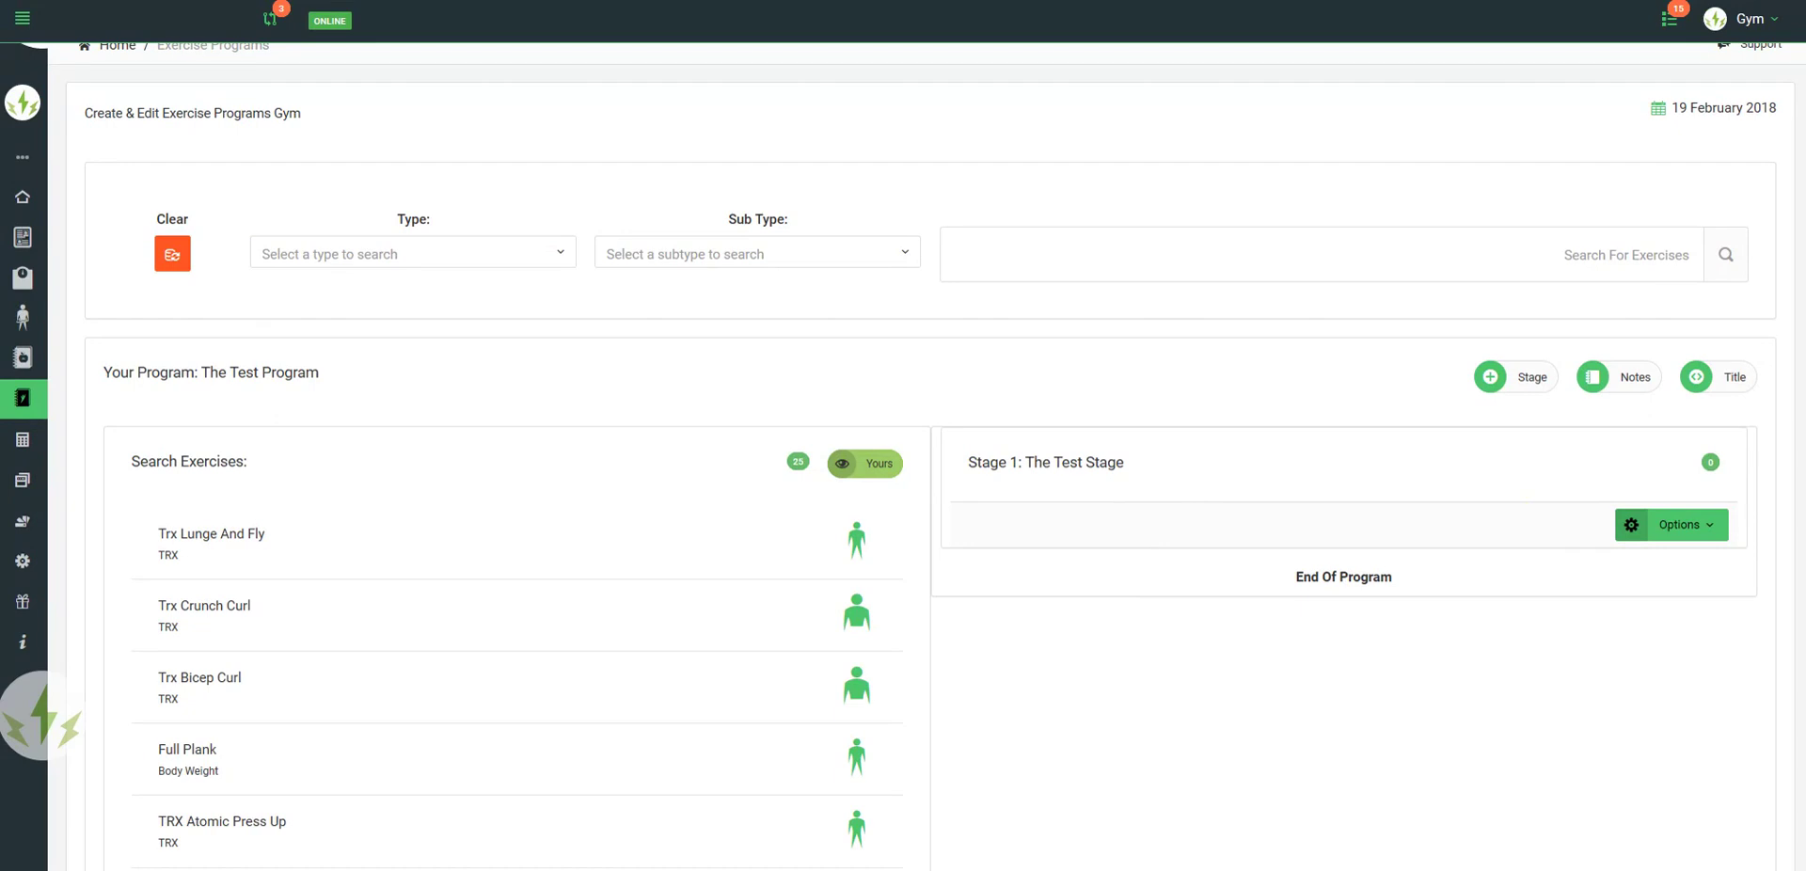
{"action": "mouse_move", "coordinate": [1792, 433]}
{"action": "left_mouse_down"}
{"action": "mouse_move", "coordinate": [859, 391]}
{"action": "mouse_move", "coordinate": [1788, 410]}
{"action": "left_mouse_up"}
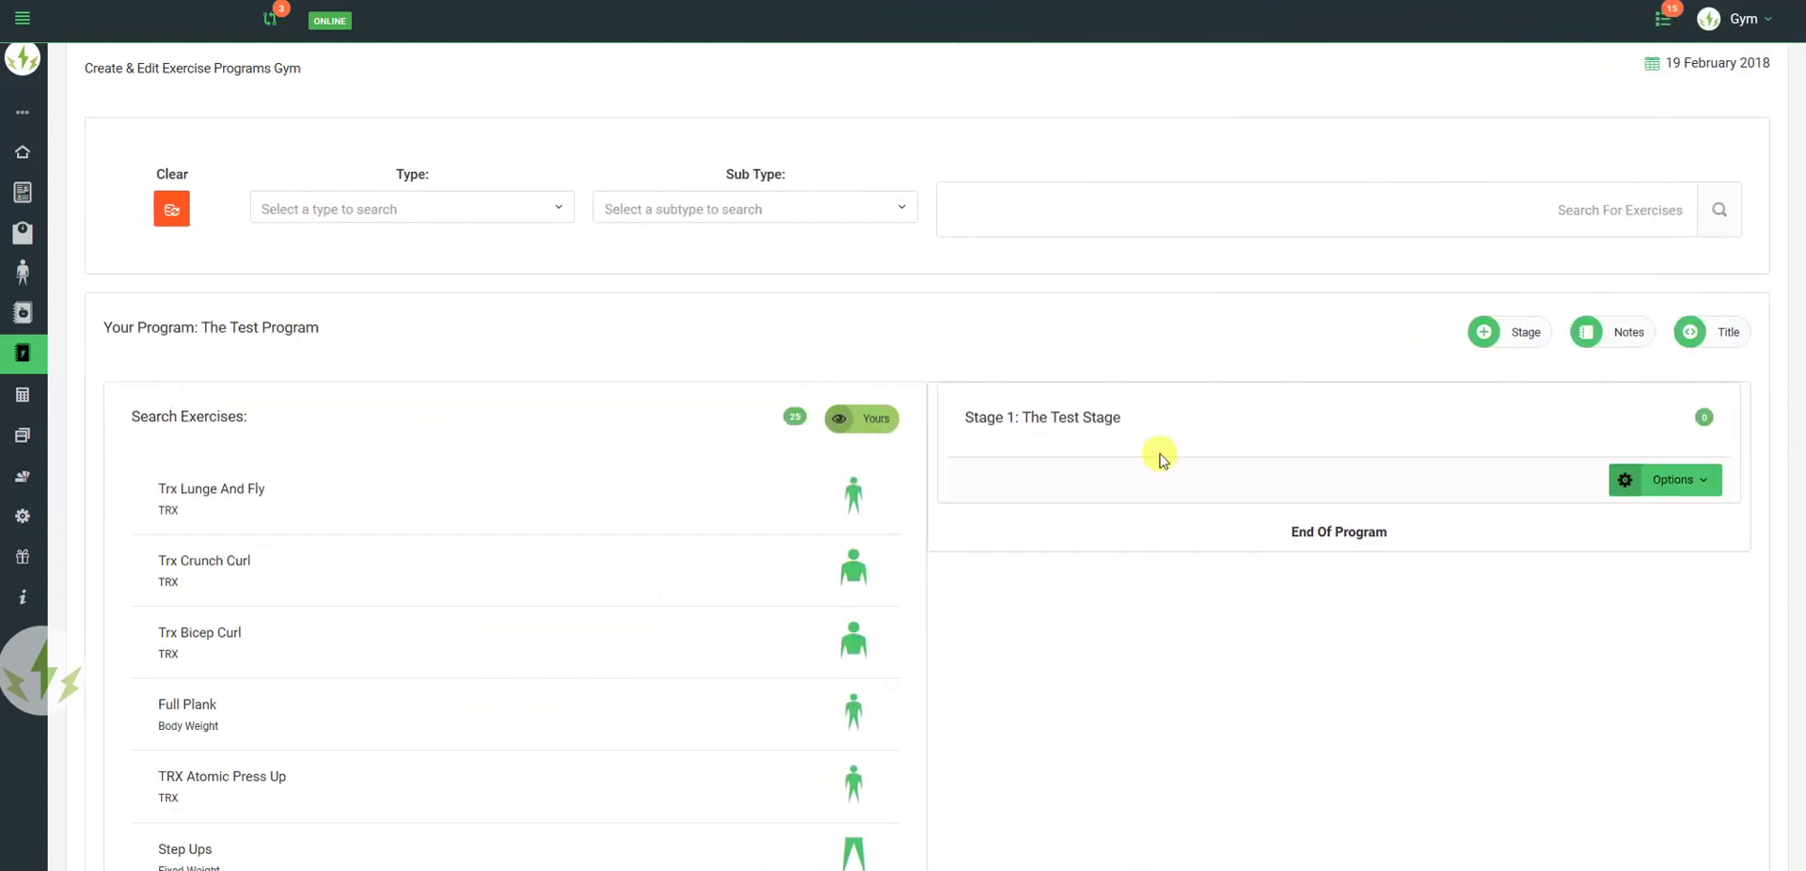
Step: Filter the exercise search to the Free Weight type
{"action": "left_click", "coordinate": [491, 213]}
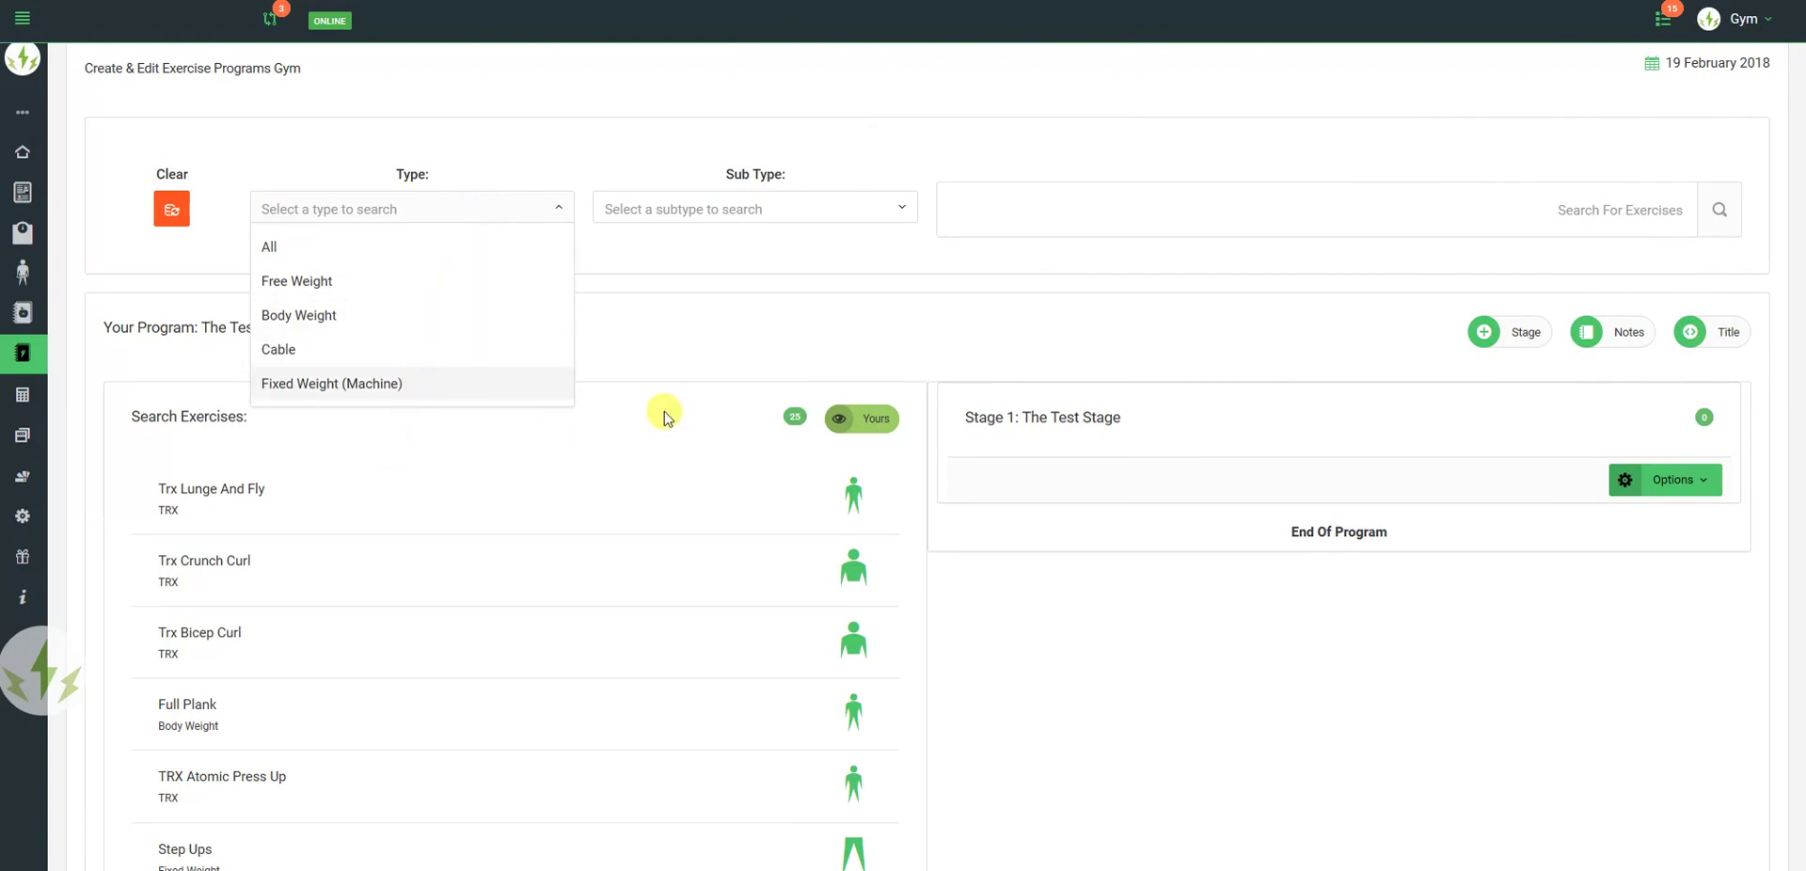
{"action": "left_click", "coordinate": [693, 281]}
{"action": "left_click", "coordinate": [508, 208]}
{"action": "left_click", "coordinate": [358, 280]}
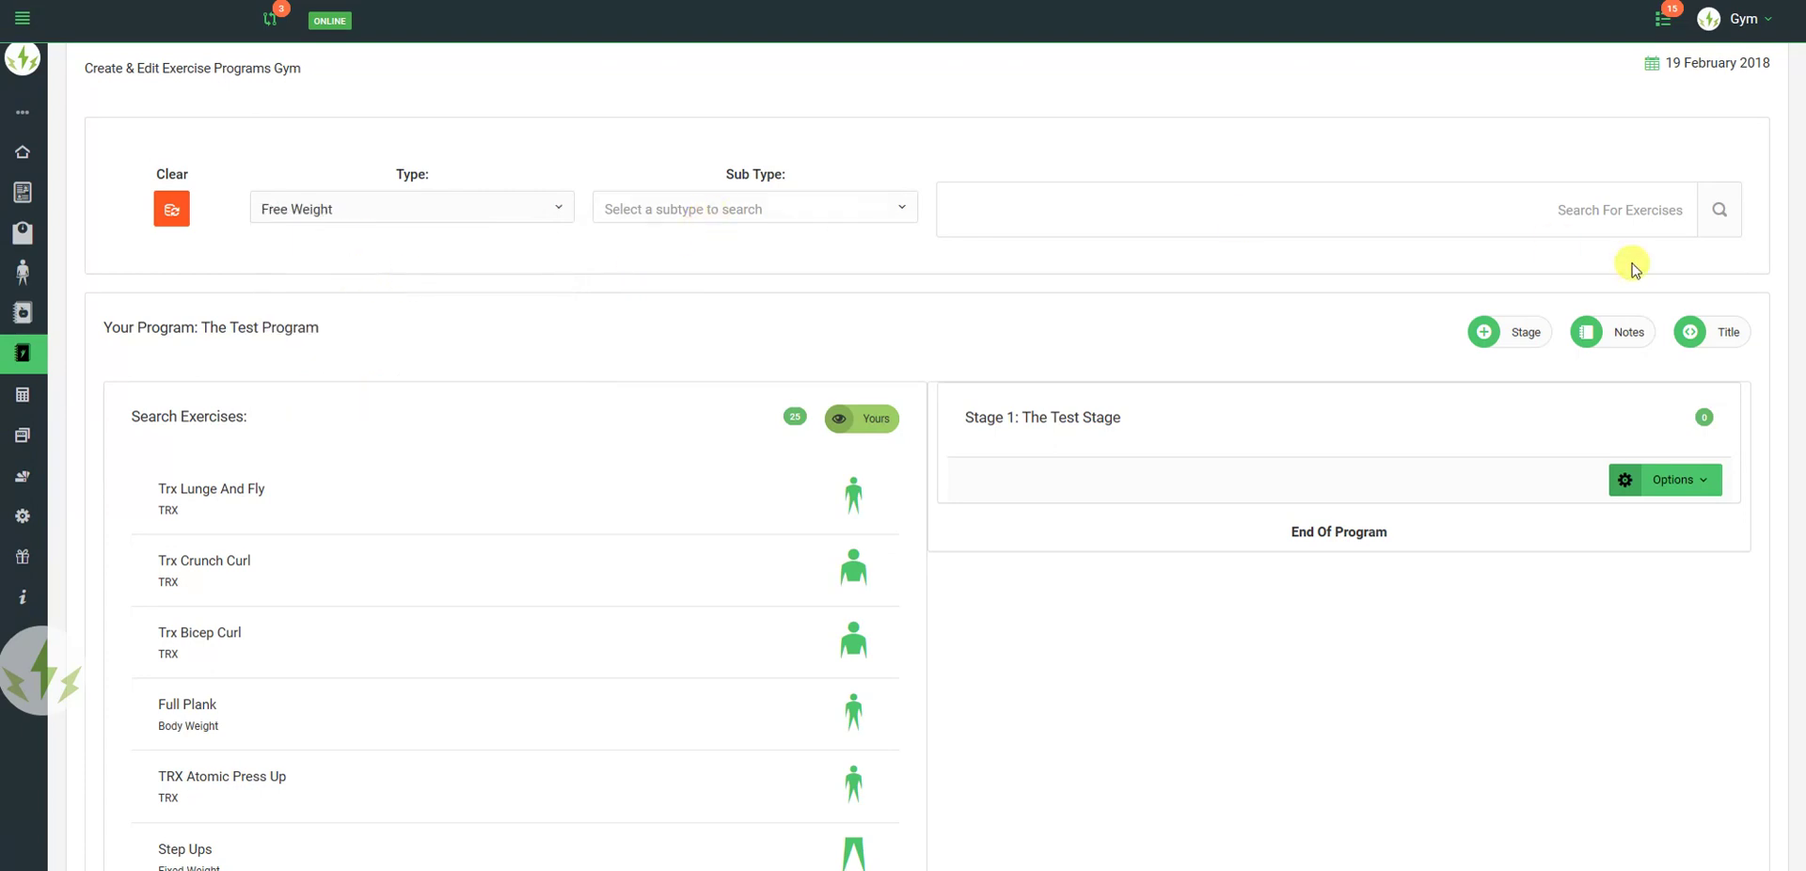
{"action": "left_click", "coordinate": [1717, 210]}
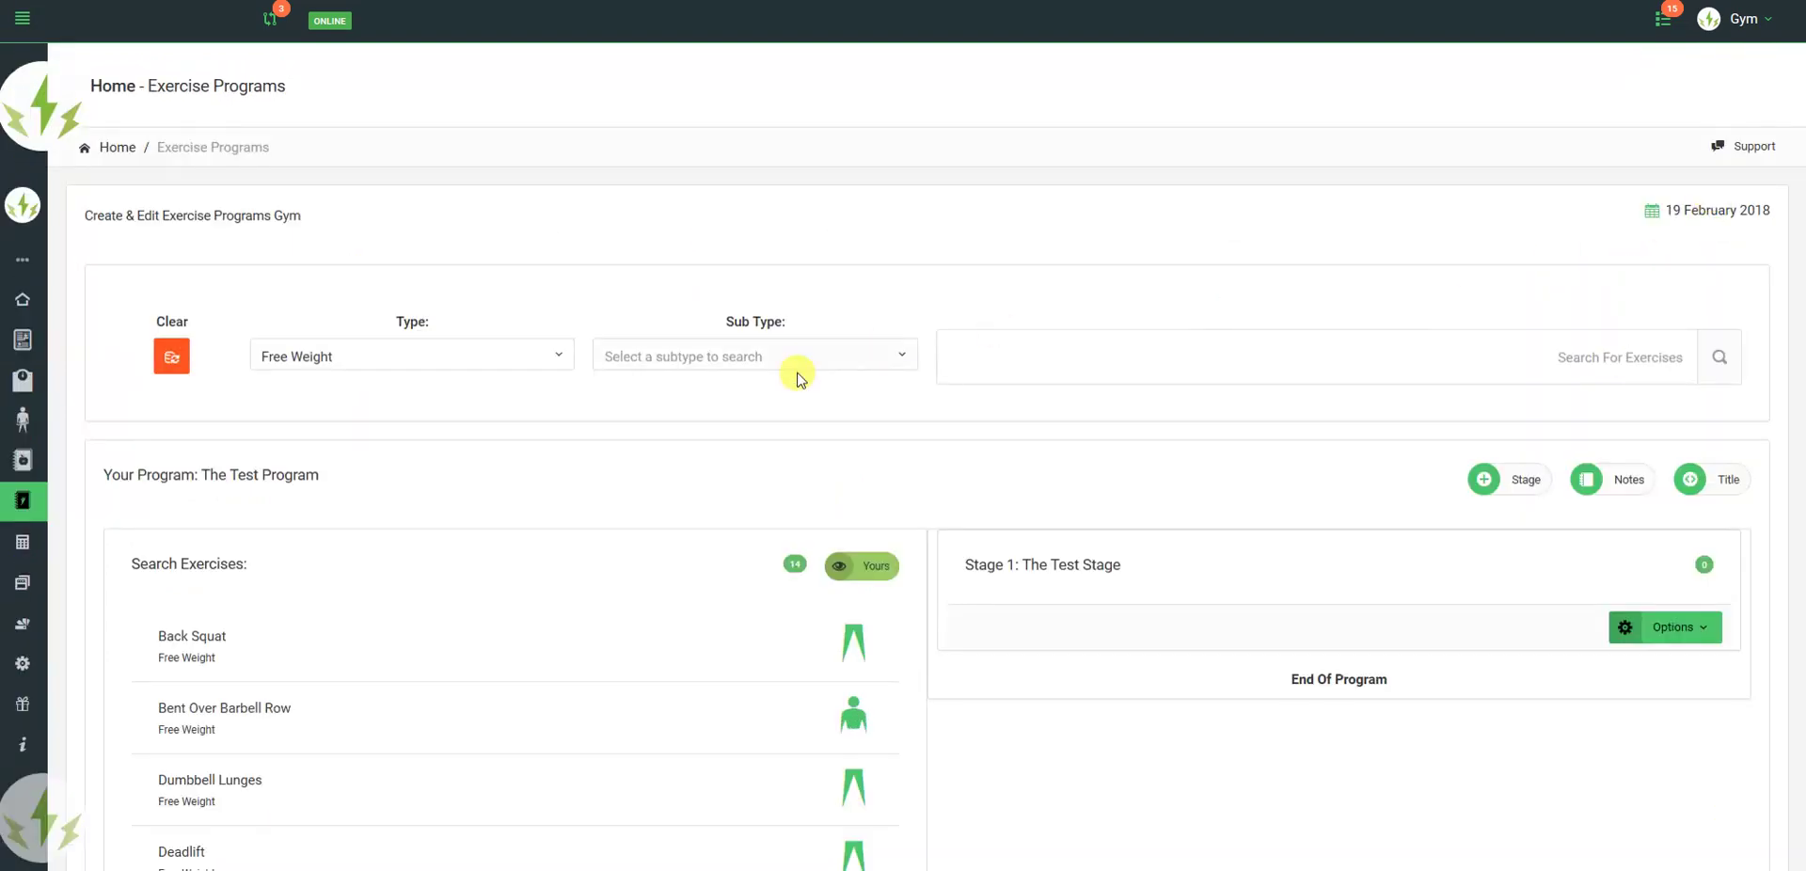
{"action": "scroll", "coordinate": [758, 403], "scroll_direction": "down", "scroll_amount": 4}
{"action": "scroll", "coordinate": [404, 432], "scroll_direction": "down", "scroll_amount": 4}
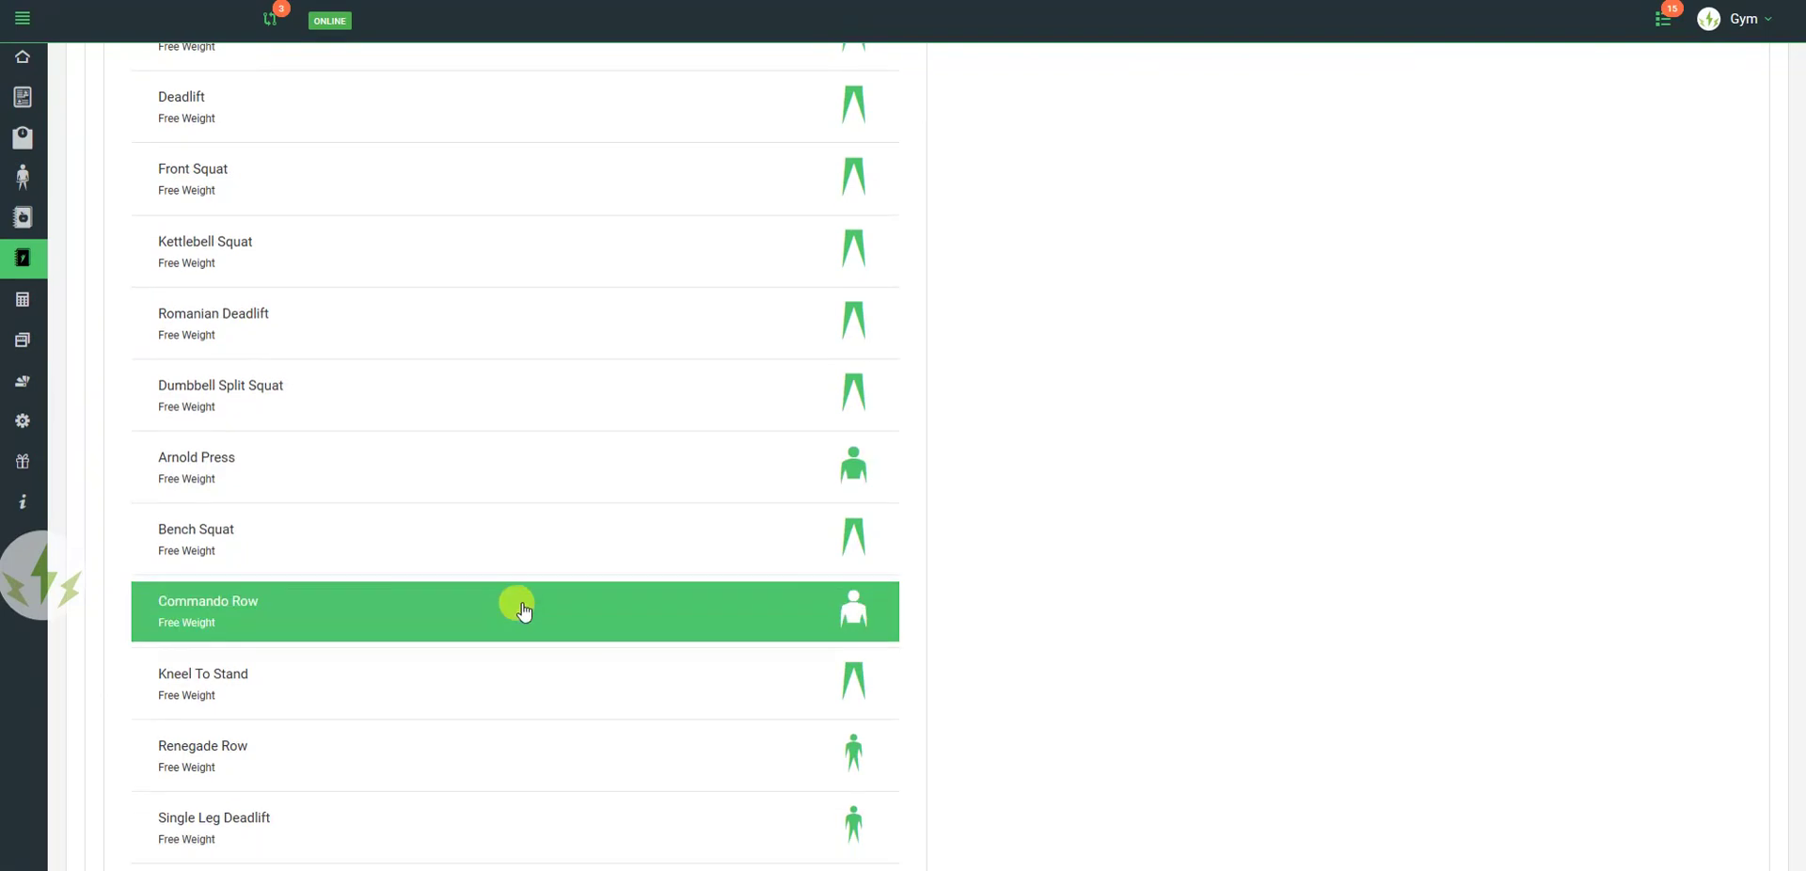
{"action": "scroll", "coordinate": [565, 634], "scroll_direction": "up", "scroll_amount": 8}
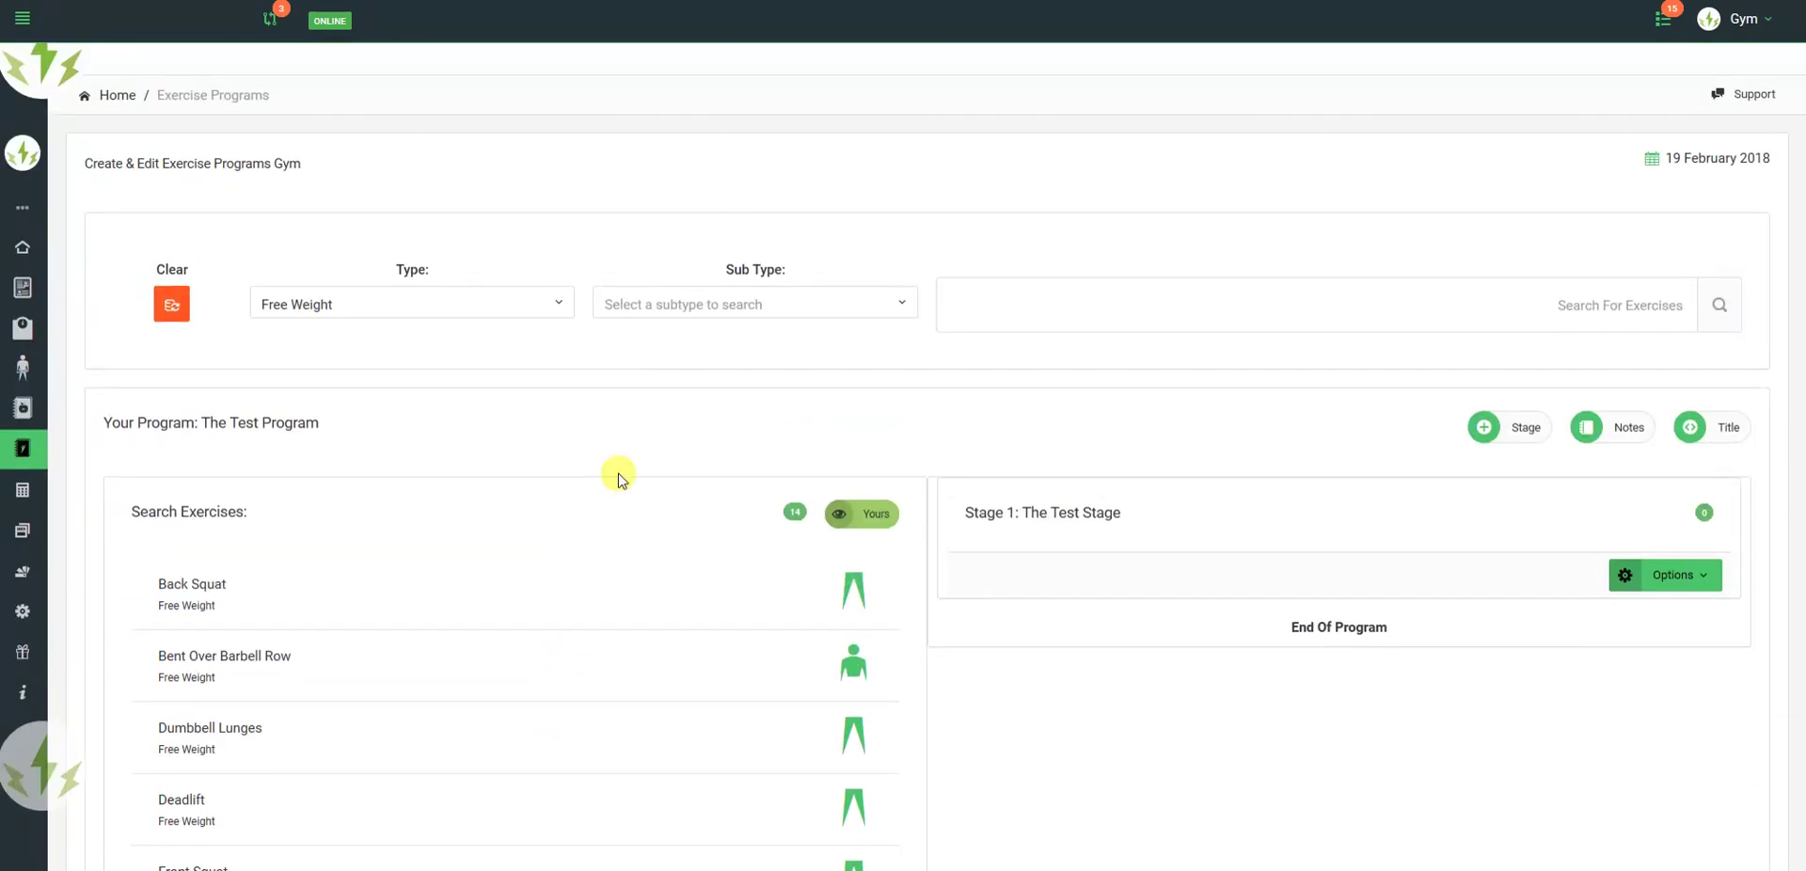
Step: Narrow the search to the Compound sub type, leaving Renegade Row and Single Leg Deadlift
{"action": "left_click", "coordinate": [506, 293]}
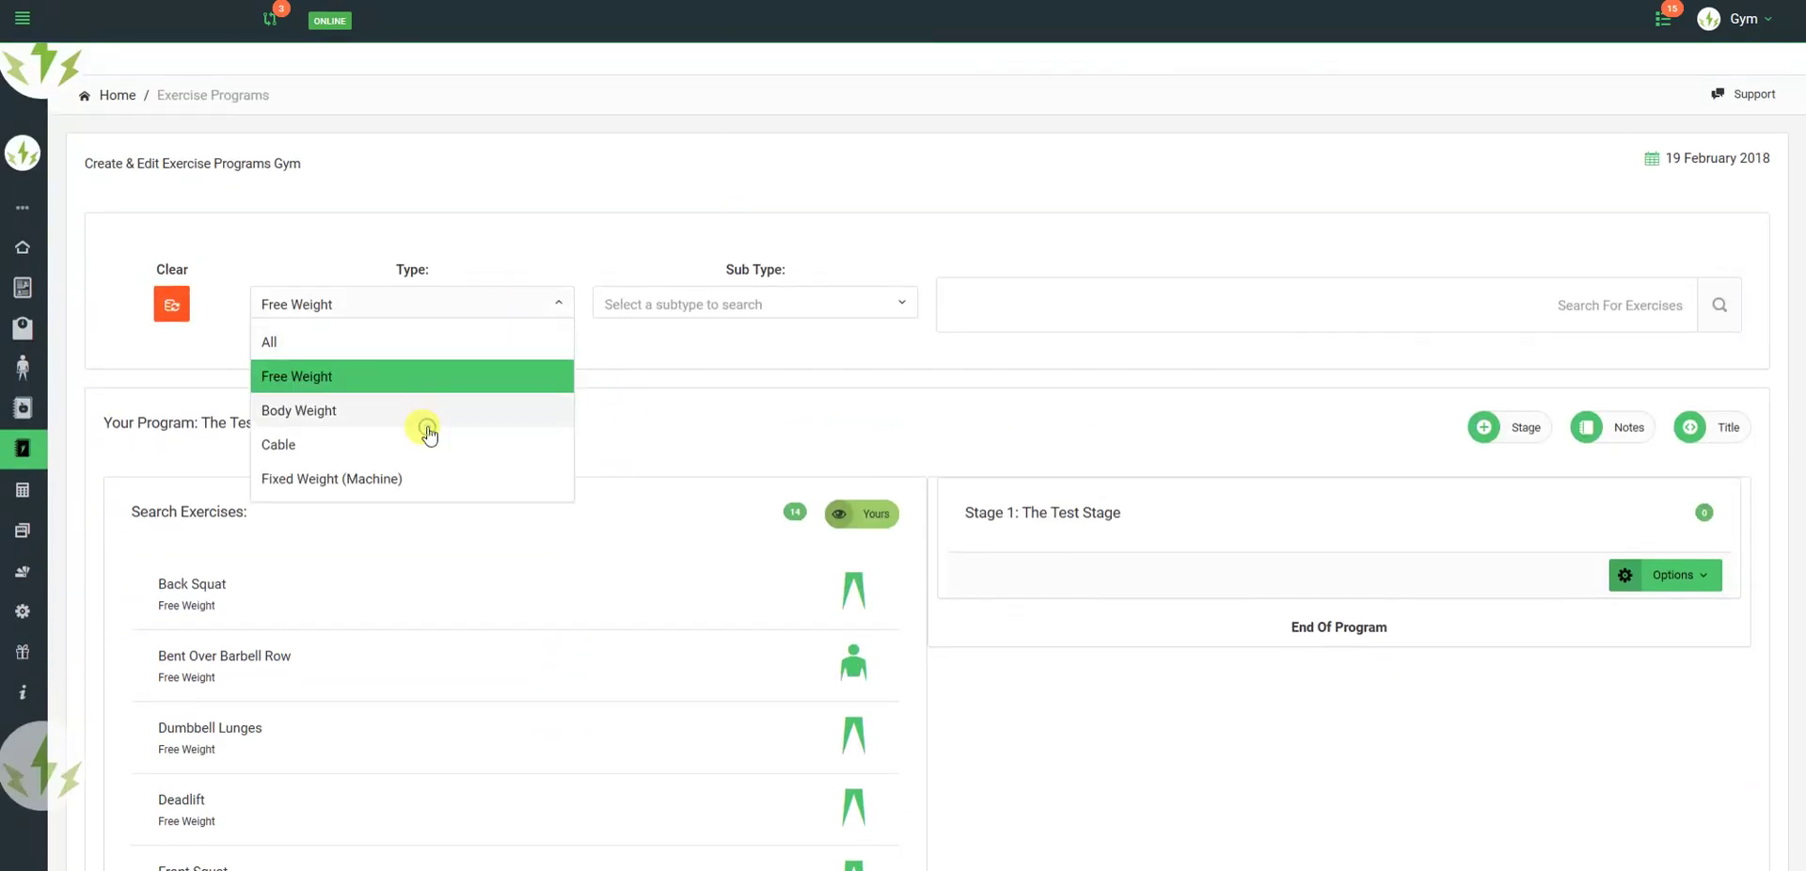
{"action": "left_click", "coordinate": [807, 304]}
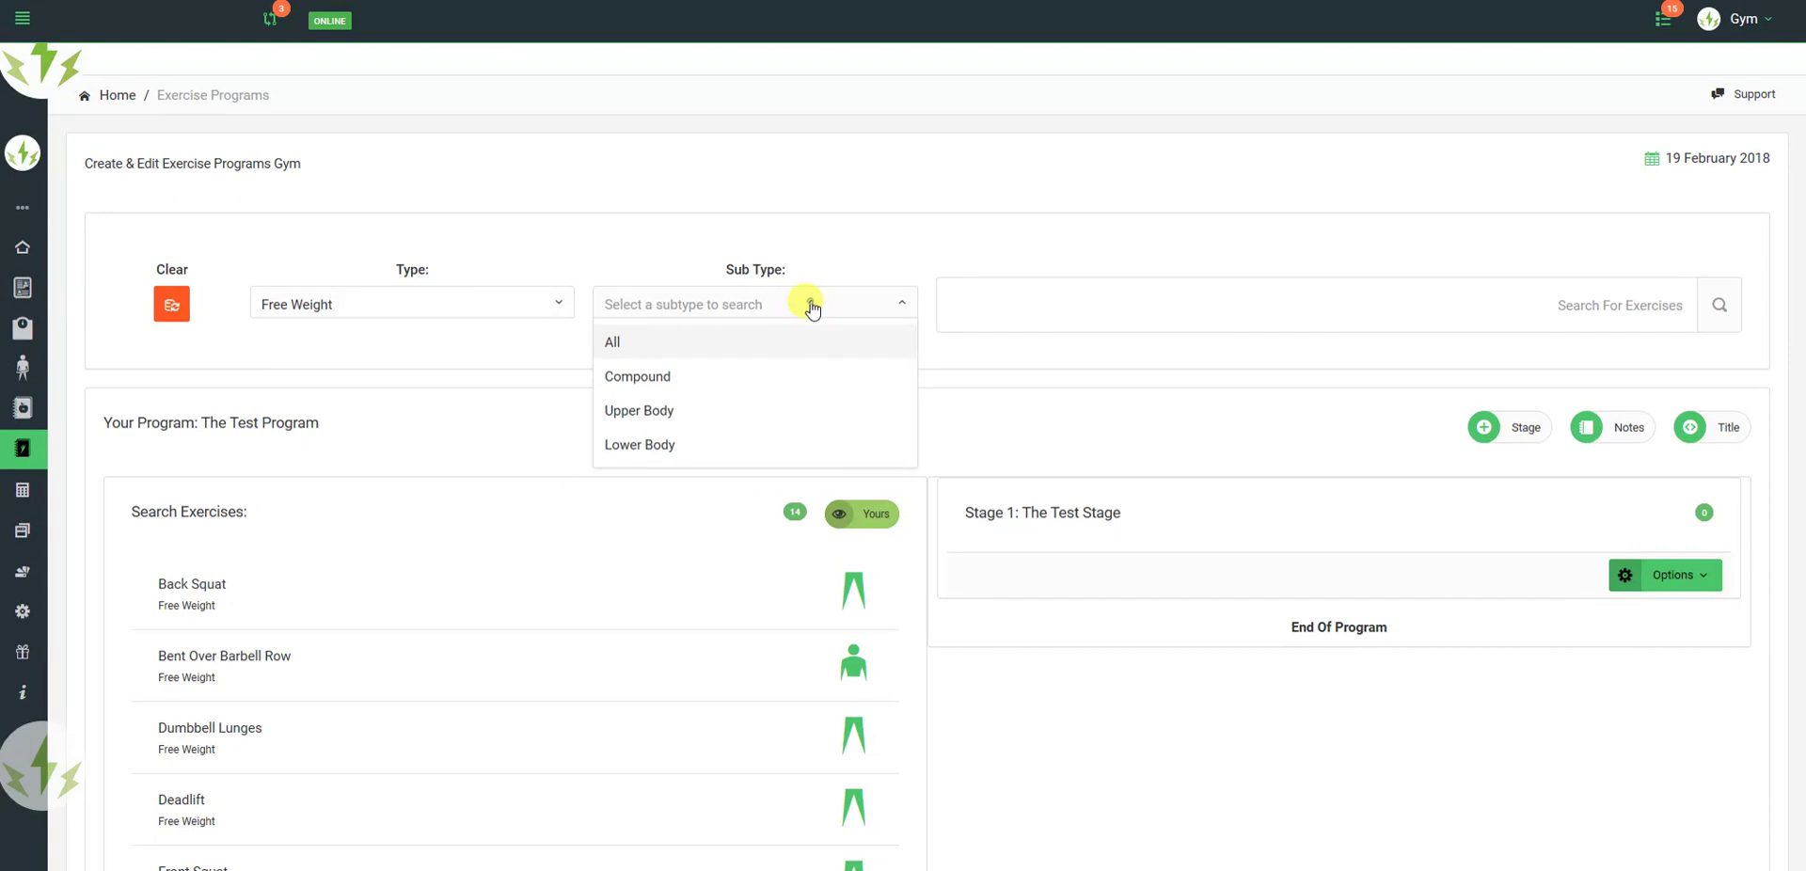
{"action": "left_click", "coordinate": [723, 381]}
{"action": "left_click", "coordinate": [1720, 304]}
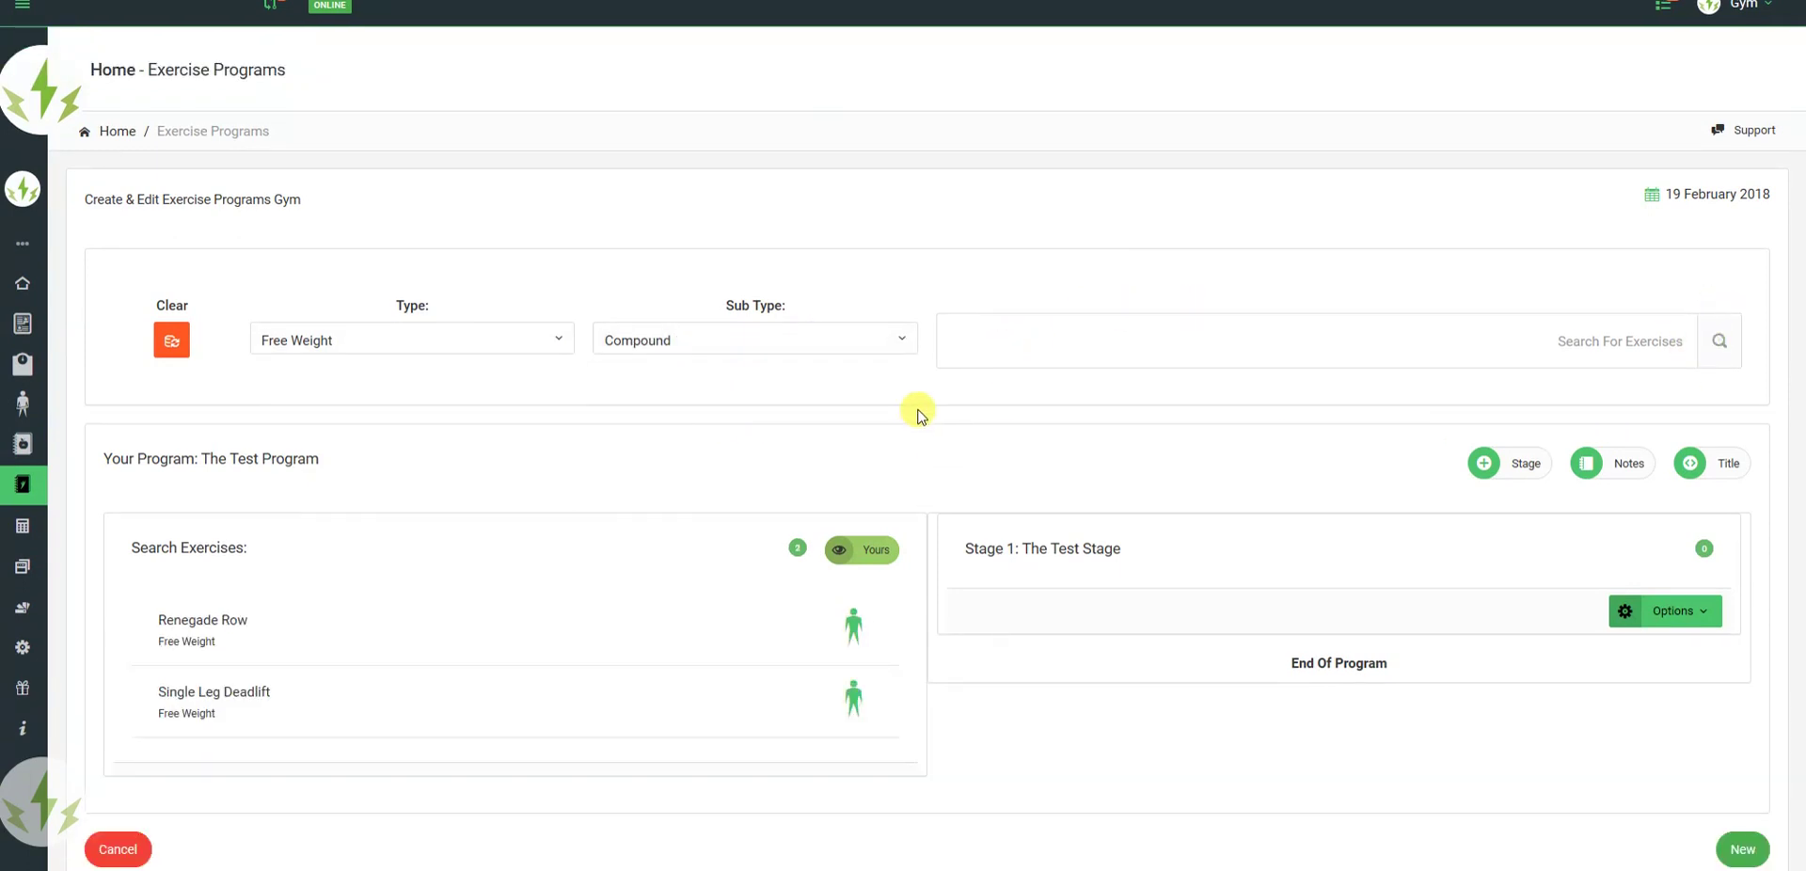
{"action": "scroll", "coordinate": [1035, 381], "scroll_direction": "down", "scroll_amount": 2}
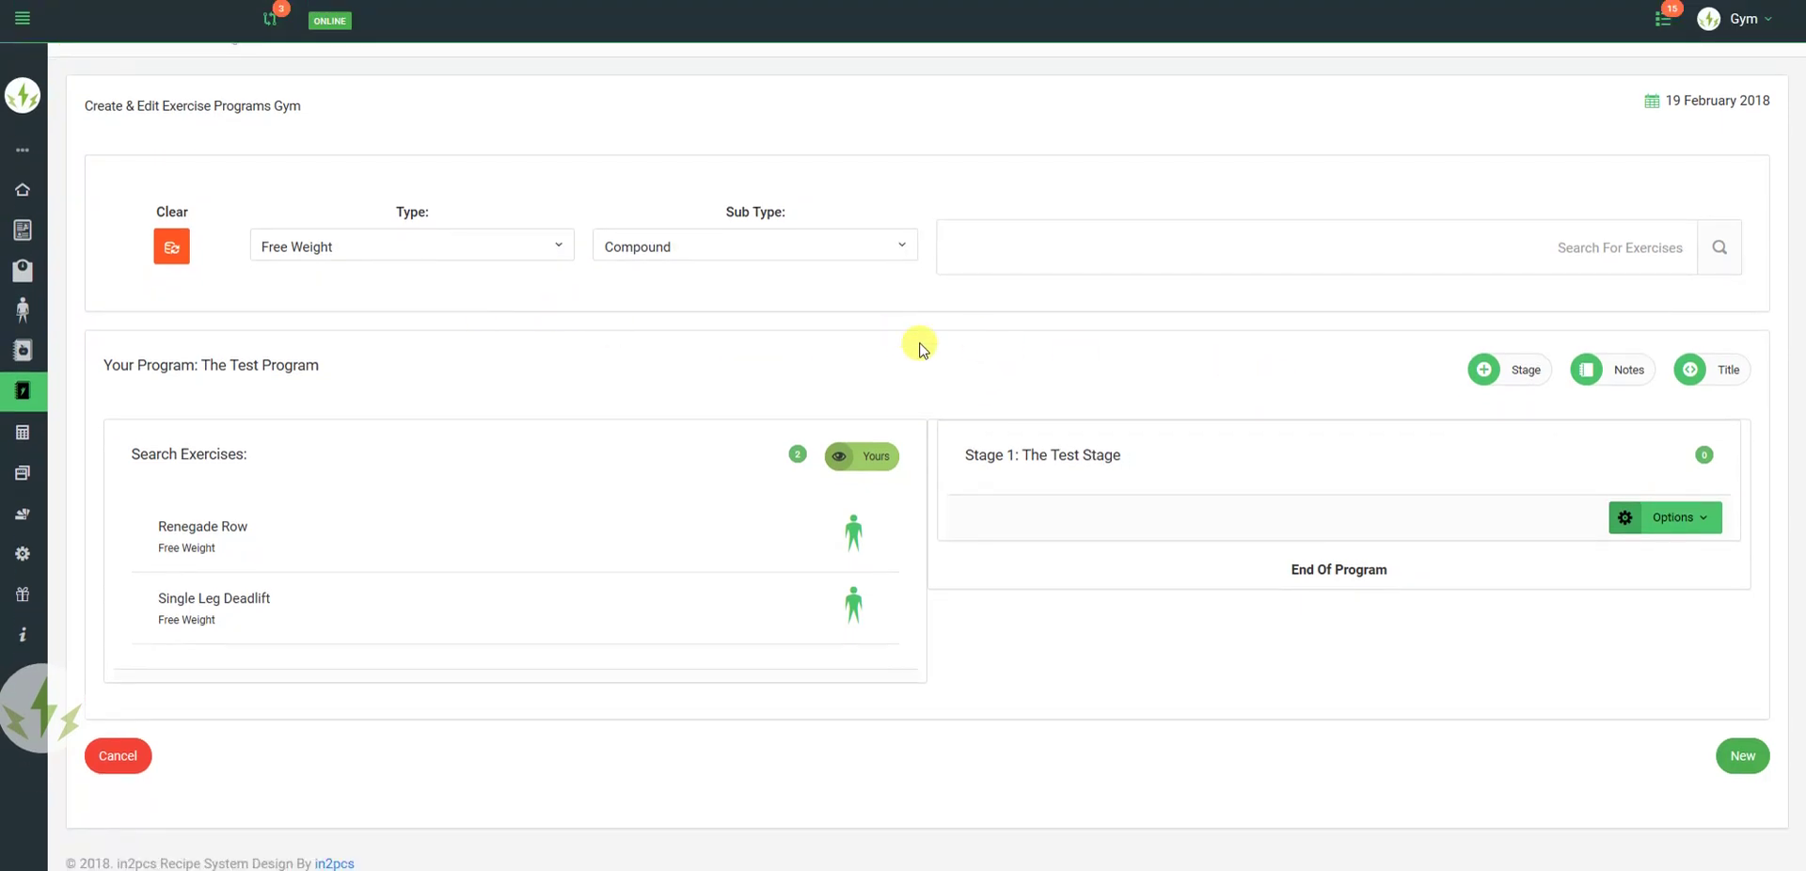
Step: Open Single Leg Deadlift and assign it to Stage 1
{"action": "left_click", "coordinate": [394, 603]}
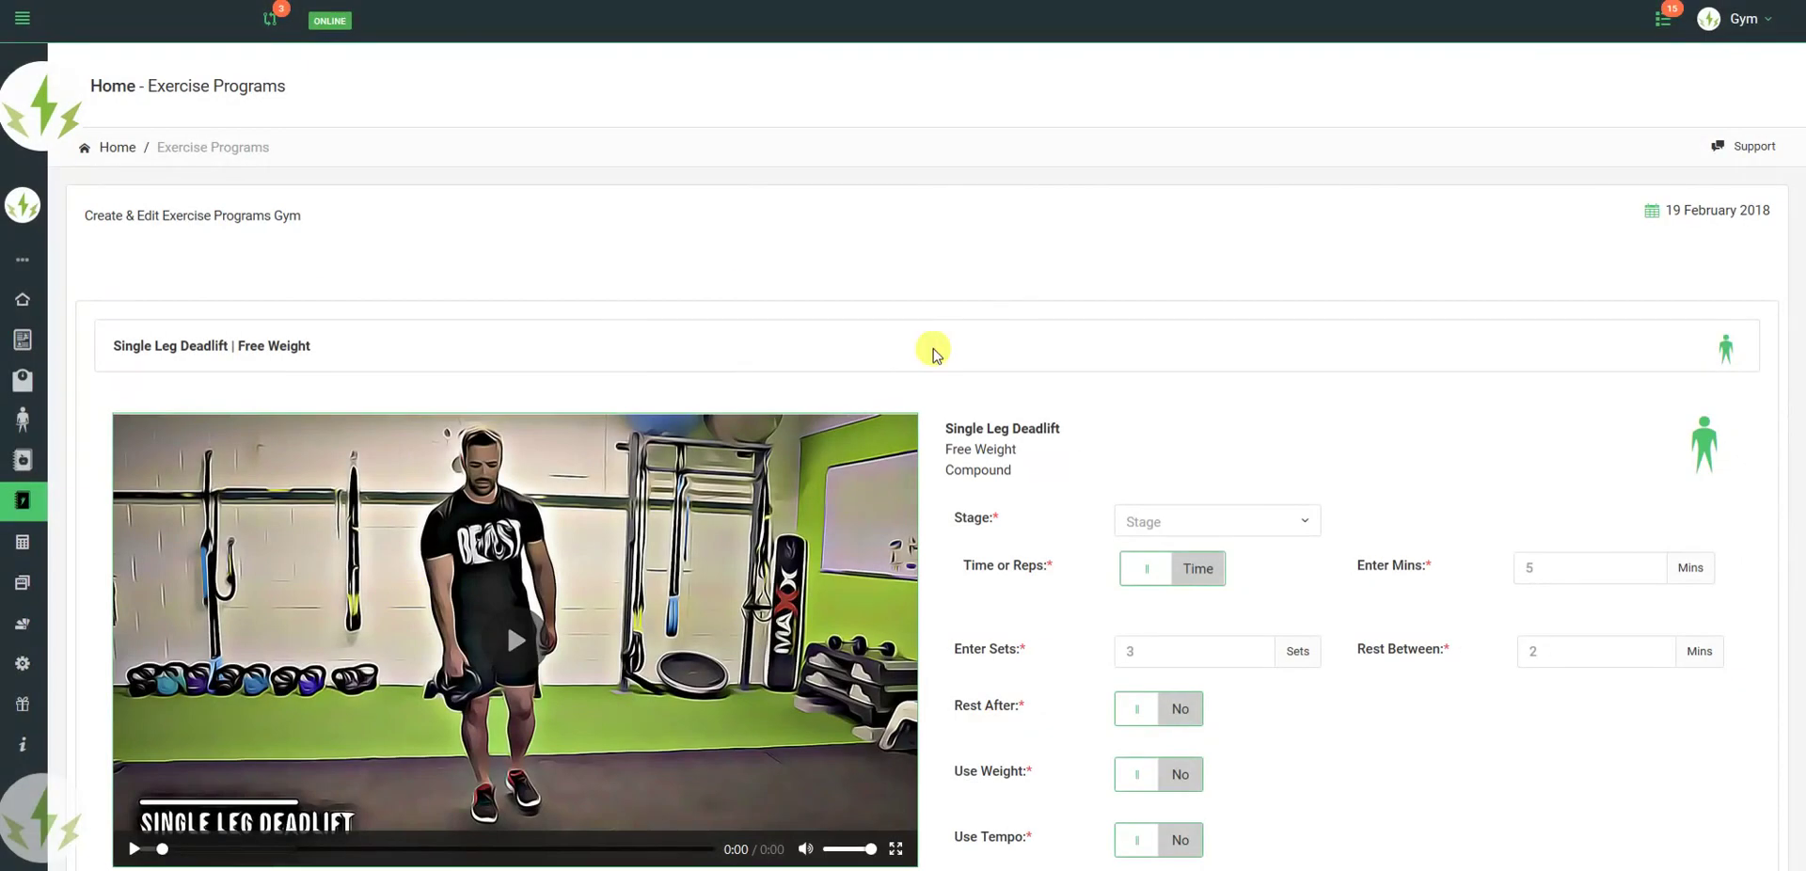
{"action": "scroll", "coordinate": [1042, 282], "scroll_direction": "down", "scroll_amount": 1}
{"action": "scroll", "coordinate": [1041, 282], "scroll_direction": "down", "scroll_amount": 3}
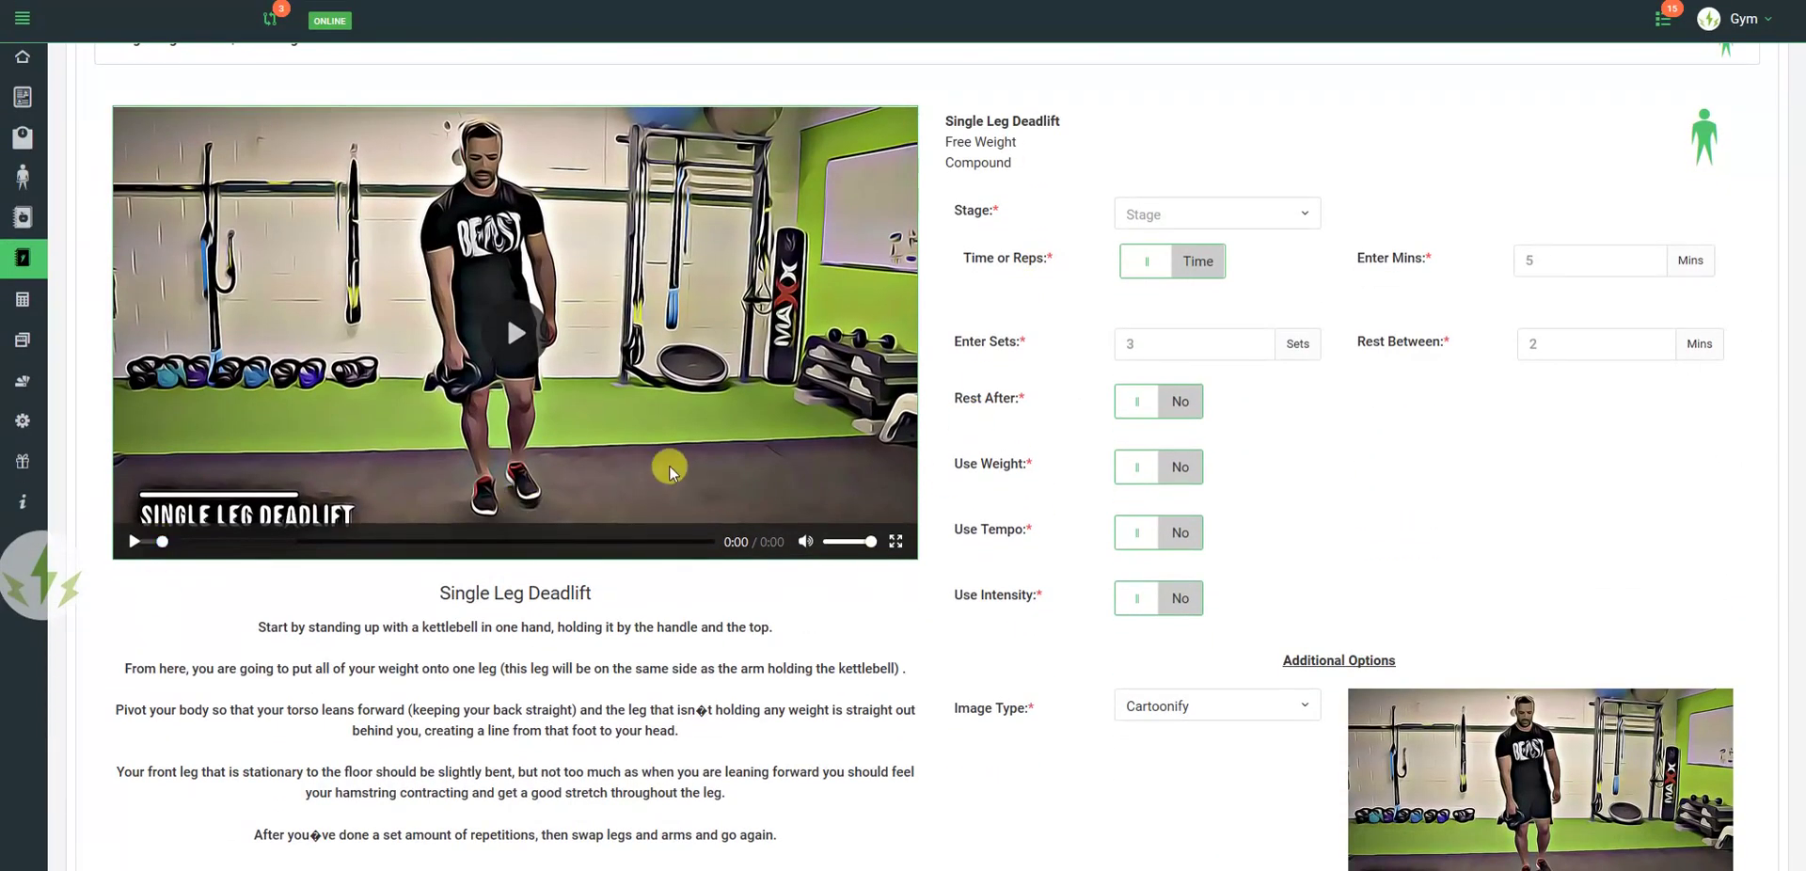
{"action": "scroll", "coordinate": [990, 346], "scroll_direction": "up", "scroll_amount": 3}
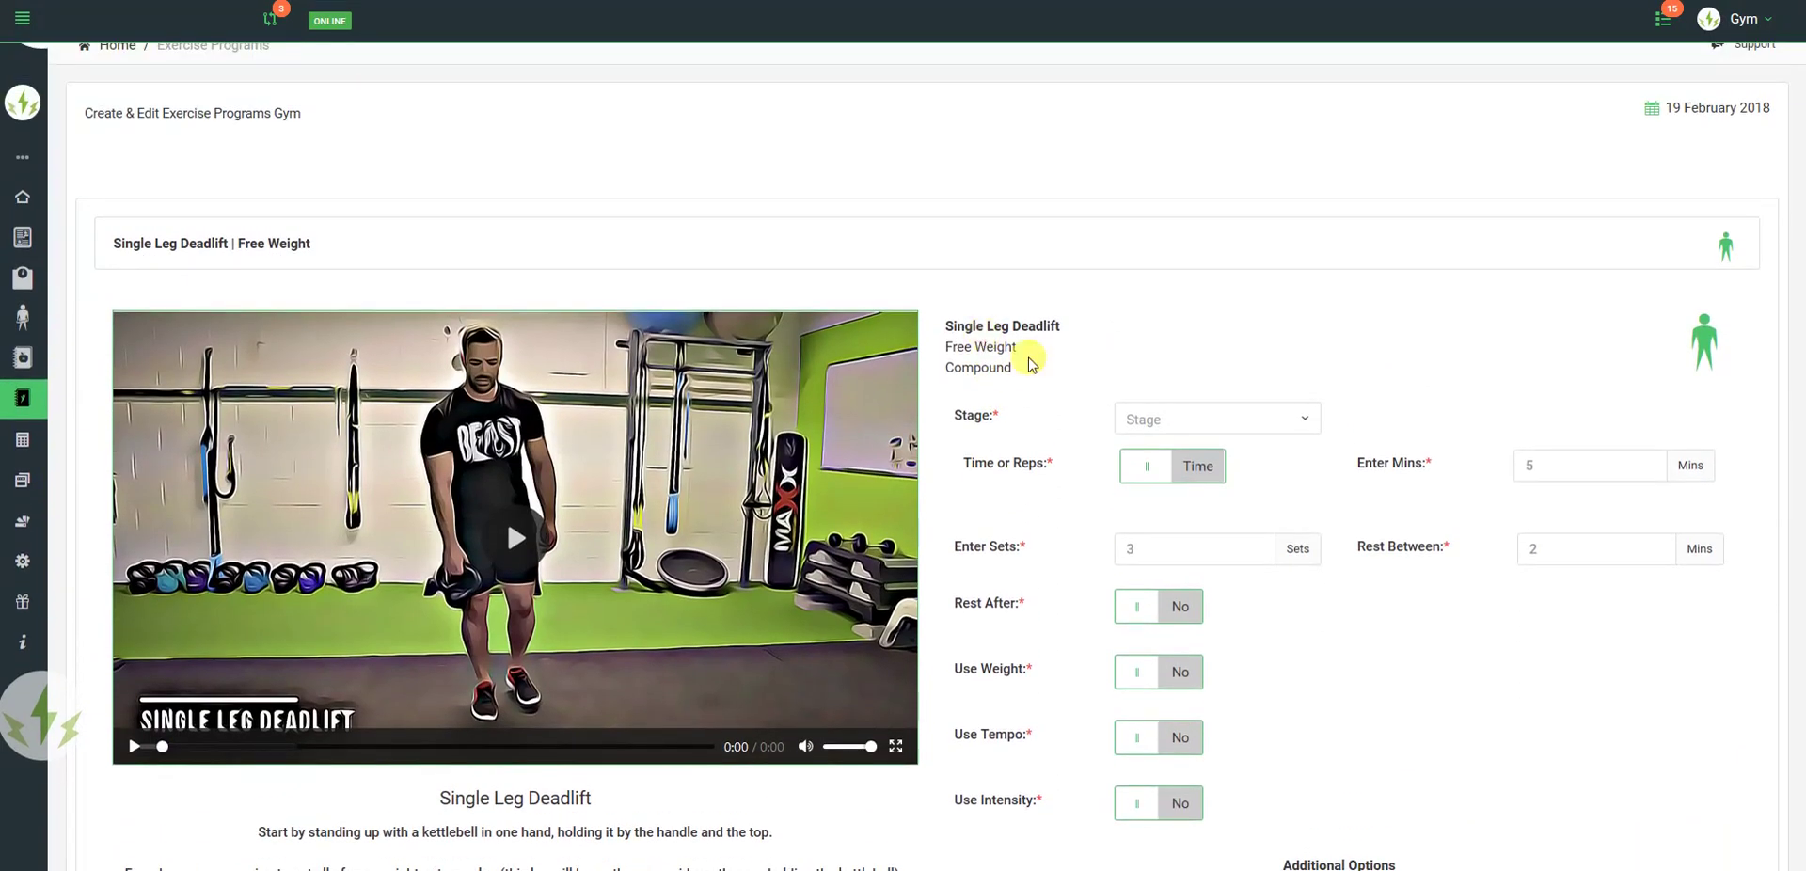
{"action": "left_click", "coordinate": [1261, 414]}
{"action": "left_click", "coordinate": [1202, 461]}
{"action": "left_click", "coordinate": [1198, 462]}
Step: Switch the exercise to reps: 20 reps, 2 sets, 1-minute rest between sets
{"action": "scroll", "coordinate": [1279, 402], "scroll_direction": "down", "scroll_amount": 1}
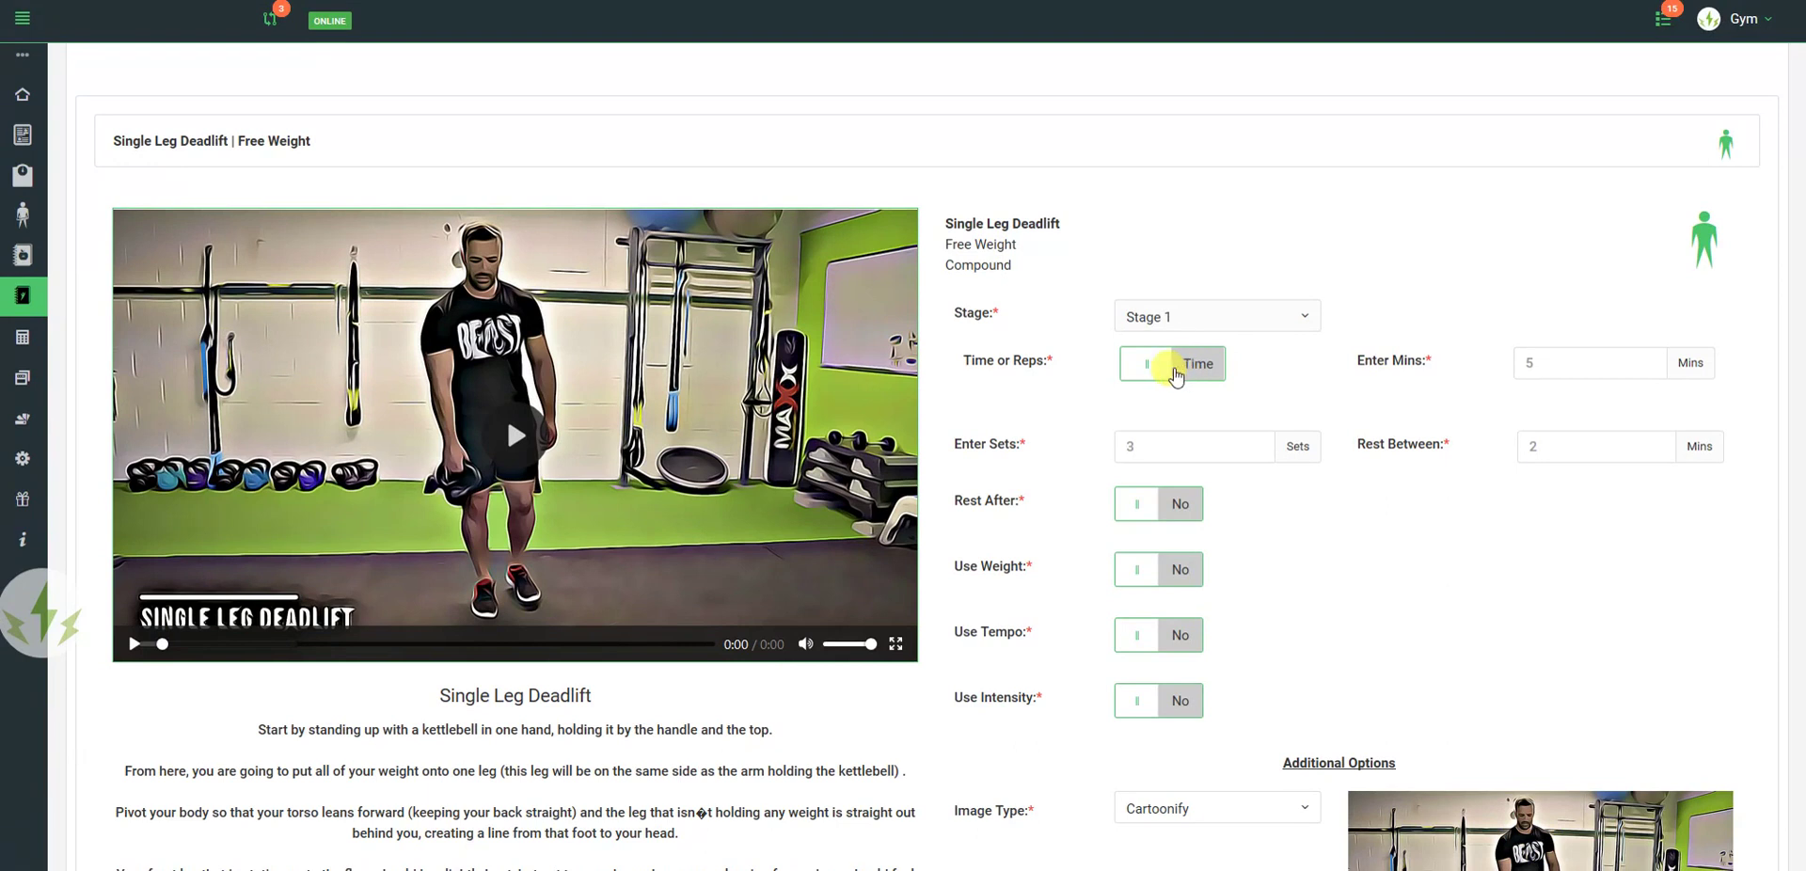
{"action": "left_click", "coordinate": [1199, 369]}
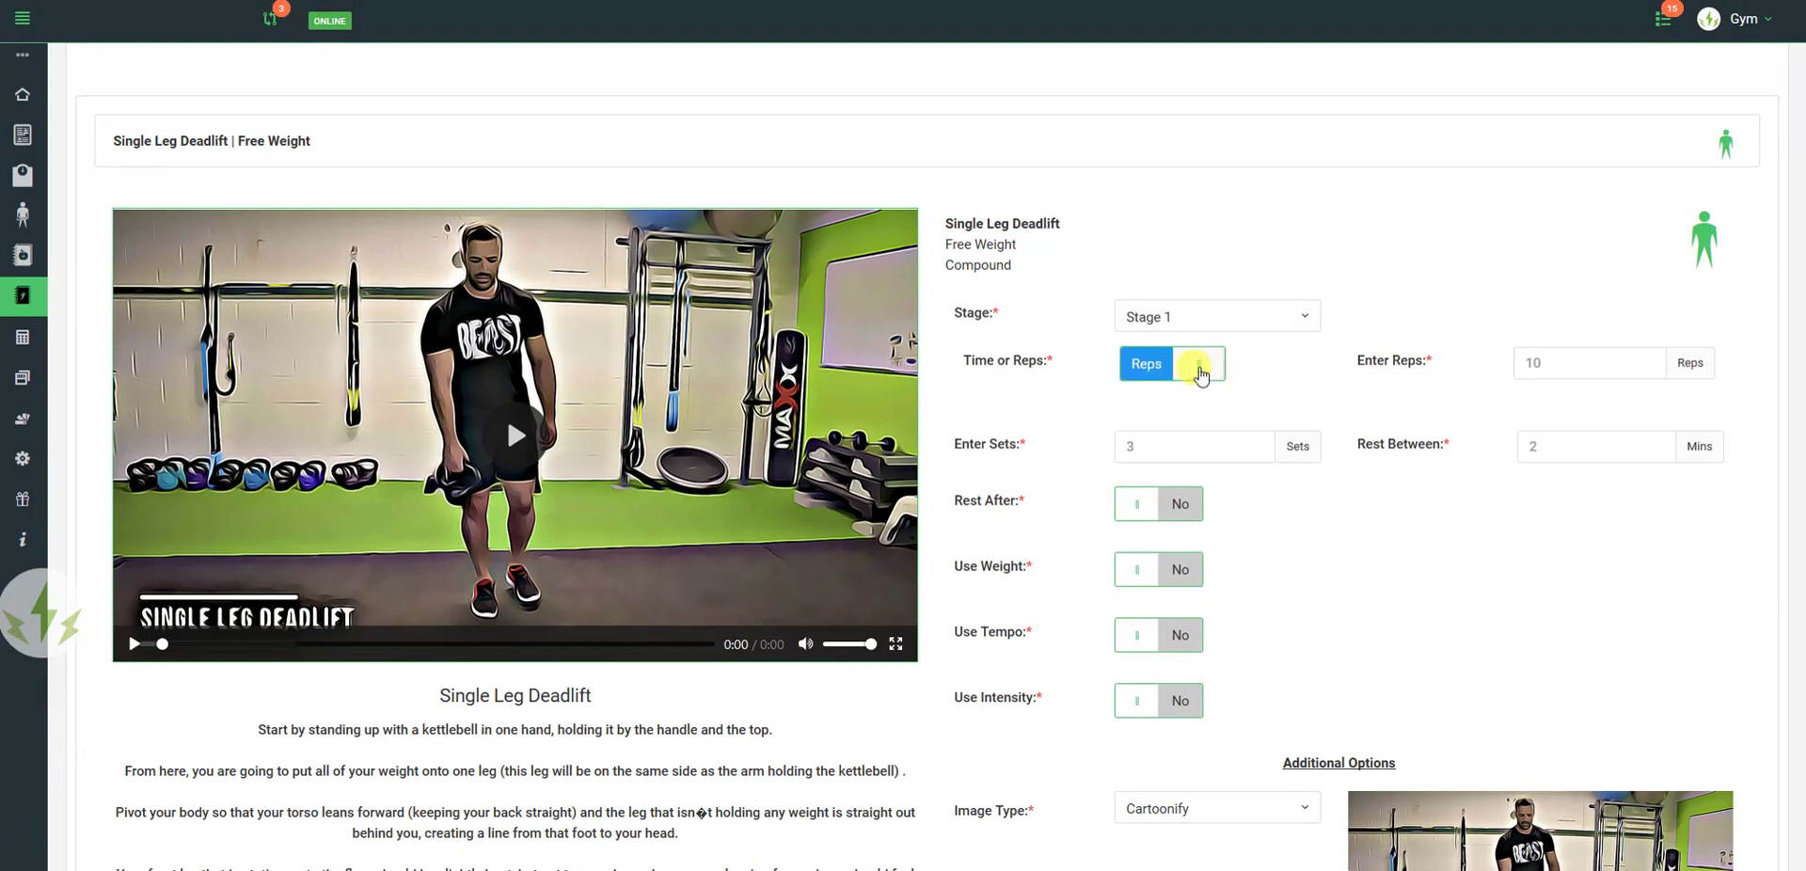
{"action": "left_click", "coordinate": [1187, 370]}
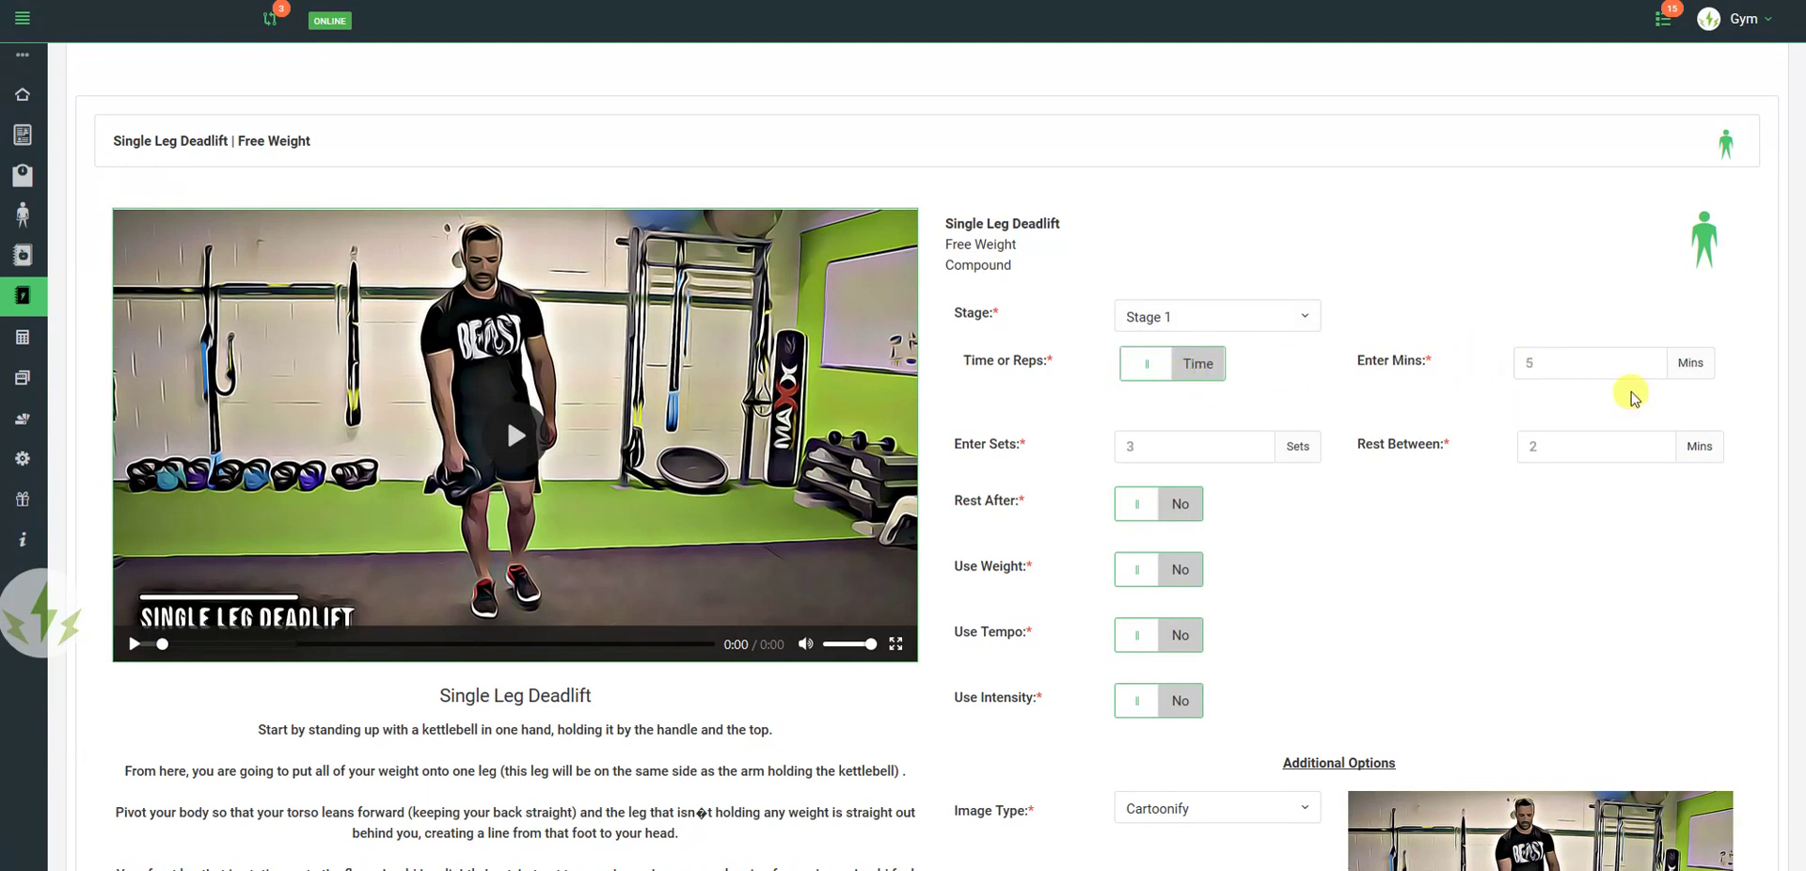
{"action": "left_click", "coordinate": [1608, 361]}
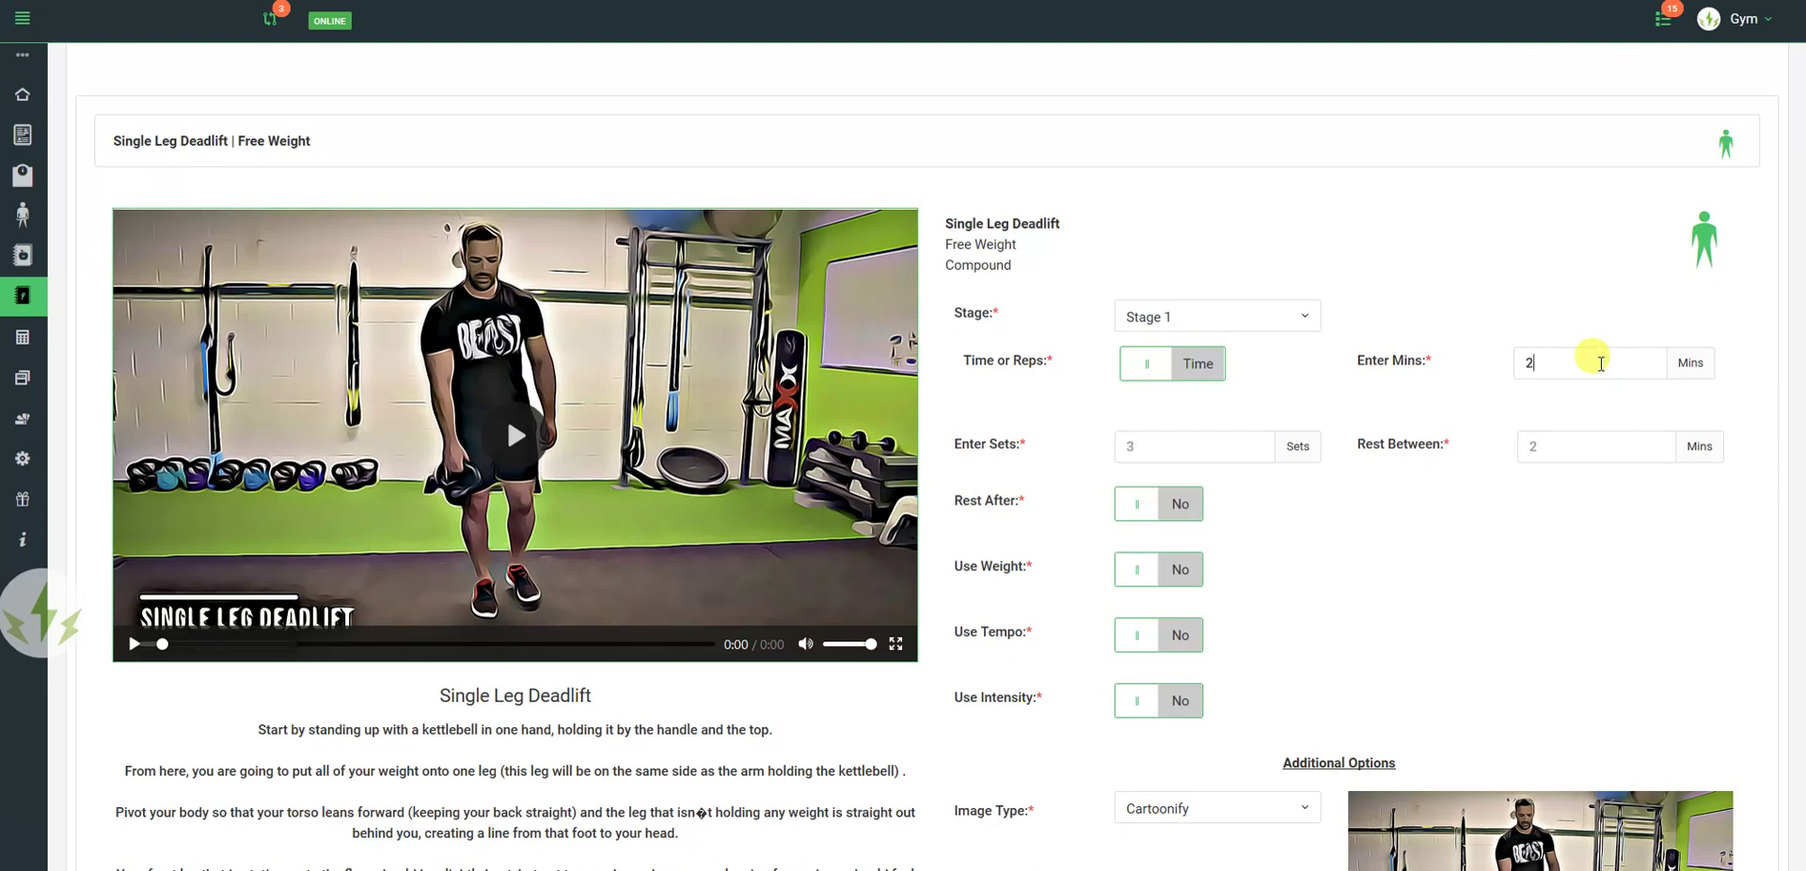
{"action": "left_click", "coordinate": [1188, 370]}
{"action": "left_click", "coordinate": [1585, 367]}
{"action": "type", "text": "0"}
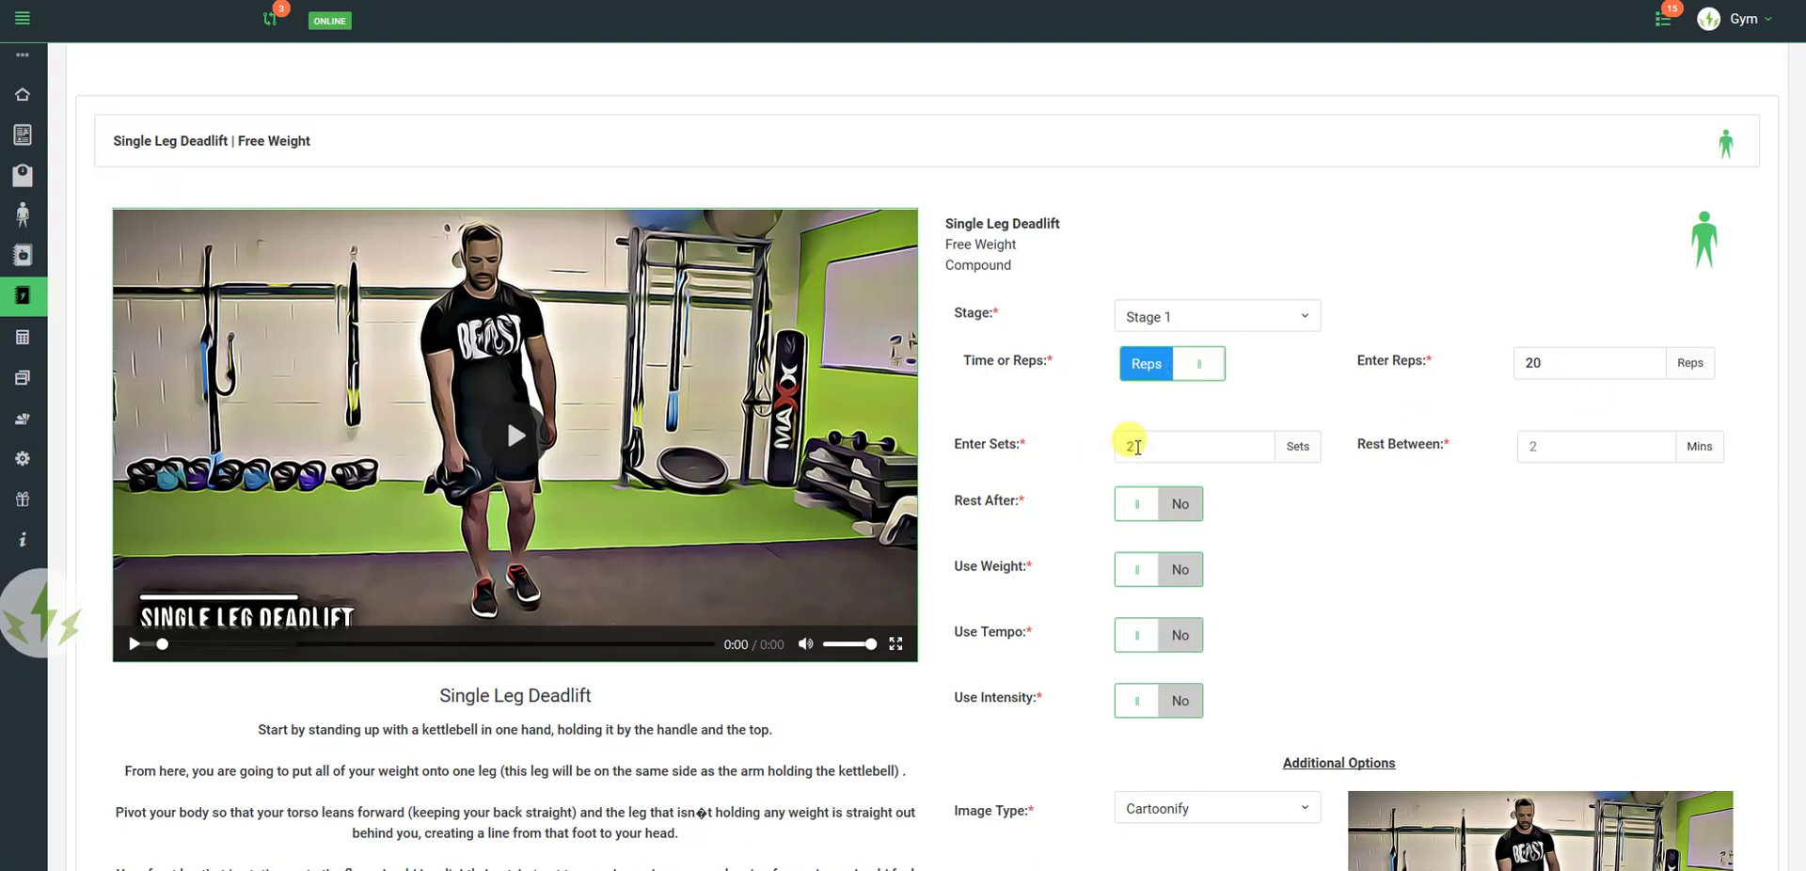
{"action": "left_click", "coordinate": [1135, 446]}
{"action": "left_click", "coordinate": [1535, 445]}
{"action": "type", "text": "1"}
Step: Add a 1-minute rest after, 20 lbs weight and tempo 3-0-1-0
{"action": "scroll", "coordinate": [1472, 504], "scroll_direction": "down", "scroll_amount": 1}
{"action": "left_click", "coordinate": [1172, 403]}
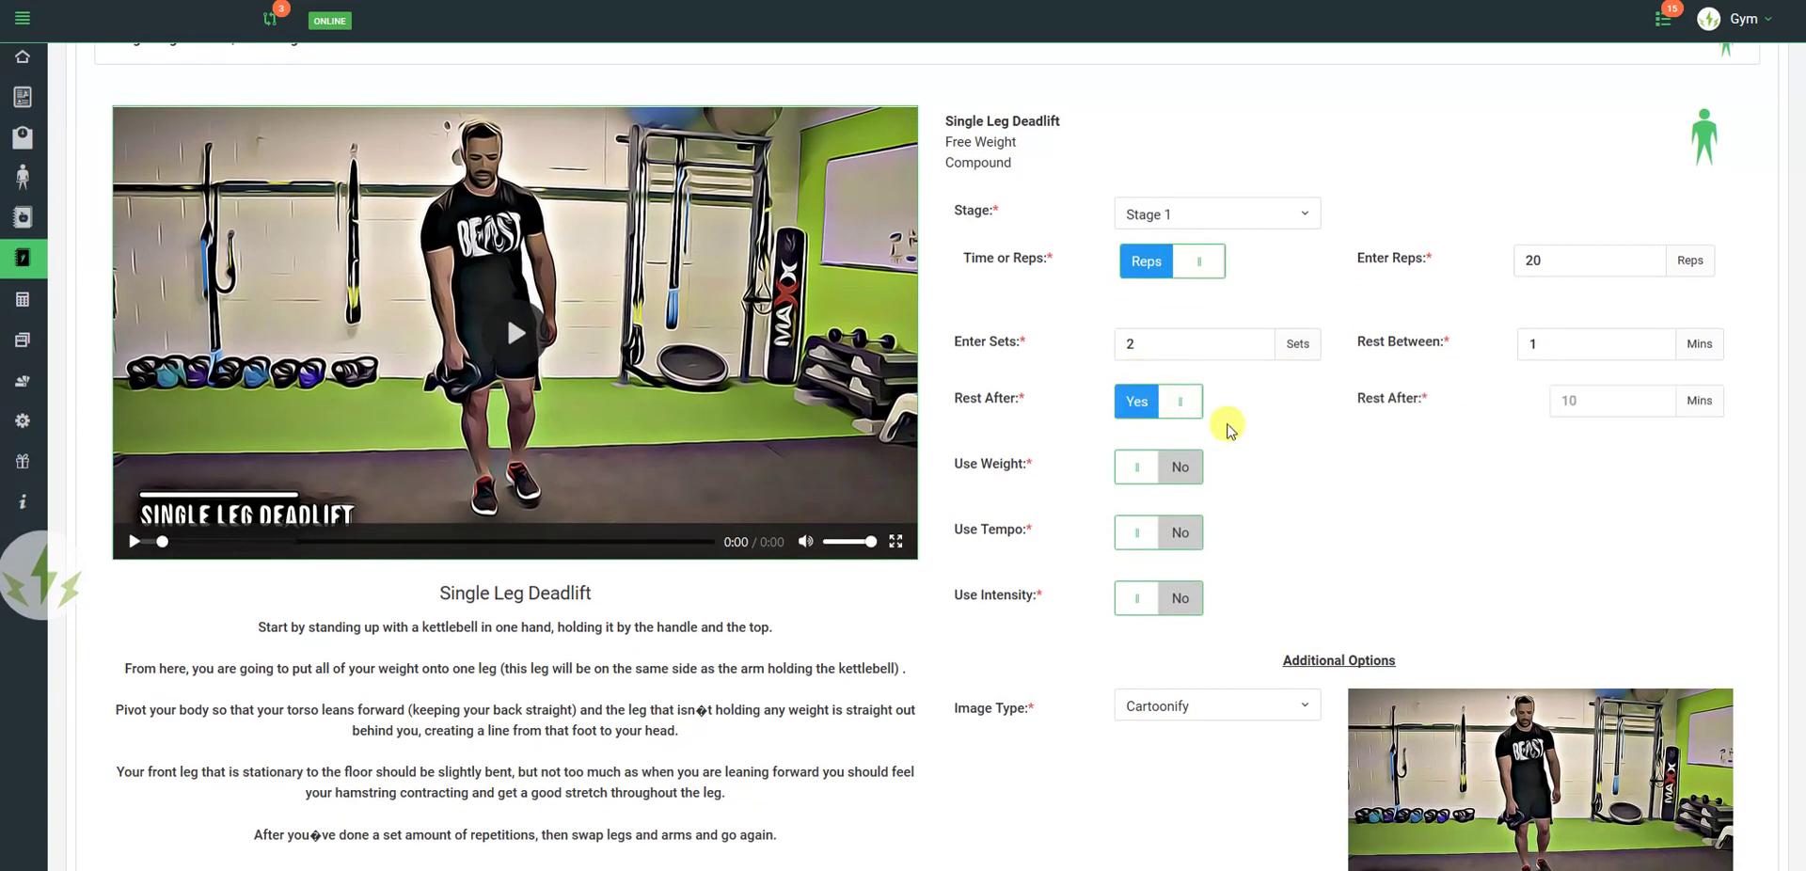
{"action": "left_click", "coordinate": [1580, 414]}
{"action": "type", "text": "1"}
{"action": "scroll", "coordinate": [1267, 407], "scroll_direction": "down", "scroll_amount": 1}
{"action": "left_click", "coordinate": [1186, 471]}
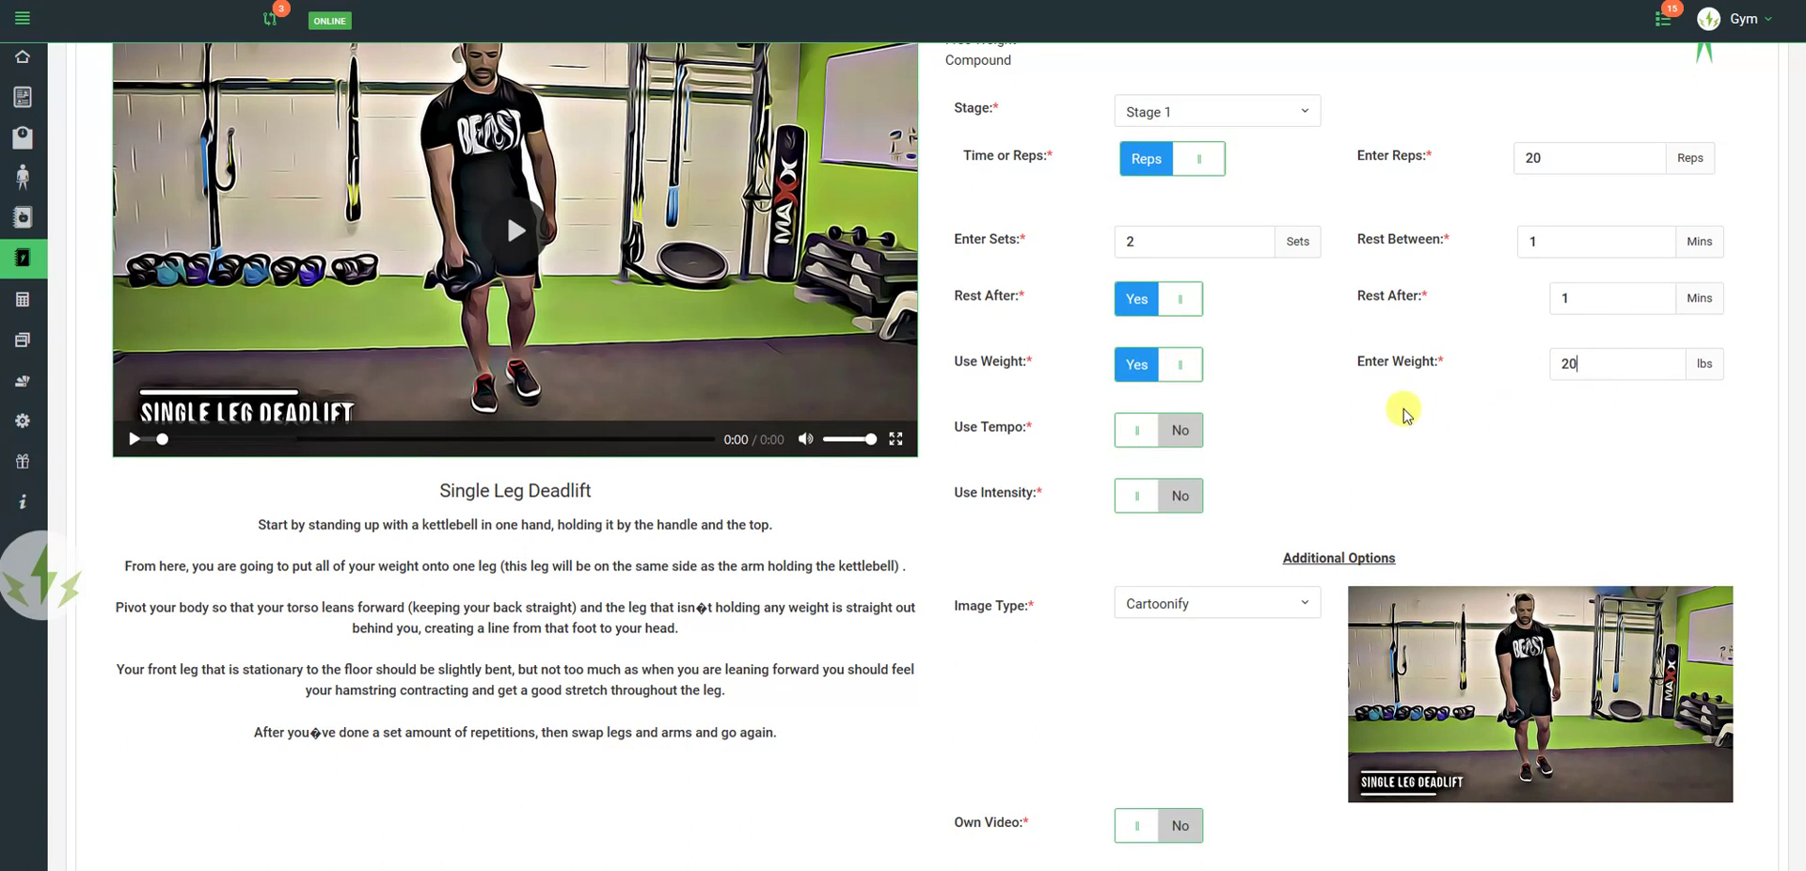
{"action": "left_click", "coordinate": [1177, 438]}
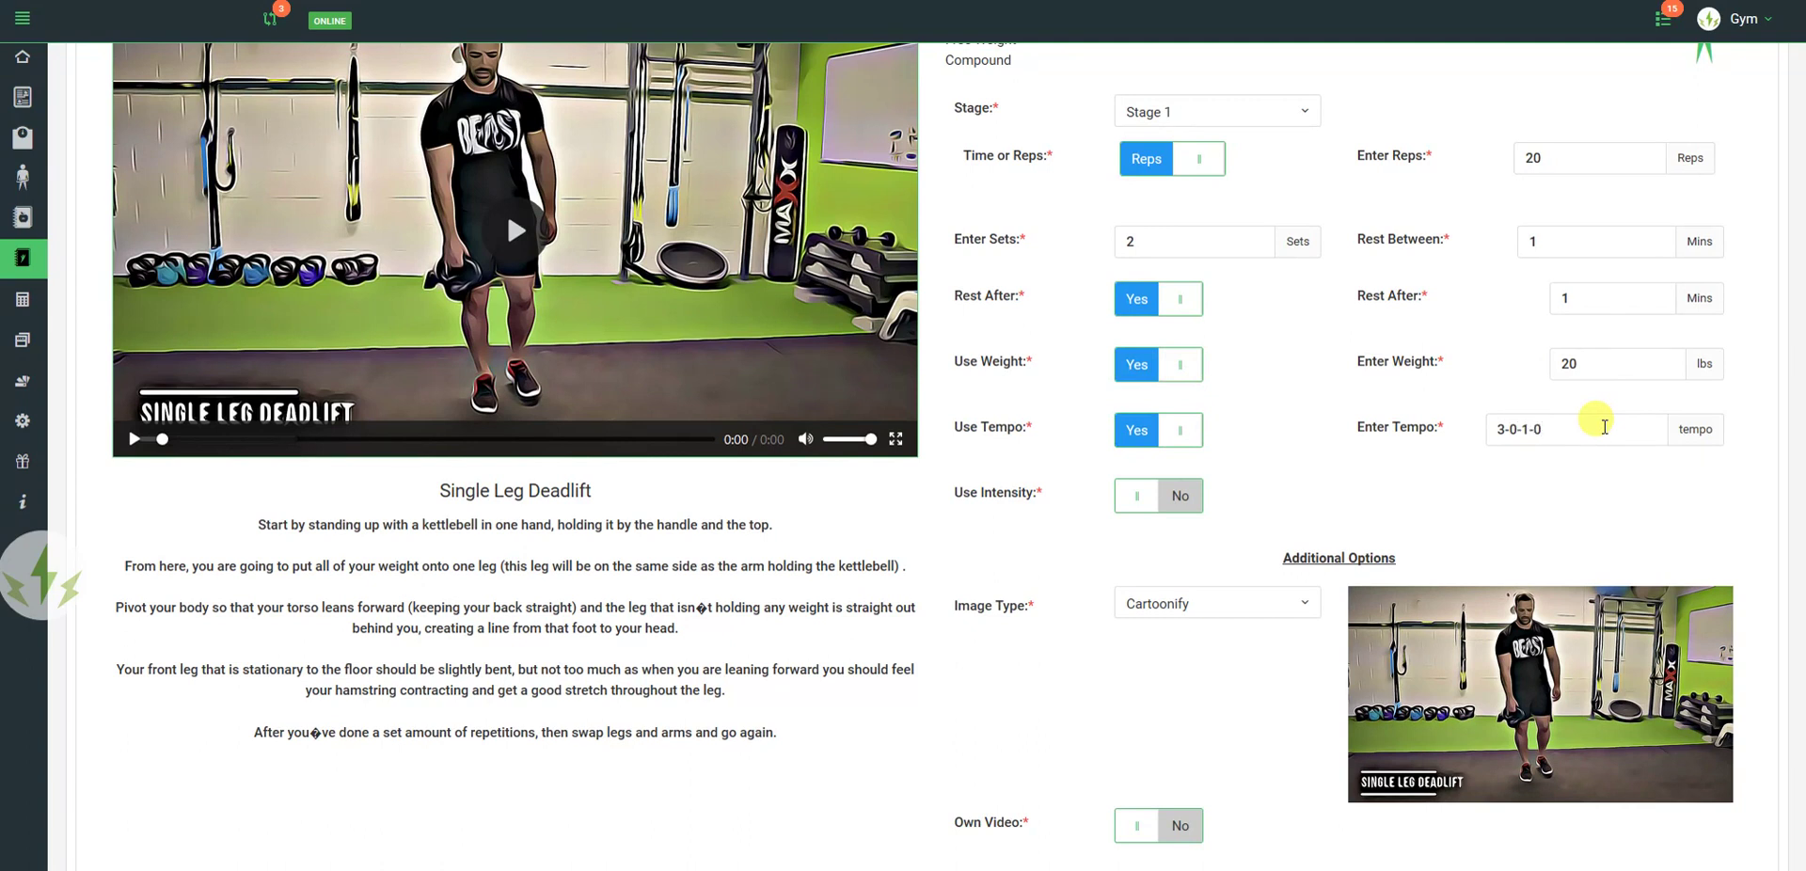
Step: Turn on intensity for Single Leg Deadlift and set it to Moderate
{"action": "left_click", "coordinate": [1180, 495]}
{"action": "left_click", "coordinate": [1581, 500]}
{"action": "left_click", "coordinate": [1527, 568]}
Step: Try the Own Video option with YouTube and own-site sources, then set it back to No
{"action": "scroll", "coordinate": [1202, 535], "scroll_direction": "down", "scroll_amount": 1}
{"action": "scroll", "coordinate": [1201, 535], "scroll_direction": "down", "scroll_amount": 1}
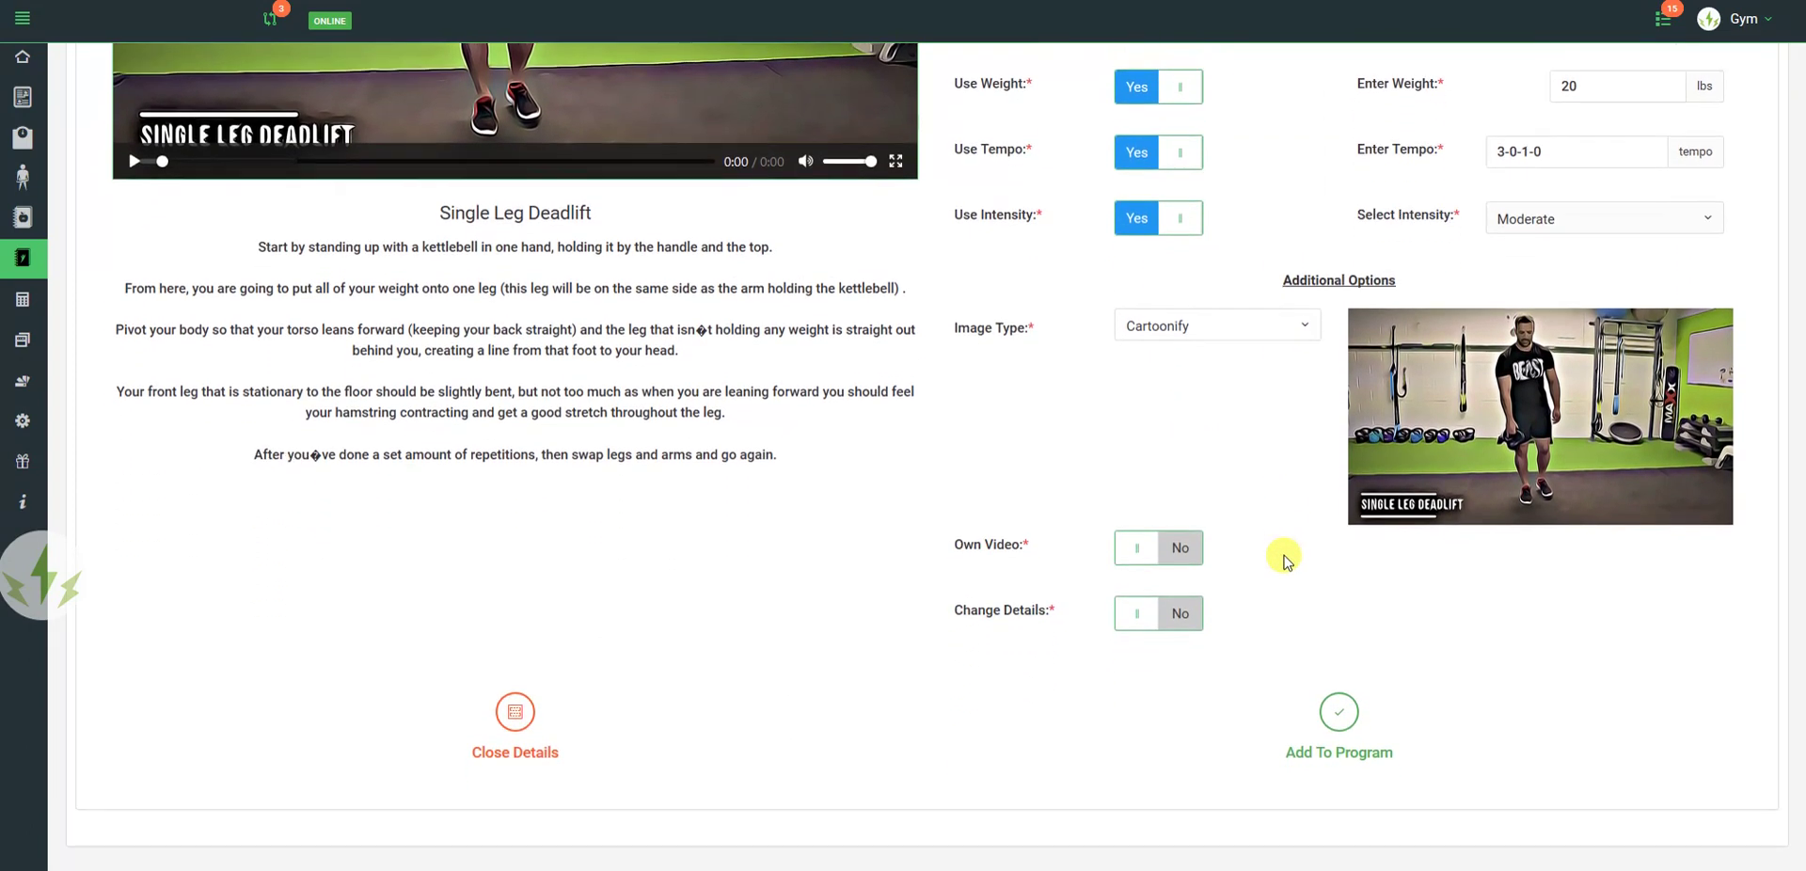
{"action": "scroll", "coordinate": [1238, 561], "scroll_direction": "down", "scroll_amount": 1}
{"action": "left_click", "coordinate": [1184, 538]}
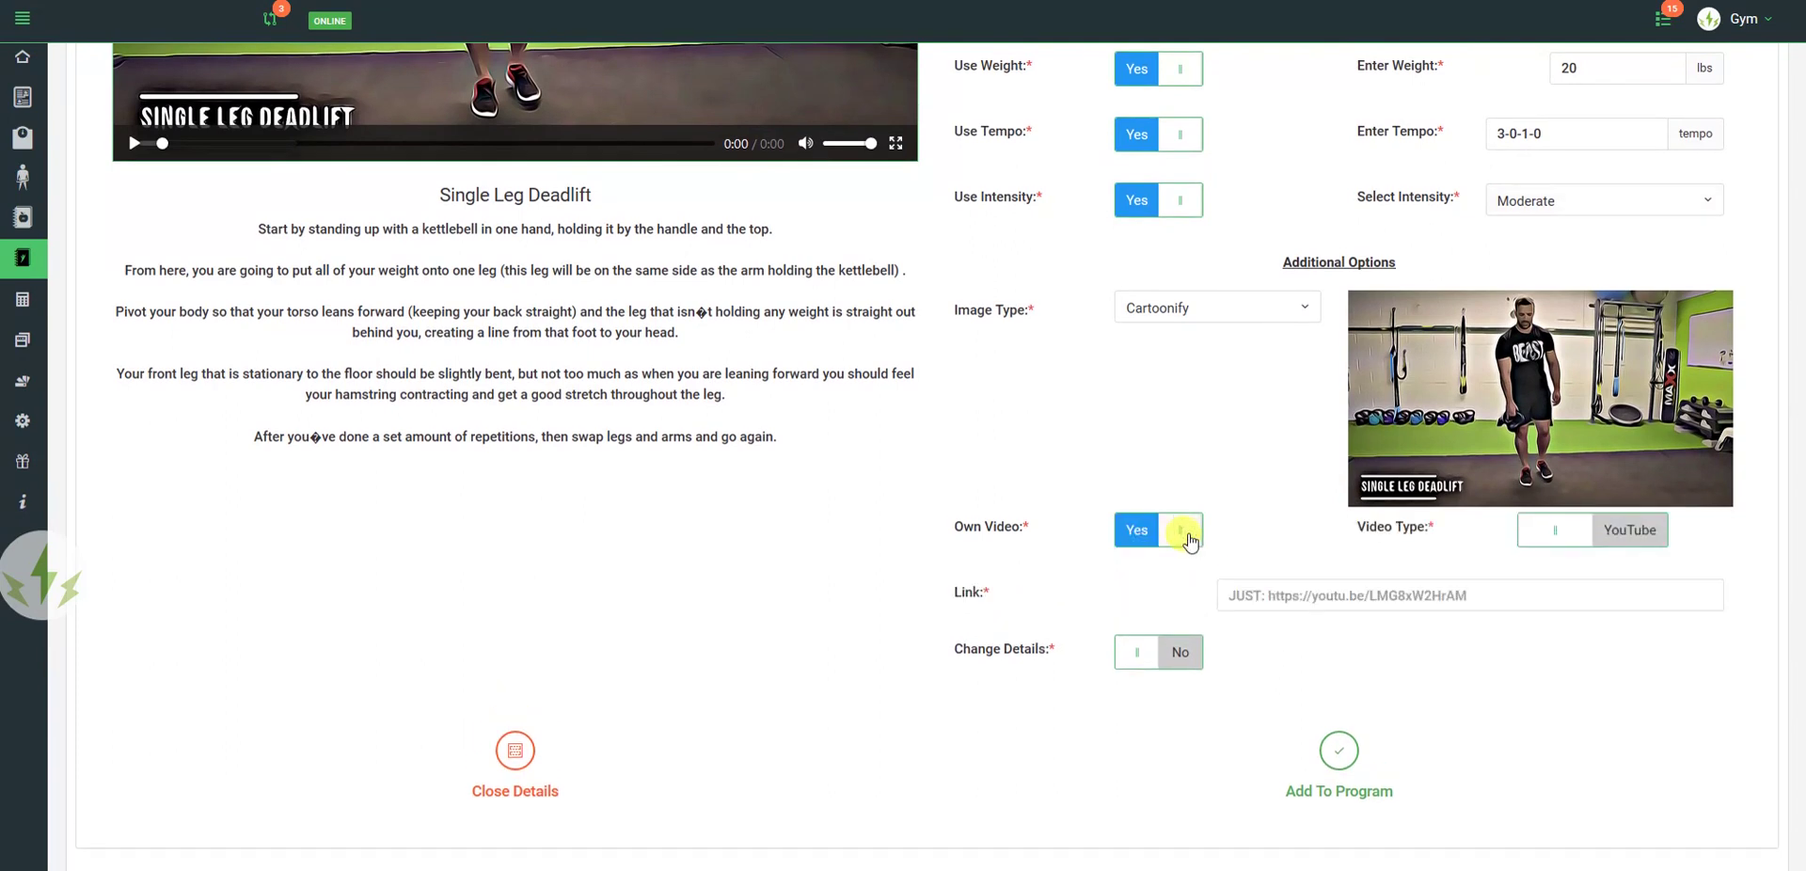
{"action": "left_click", "coordinate": [1619, 534]}
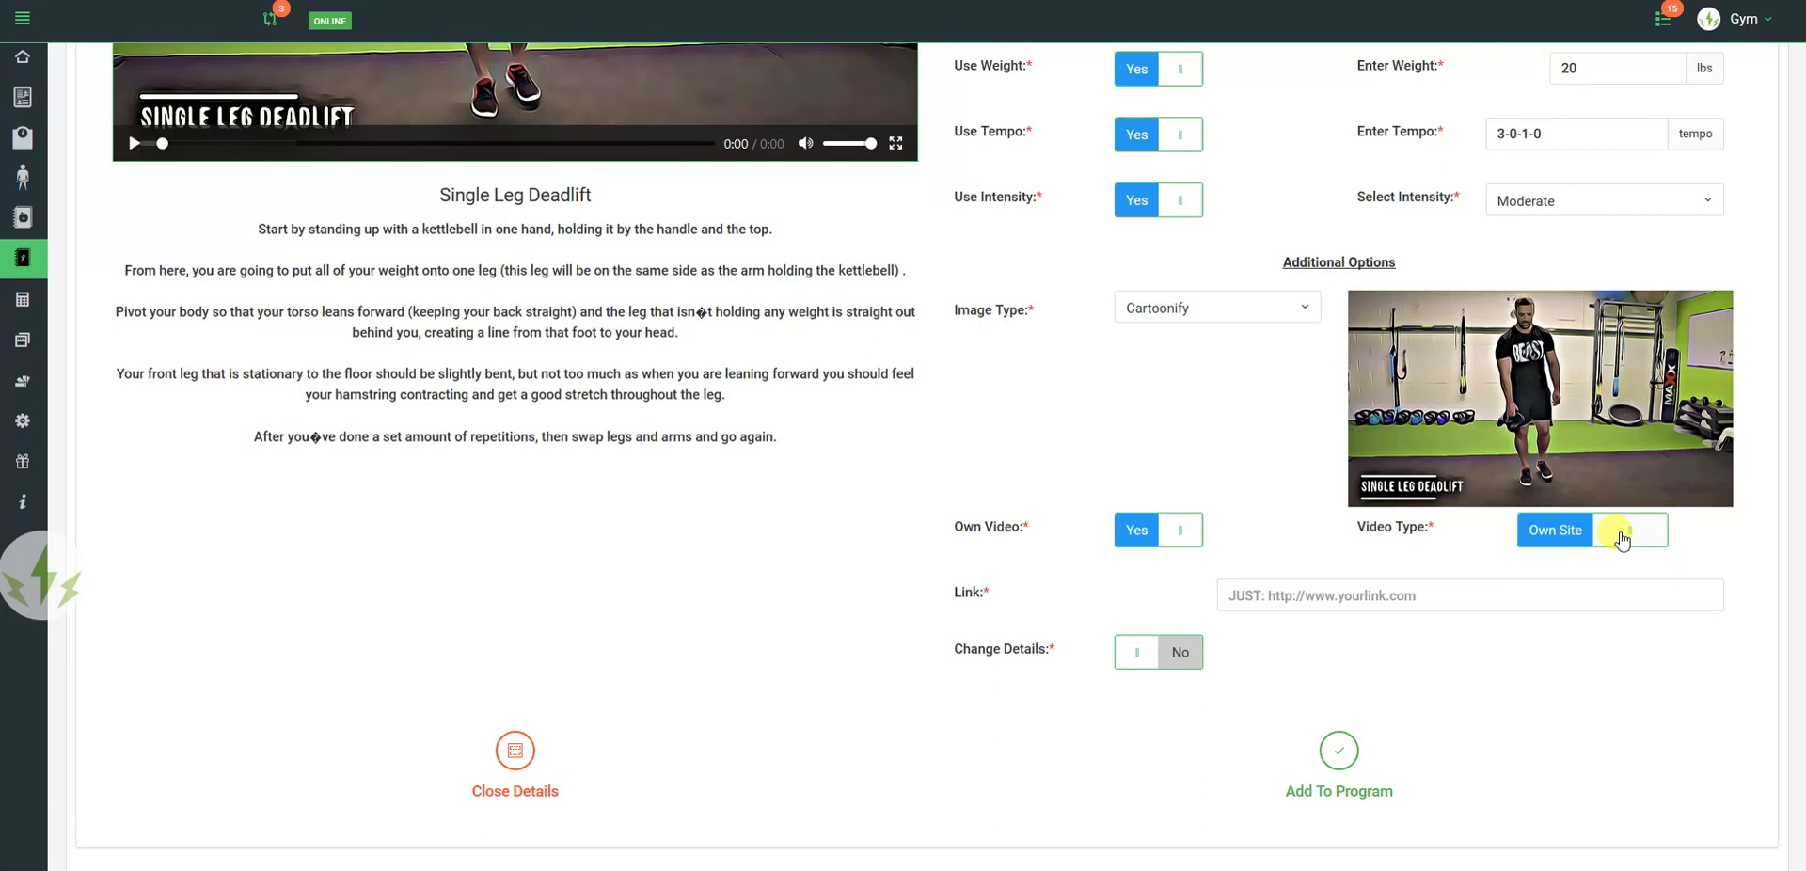
{"action": "left_click", "coordinate": [1619, 537]}
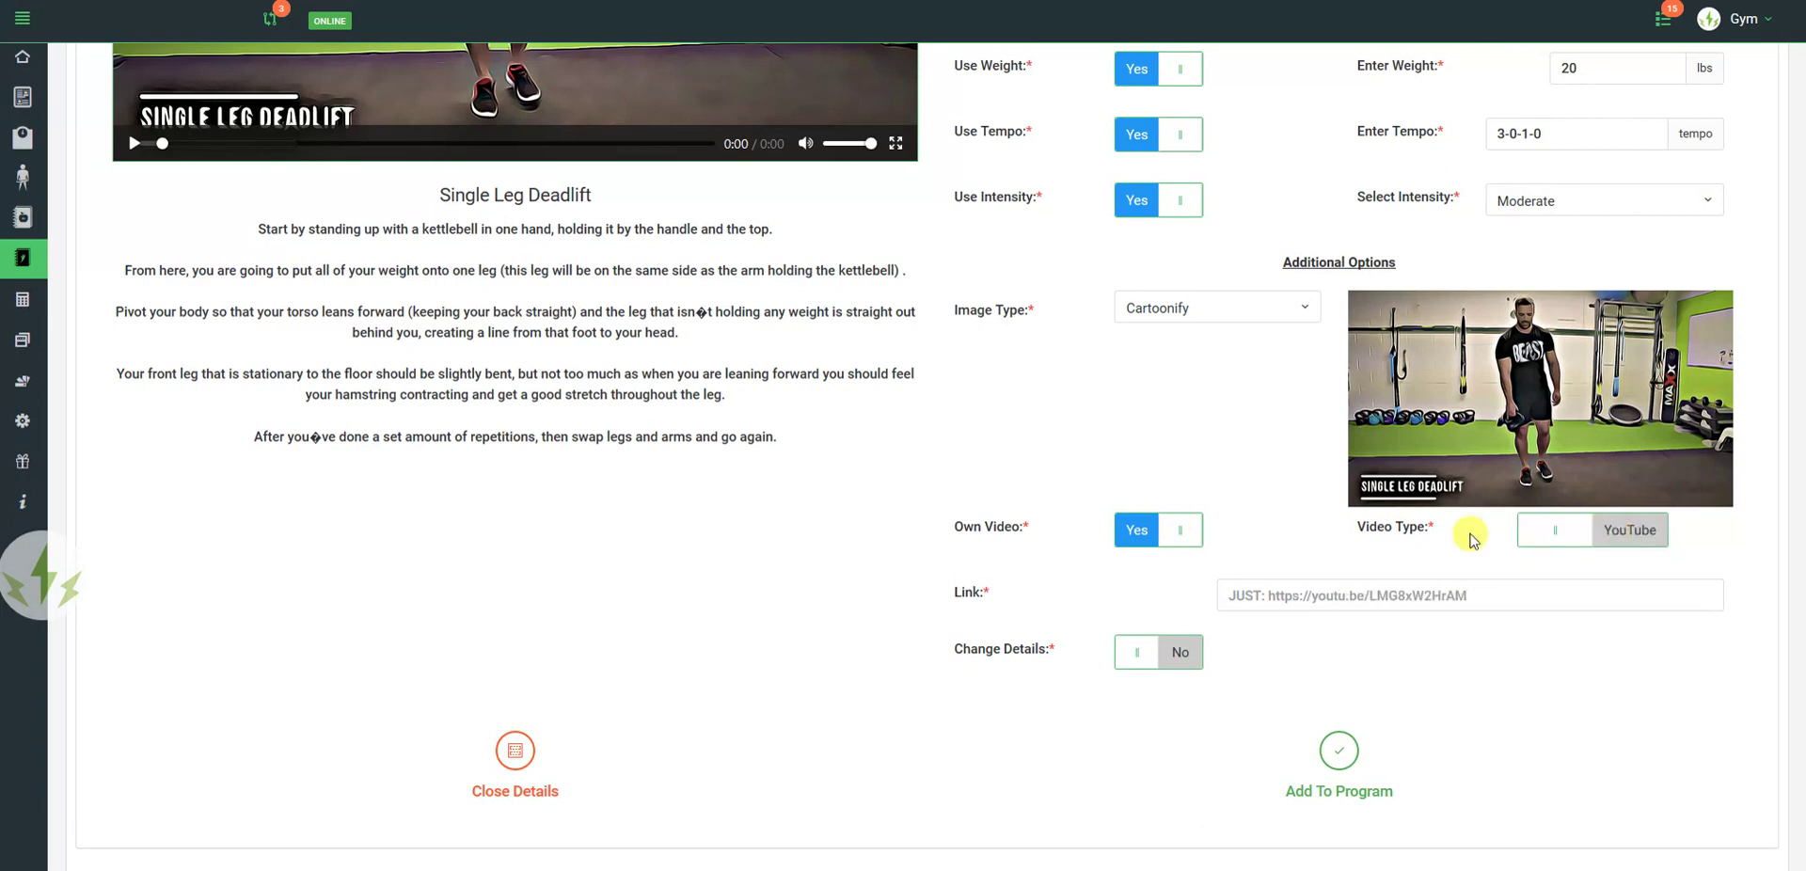
{"action": "left_click", "coordinate": [1121, 531]}
{"action": "left_click", "coordinate": [1121, 530]}
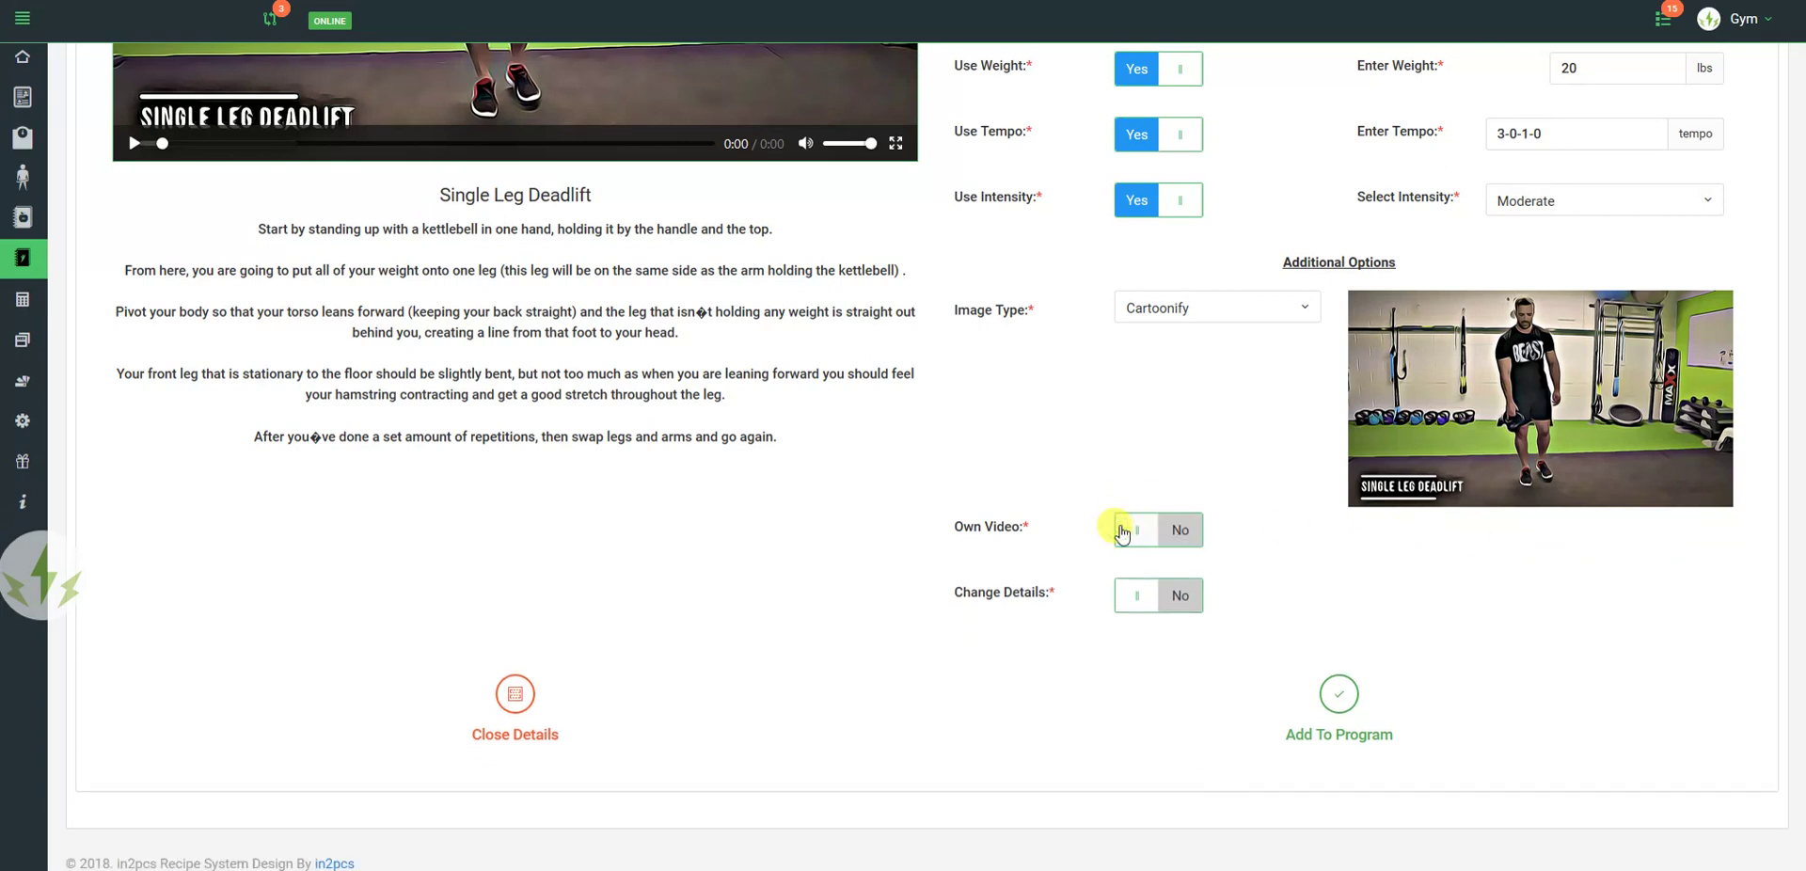
{"action": "scroll", "coordinate": [420, 305], "scroll_direction": "up", "scroll_amount": 1}
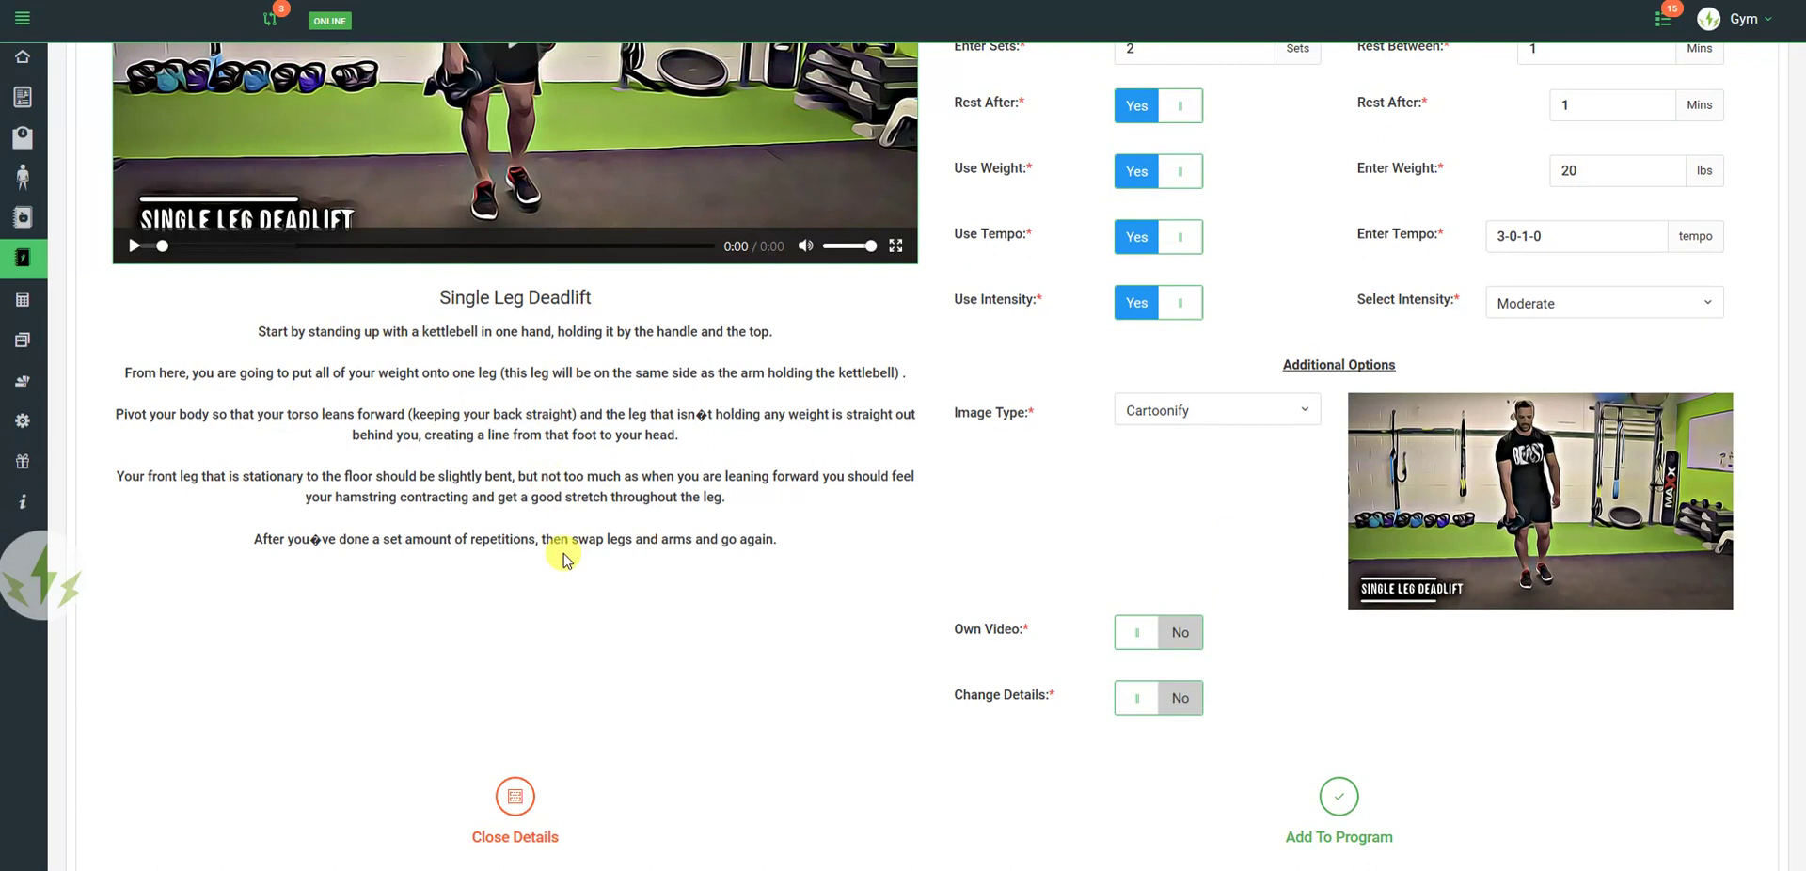
Step: Toggle Change Details on and off, then add Single Leg Deadlift to Stage 1: The Test Stage
{"action": "left_click", "coordinate": [1178, 700]}
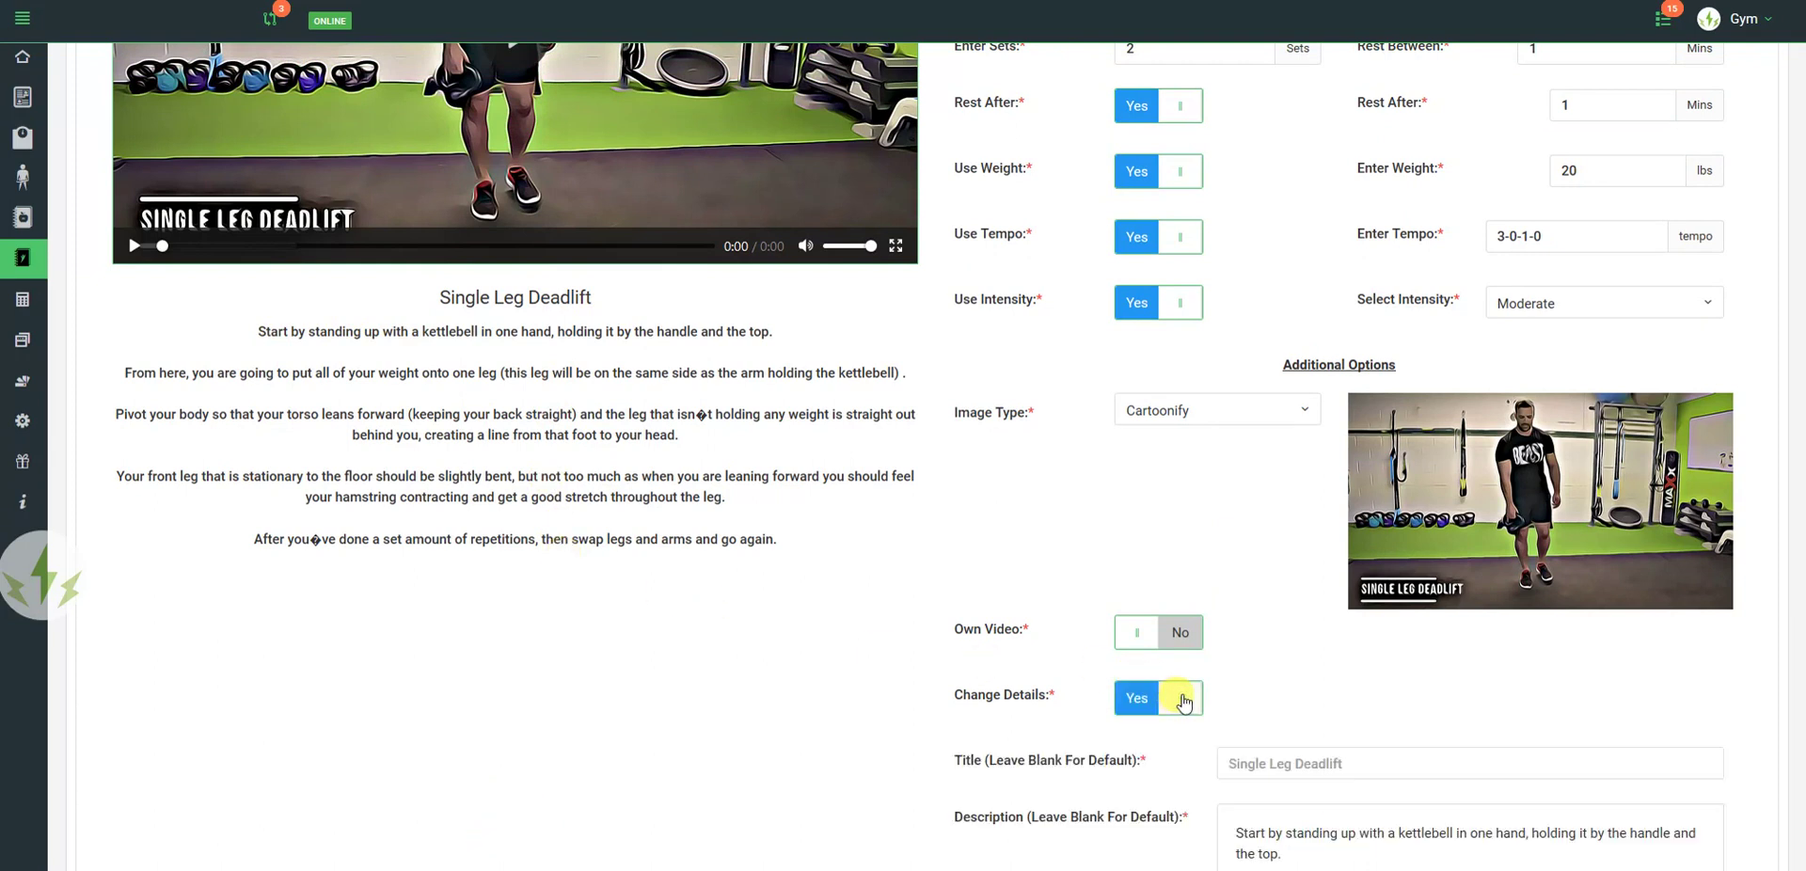
{"action": "scroll", "coordinate": [1200, 684], "scroll_direction": "down", "scroll_amount": 5}
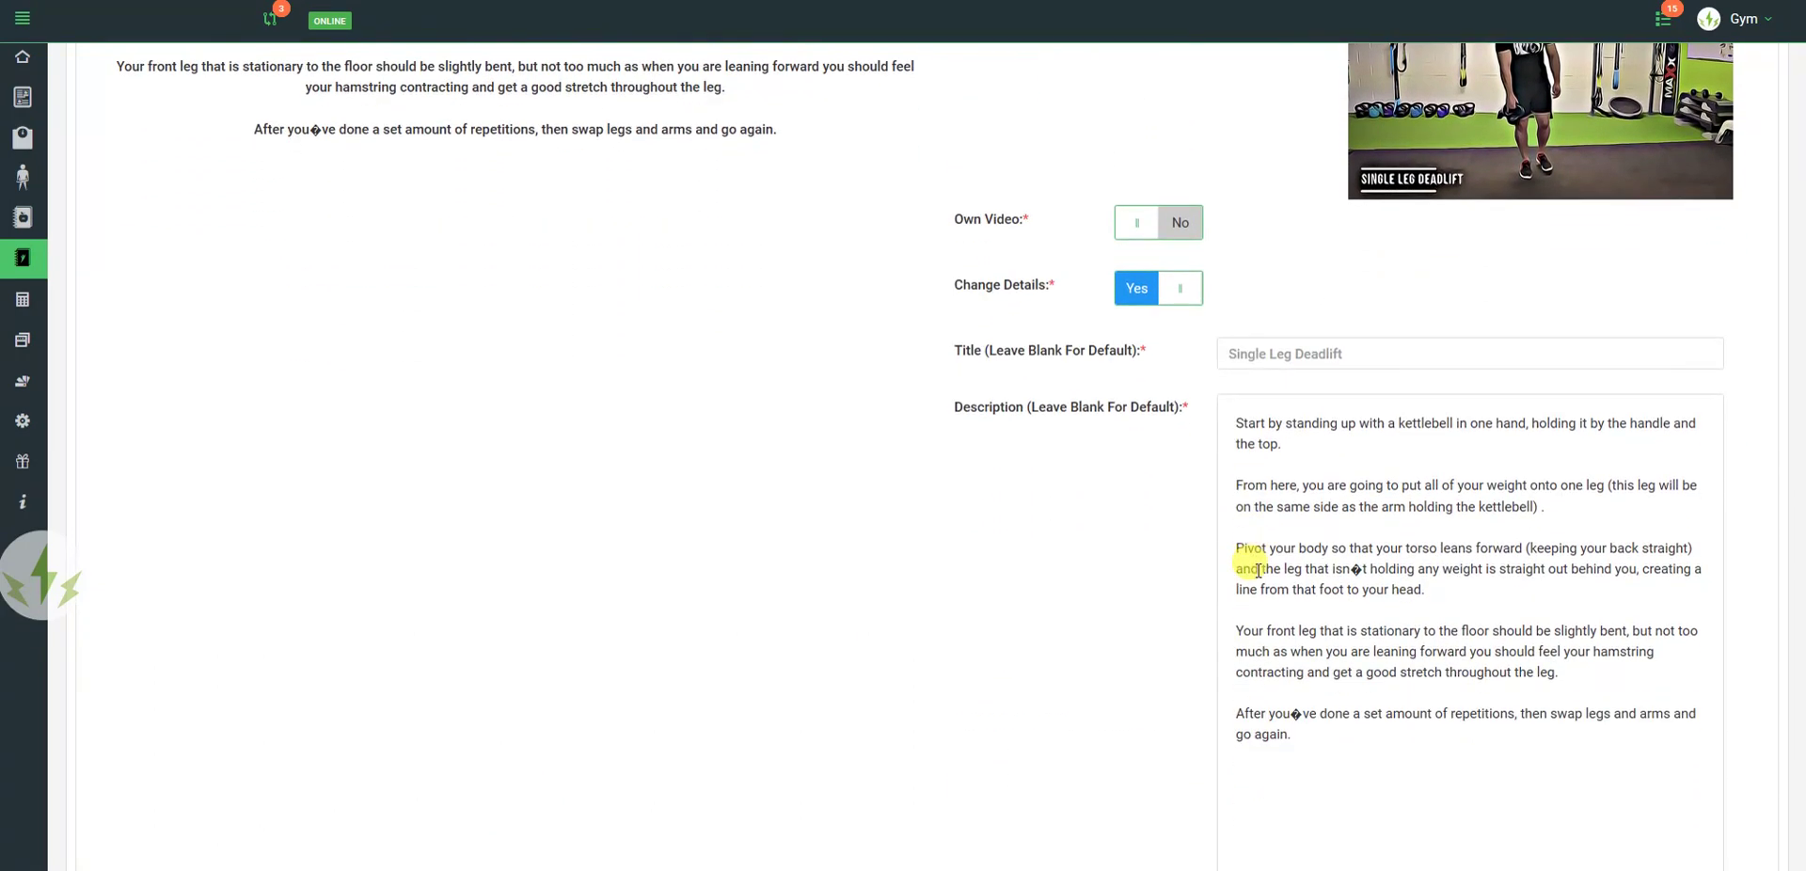
{"action": "scroll", "coordinate": [1310, 643], "scroll_direction": "up", "scroll_amount": 4}
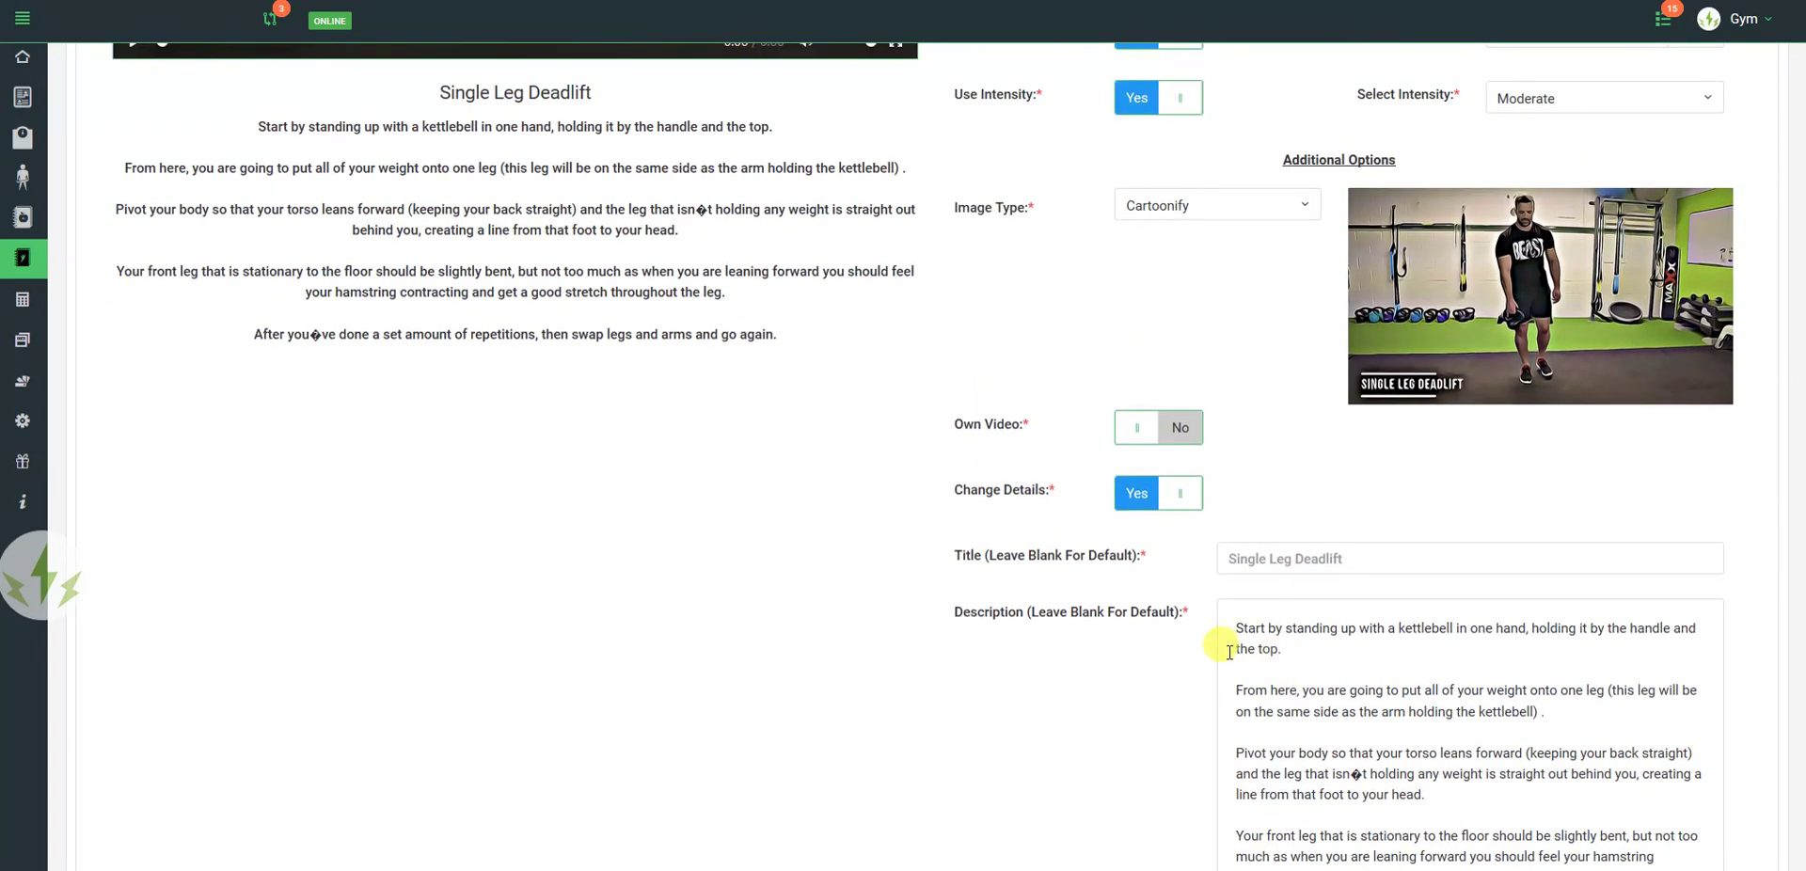
{"action": "left_click", "coordinate": [1132, 600]}
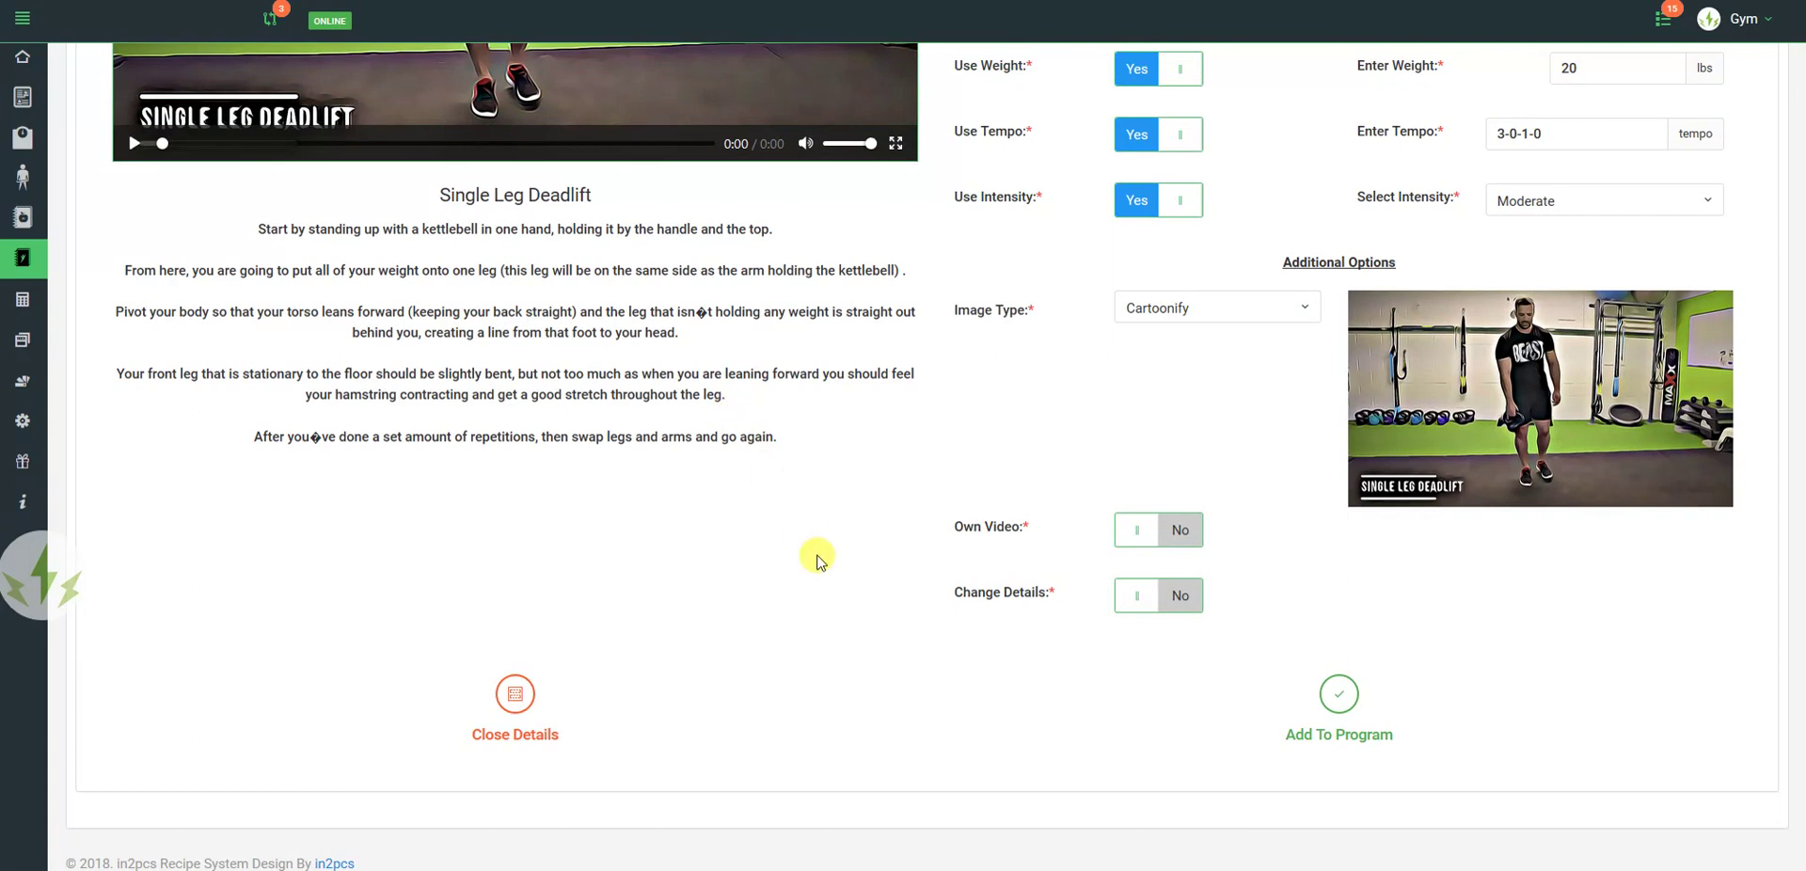
{"action": "scroll", "coordinate": [1370, 592], "scroll_direction": "up", "scroll_amount": 1}
{"action": "scroll", "coordinate": [1370, 590], "scroll_direction": "down", "scroll_amount": 1}
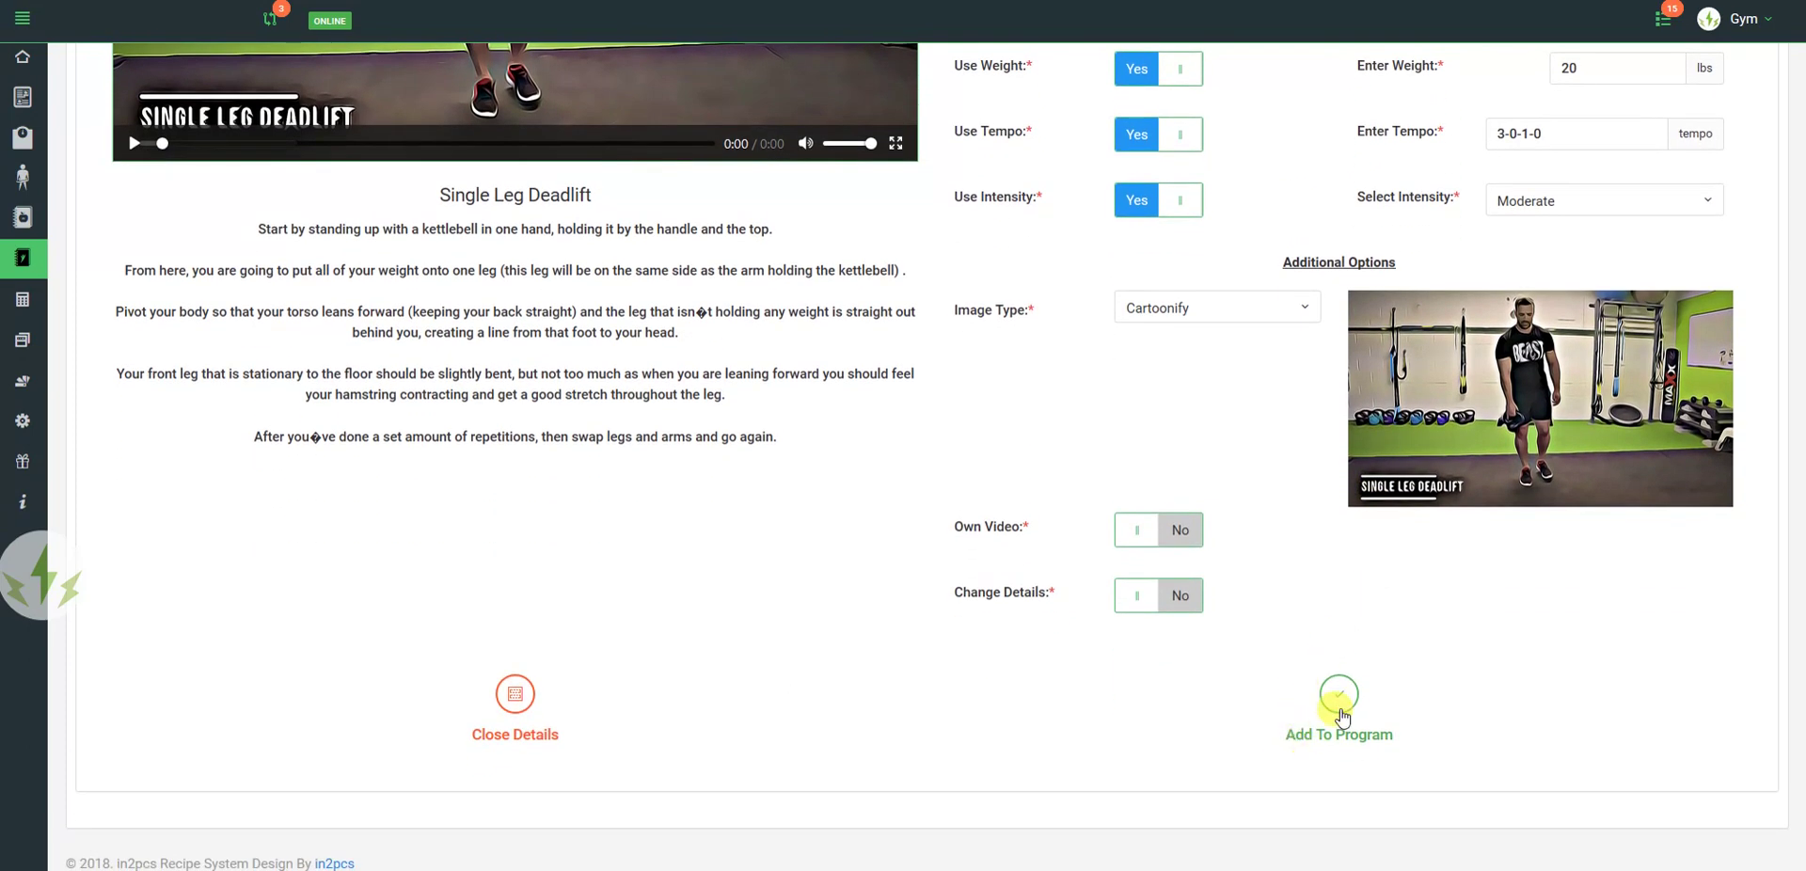
{"action": "left_click", "coordinate": [1339, 713]}
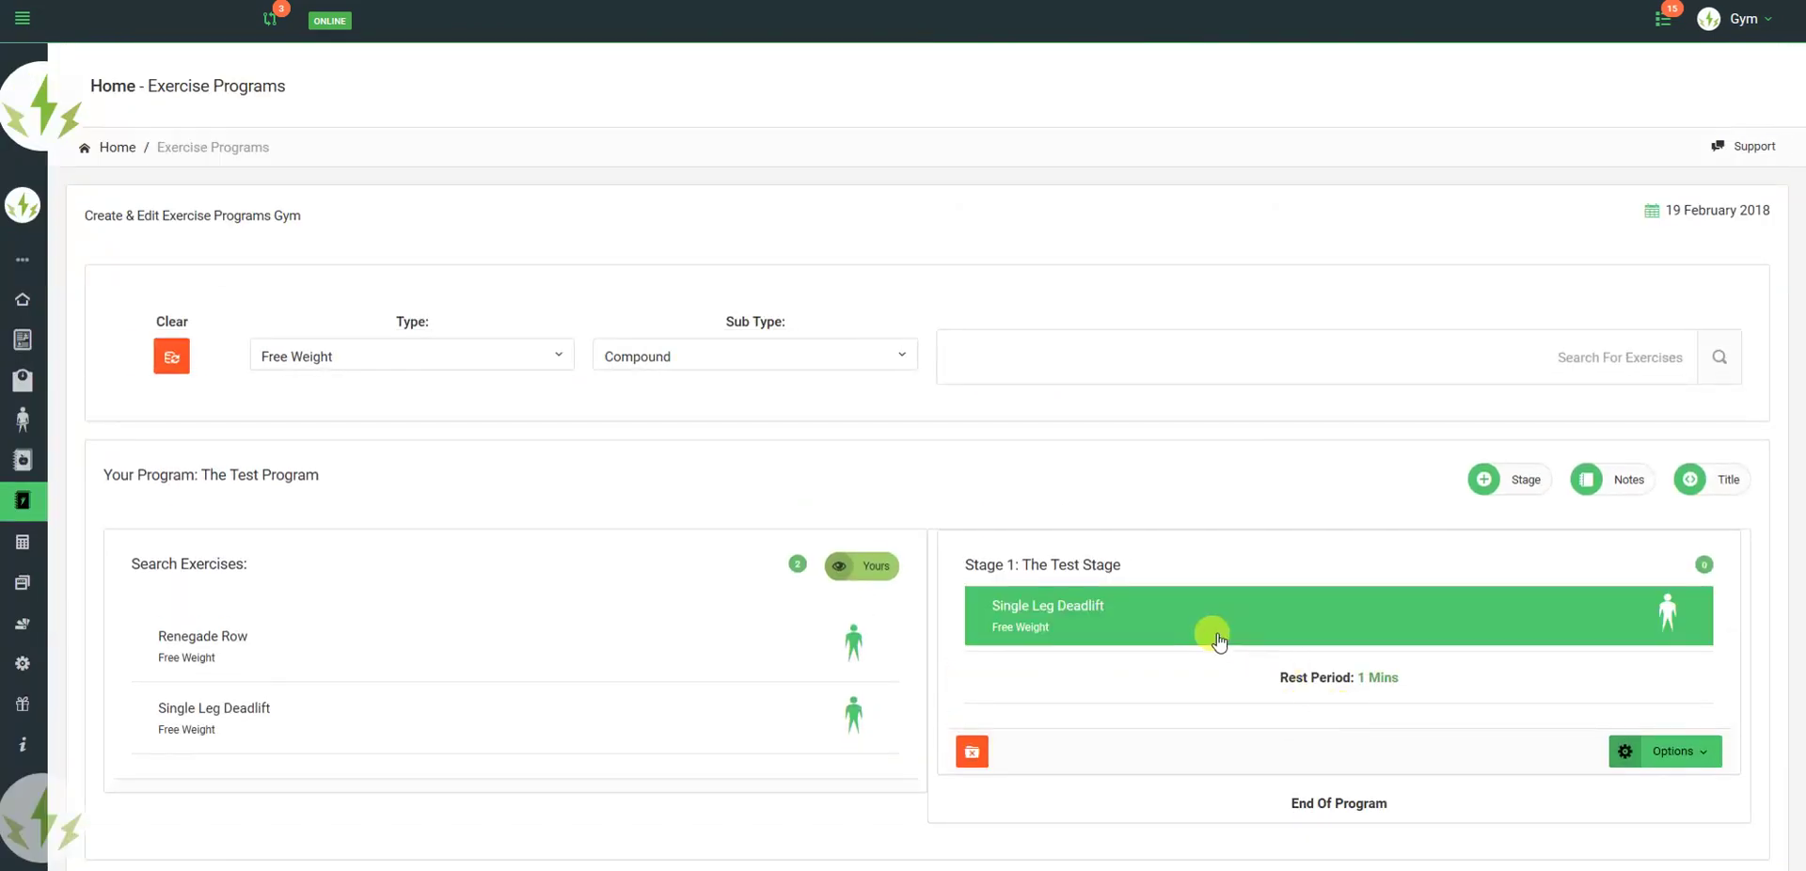
Step: Reset the exercise sub type filter to All and search again
{"action": "scroll", "coordinate": [1076, 539], "scroll_direction": "down", "scroll_amount": 1}
{"action": "scroll", "coordinate": [1258, 524], "scroll_direction": "down", "scroll_amount": 1}
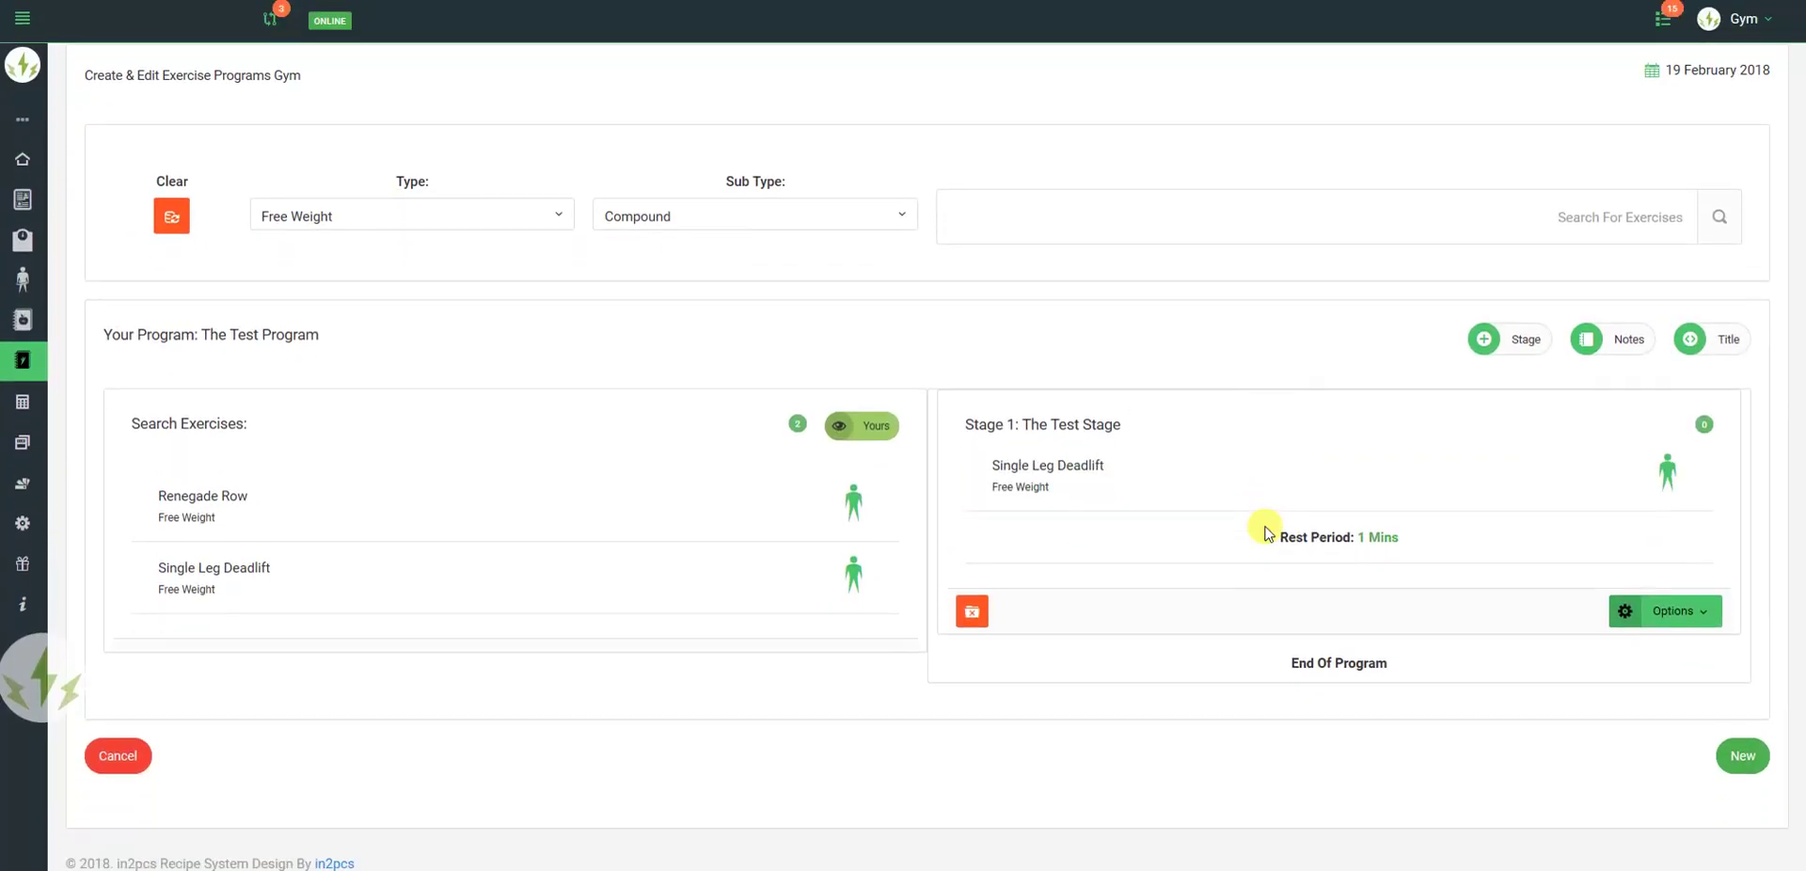
{"action": "left_click", "coordinate": [822, 204]}
{"action": "left_click", "coordinate": [724, 256]}
{"action": "left_click", "coordinate": [1716, 220]}
Step: Filter exercises to Body Weight and open the BW Squat details
{"action": "left_click", "coordinate": [456, 219]}
{"action": "left_click", "coordinate": [340, 320]}
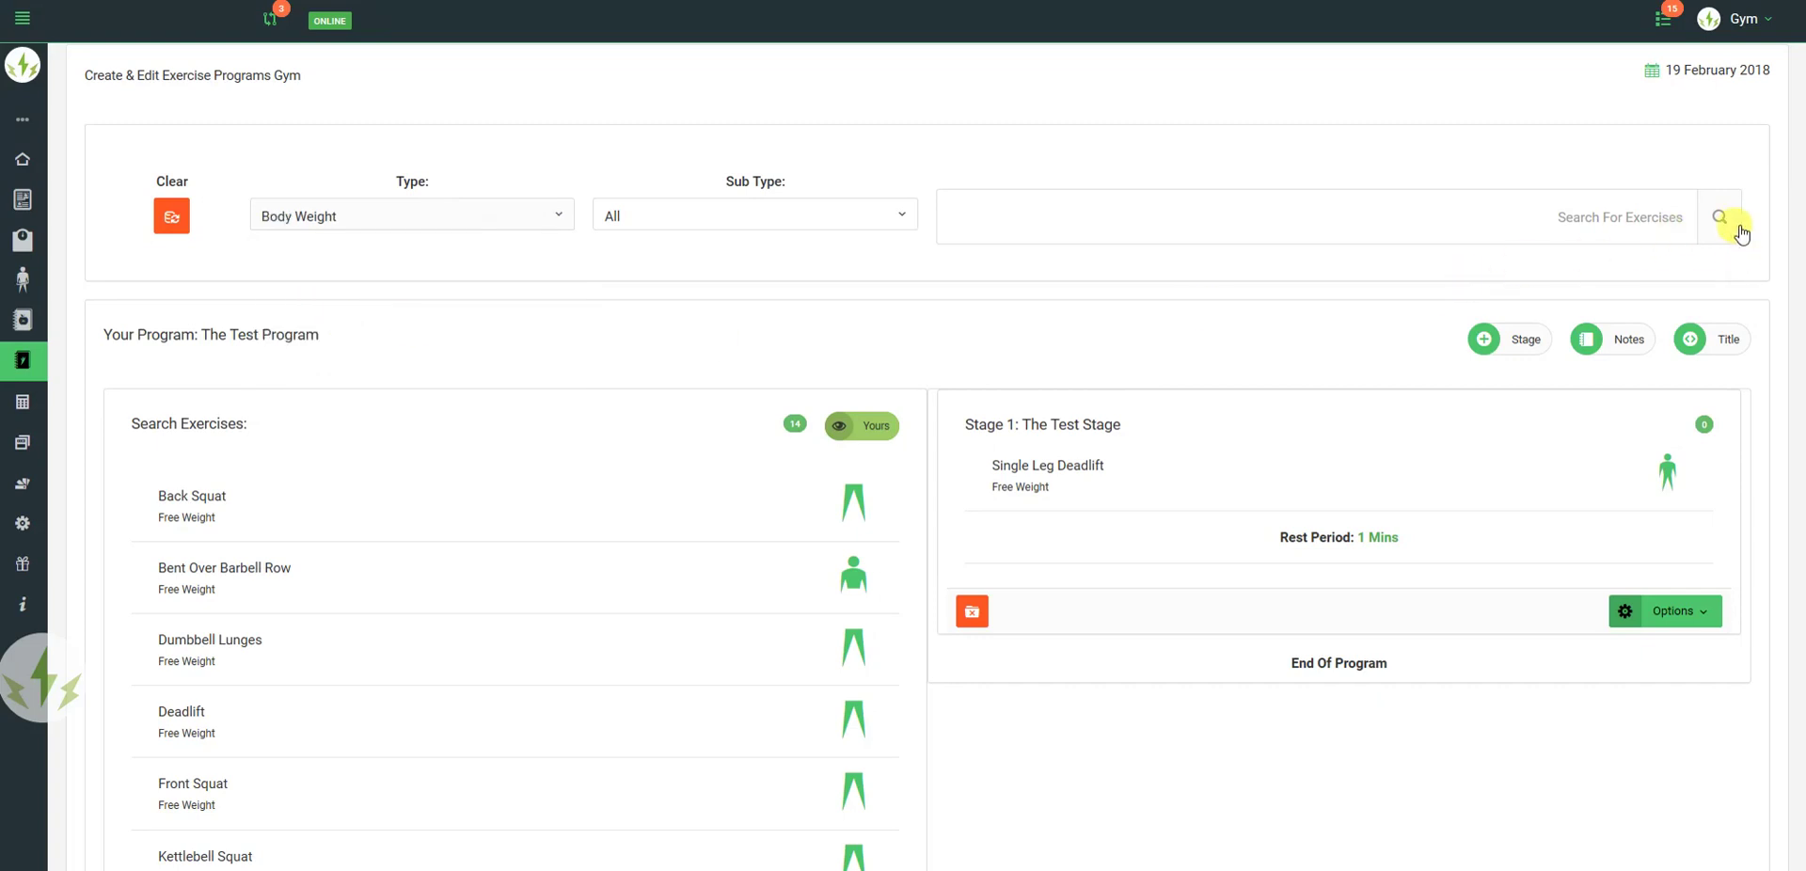
{"action": "left_click", "coordinate": [1722, 220]}
{"action": "scroll", "coordinate": [665, 282], "scroll_direction": "down", "scroll_amount": 3}
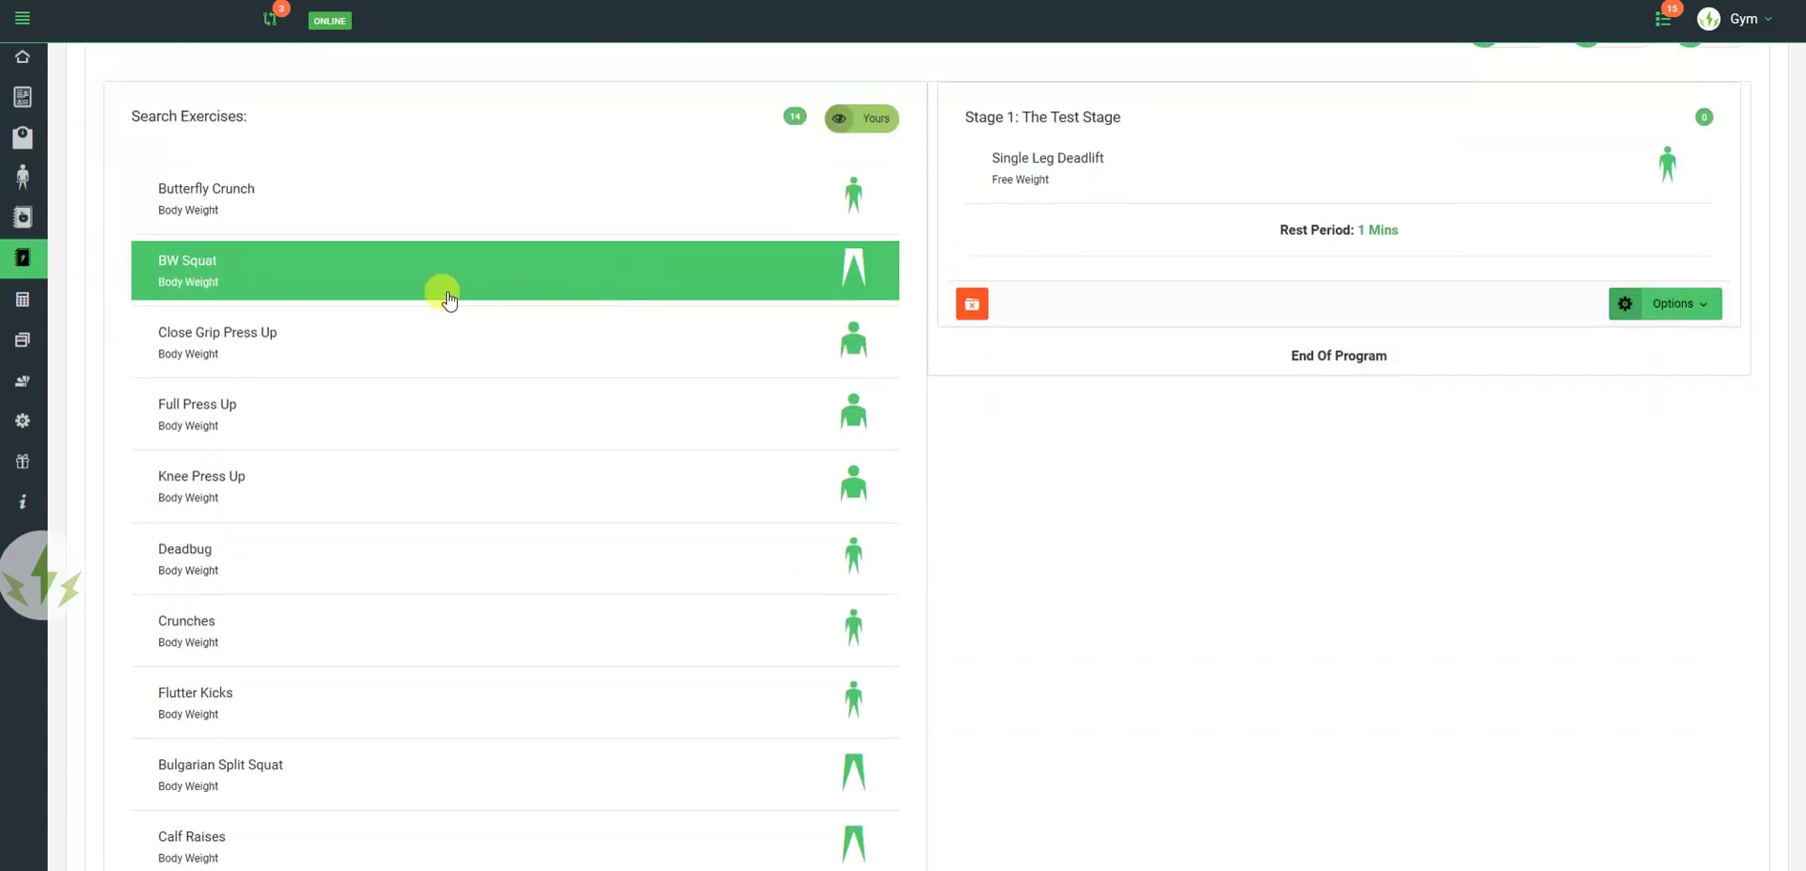
{"action": "left_click", "coordinate": [411, 266]}
{"action": "scroll", "coordinate": [992, 370], "scroll_direction": "down", "scroll_amount": 3}
Step: Play and then pause the BW Squat demonstration video
{"action": "scroll", "coordinate": [997, 513], "scroll_direction": "down", "scroll_amount": 1}
{"action": "scroll", "coordinate": [998, 513], "scroll_direction": "up", "scroll_amount": 1}
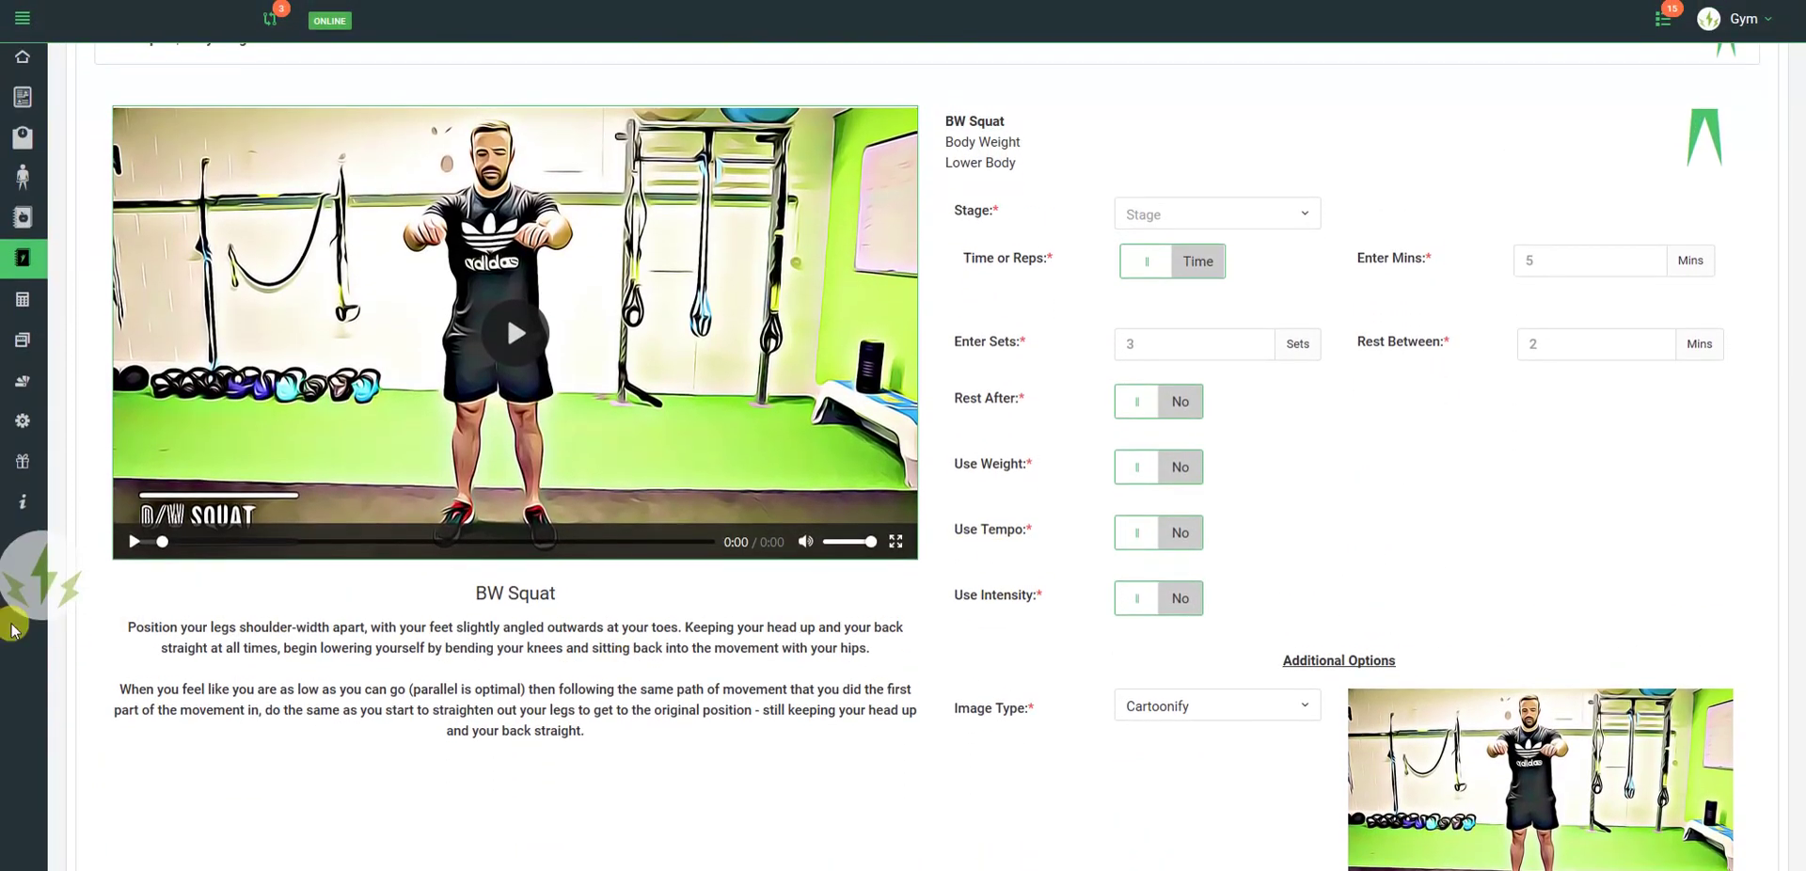
{"action": "left_click", "coordinate": [130, 543]}
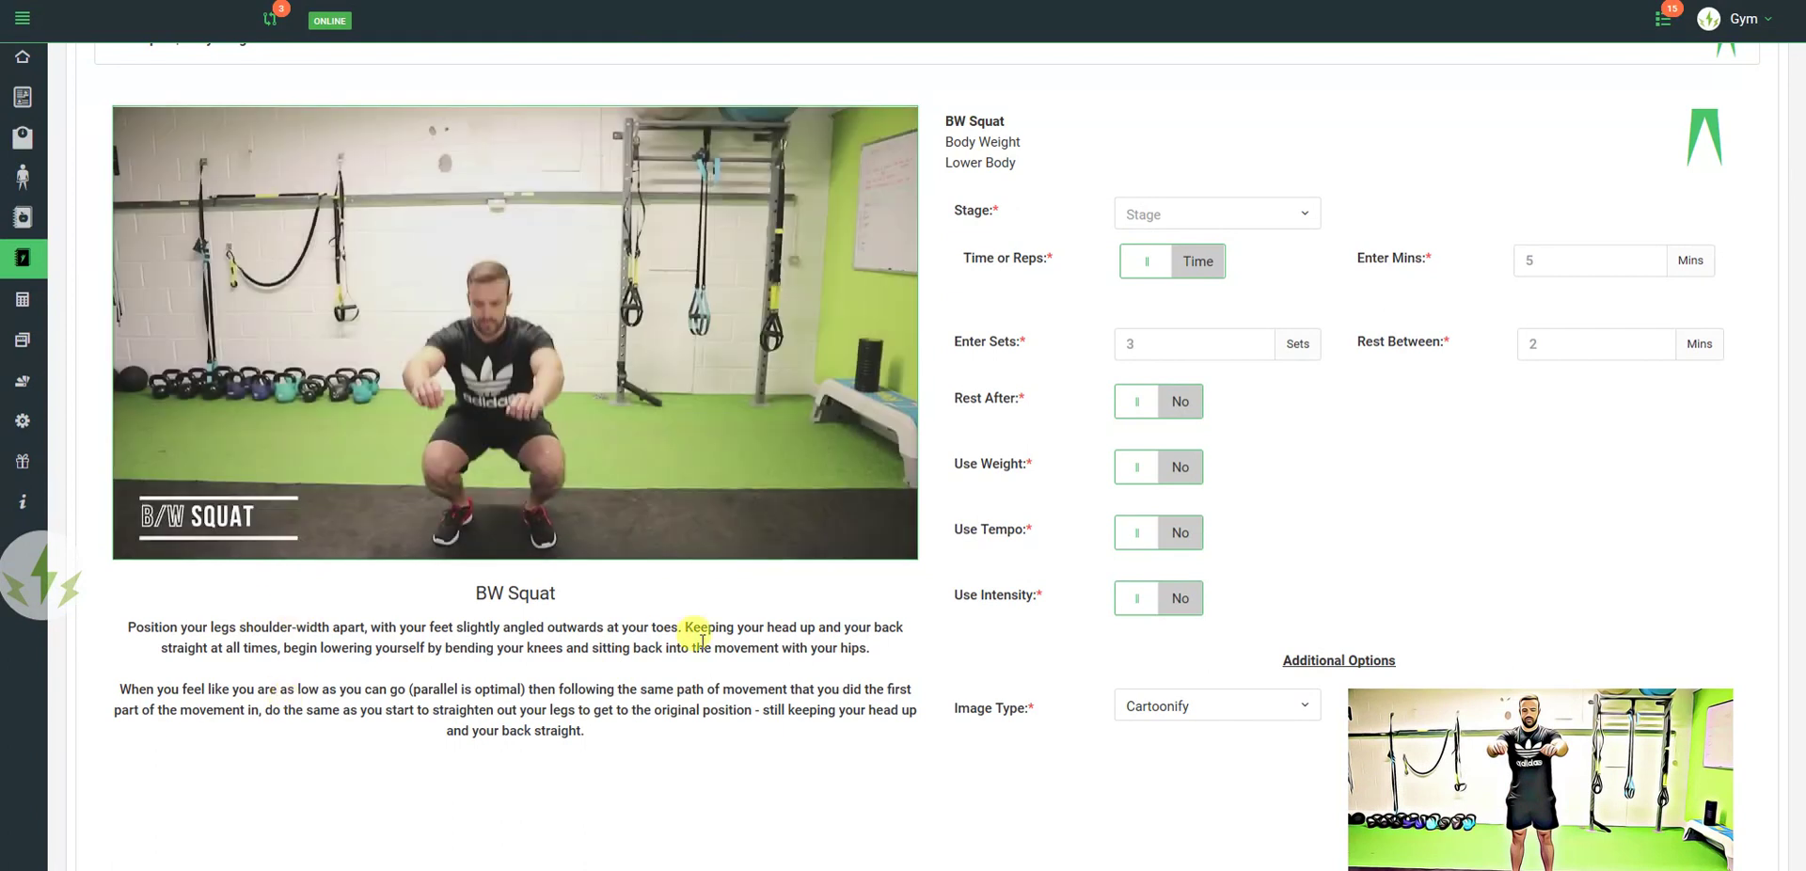
{"action": "mouse_move", "coordinate": [219, 515]}
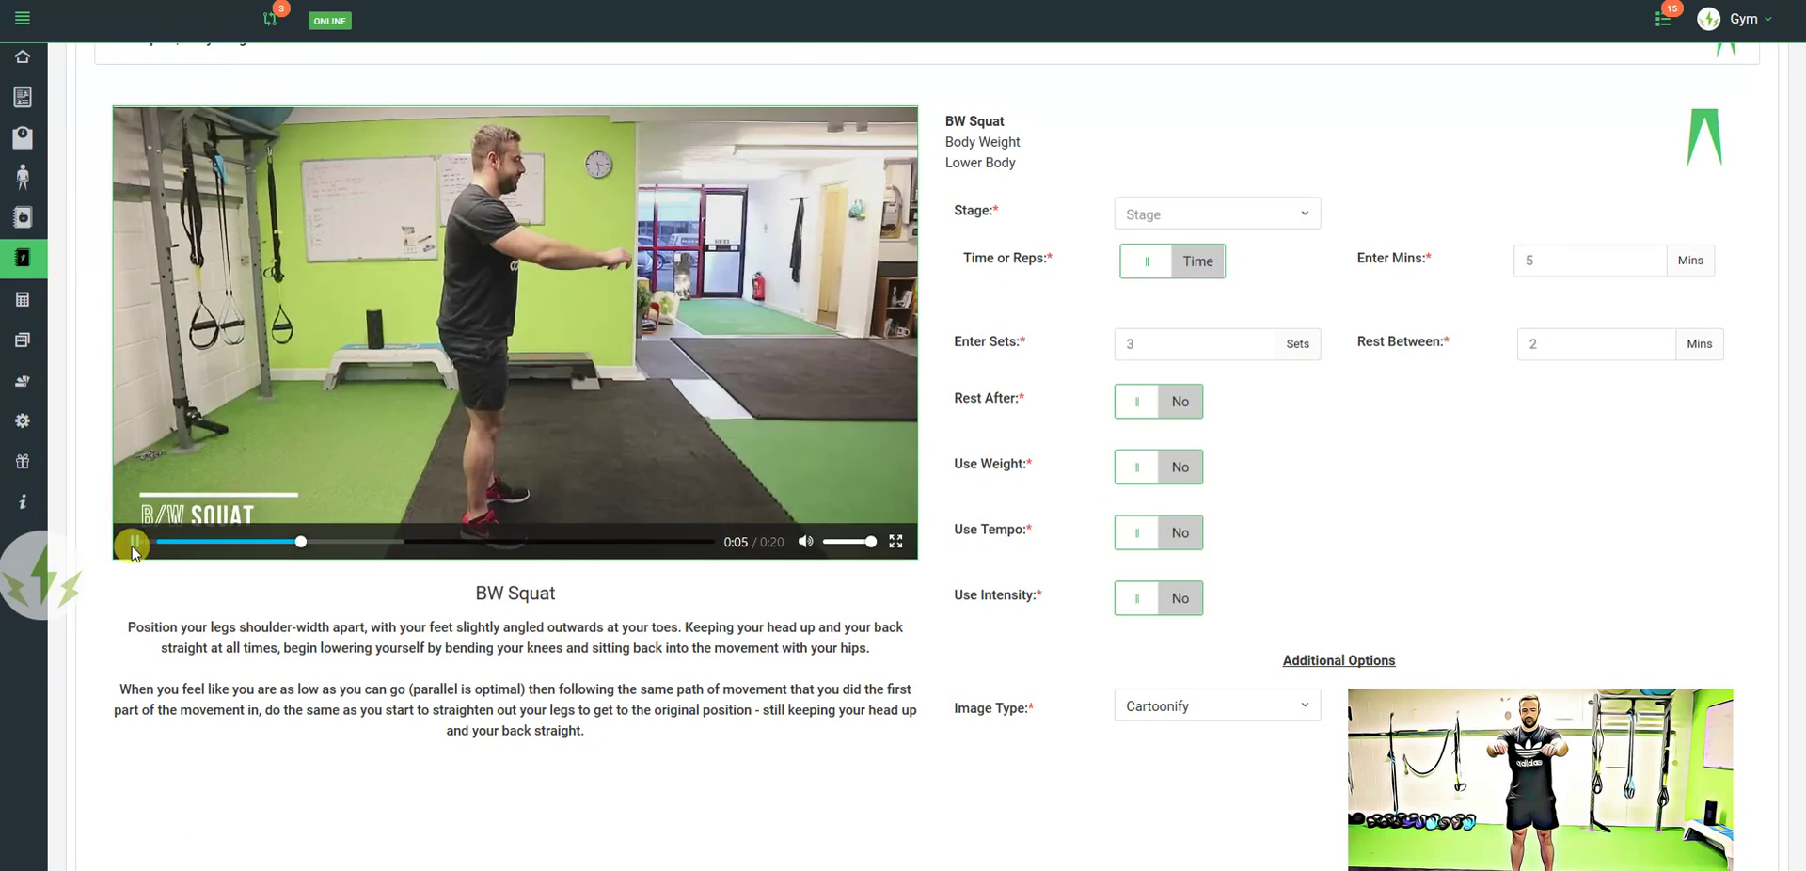
{"action": "left_click", "coordinate": [133, 546]}
Step: Assign BW Squat to Stage 1 with 20 reps, 2 sets and 1-minute rest between
{"action": "left_click", "coordinate": [1250, 213]}
{"action": "left_click", "coordinate": [1232, 244]}
{"action": "left_click", "coordinate": [1202, 271]}
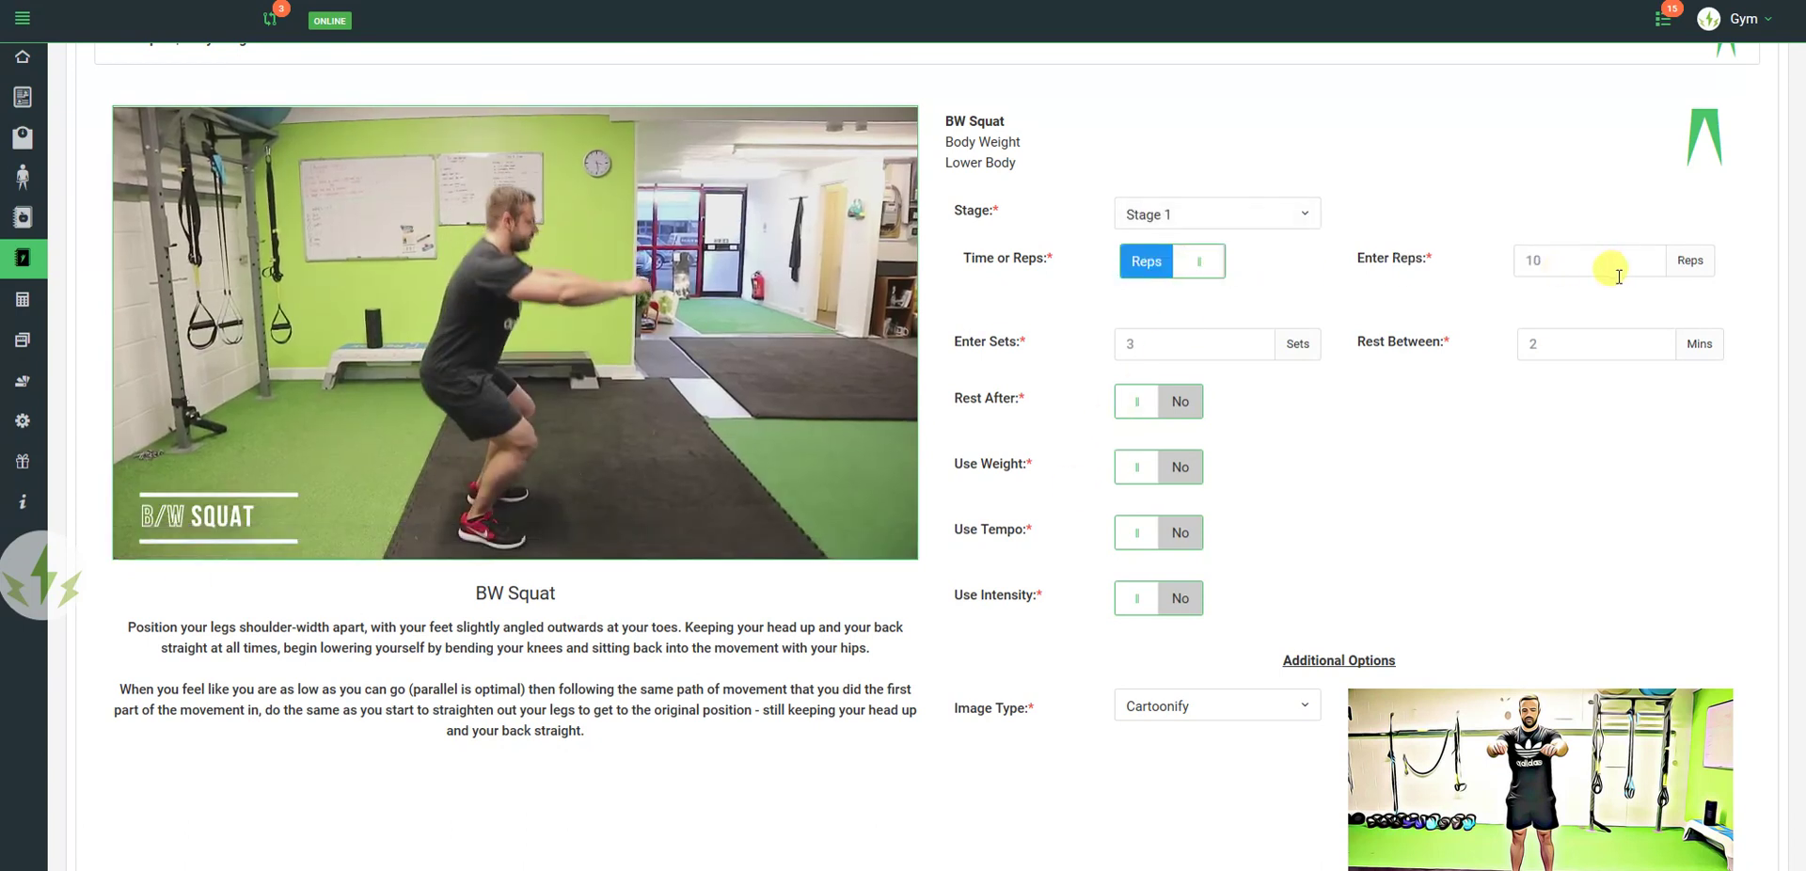
{"action": "left_click", "coordinate": [1199, 261]}
{"action": "left_click", "coordinate": [1213, 263]}
{"action": "left_click", "coordinate": [1634, 263]}
{"action": "type", "text": "20"}
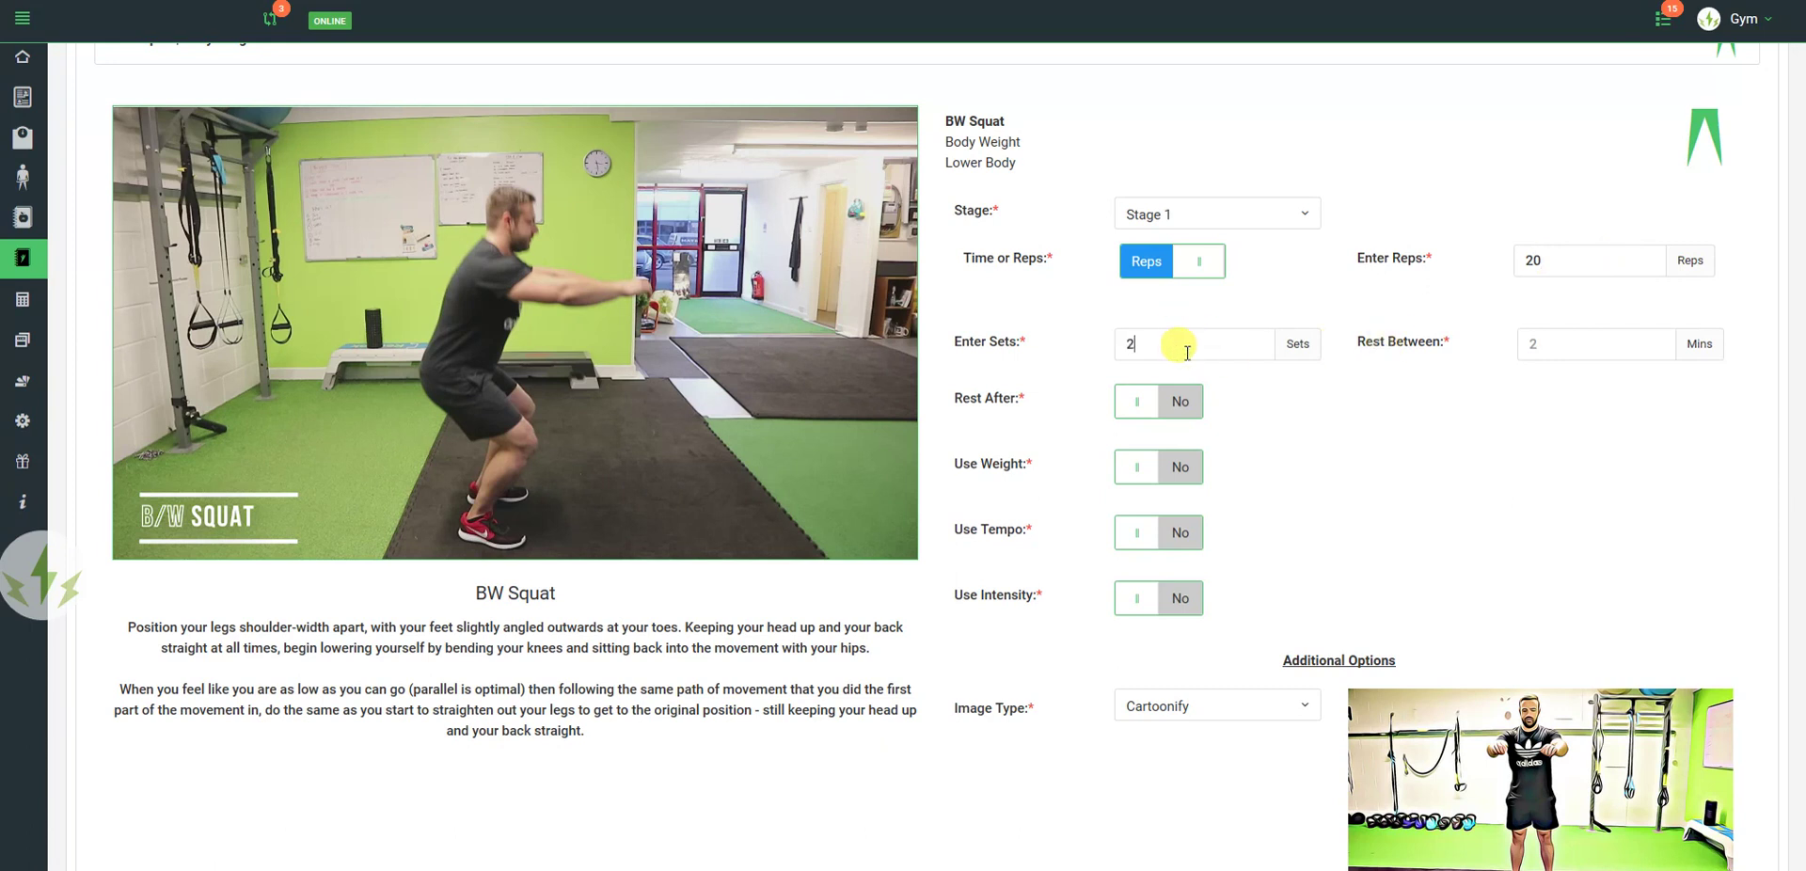
{"action": "left_click", "coordinate": [1190, 350]}
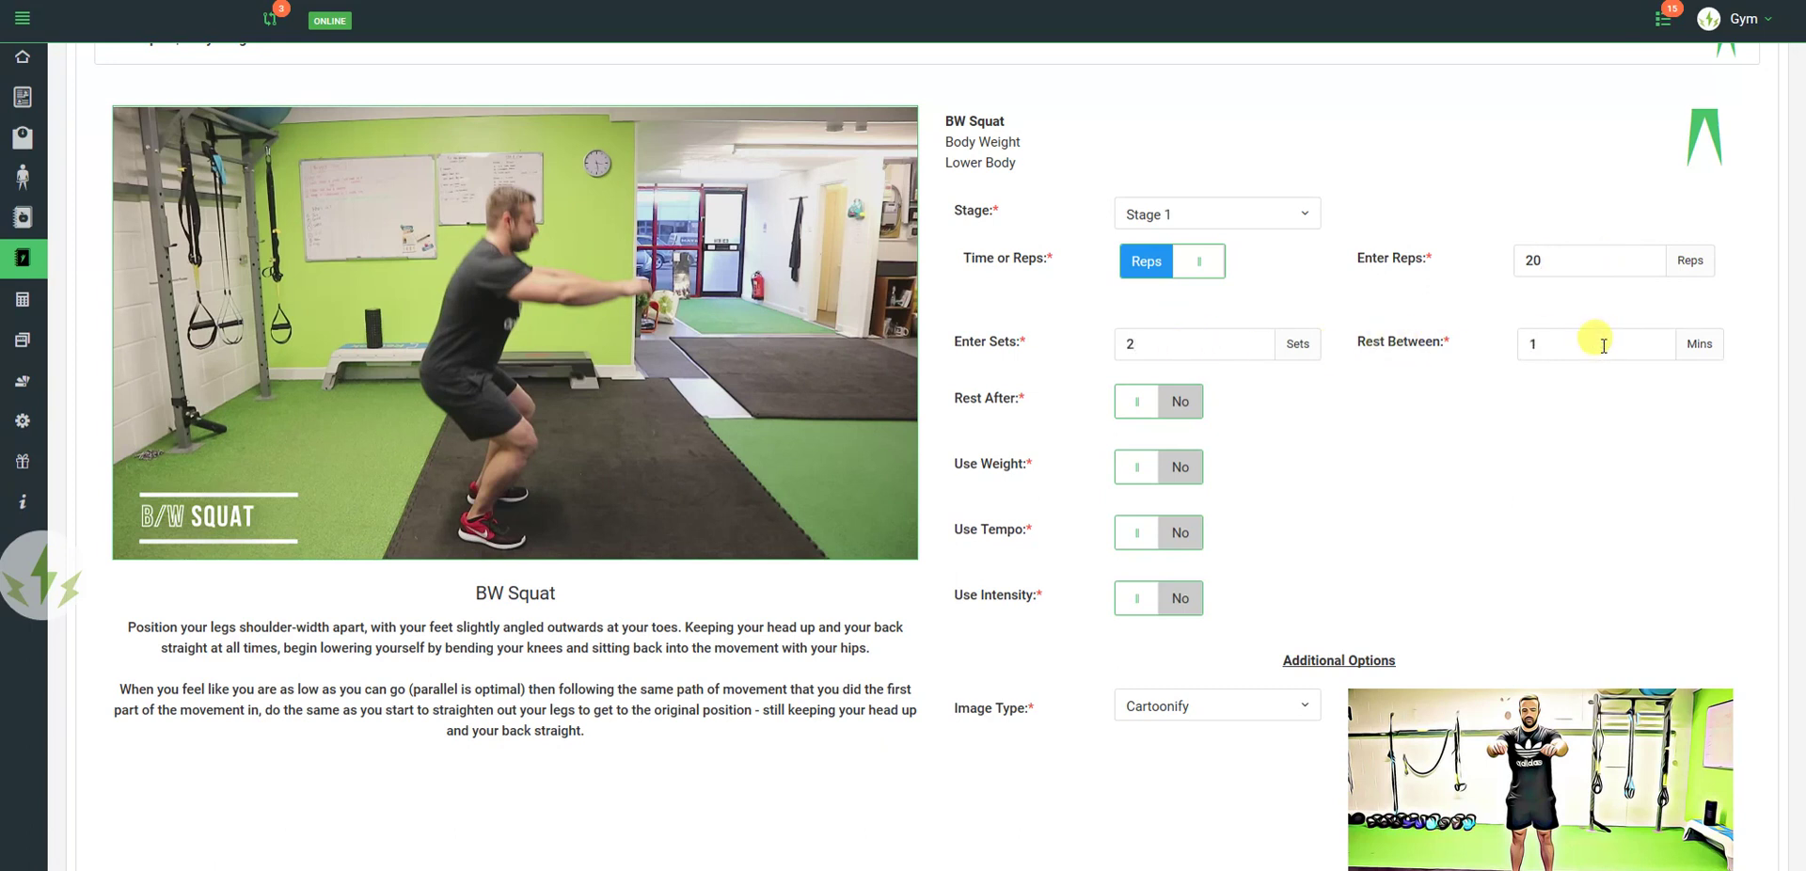
{"action": "left_click", "coordinate": [1604, 344]}
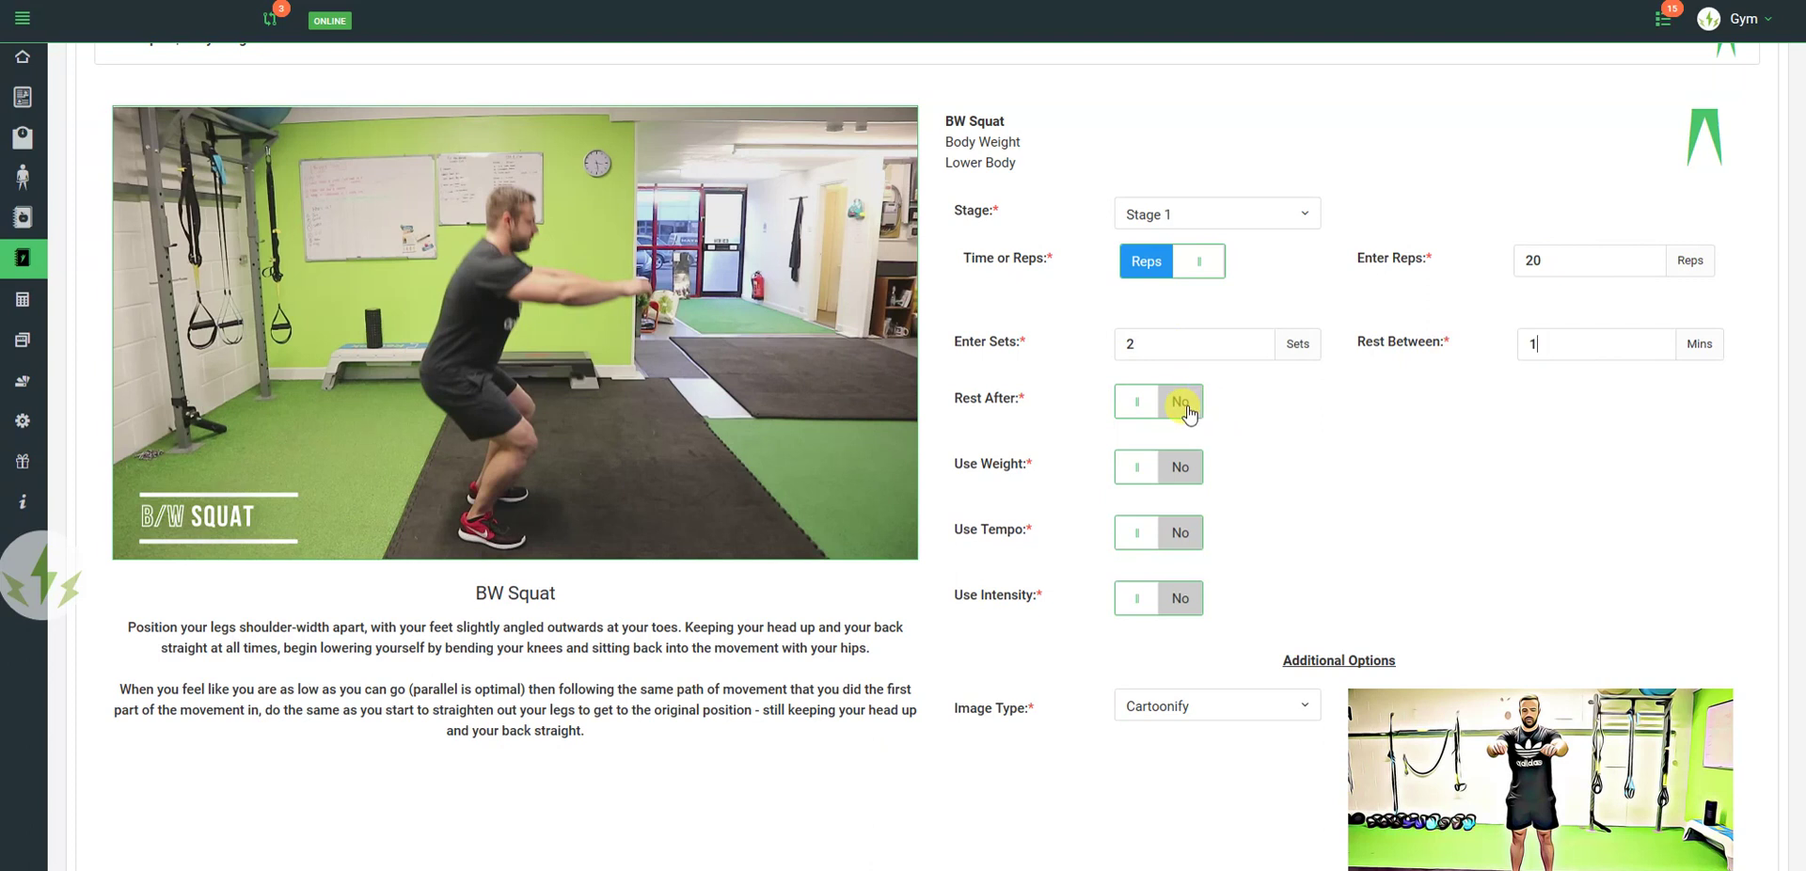
Step: Enable tempo 3-0-1-0 and Low intensity, then add BW Squat to the program
{"action": "scroll", "coordinate": [1317, 416], "scroll_direction": "down", "scroll_amount": 1}
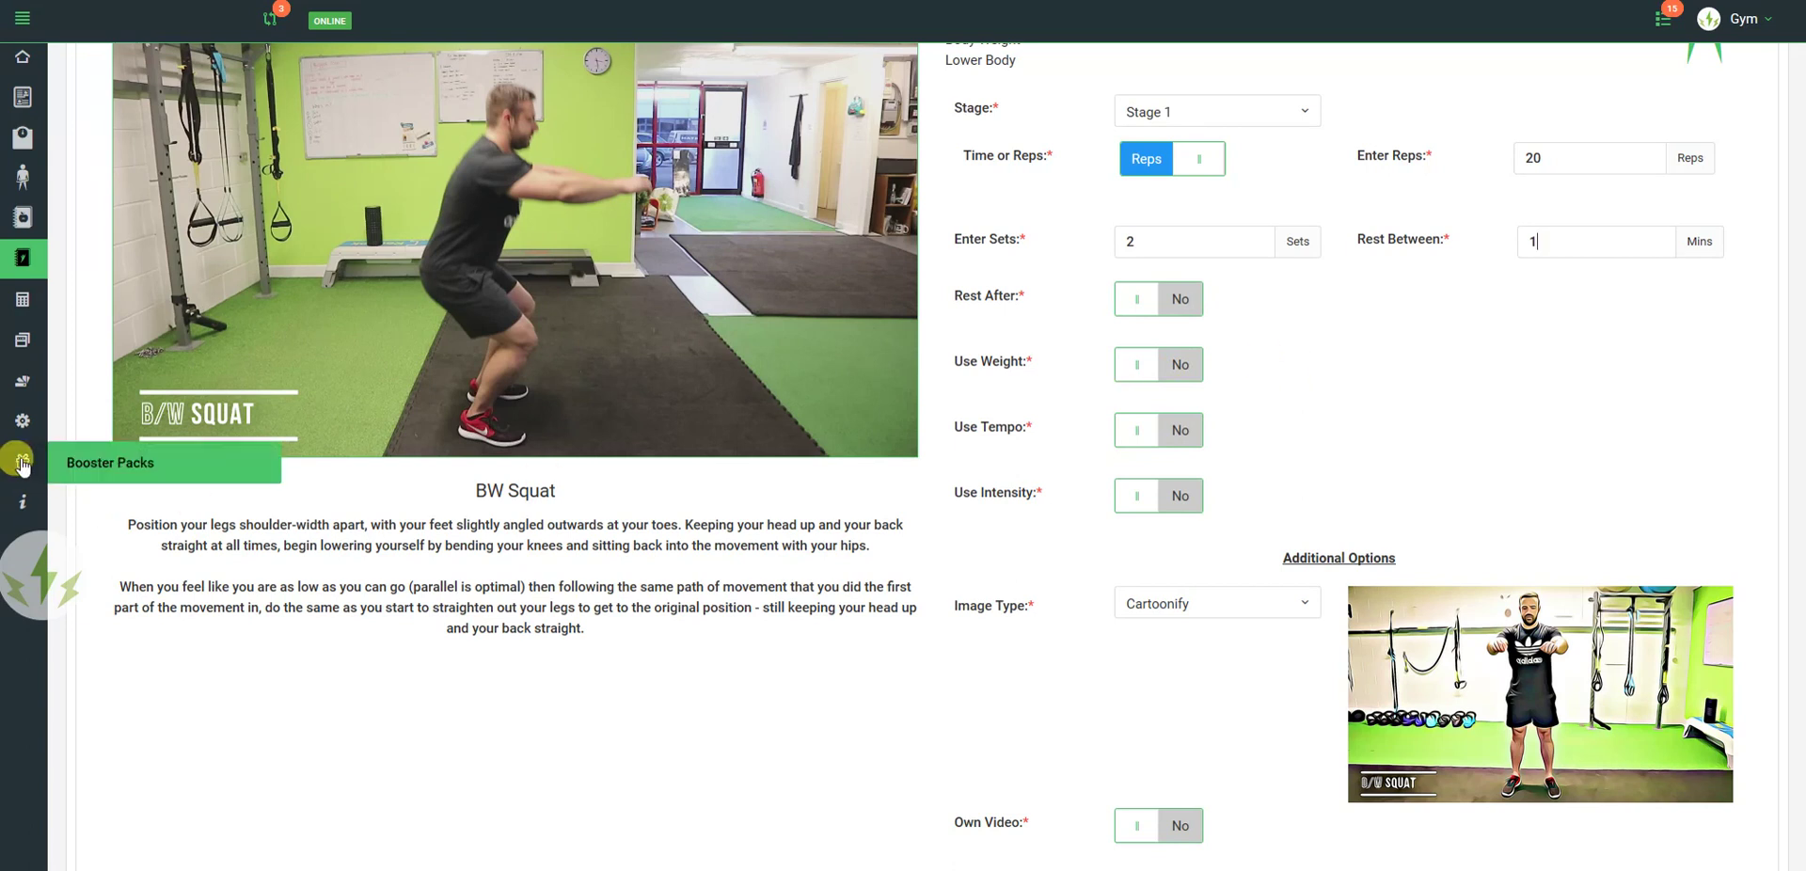
{"action": "scroll", "coordinate": [1312, 467], "scroll_direction": "down", "scroll_amount": 1}
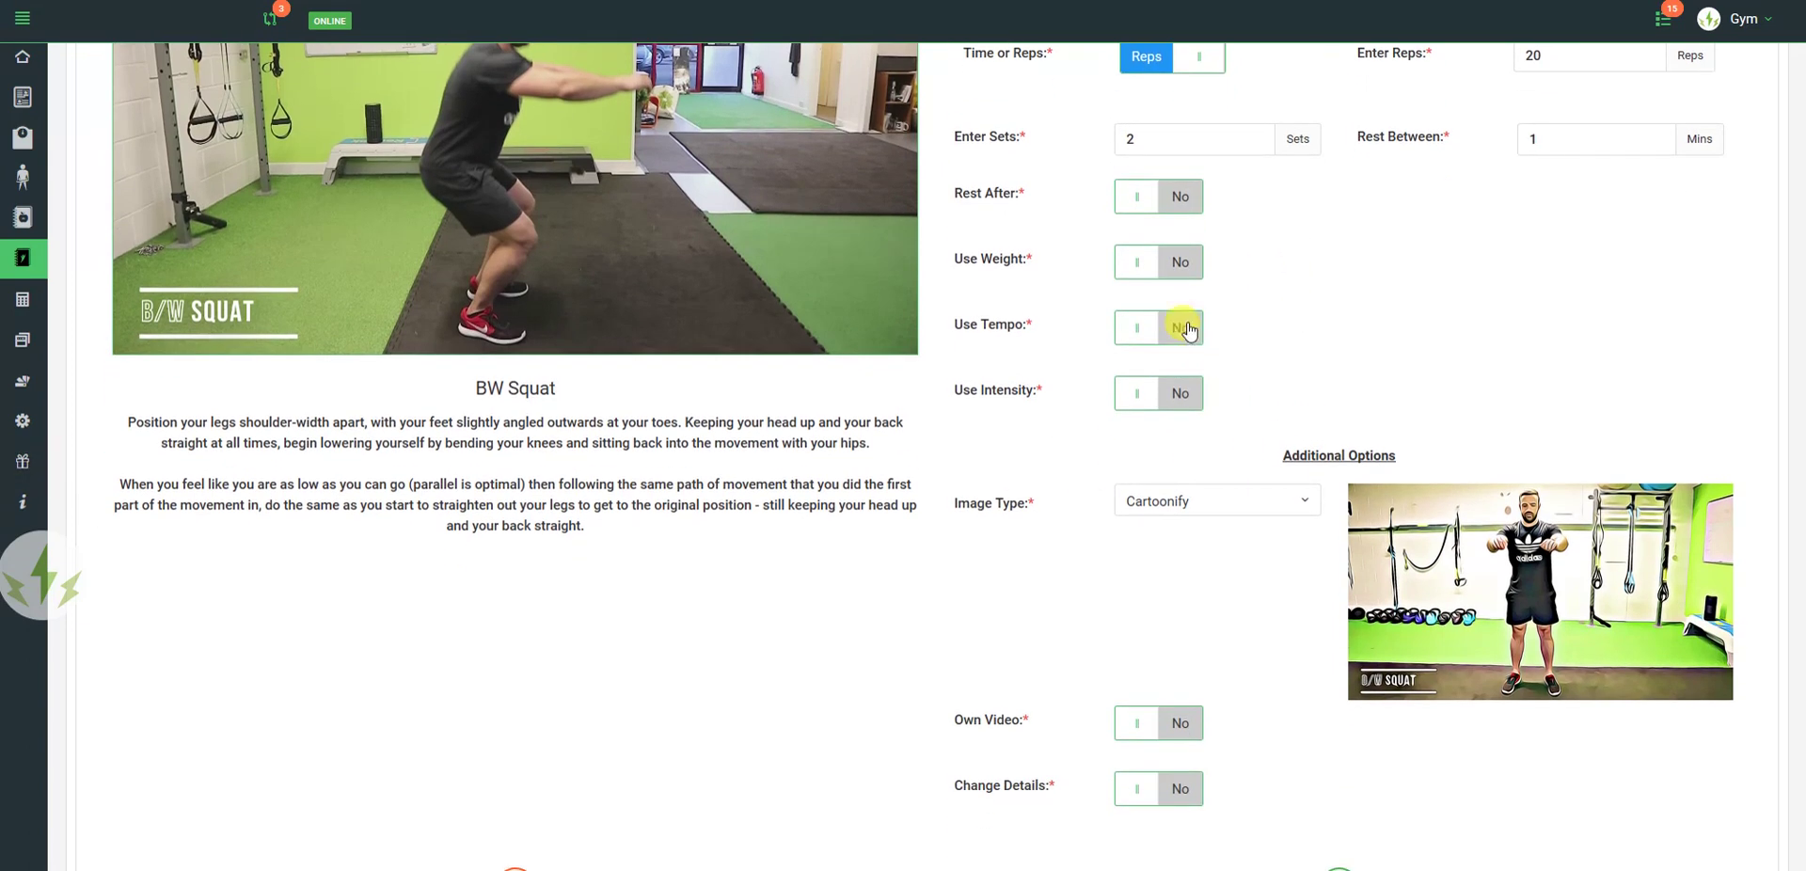
{"action": "left_click", "coordinate": [1180, 327]}
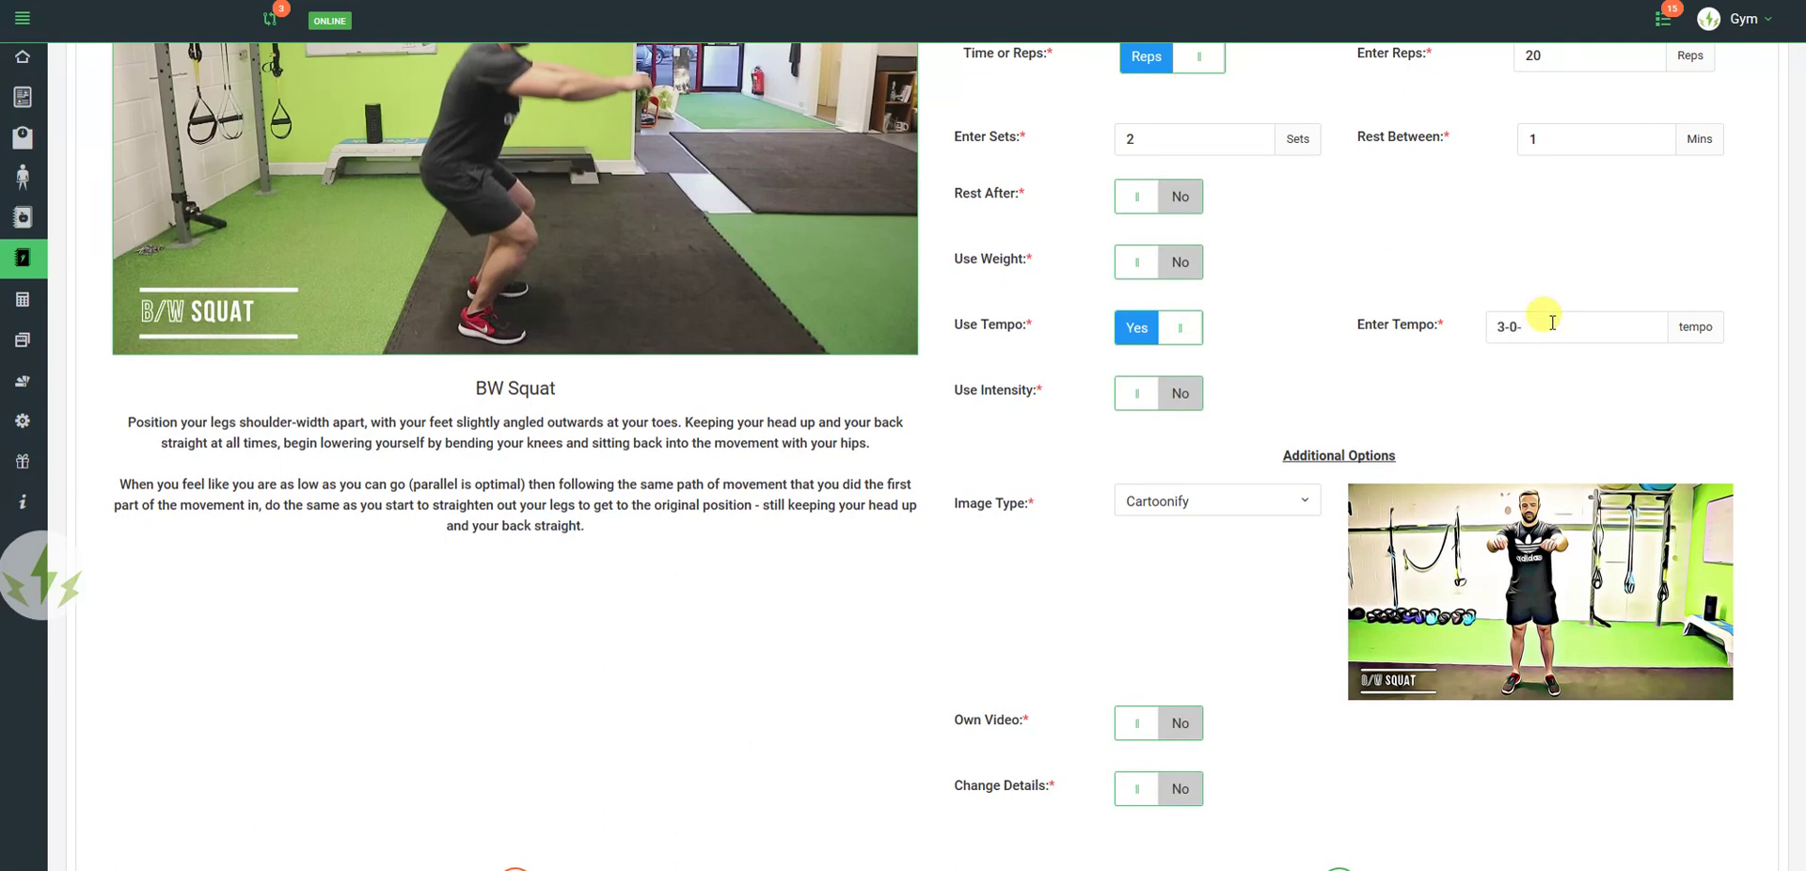
{"action": "left_click", "coordinate": [1180, 393]}
{"action": "left_click", "coordinate": [1533, 400]}
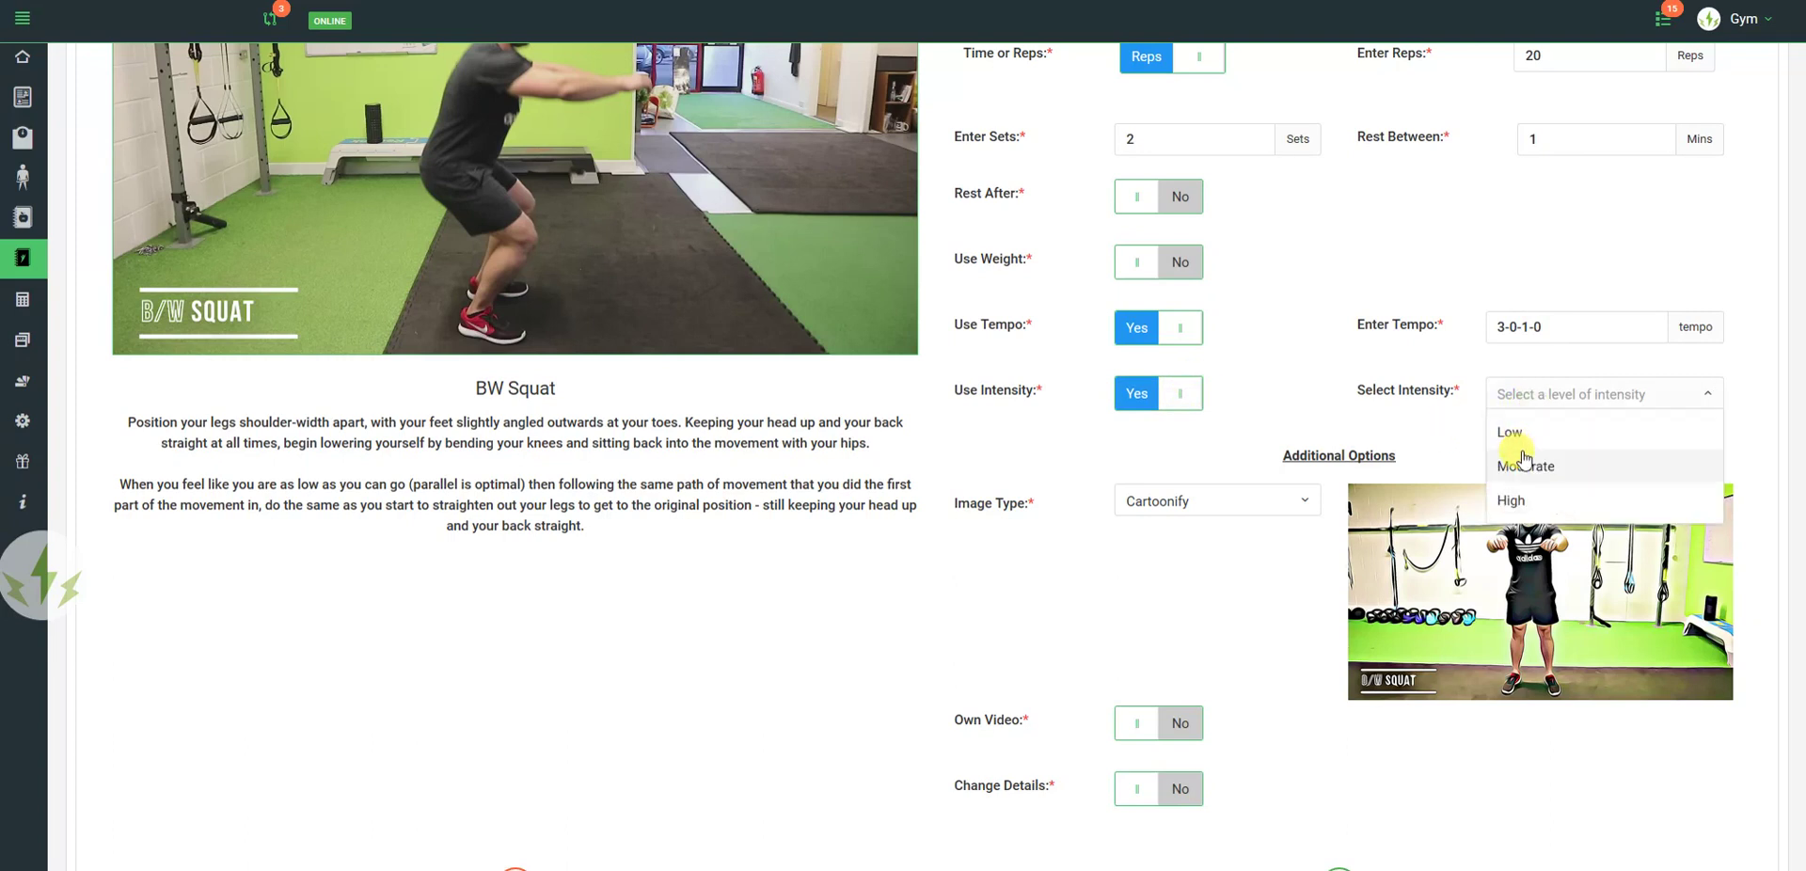
{"action": "left_click", "coordinate": [1510, 433]}
{"action": "scroll", "coordinate": [1317, 395], "scroll_direction": "down", "scroll_amount": 2}
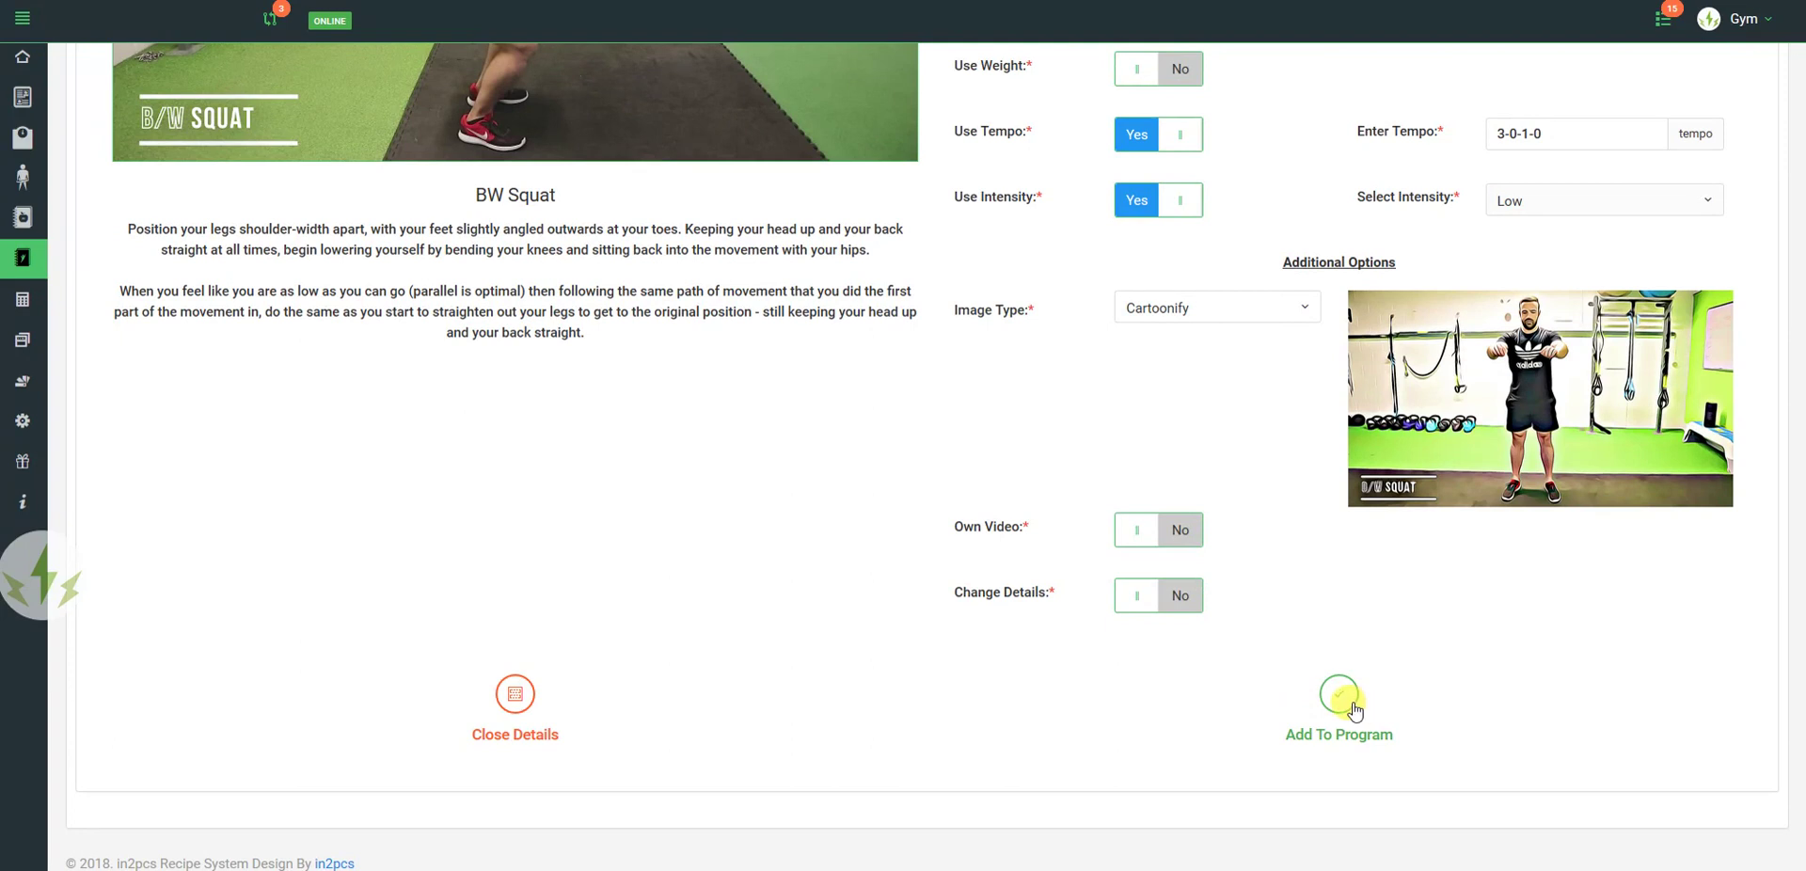
{"action": "left_click", "coordinate": [1340, 696]}
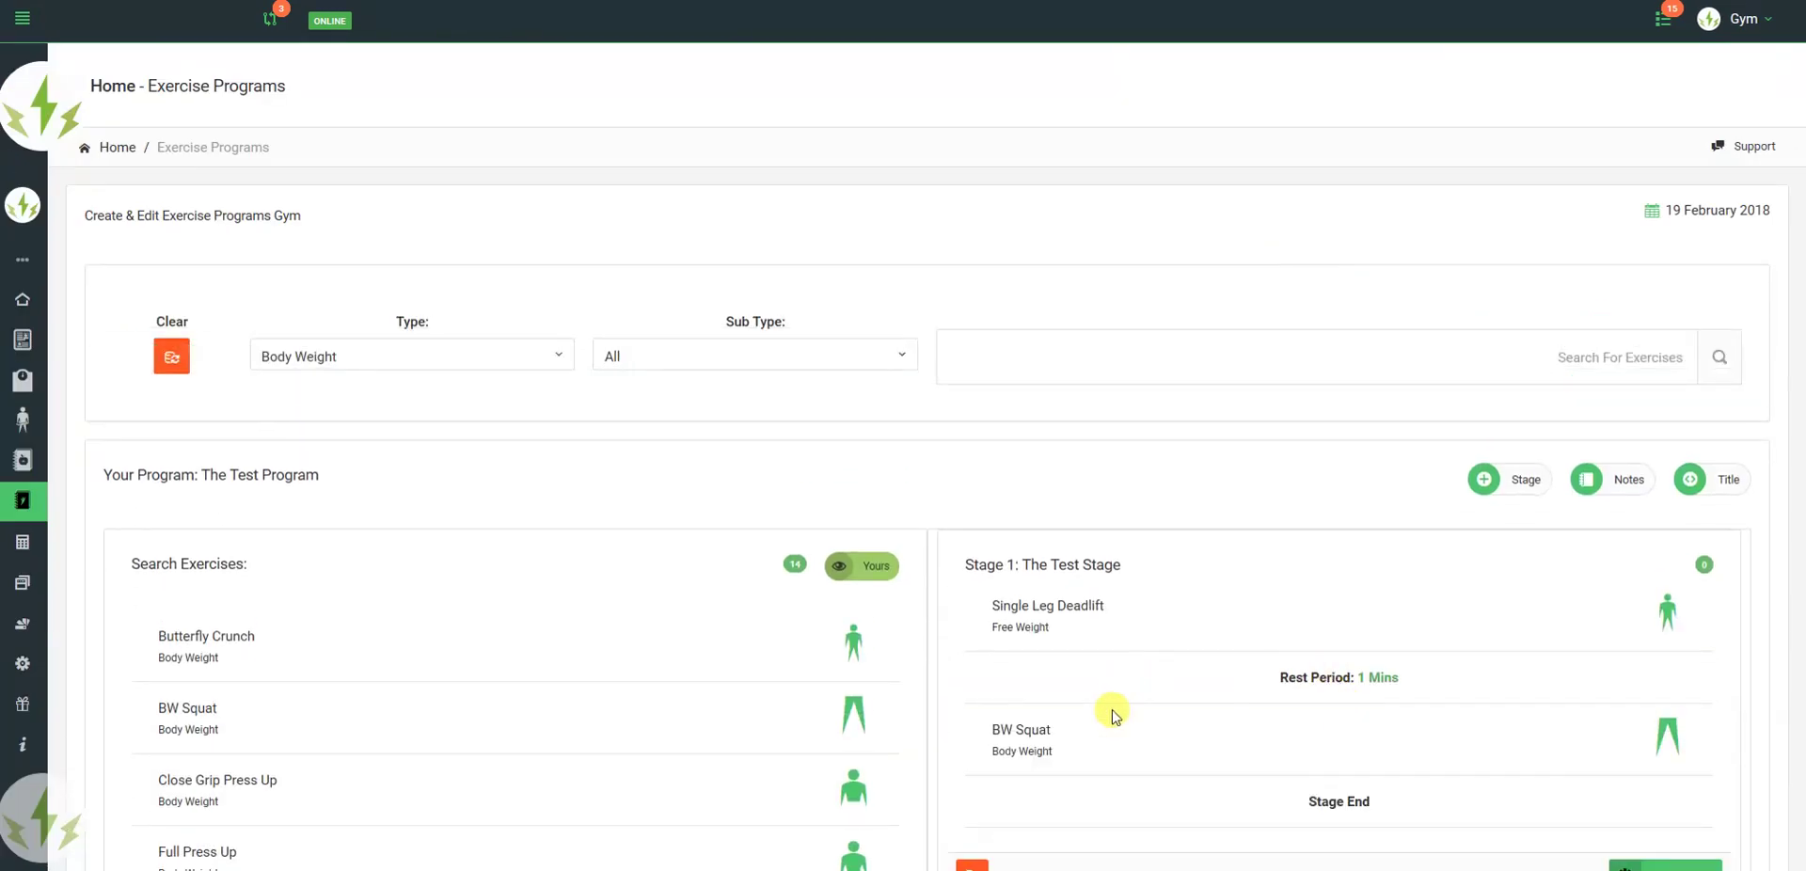
{"action": "scroll", "coordinate": [1202, 646], "scroll_direction": "down", "scroll_amount": 4}
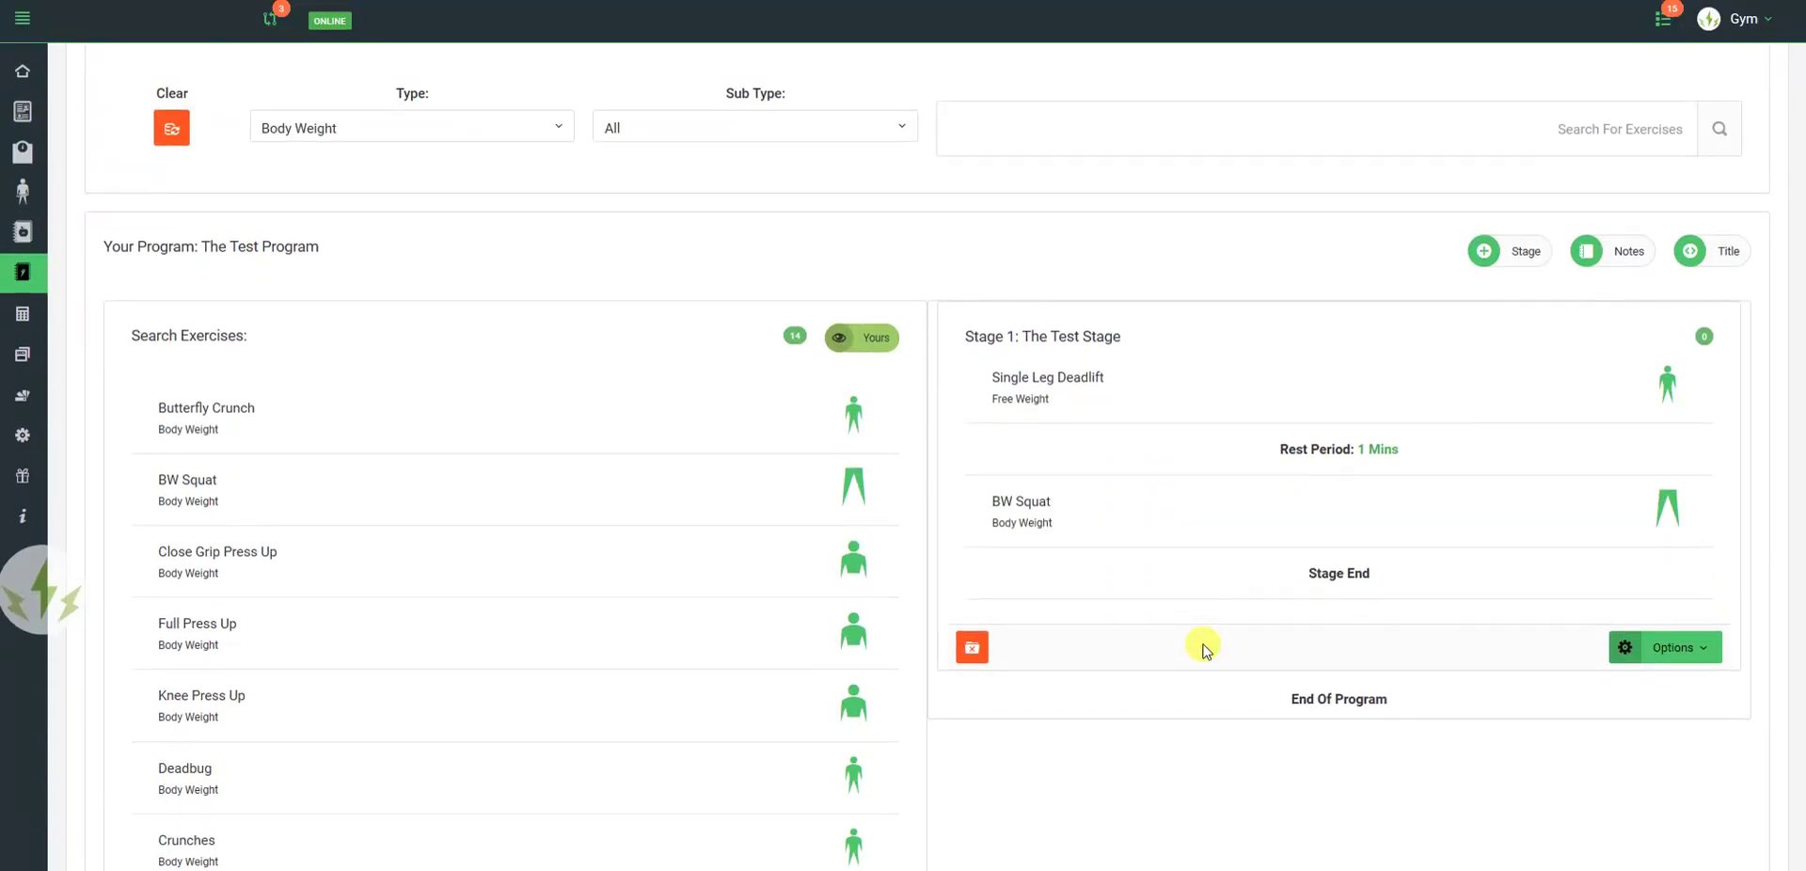
{"action": "left_click", "coordinate": [1636, 466]}
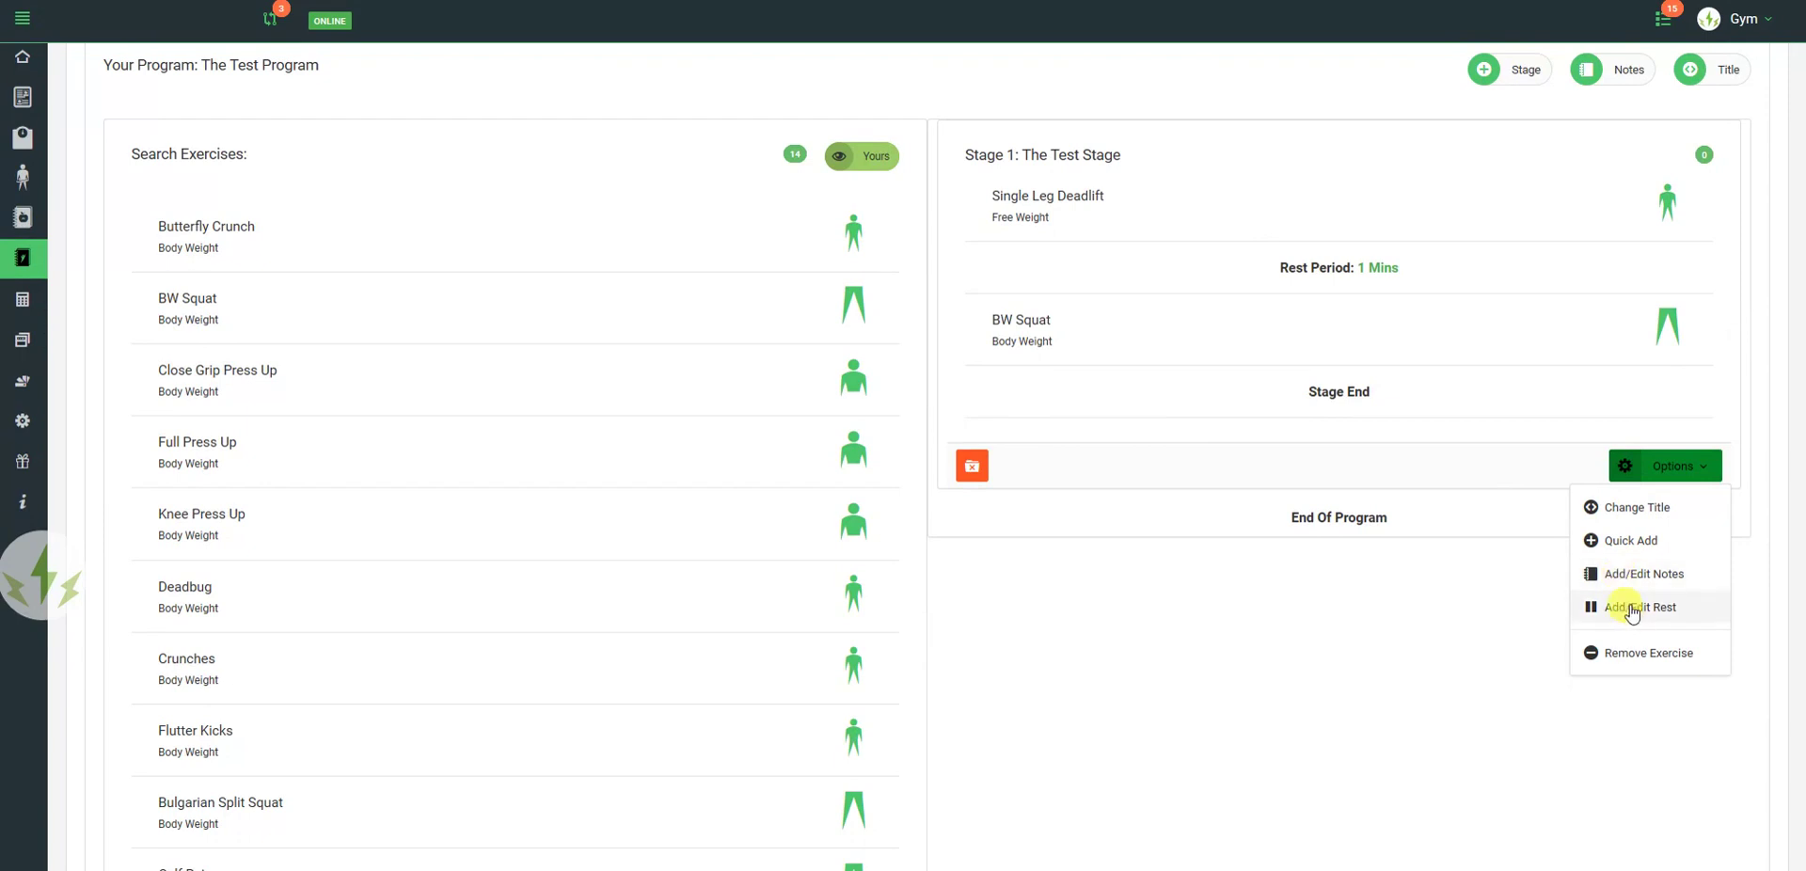
{"action": "left_click", "coordinate": [1464, 563]}
{"action": "scroll", "coordinate": [1455, 540], "scroll_direction": "up", "scroll_amount": 3}
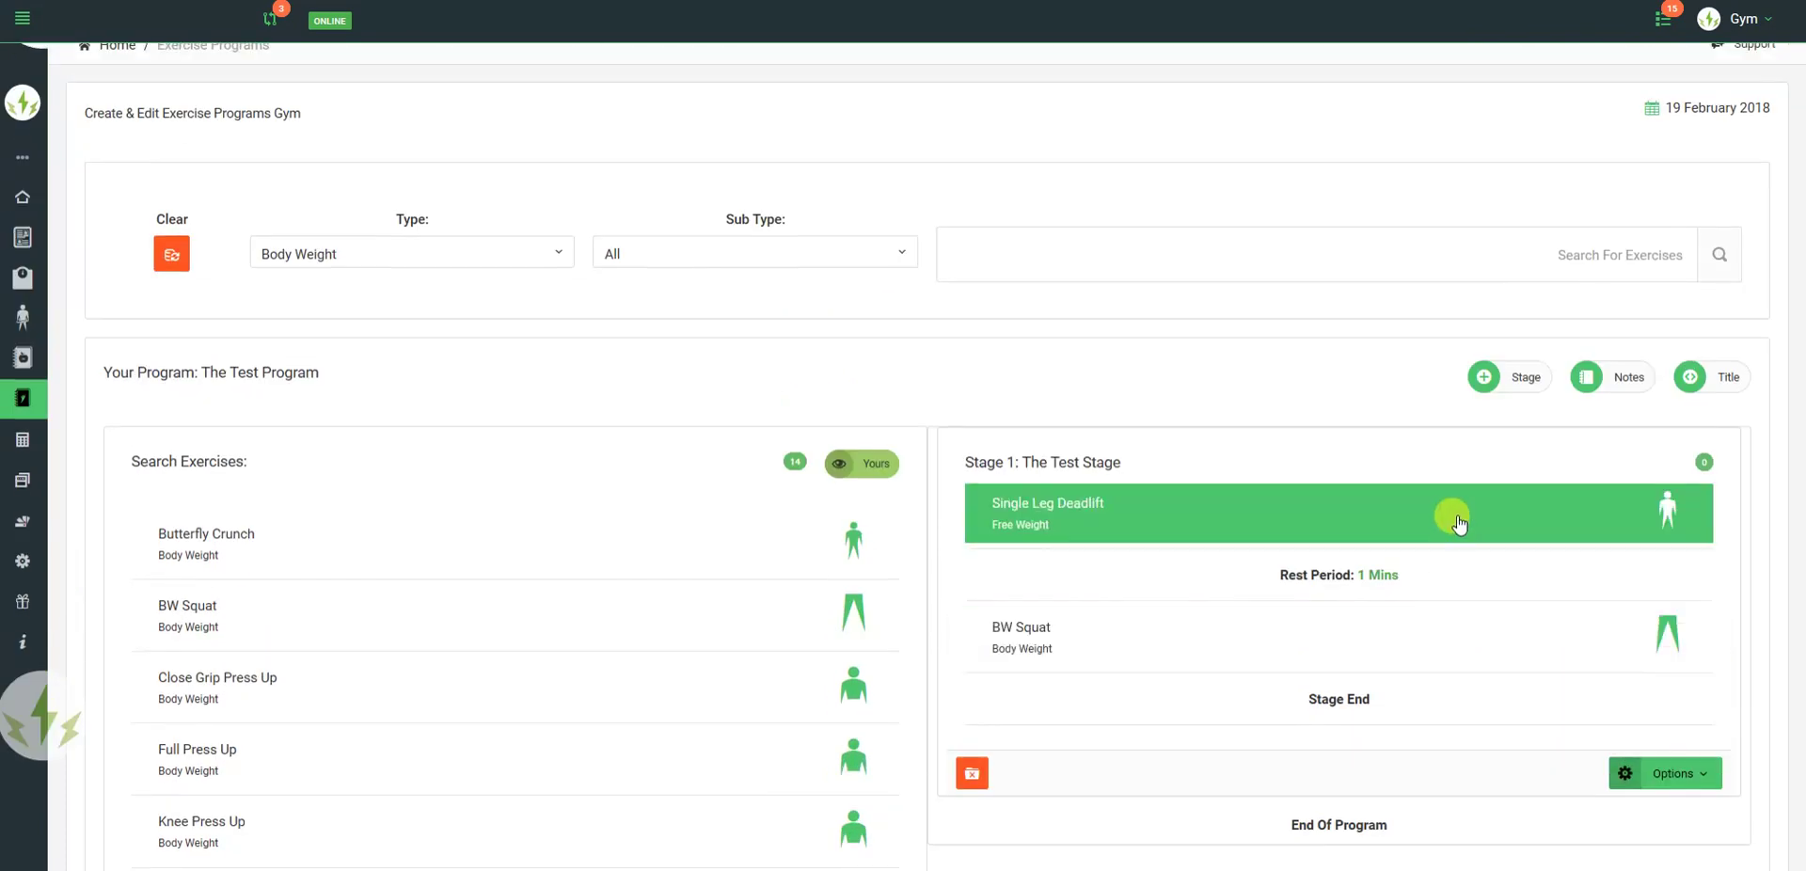
{"action": "left_click", "coordinate": [1608, 378]}
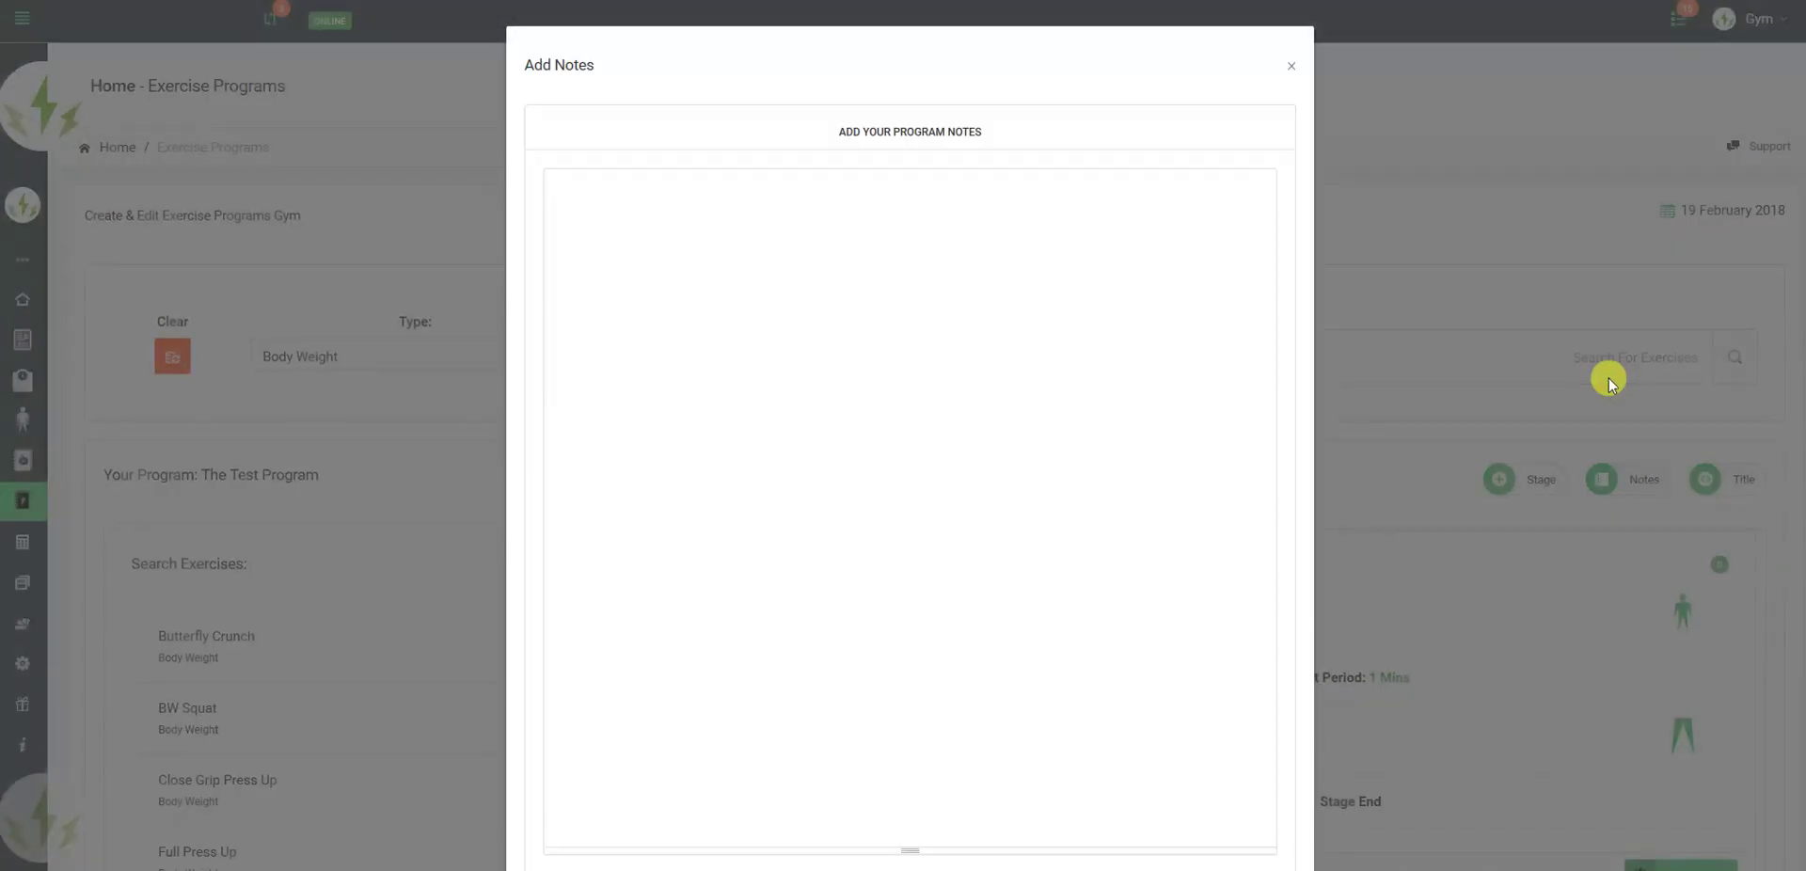
{"action": "left_click", "coordinate": [1291, 68]}
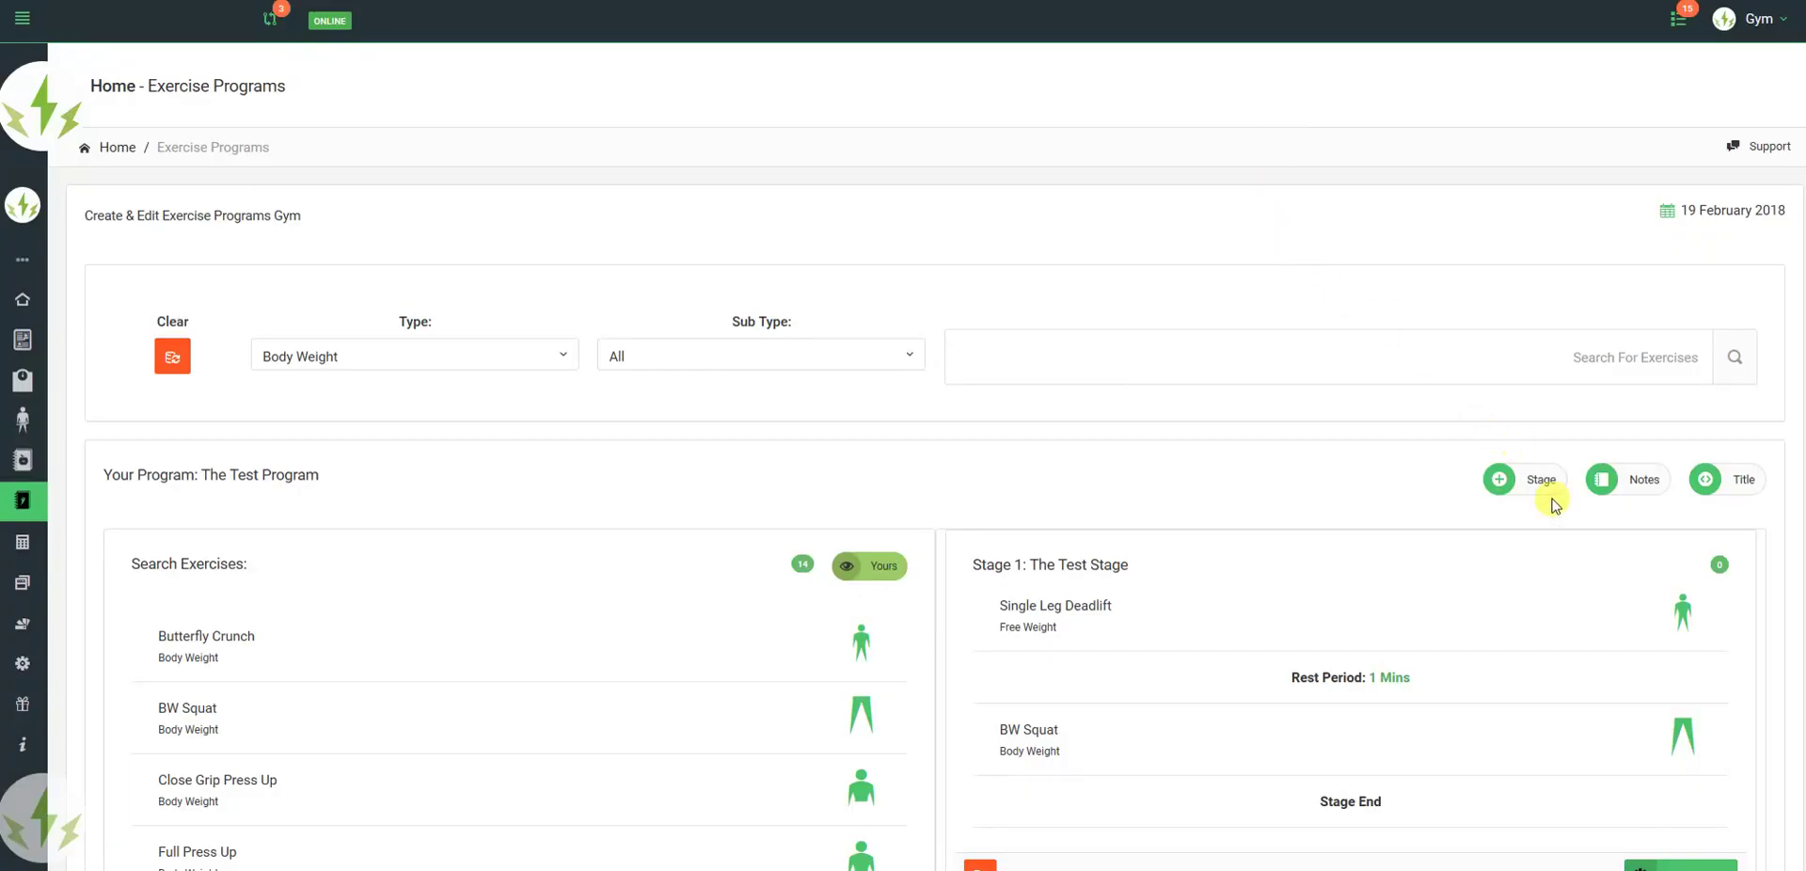
{"action": "left_click", "coordinate": [1620, 481]}
{"action": "scroll", "coordinate": [927, 339], "scroll_direction": "down", "scroll_amount": 2}
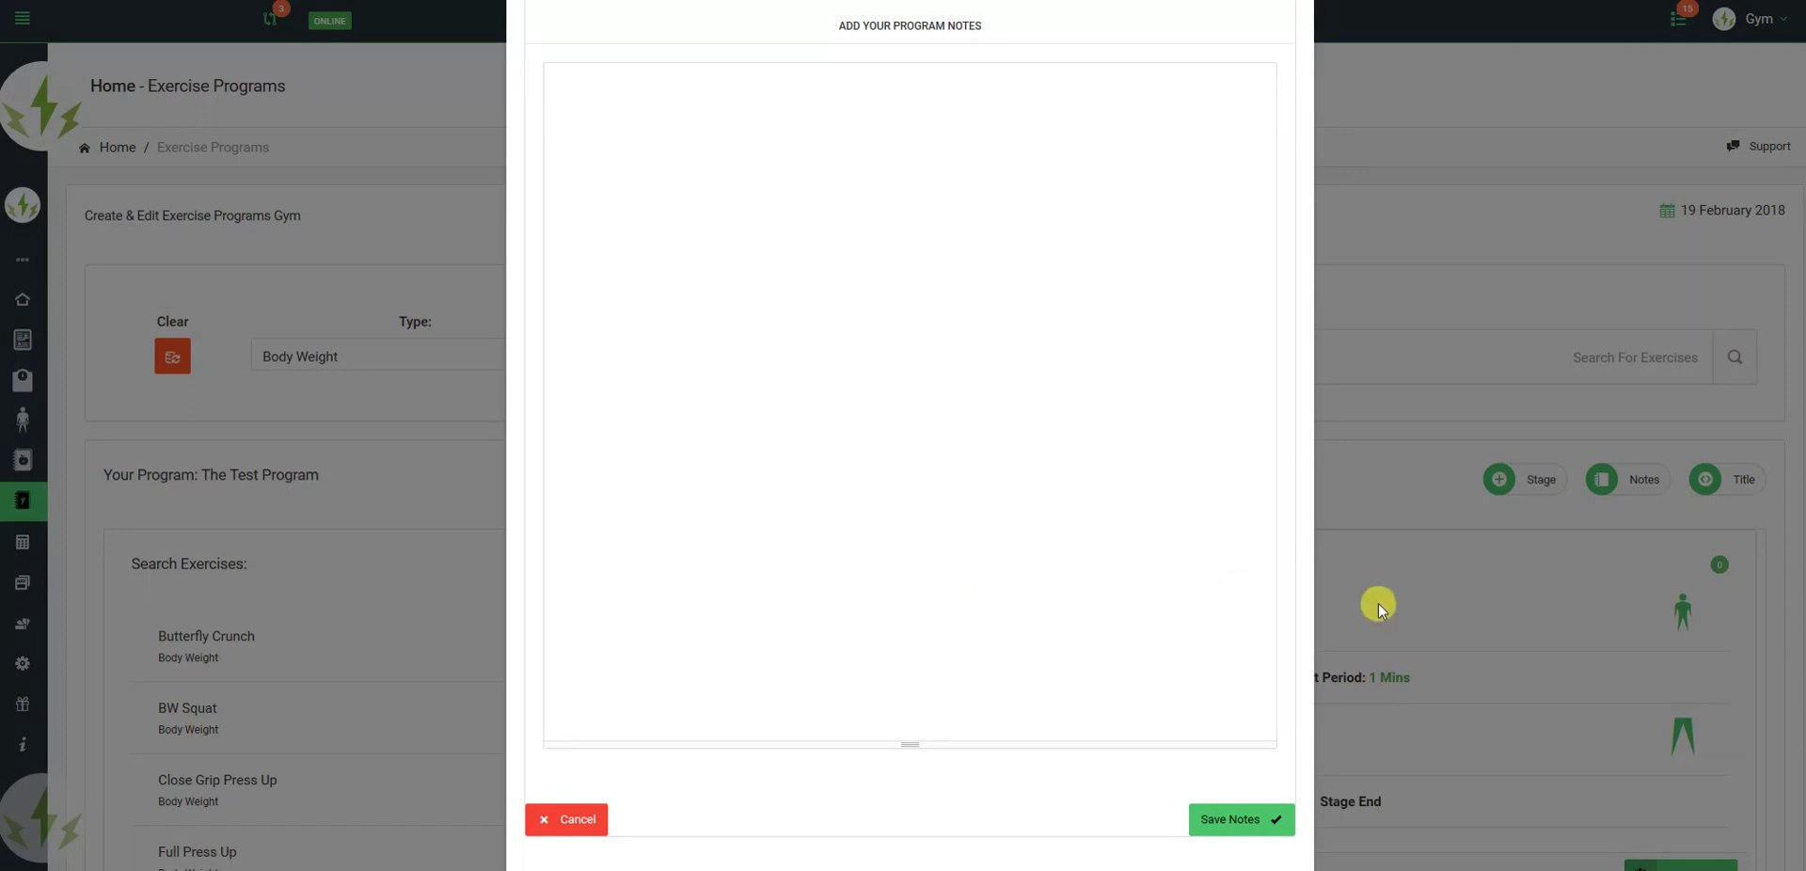
{"action": "left_click", "coordinate": [1411, 519]}
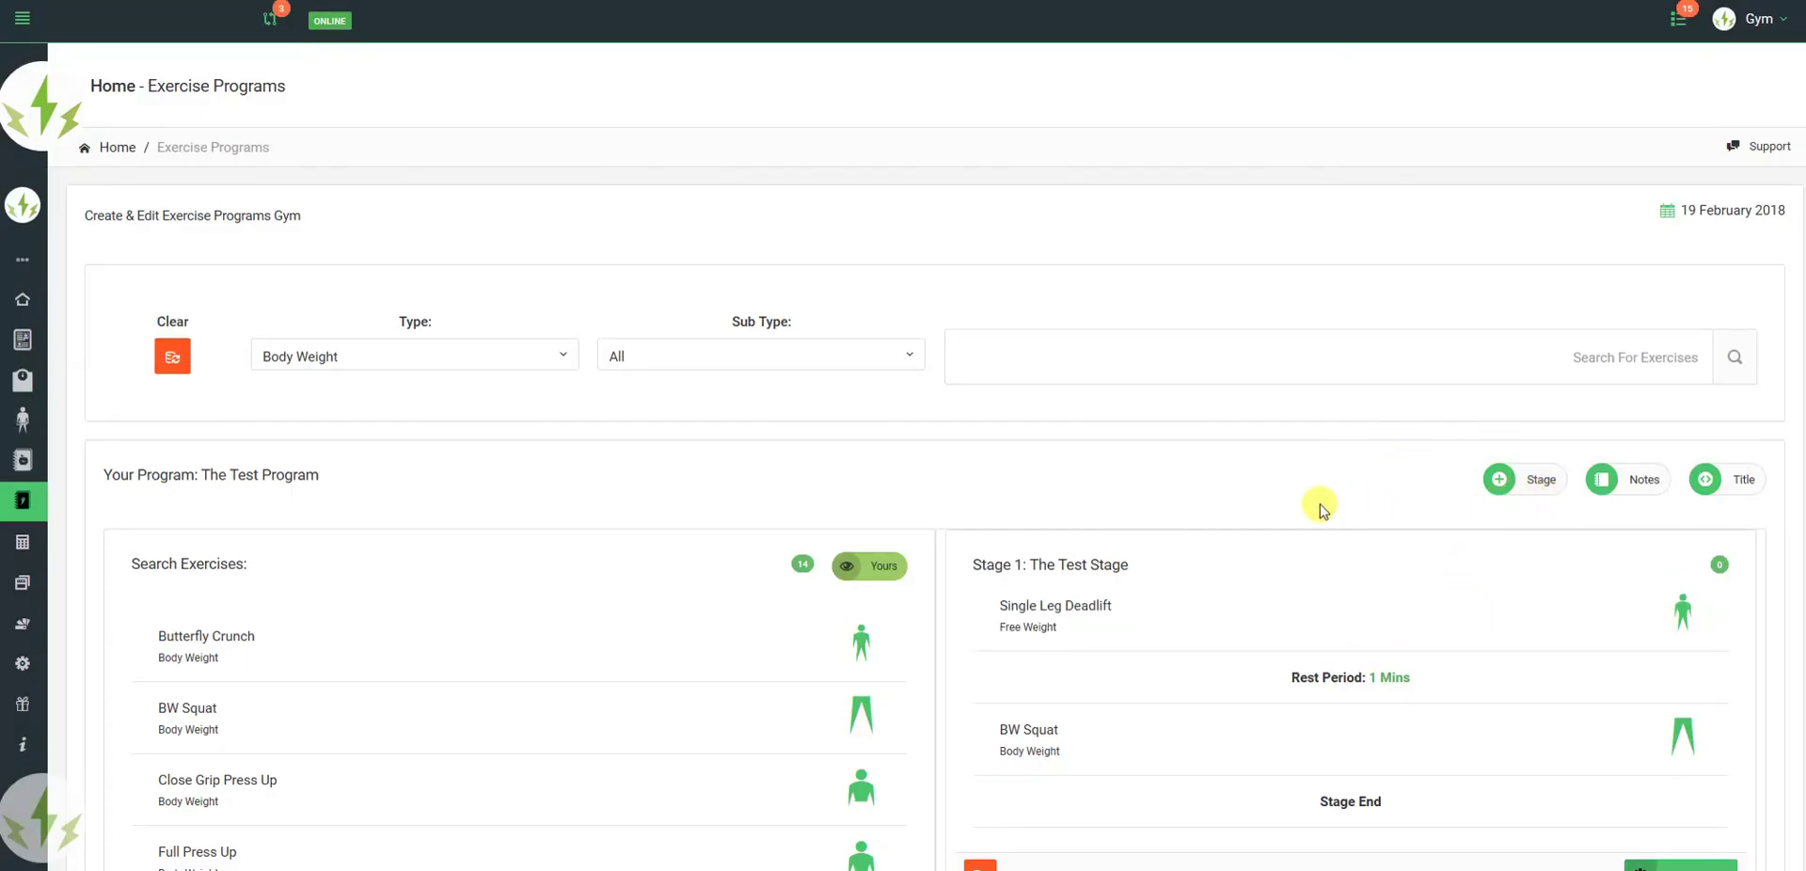
Step: Create Stage 2 named 'Second Test Stage' beneath The Test Stage
{"action": "left_click", "coordinate": [1528, 488]}
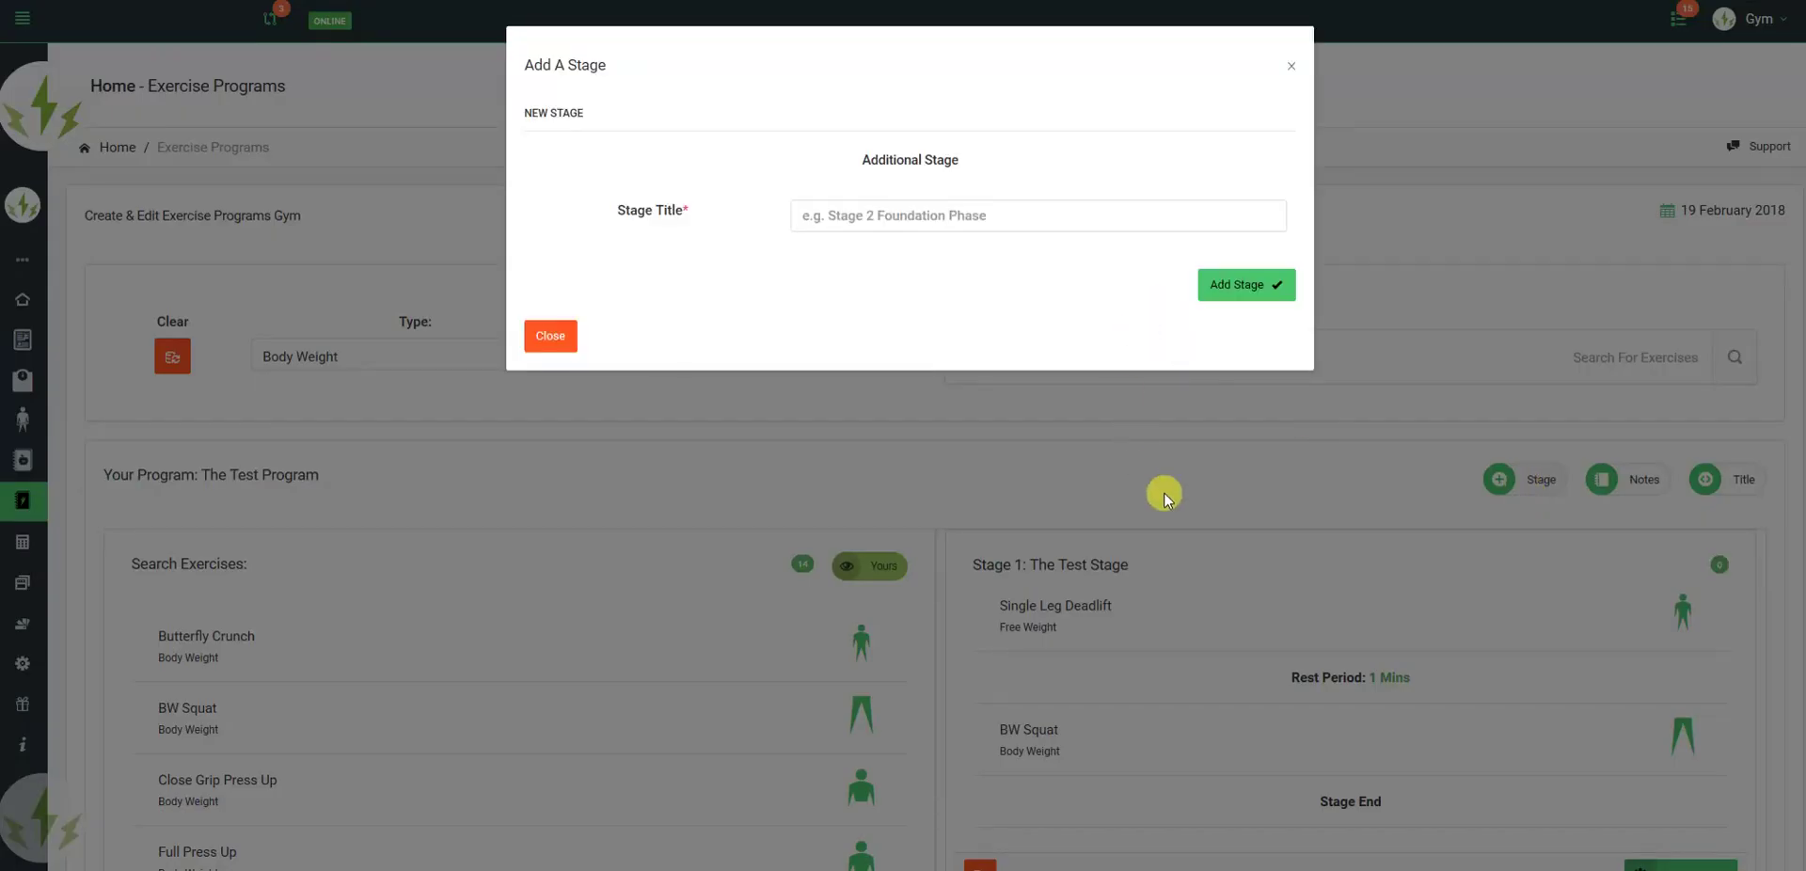
{"action": "left_click", "coordinate": [551, 336]}
{"action": "scroll", "coordinate": [1223, 405], "scroll_direction": "down", "scroll_amount": 5}
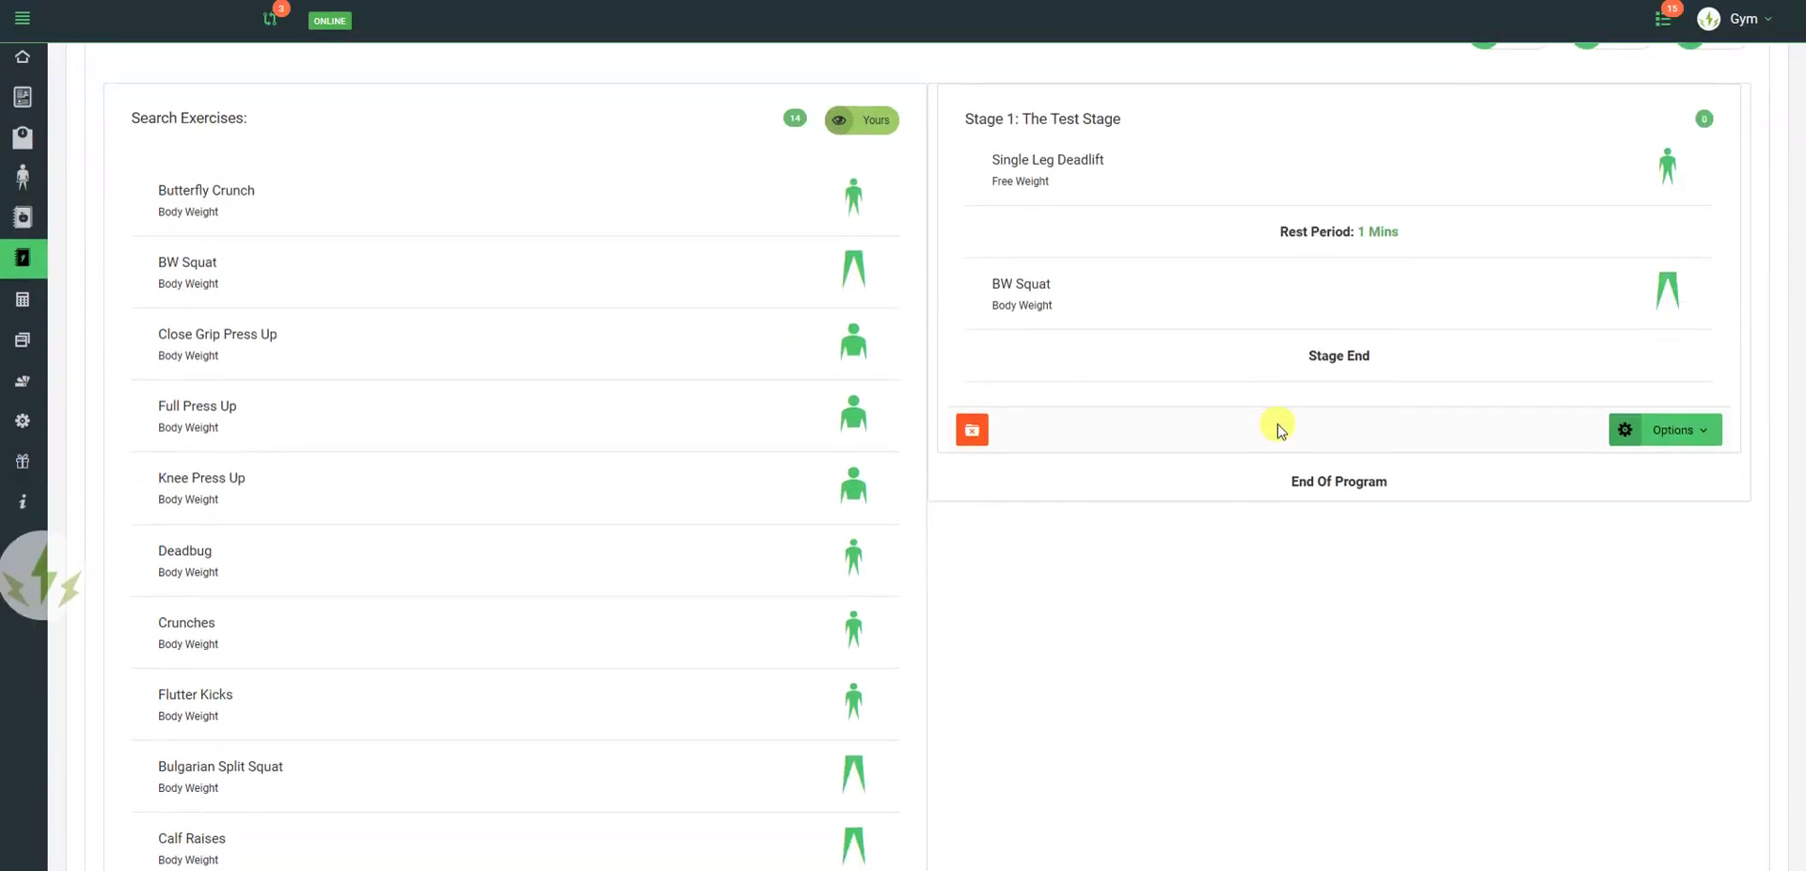
{"action": "scroll", "coordinate": [1277, 426], "scroll_direction": "up", "scroll_amount": 1}
{"action": "scroll", "coordinate": [1242, 405], "scroll_direction": "up", "scroll_amount": 5}
{"action": "left_click", "coordinate": [1490, 270]}
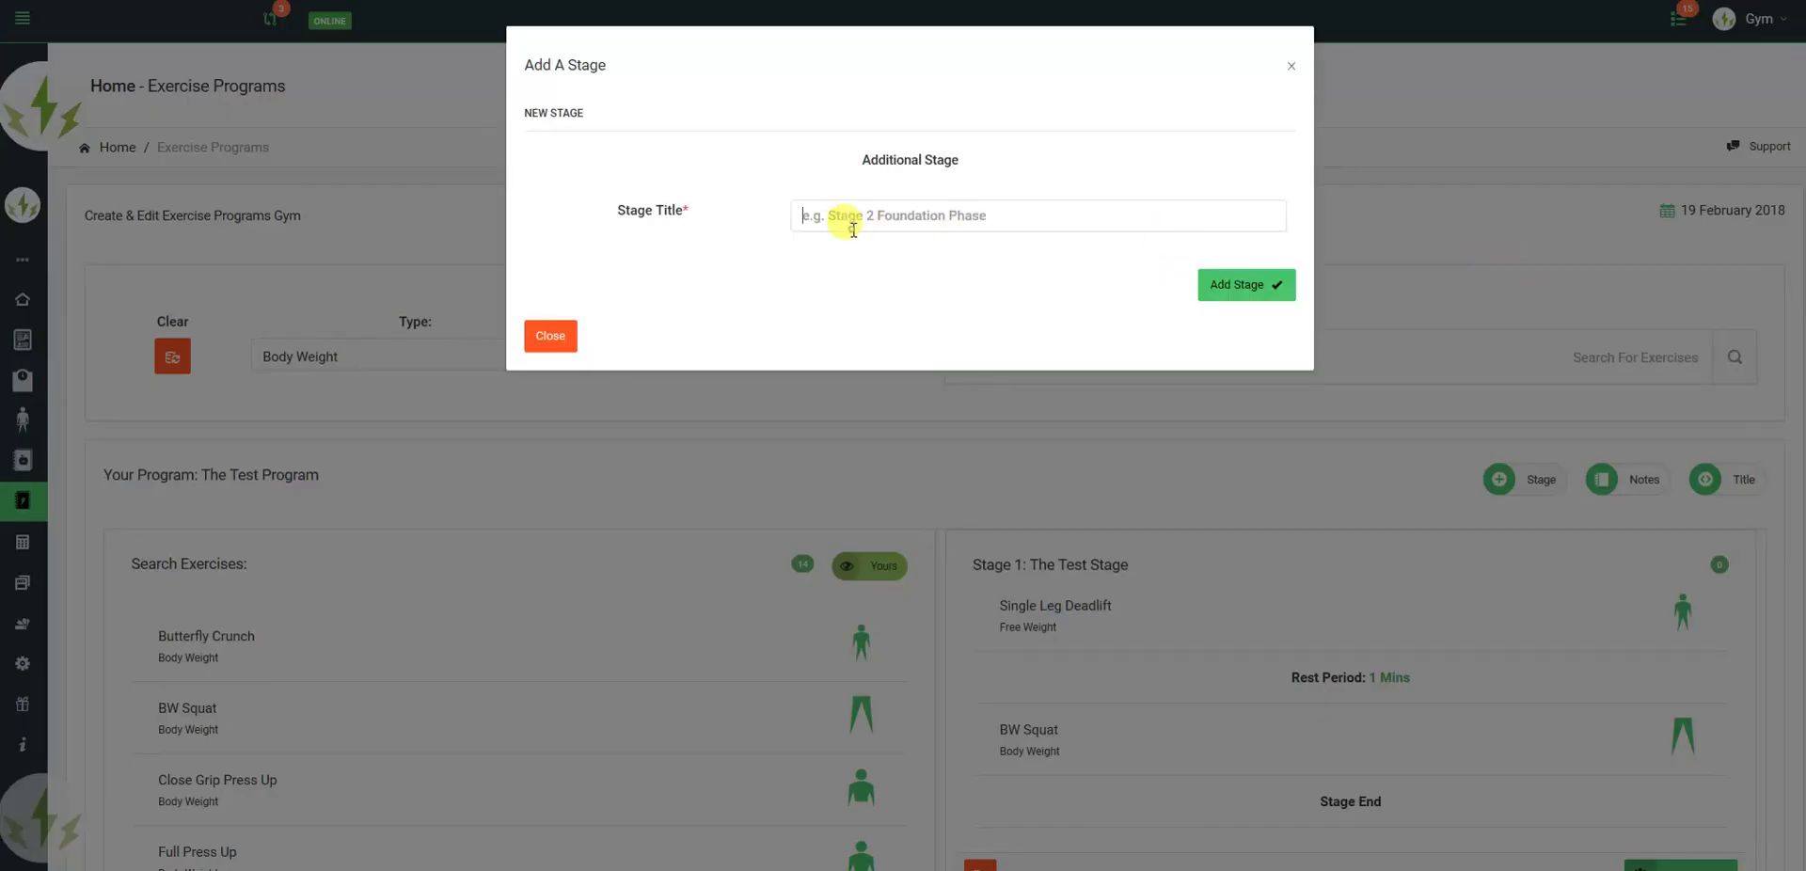
{"action": "type", "text": "Second"}
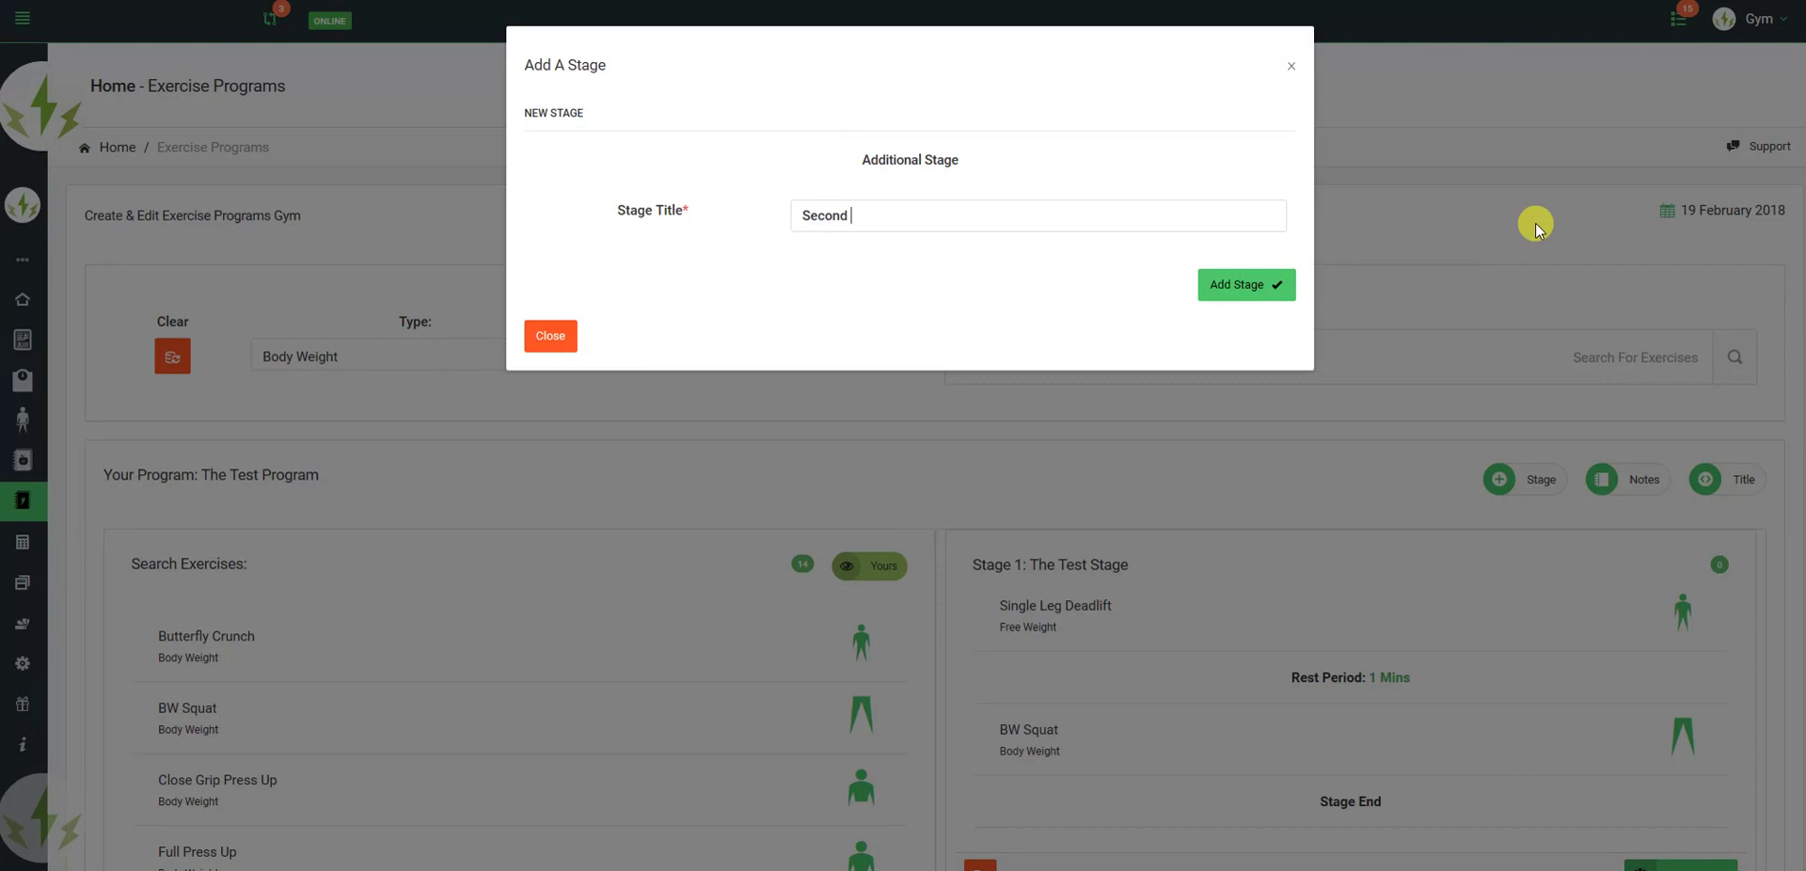
{"action": "type", "text": " Test Stage"}
{"action": "left_click", "coordinate": [1242, 287]}
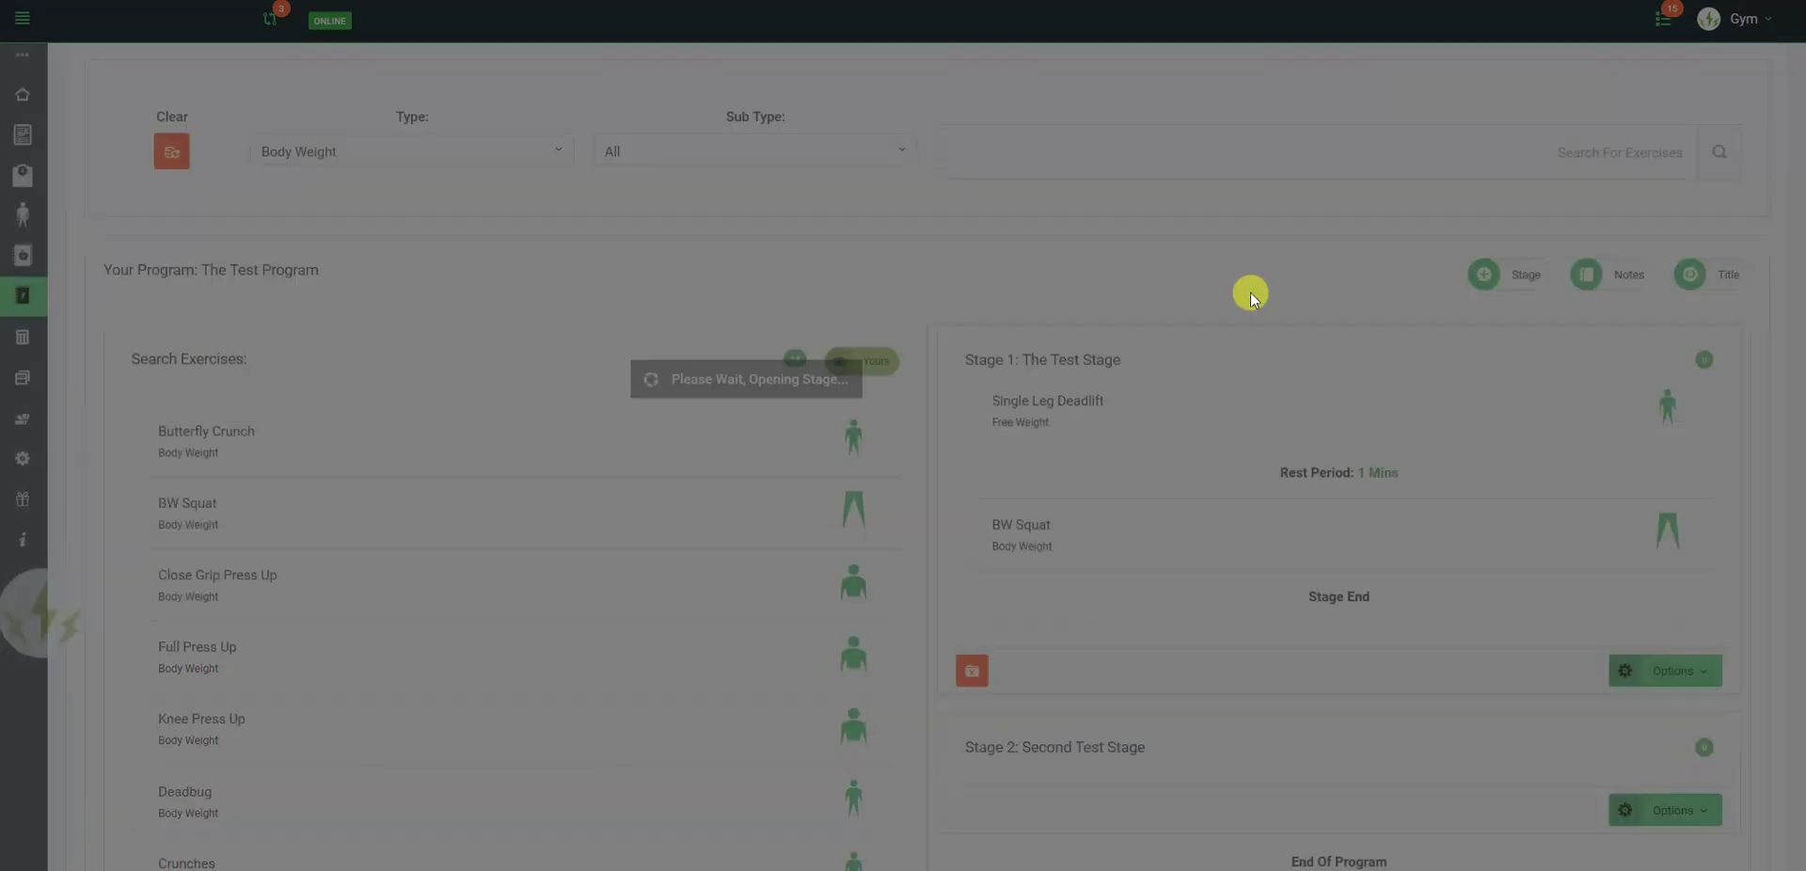
{"action": "scroll", "coordinate": [1251, 296], "scroll_direction": "down", "scroll_amount": 4}
Step: Open Lunge And Twist, assign it to Stage 2 and set it to 20 reps
{"action": "scroll", "coordinate": [686, 395], "scroll_direction": "up", "scroll_amount": 5}
{"action": "scroll", "coordinate": [633, 399], "scroll_direction": "down", "scroll_amount": 6}
{"action": "scroll", "coordinate": [635, 406], "scroll_direction": "down", "scroll_amount": 2}
{"action": "left_click", "coordinate": [522, 509]}
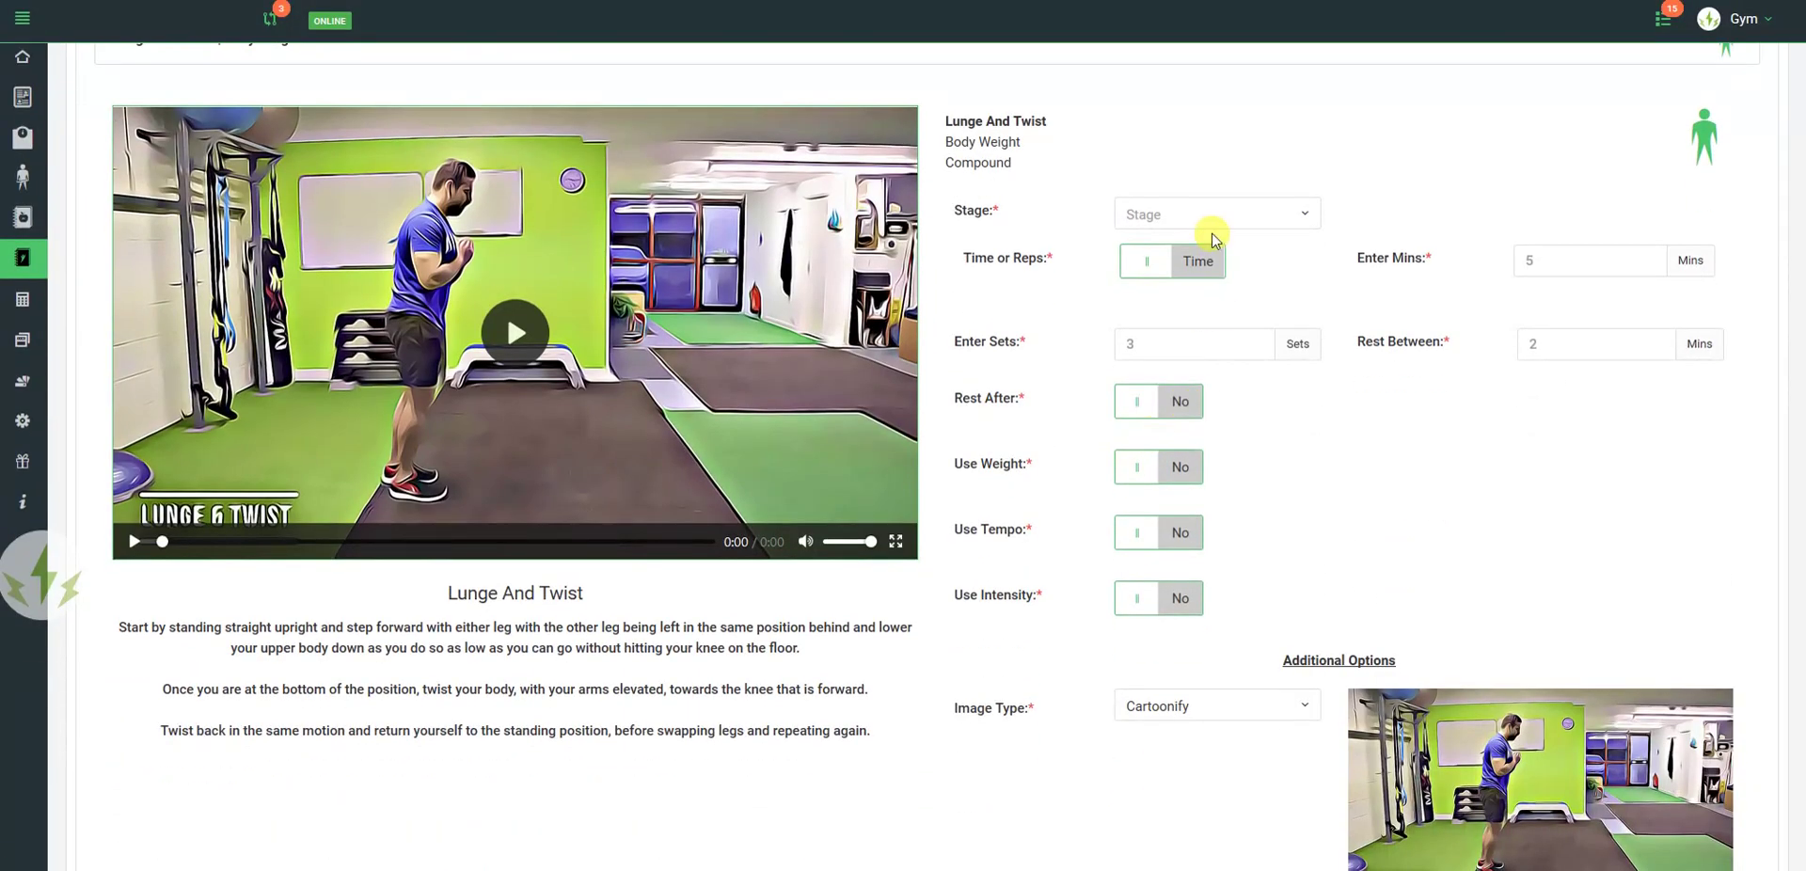
{"action": "left_click", "coordinate": [1211, 235]}
{"action": "left_click", "coordinate": [1190, 286]}
{"action": "left_click", "coordinate": [1185, 271]}
{"action": "left_click", "coordinate": [1634, 274]}
{"action": "type", "text": "20"}
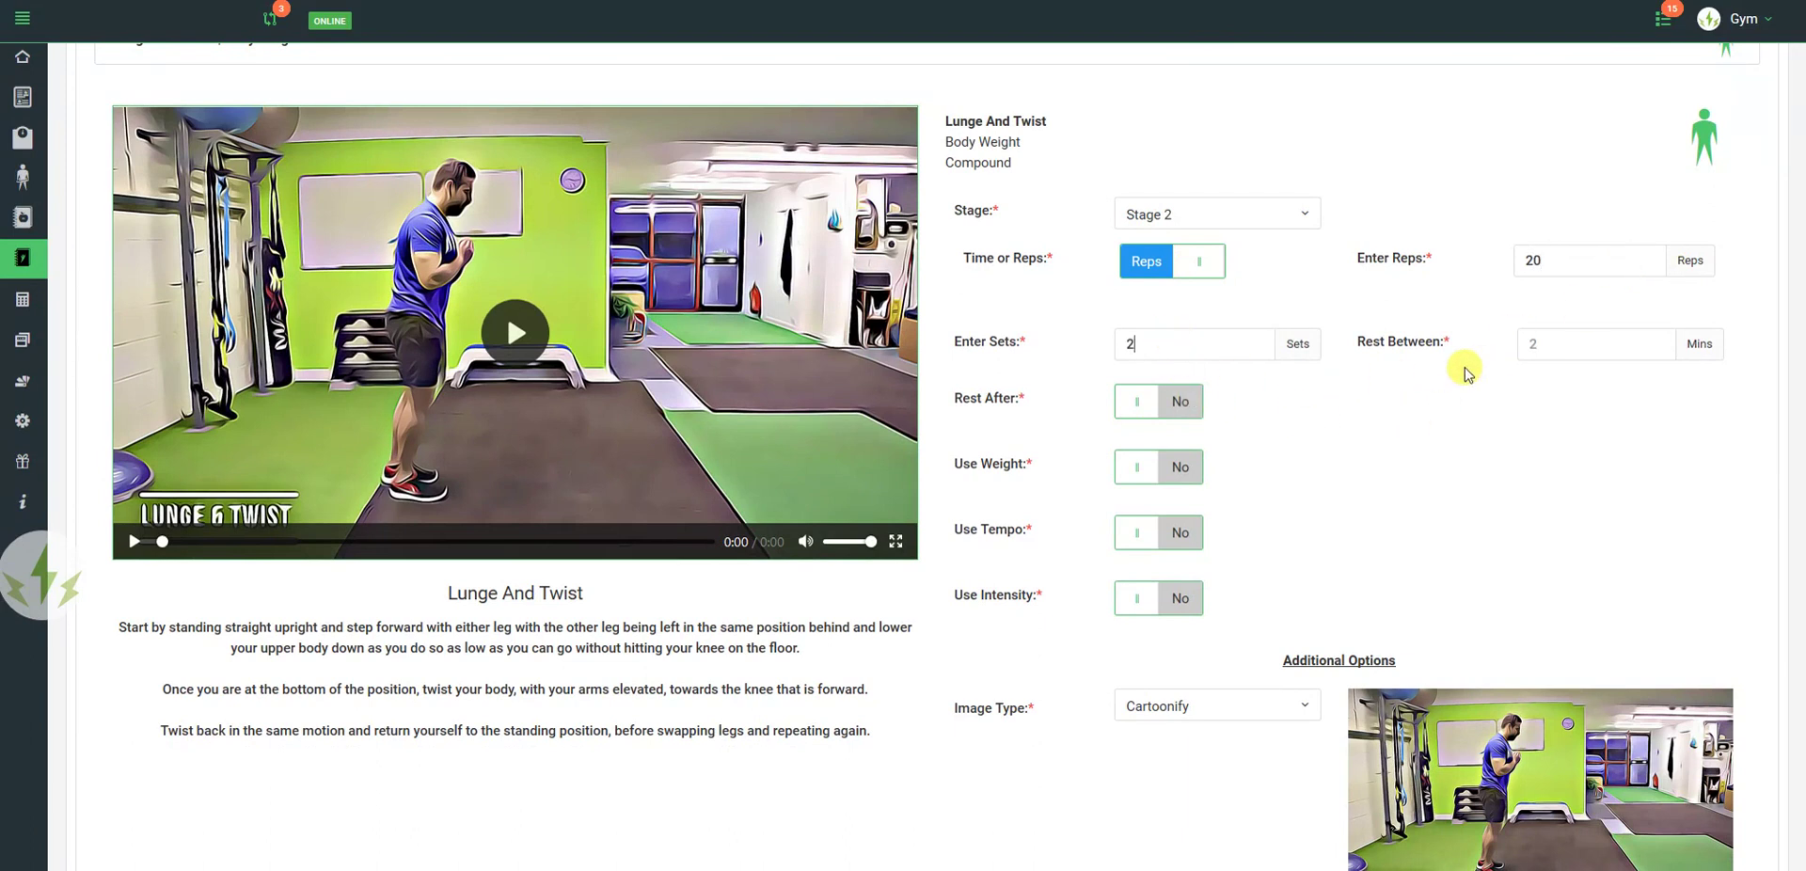
Step: Set a 1-minute rest between sets and a 1-minute rest after the exercise
{"action": "left_click", "coordinate": [1549, 336]}
{"action": "type", "text": "1"}
{"action": "left_click", "coordinate": [1167, 401]}
{"action": "left_click", "coordinate": [1607, 388]}
{"action": "type", "text": "1"}
Step: Enable tempo and Moderate intensity, then add Lunge And Twist to the program
{"action": "scroll", "coordinate": [1095, 392], "scroll_direction": "down", "scroll_amount": 2}
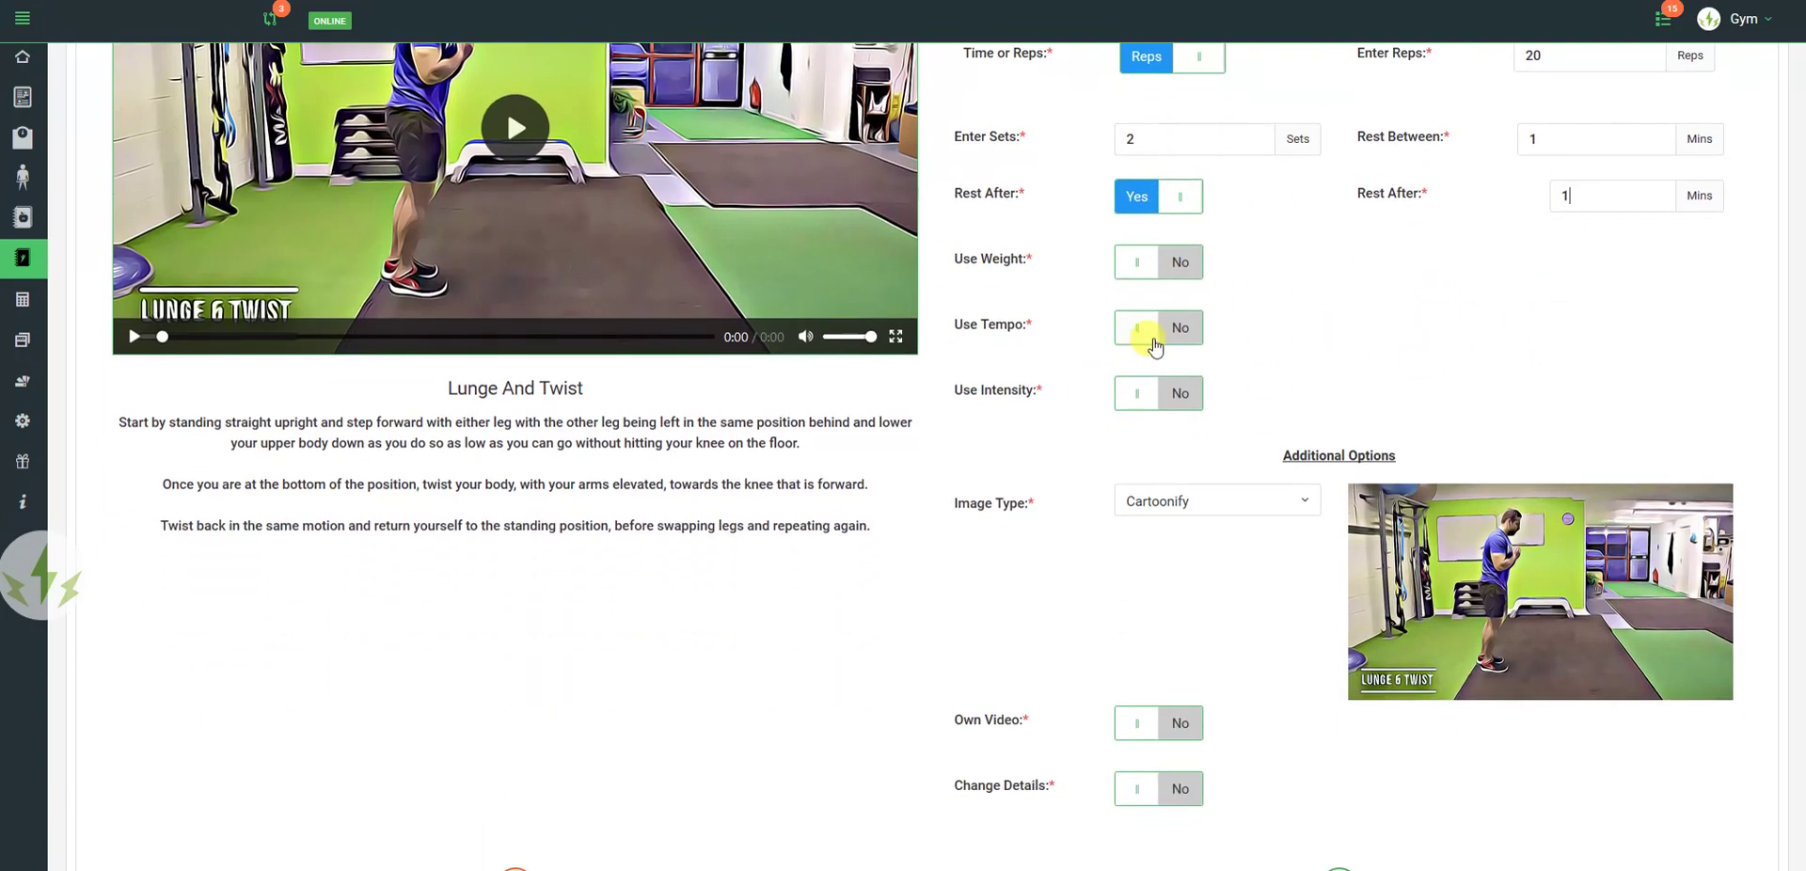
{"action": "left_click", "coordinate": [1173, 335]}
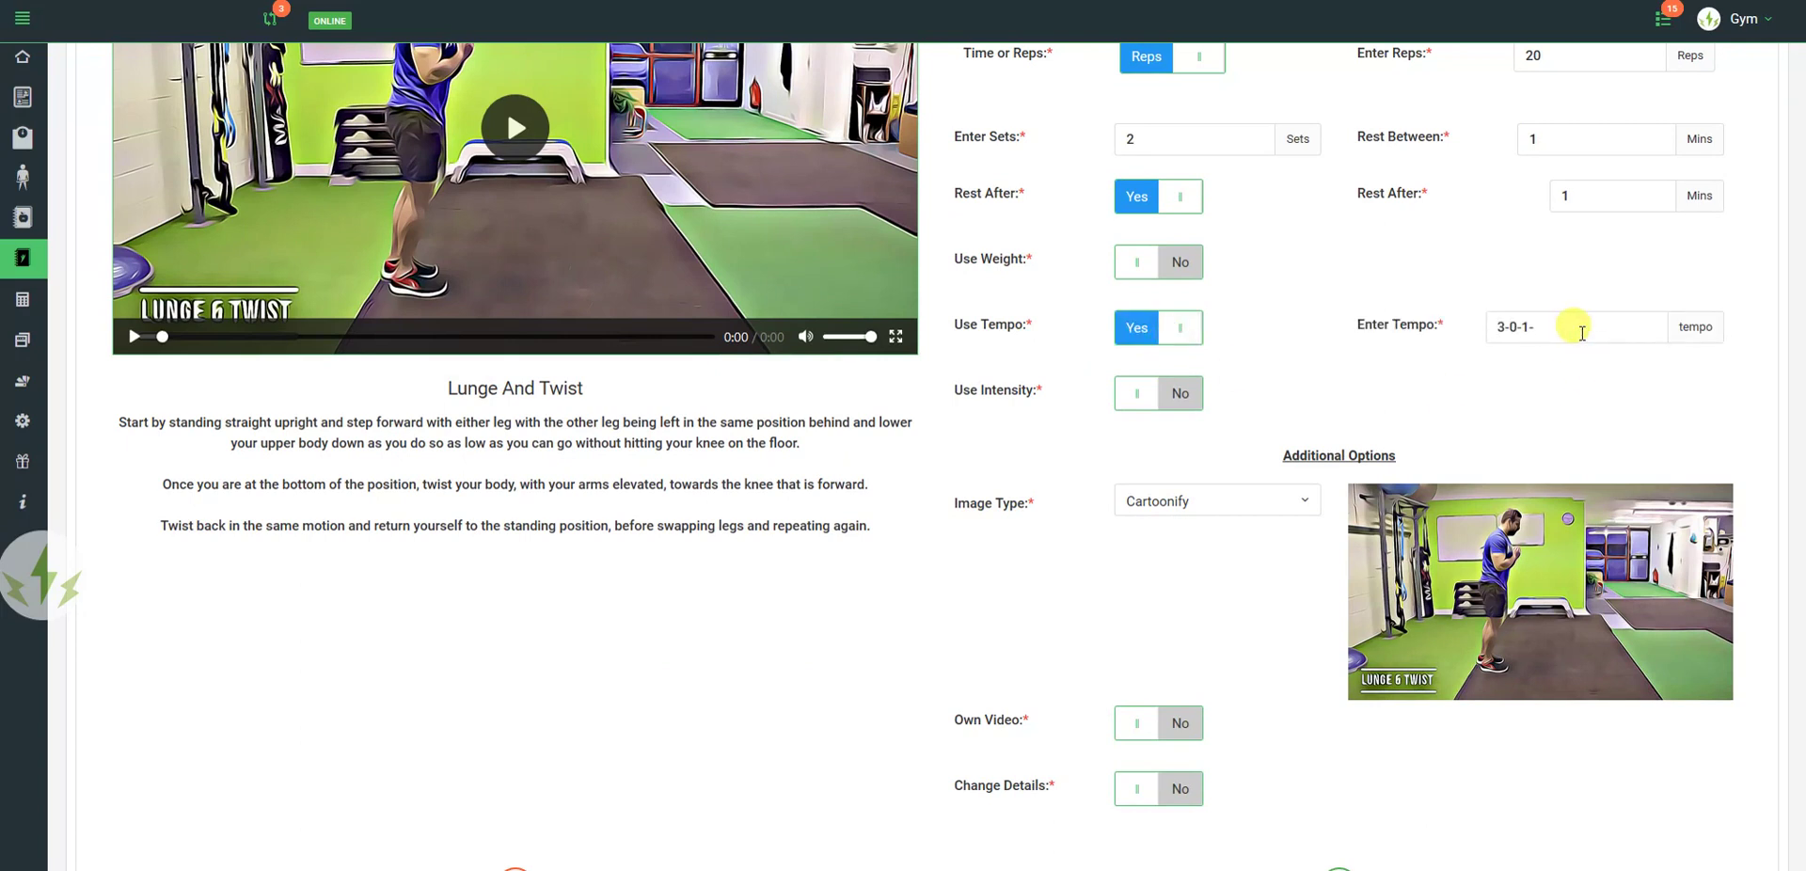
{"action": "left_click", "coordinate": [1173, 394]}
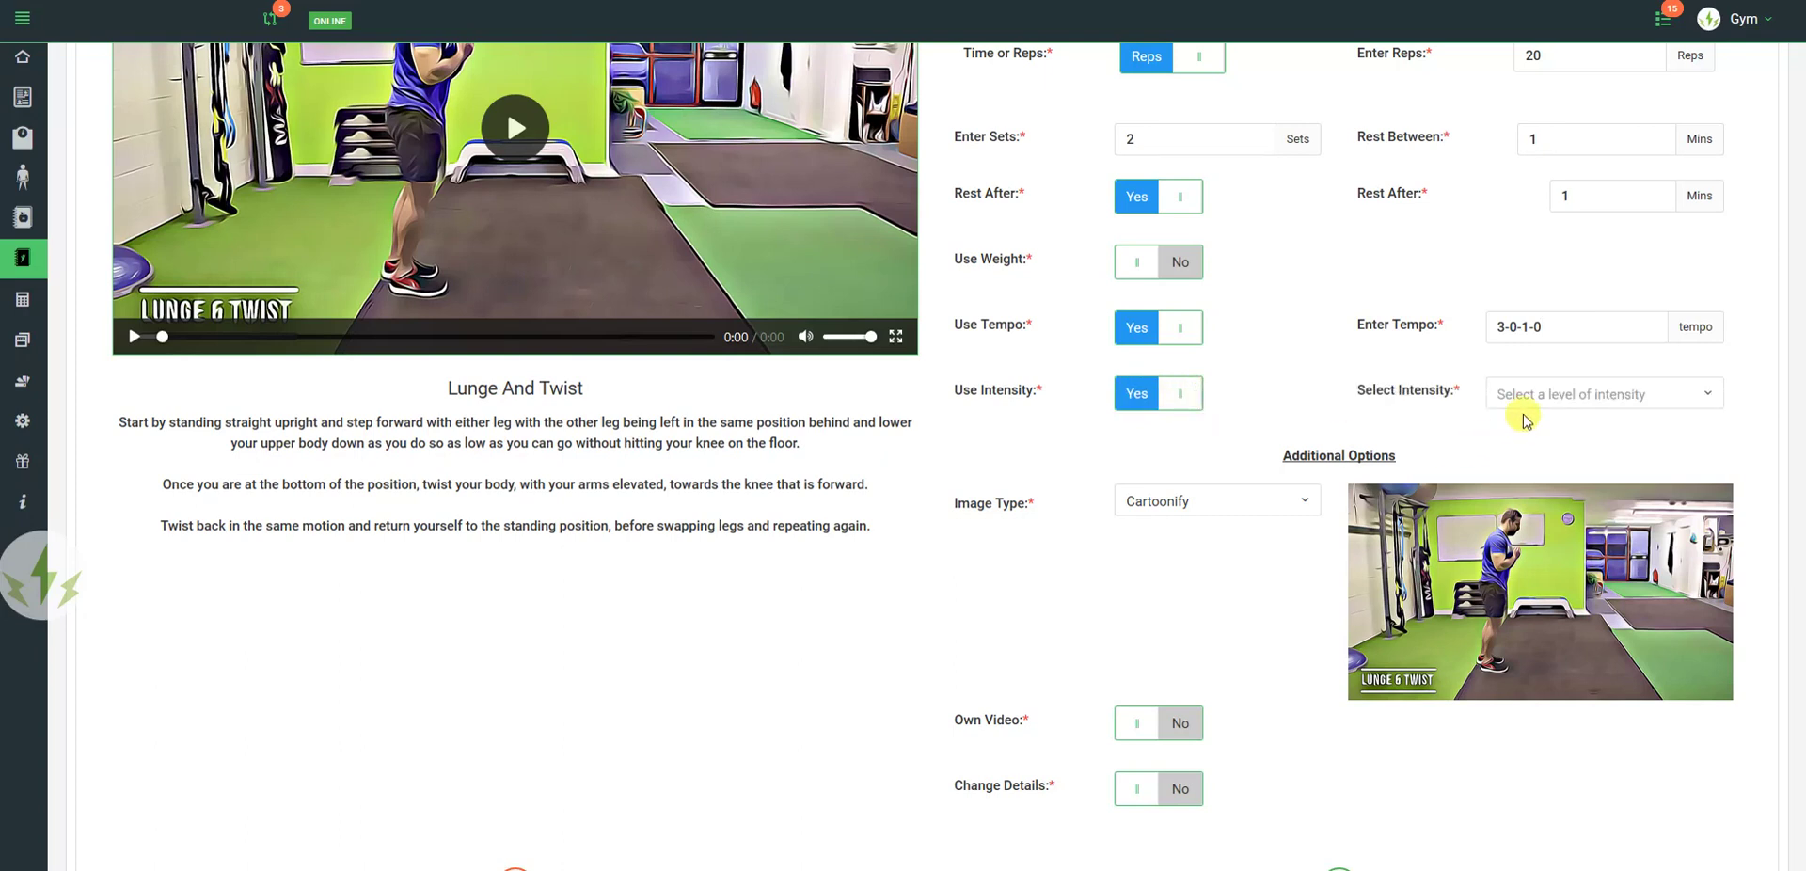
{"action": "left_click", "coordinate": [1536, 399]}
{"action": "left_click", "coordinate": [1518, 465]}
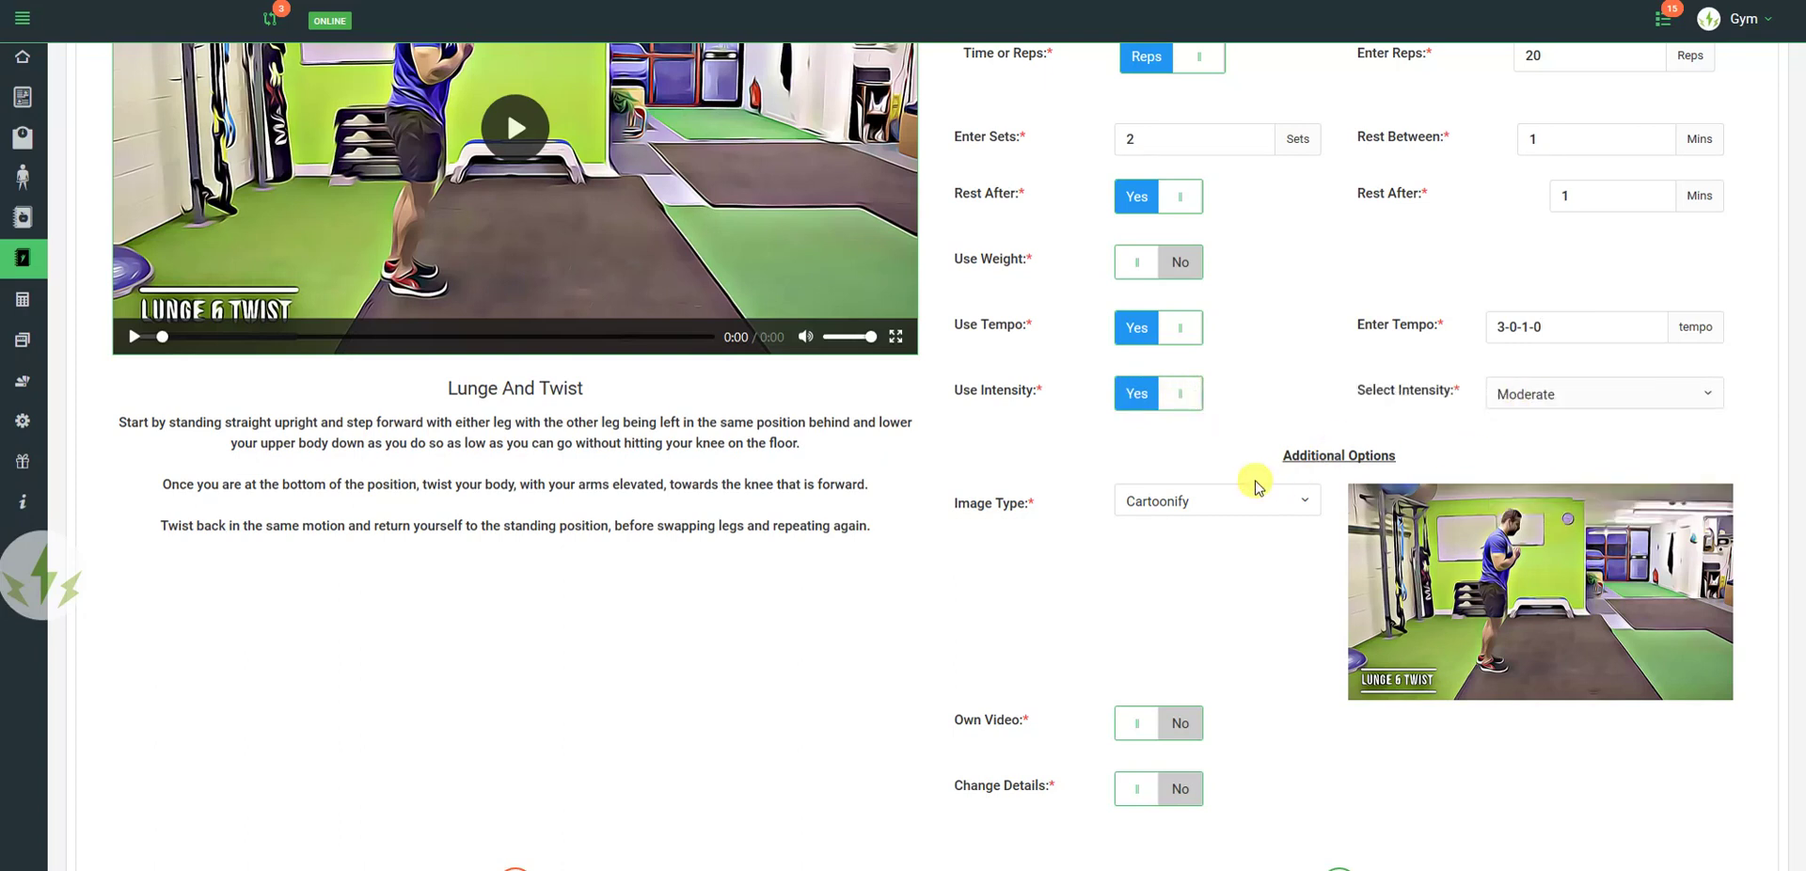
{"action": "scroll", "coordinate": [1147, 562], "scroll_direction": "down", "scroll_amount": 2}
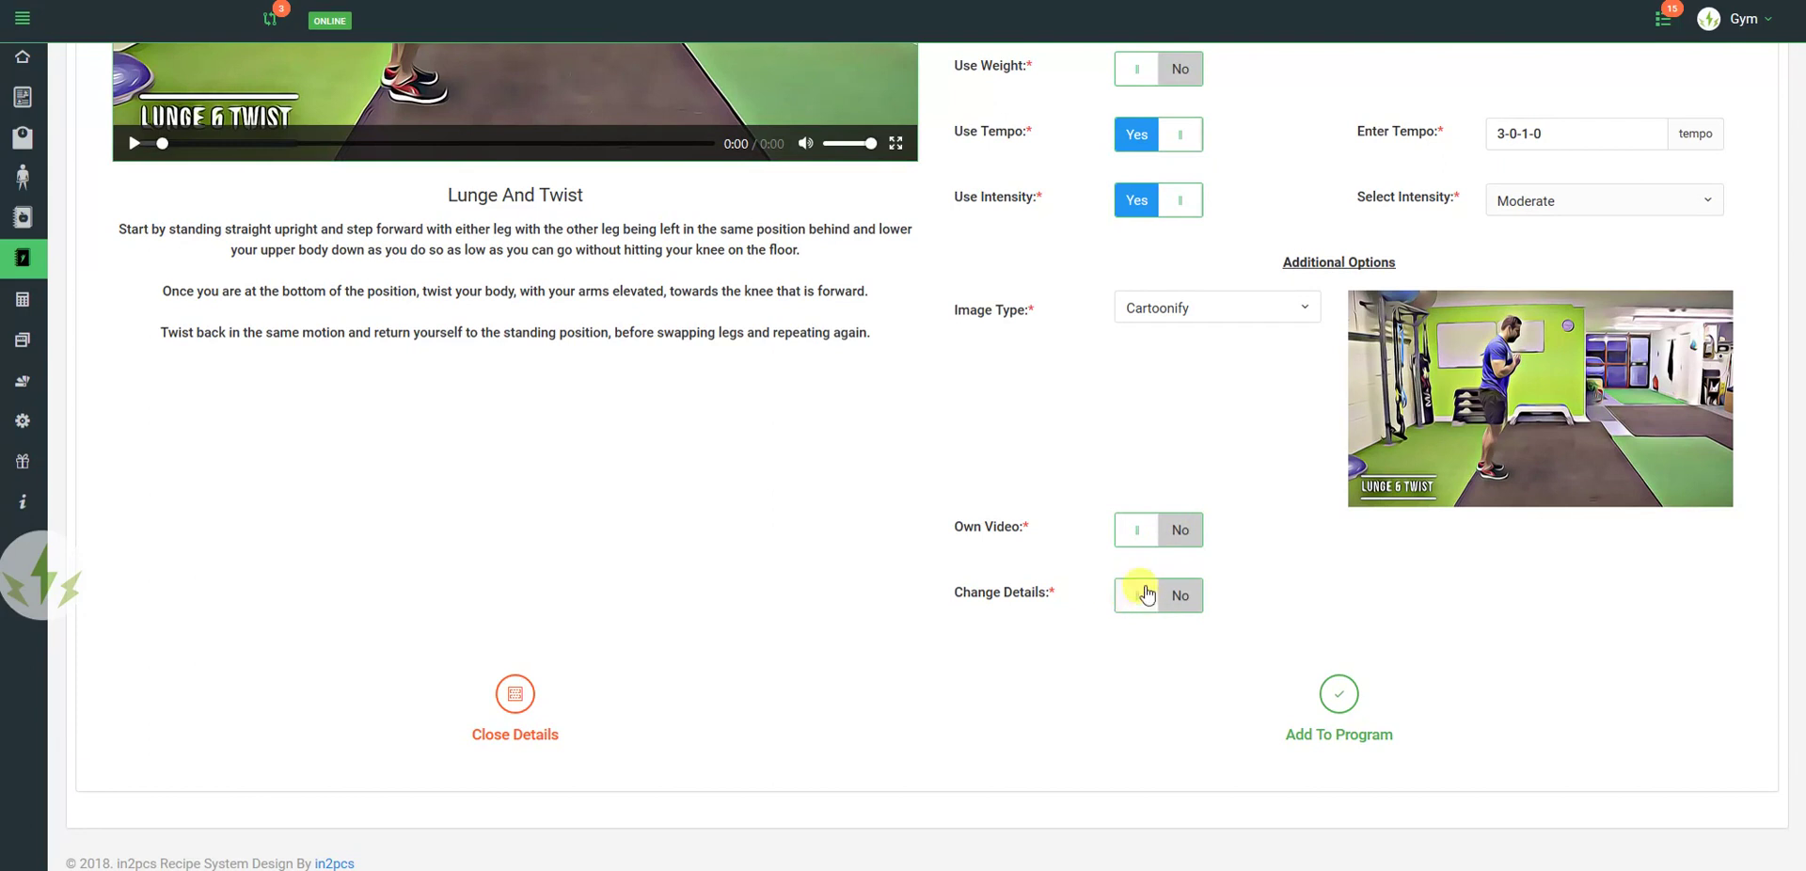
{"action": "left_click", "coordinate": [1347, 701]}
Step: Open Bulgarian Split Squat, assign it to Stage 2 and set it to 20 reps
{"action": "scroll", "coordinate": [1181, 516], "scroll_direction": "down", "scroll_amount": 5}
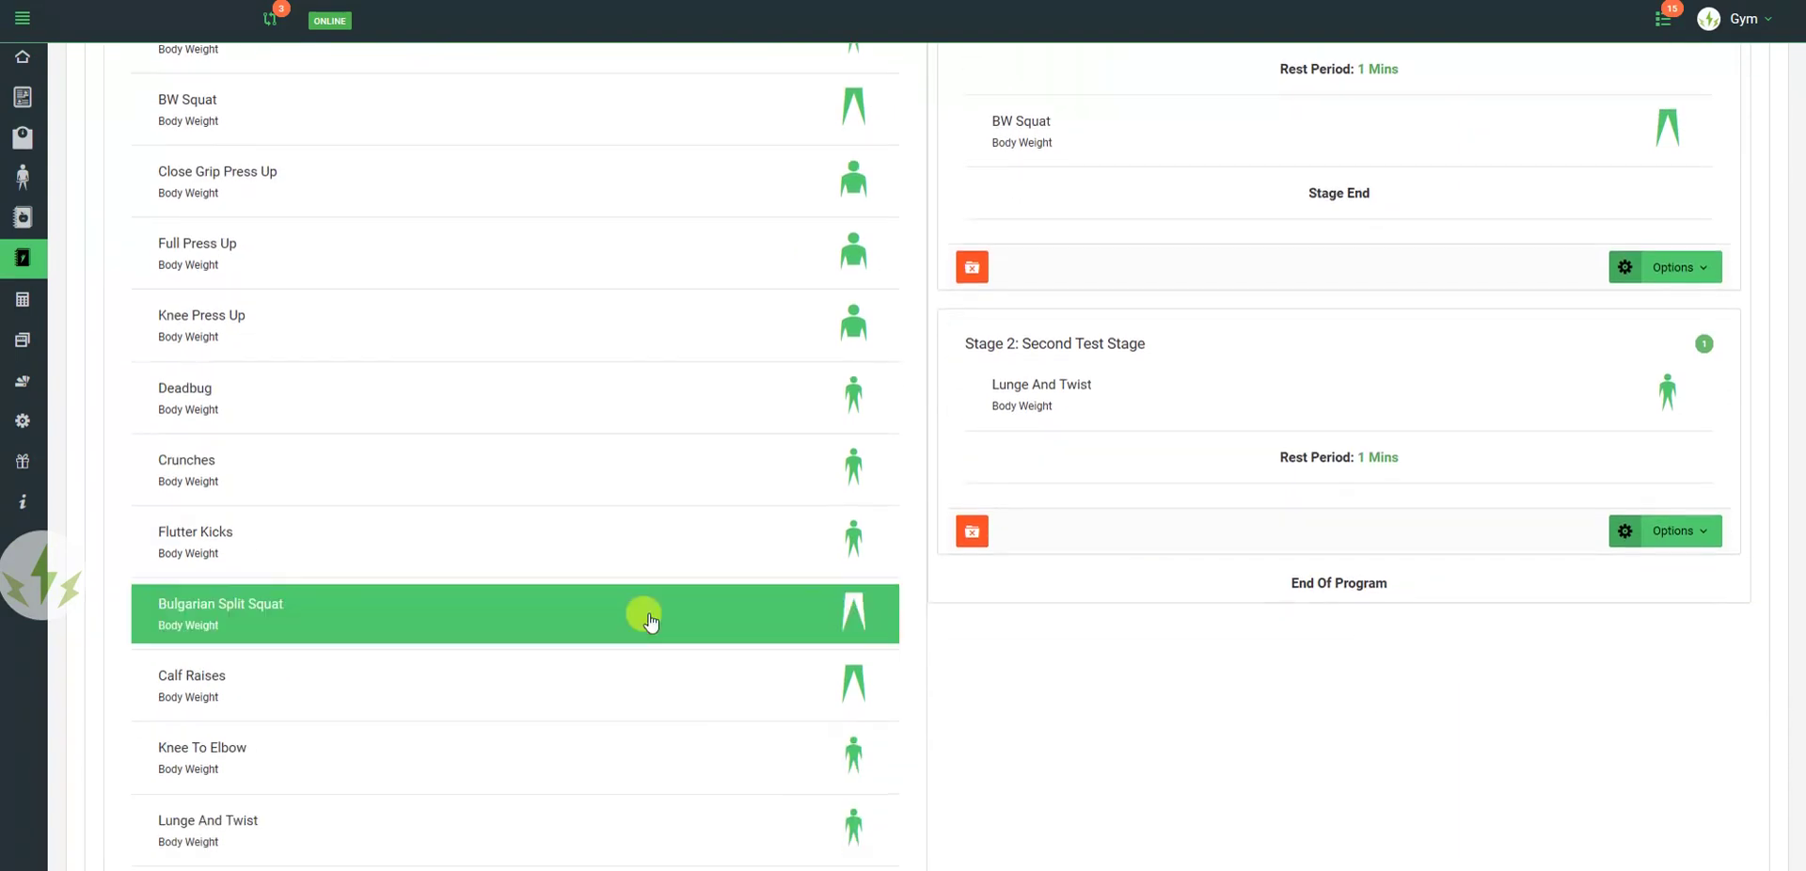
{"action": "left_click", "coordinate": [291, 599]}
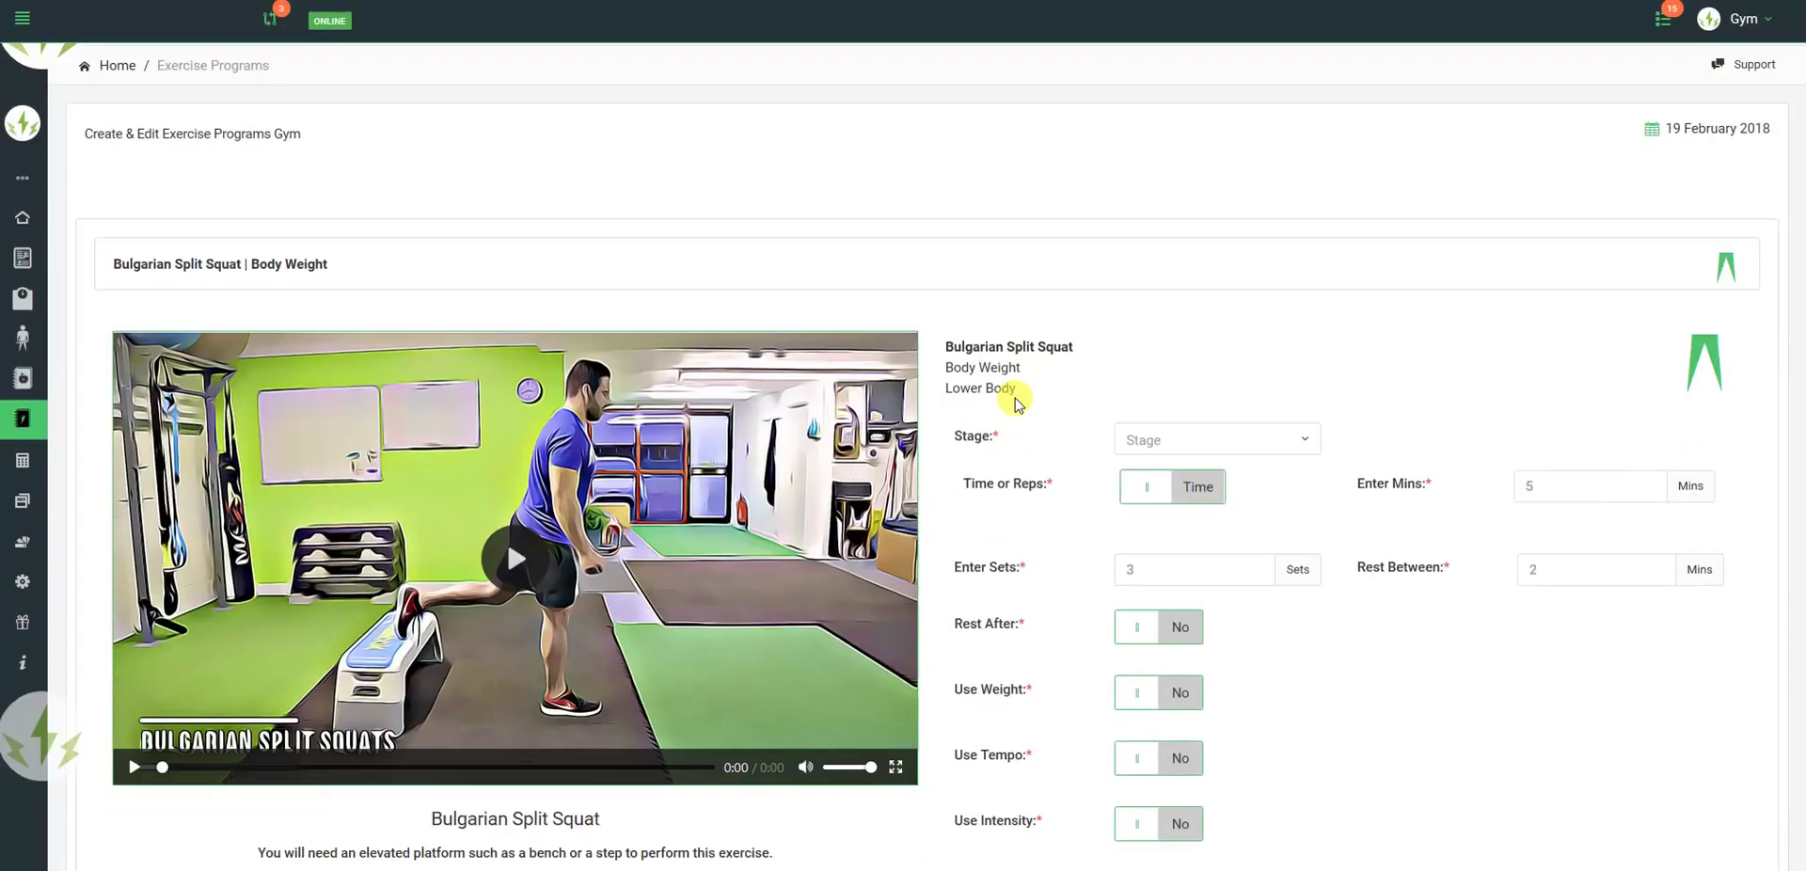
{"action": "scroll", "coordinate": [1247, 296], "scroll_direction": "down", "scroll_amount": 3}
{"action": "left_click", "coordinate": [1251, 222]}
{"action": "left_click", "coordinate": [1177, 288]}
{"action": "left_click", "coordinate": [1179, 273]}
{"action": "left_click", "coordinate": [1542, 274]}
{"action": "type", "text": "20"}
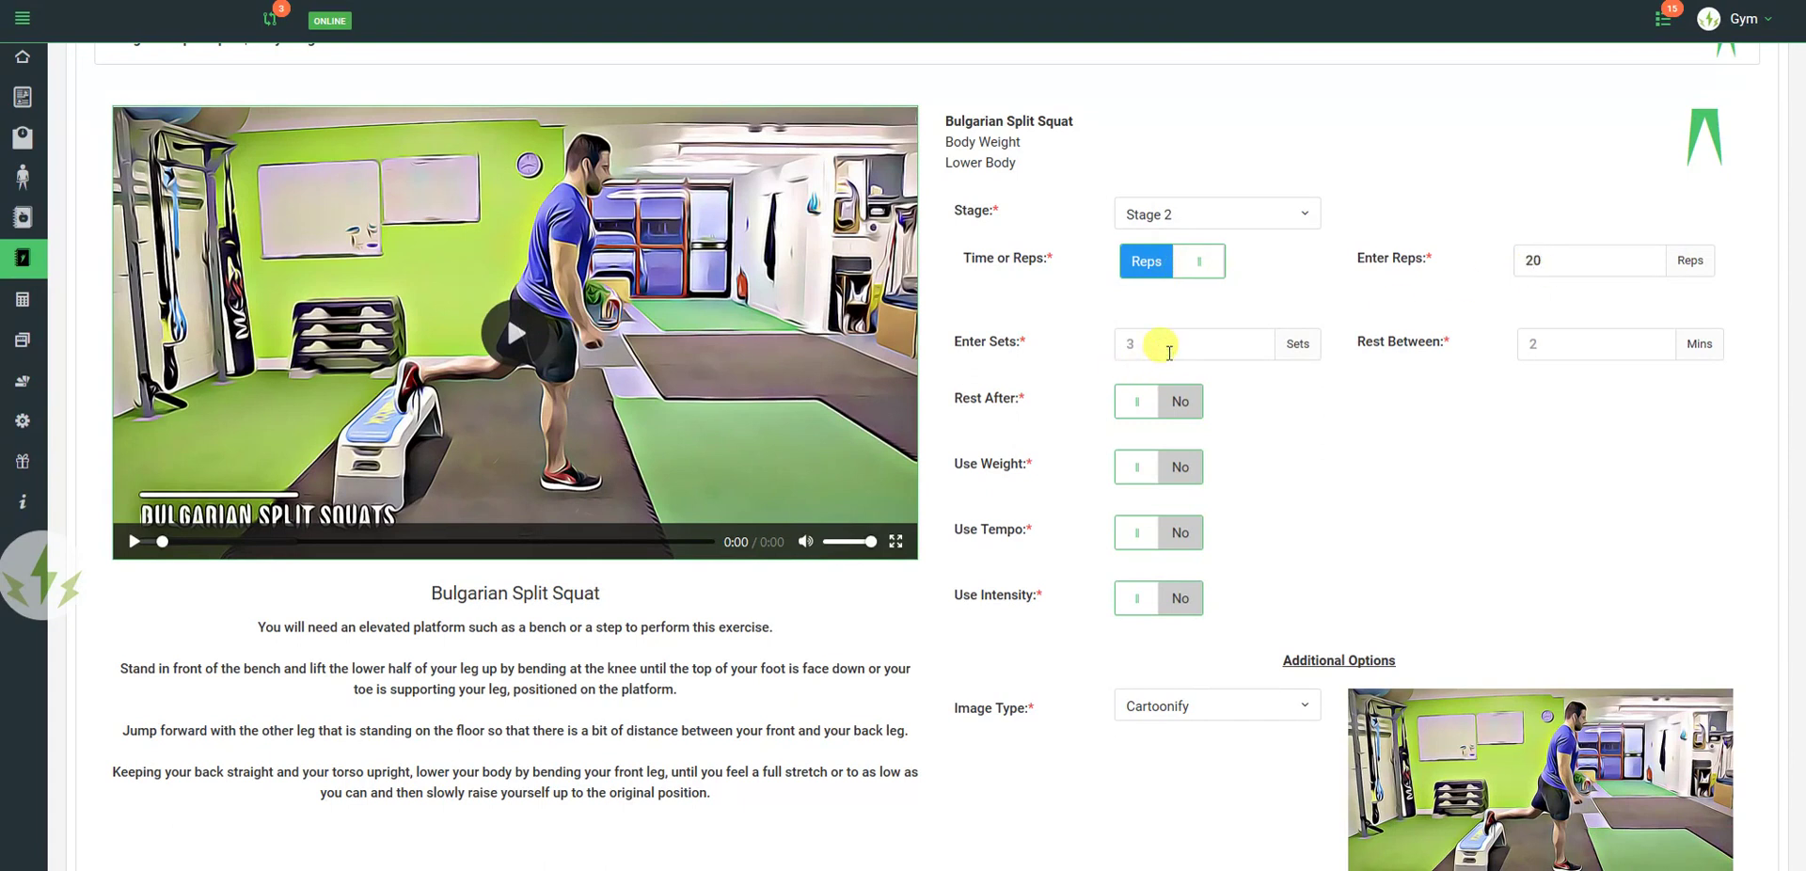
Step: Set 2 sets with a 1-minute rest between them, leaving rest-after off
{"action": "left_click", "coordinate": [1166, 348]}
{"action": "type", "text": "2"}
{"action": "left_click", "coordinate": [1588, 335]}
{"action": "type", "text": "1"}
{"action": "left_click", "coordinate": [1181, 404]}
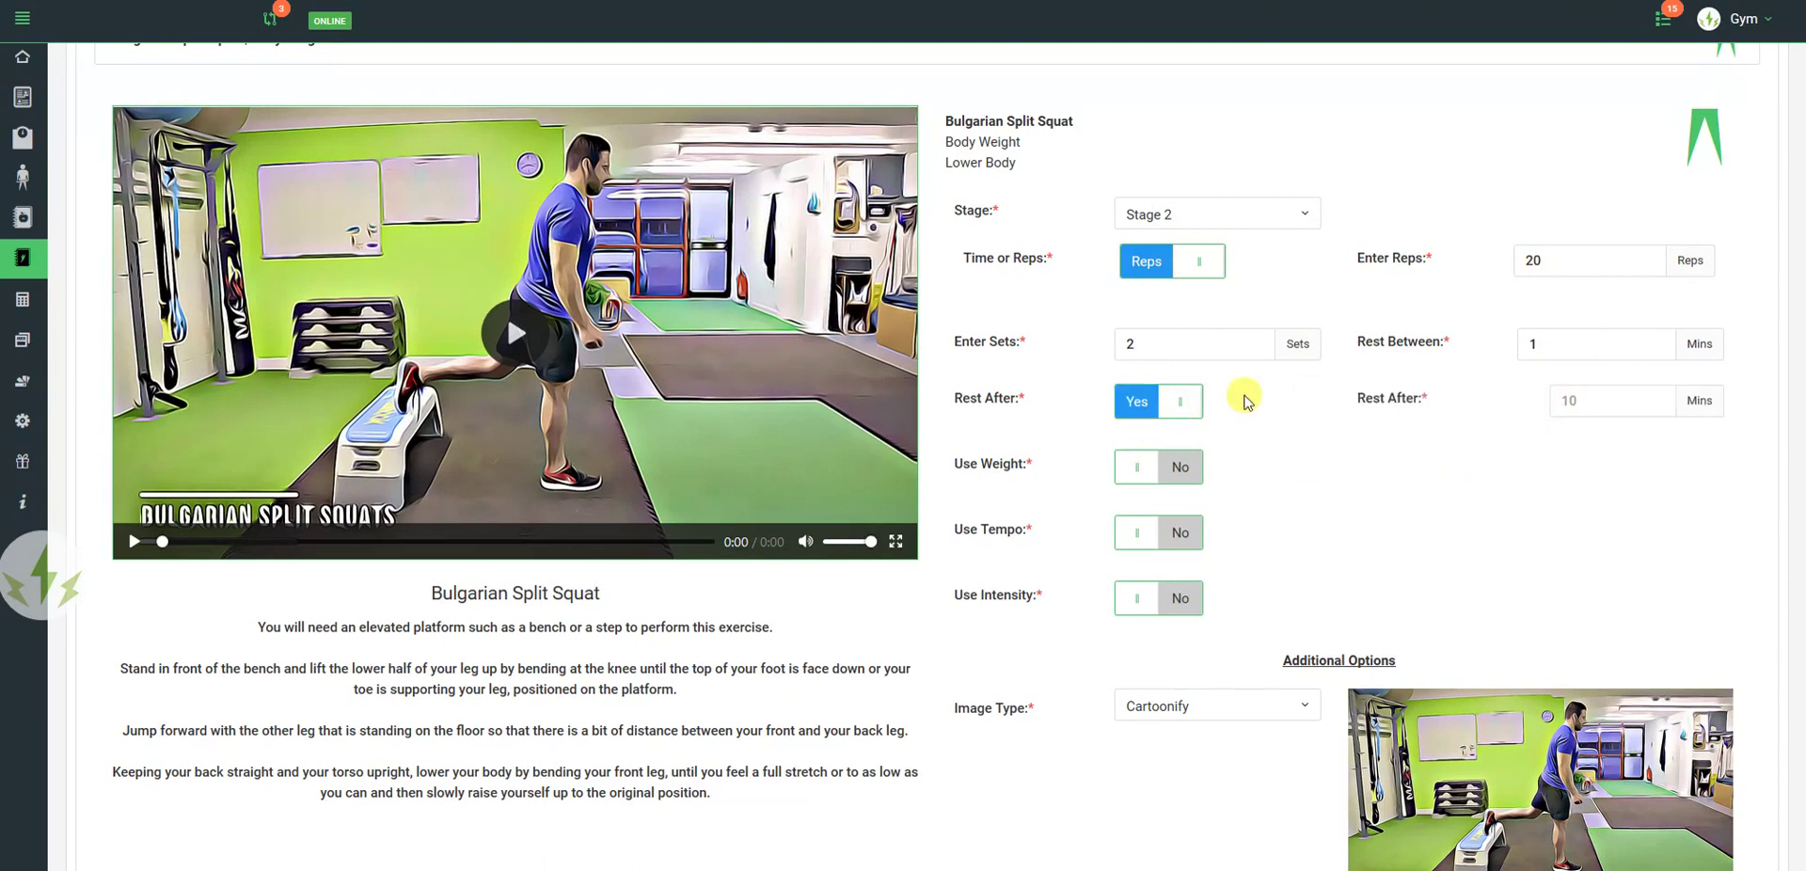
{"action": "left_click", "coordinate": [1176, 401]}
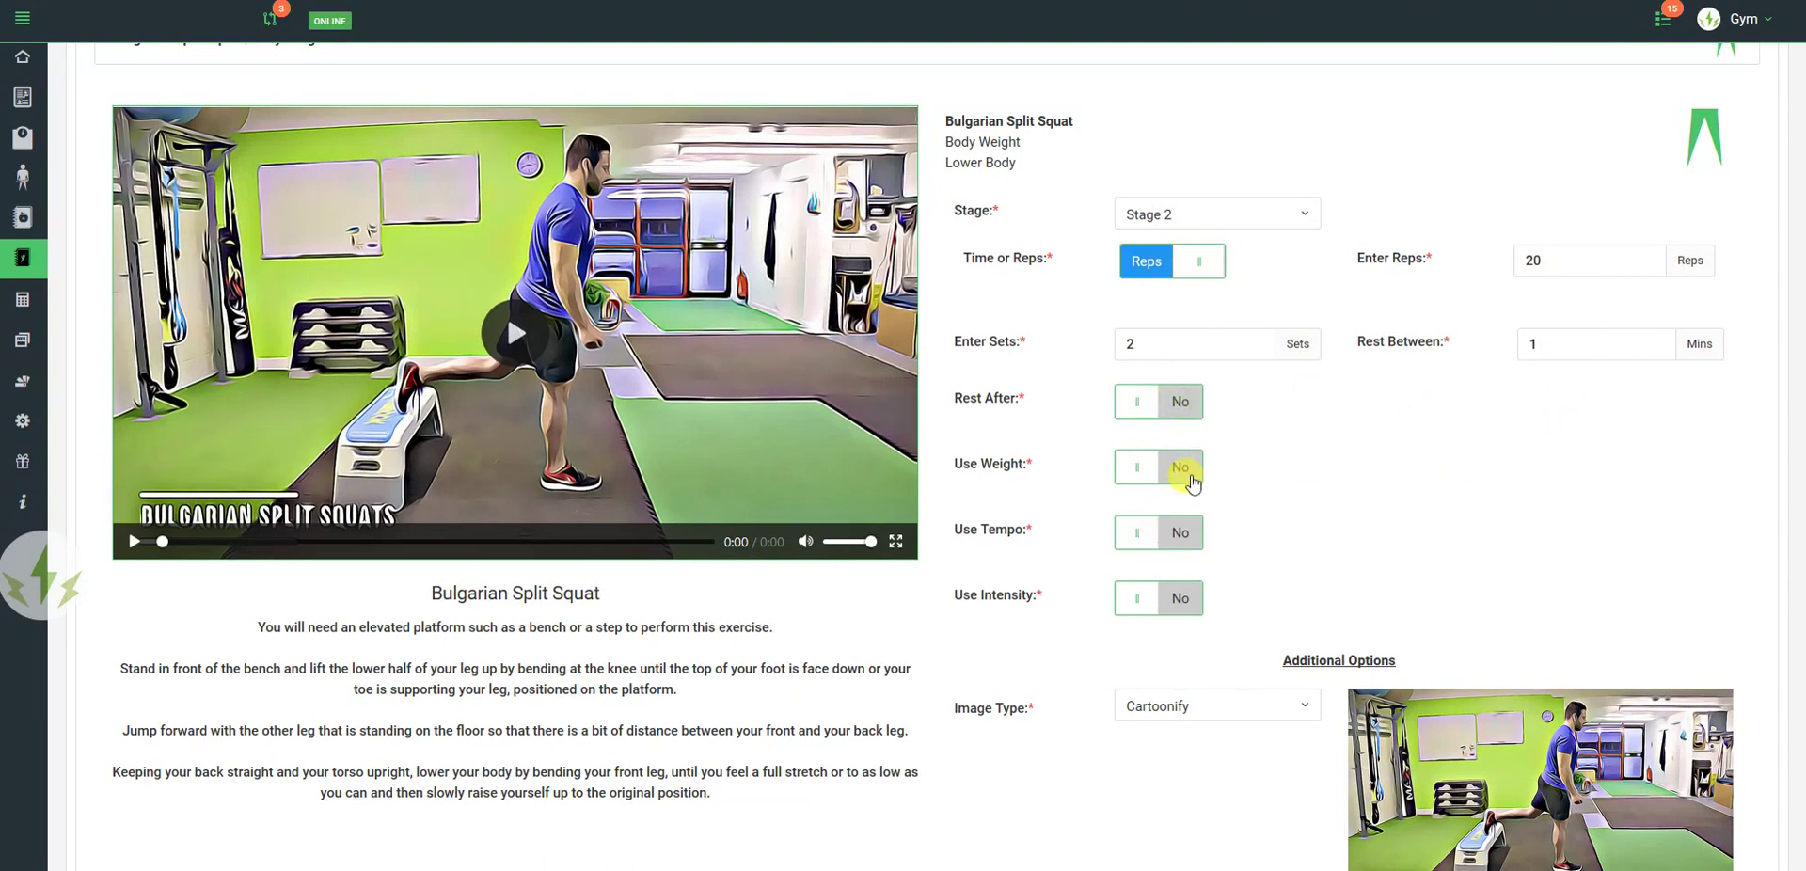
Step: Enable tempo and set the exercise intensity to Moderate
{"action": "scroll", "coordinate": [1238, 474], "scroll_direction": "down", "scroll_amount": 2}
{"action": "left_click", "coordinate": [1187, 337]}
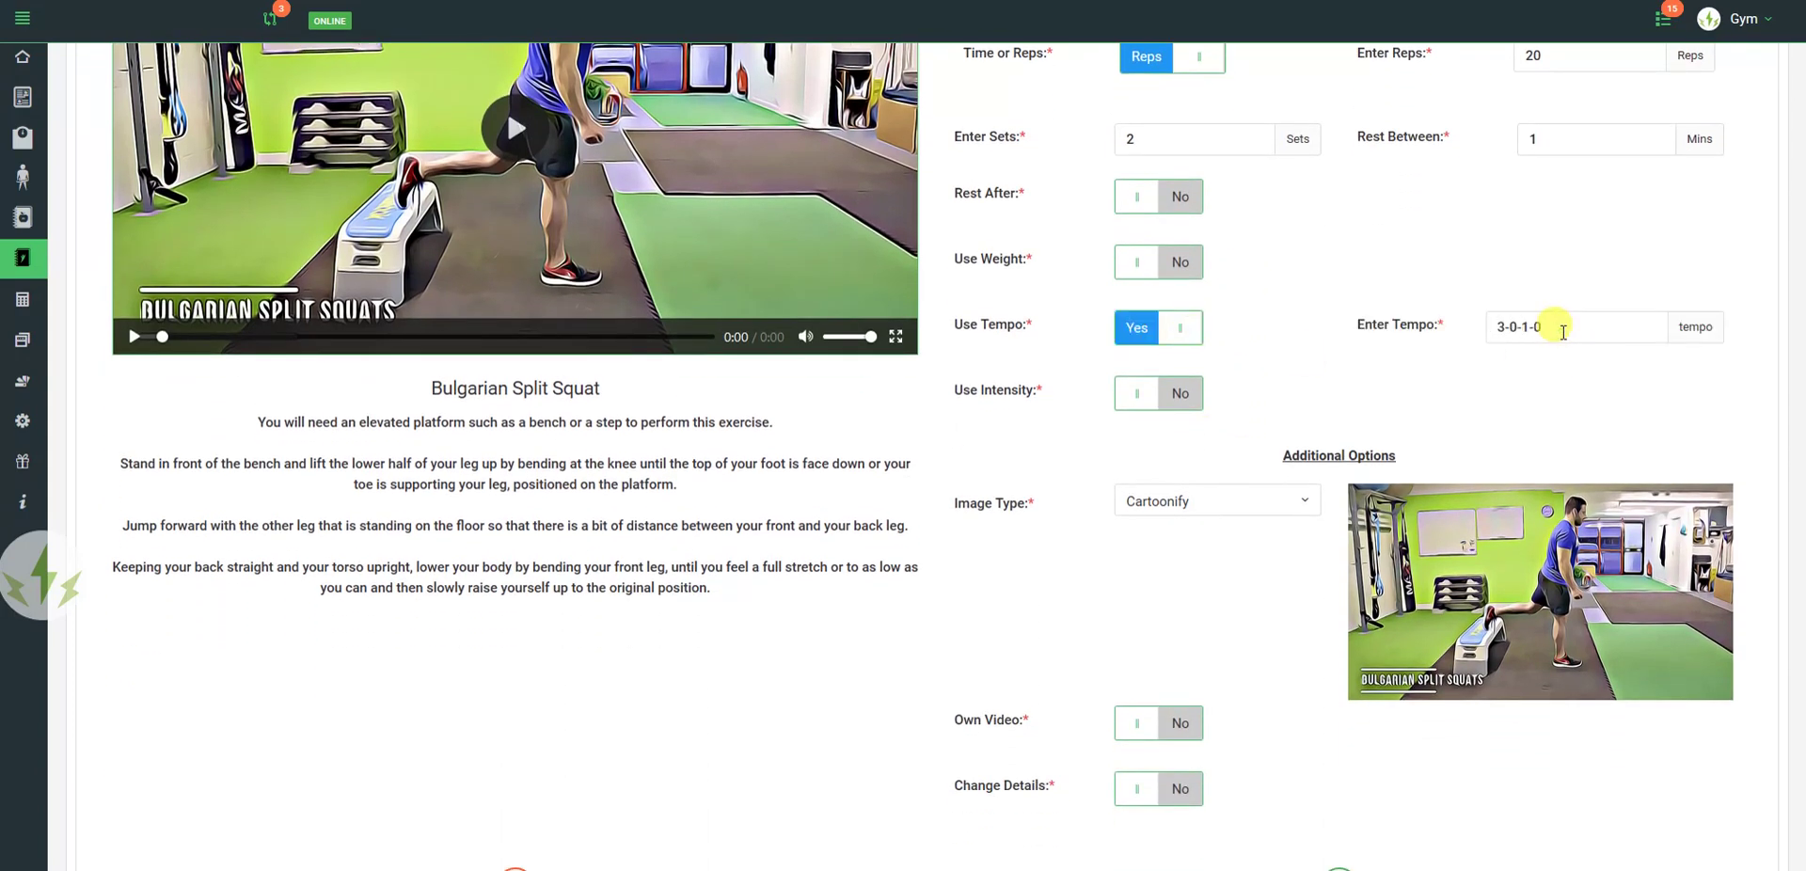
{"action": "left_click", "coordinate": [1167, 394]}
{"action": "left_click", "coordinate": [1503, 395]}
{"action": "left_click", "coordinate": [1510, 464]}
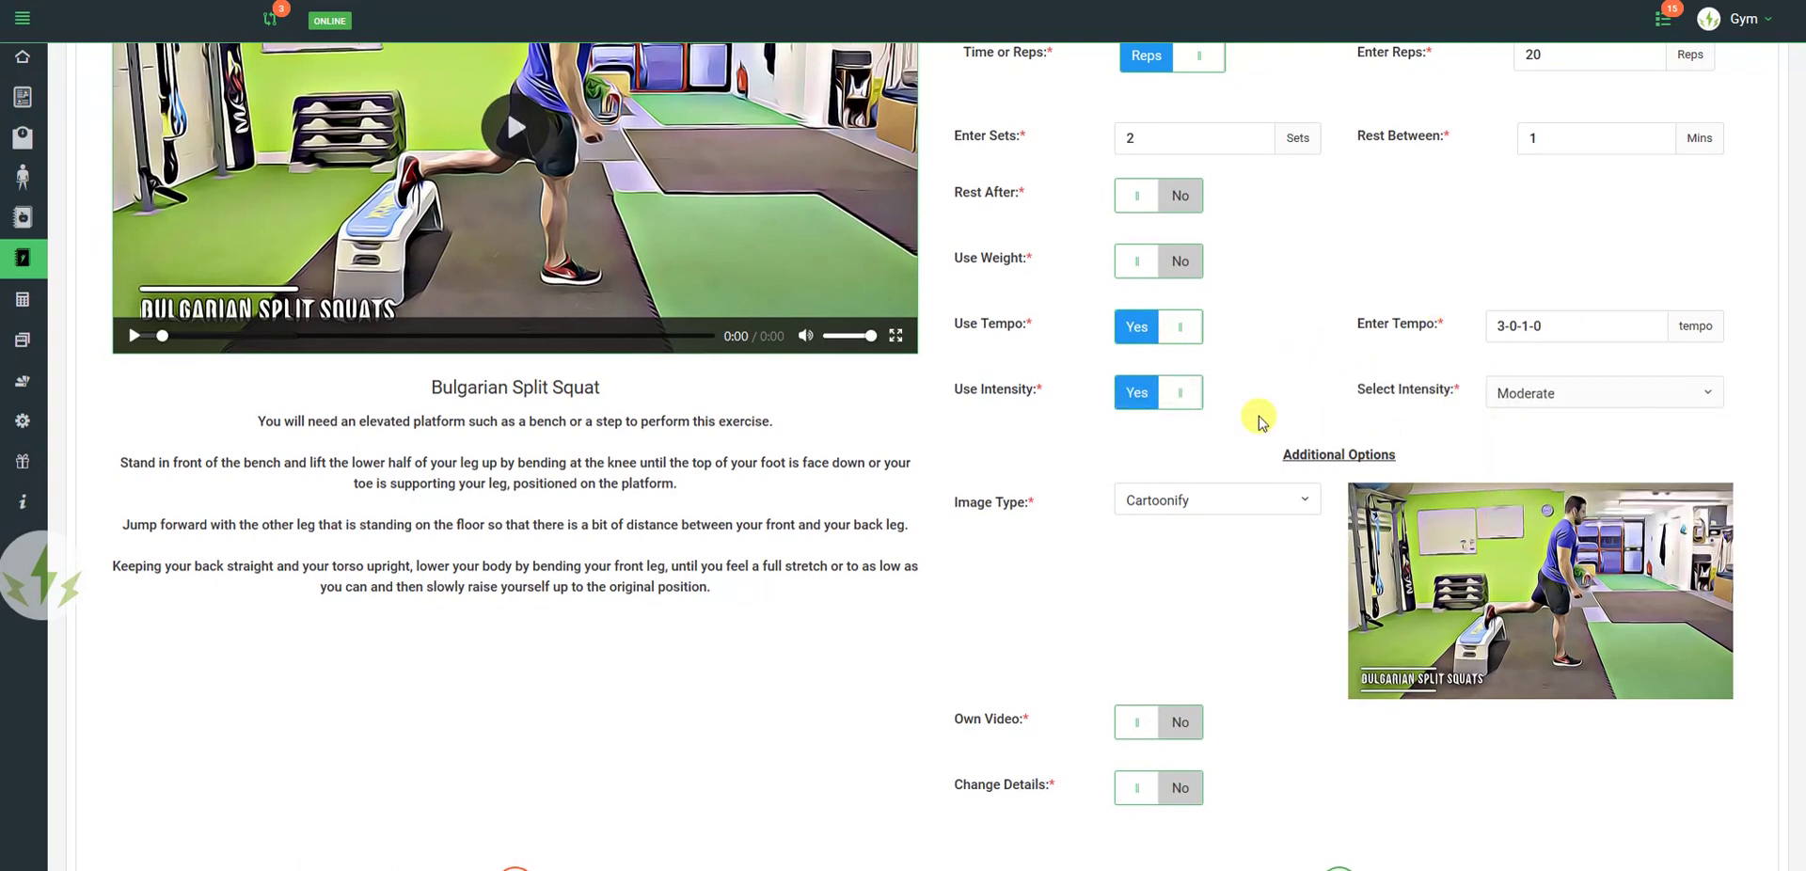
{"action": "scroll", "coordinate": [1242, 508], "scroll_direction": "down", "scroll_amount": 2}
Step: Add Bulgarian Split Squat to the program and review both finished stages
{"action": "left_click", "coordinate": [1339, 694]}
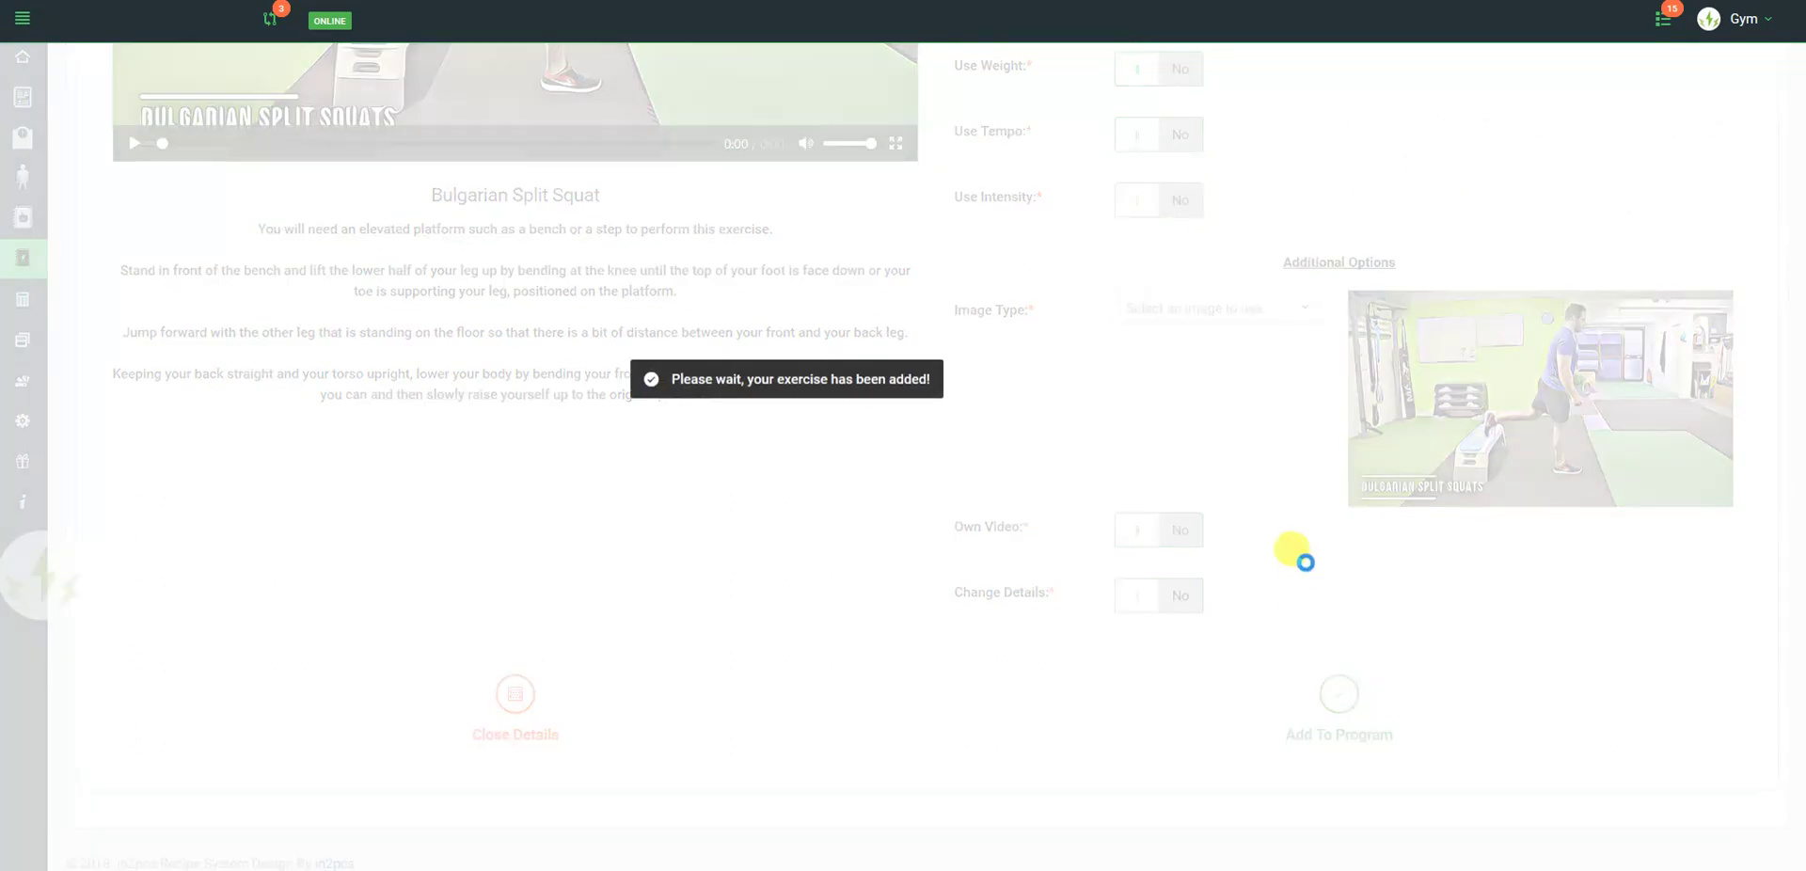
{"action": "scroll", "coordinate": [1241, 518], "scroll_direction": "down", "scroll_amount": 5}
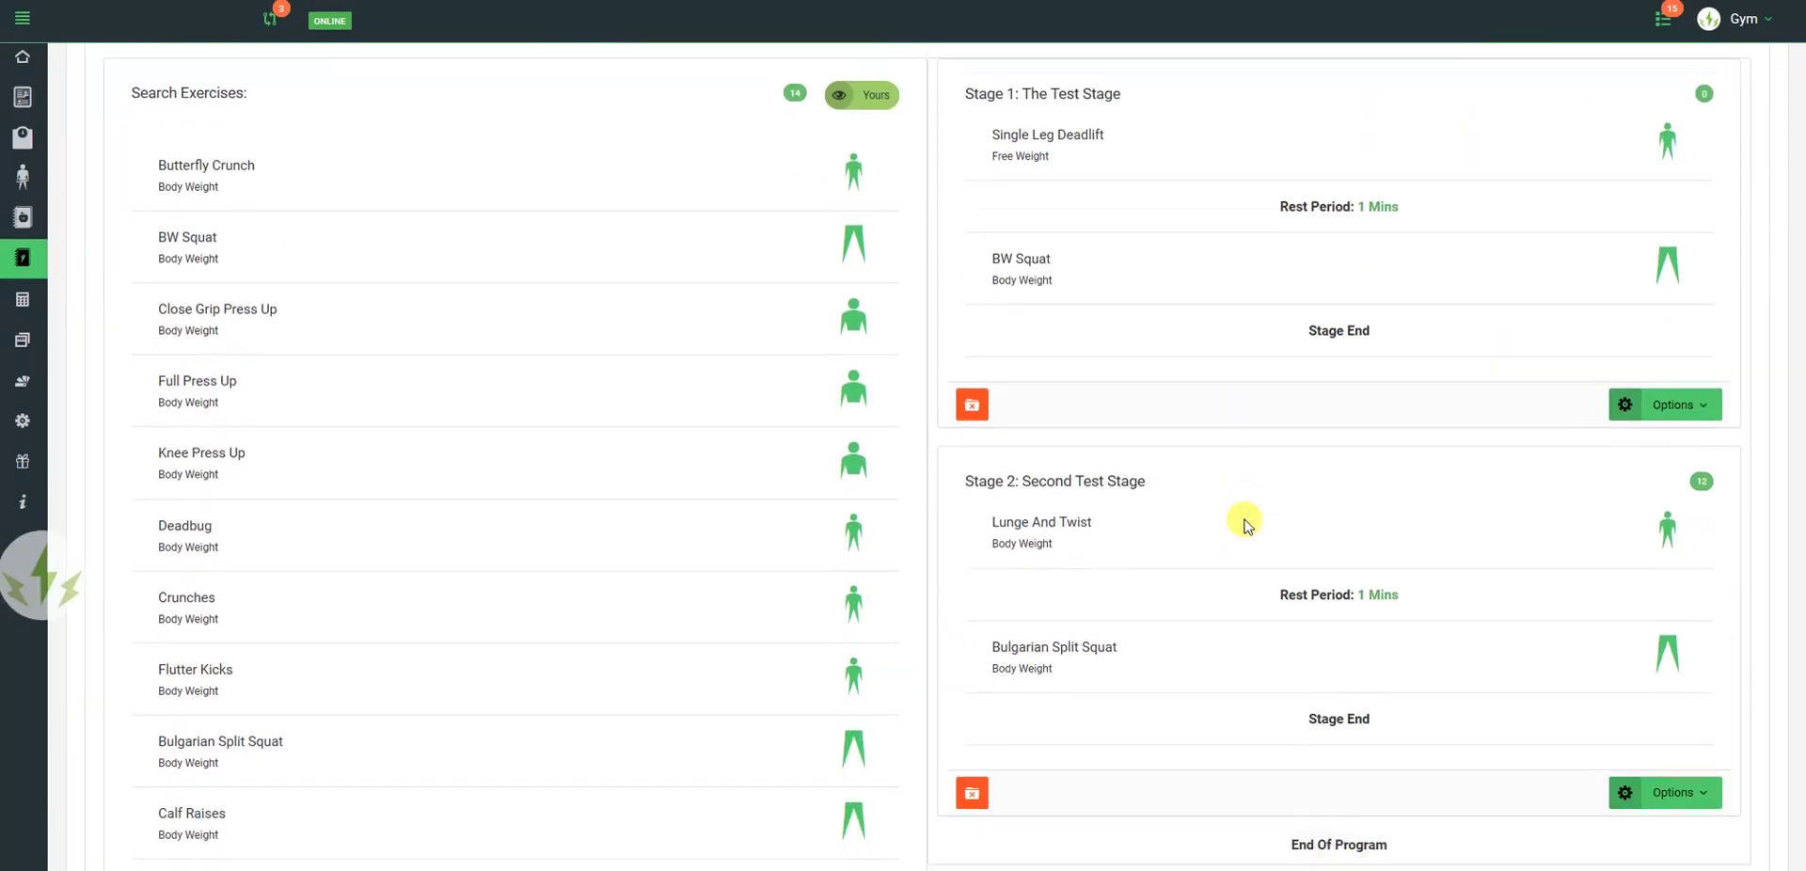
{"action": "scroll", "coordinate": [1246, 525], "scroll_direction": "down", "scroll_amount": 5}
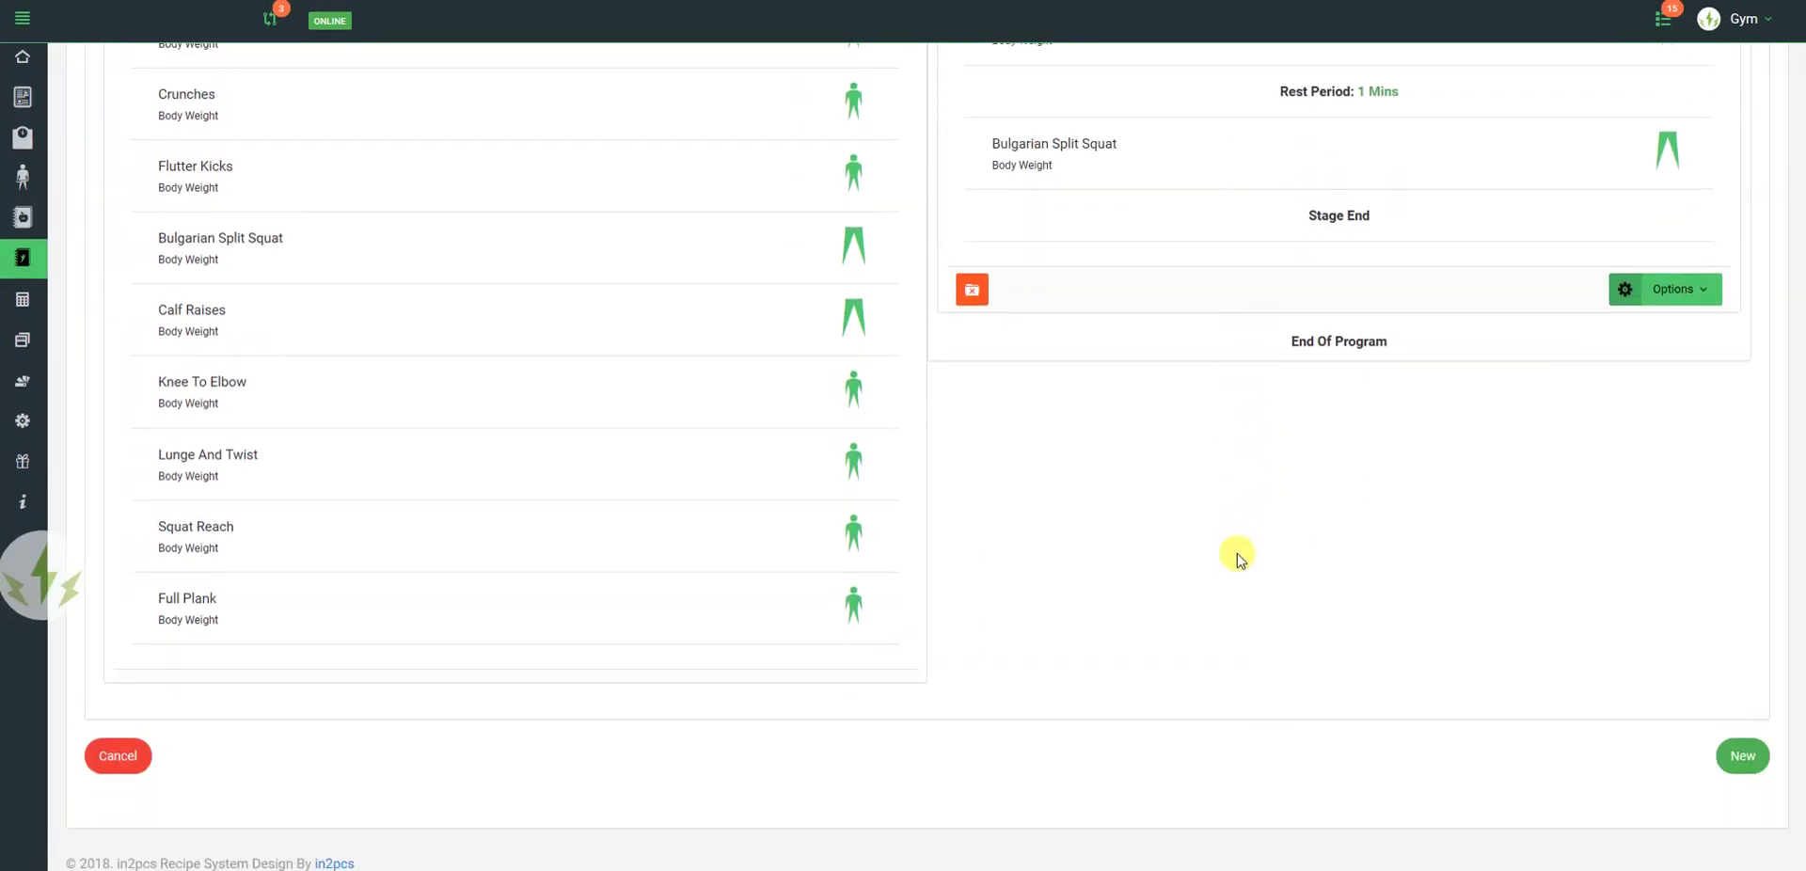
{"action": "scroll", "coordinate": [1237, 564], "scroll_direction": "up", "scroll_amount": 10}
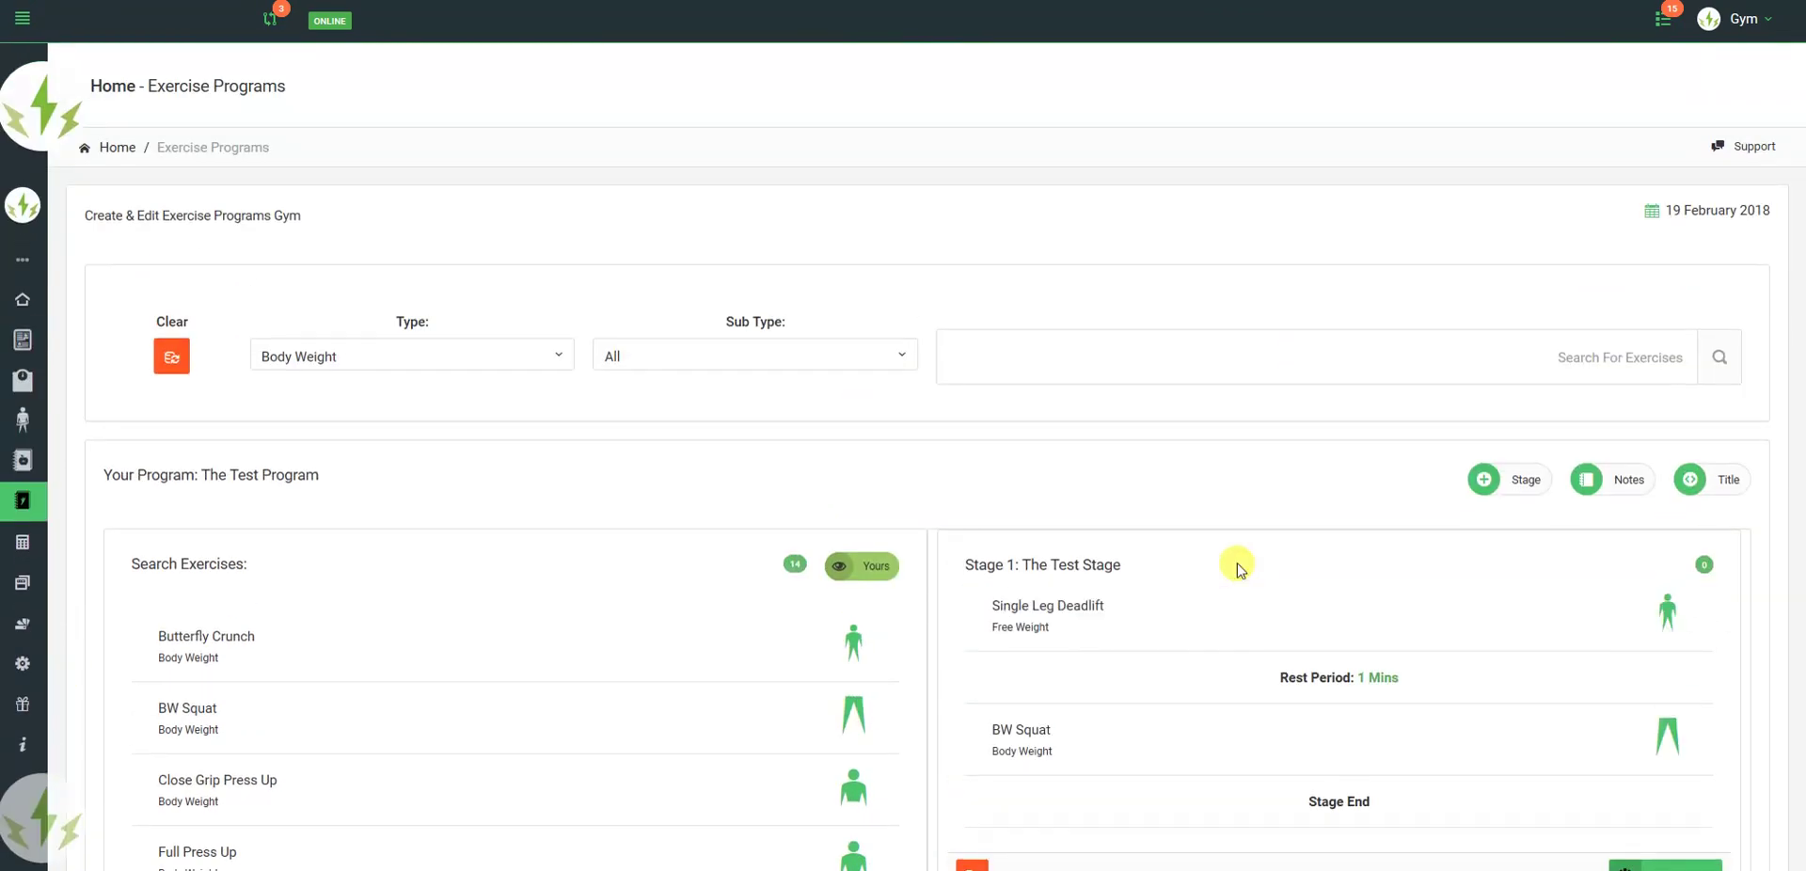
{"action": "scroll", "coordinate": [1237, 564], "scroll_direction": "down", "scroll_amount": 10}
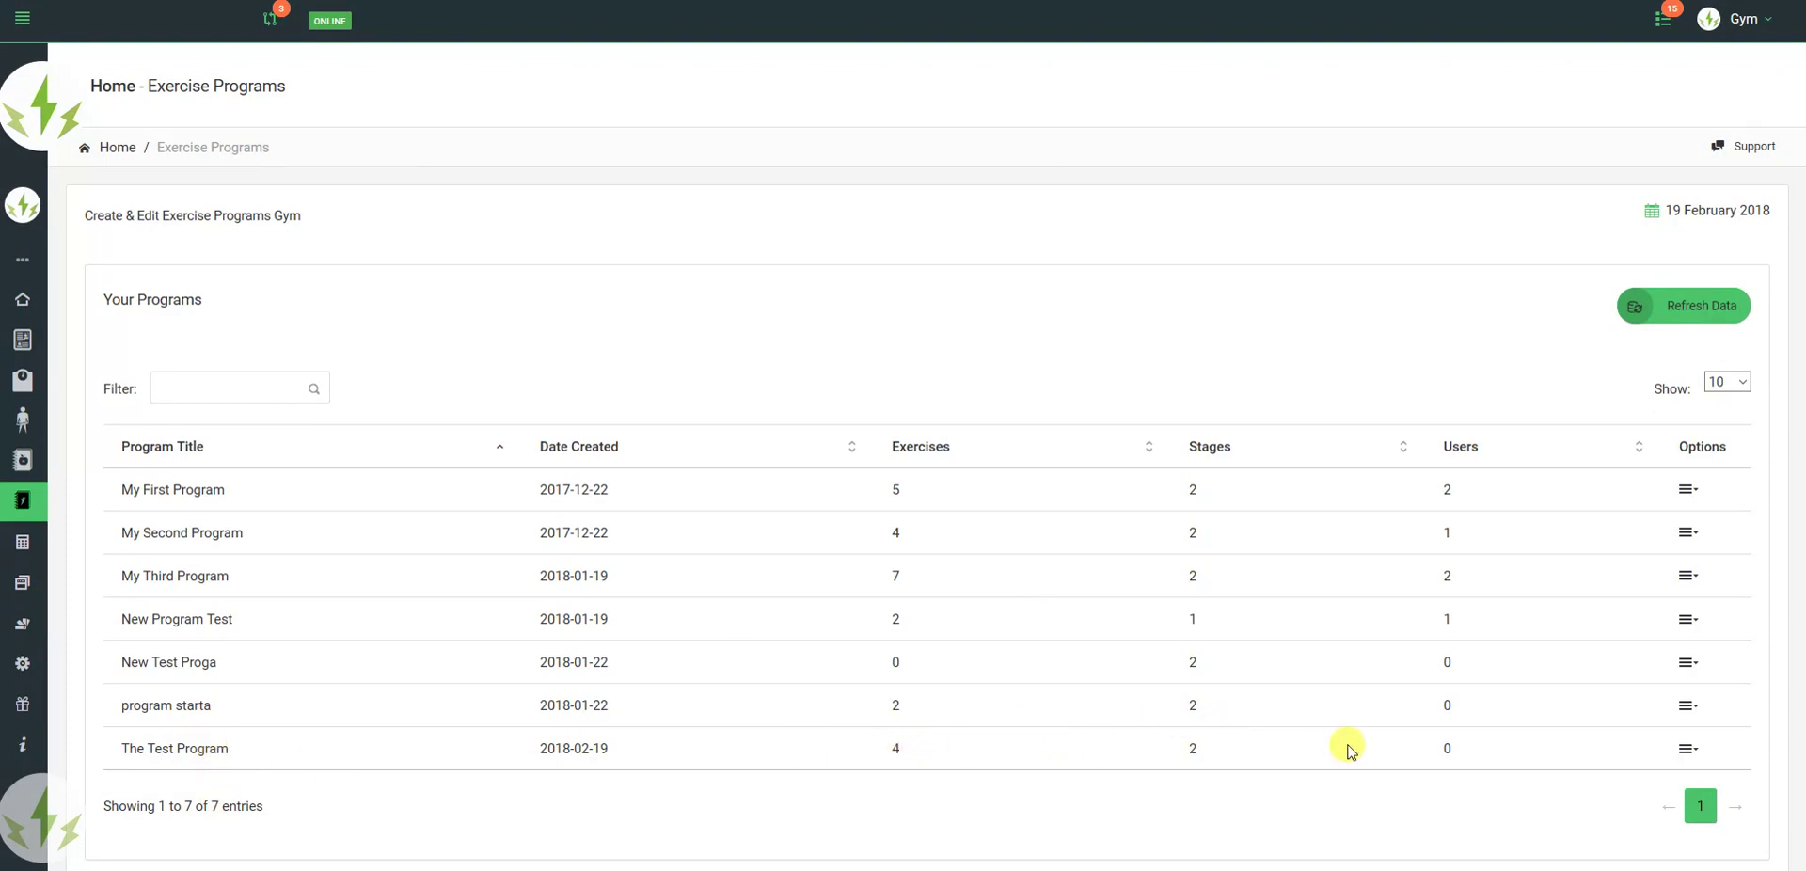
Step: Grant all three clients access to The Test Program through the Select From Check List option
{"action": "left_click", "coordinate": [1686, 749]}
{"action": "scroll", "coordinate": [1571, 659], "scroll_direction": "down", "scroll_amount": 2}
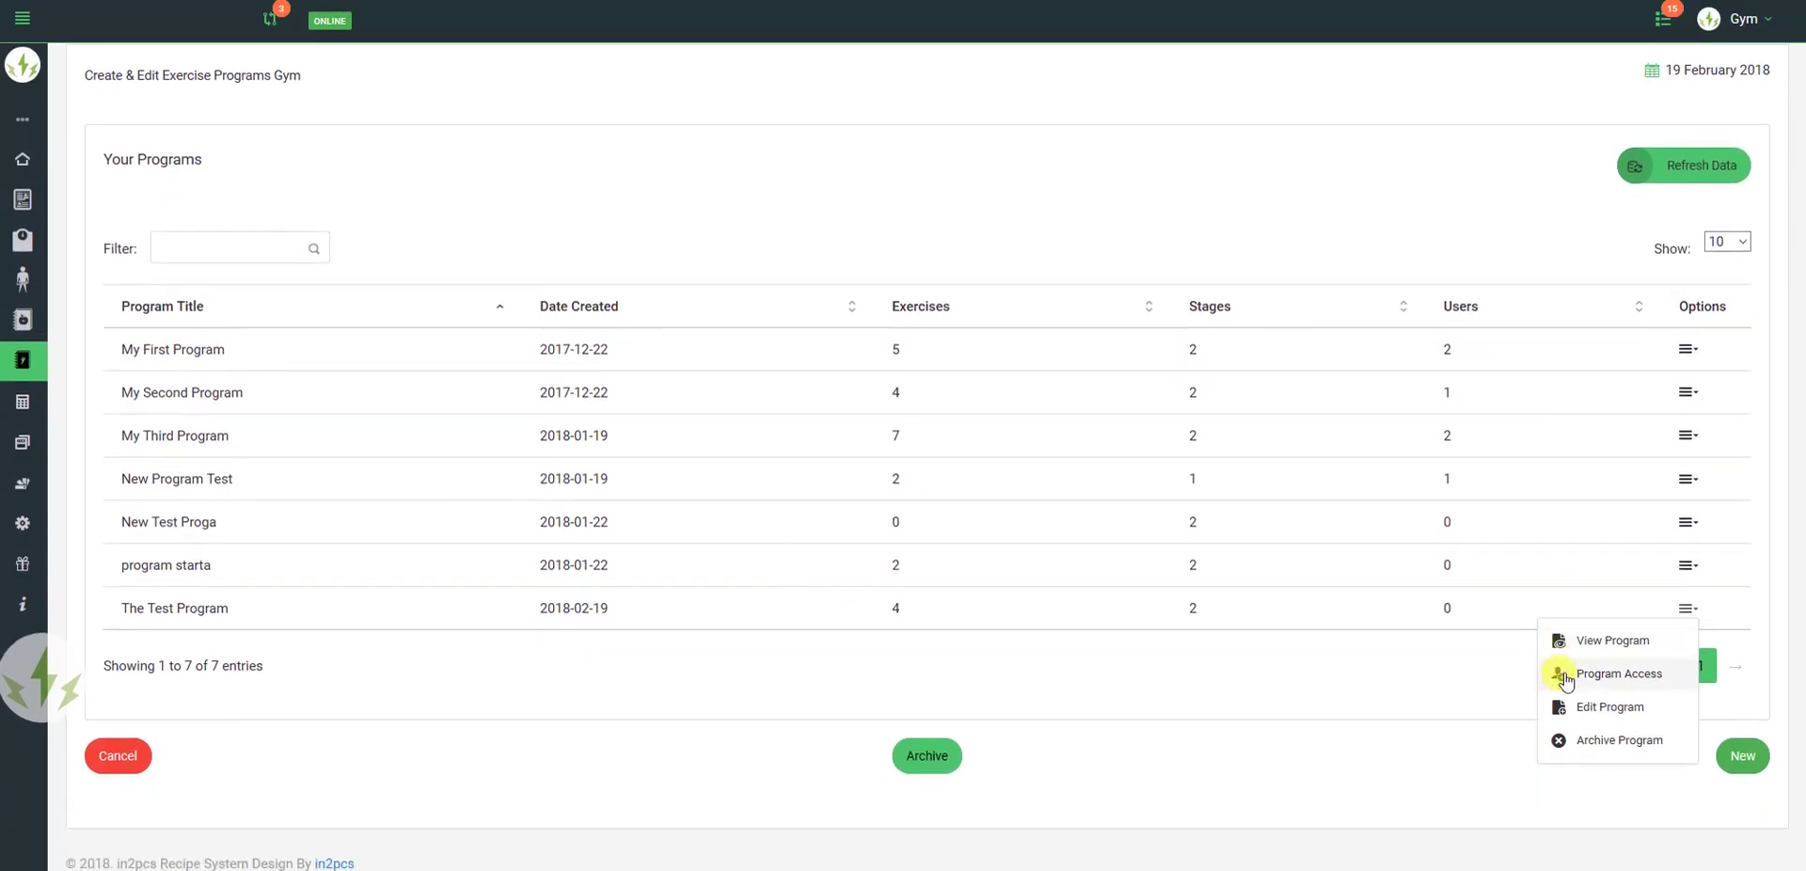
{"action": "left_click", "coordinate": [1590, 675]}
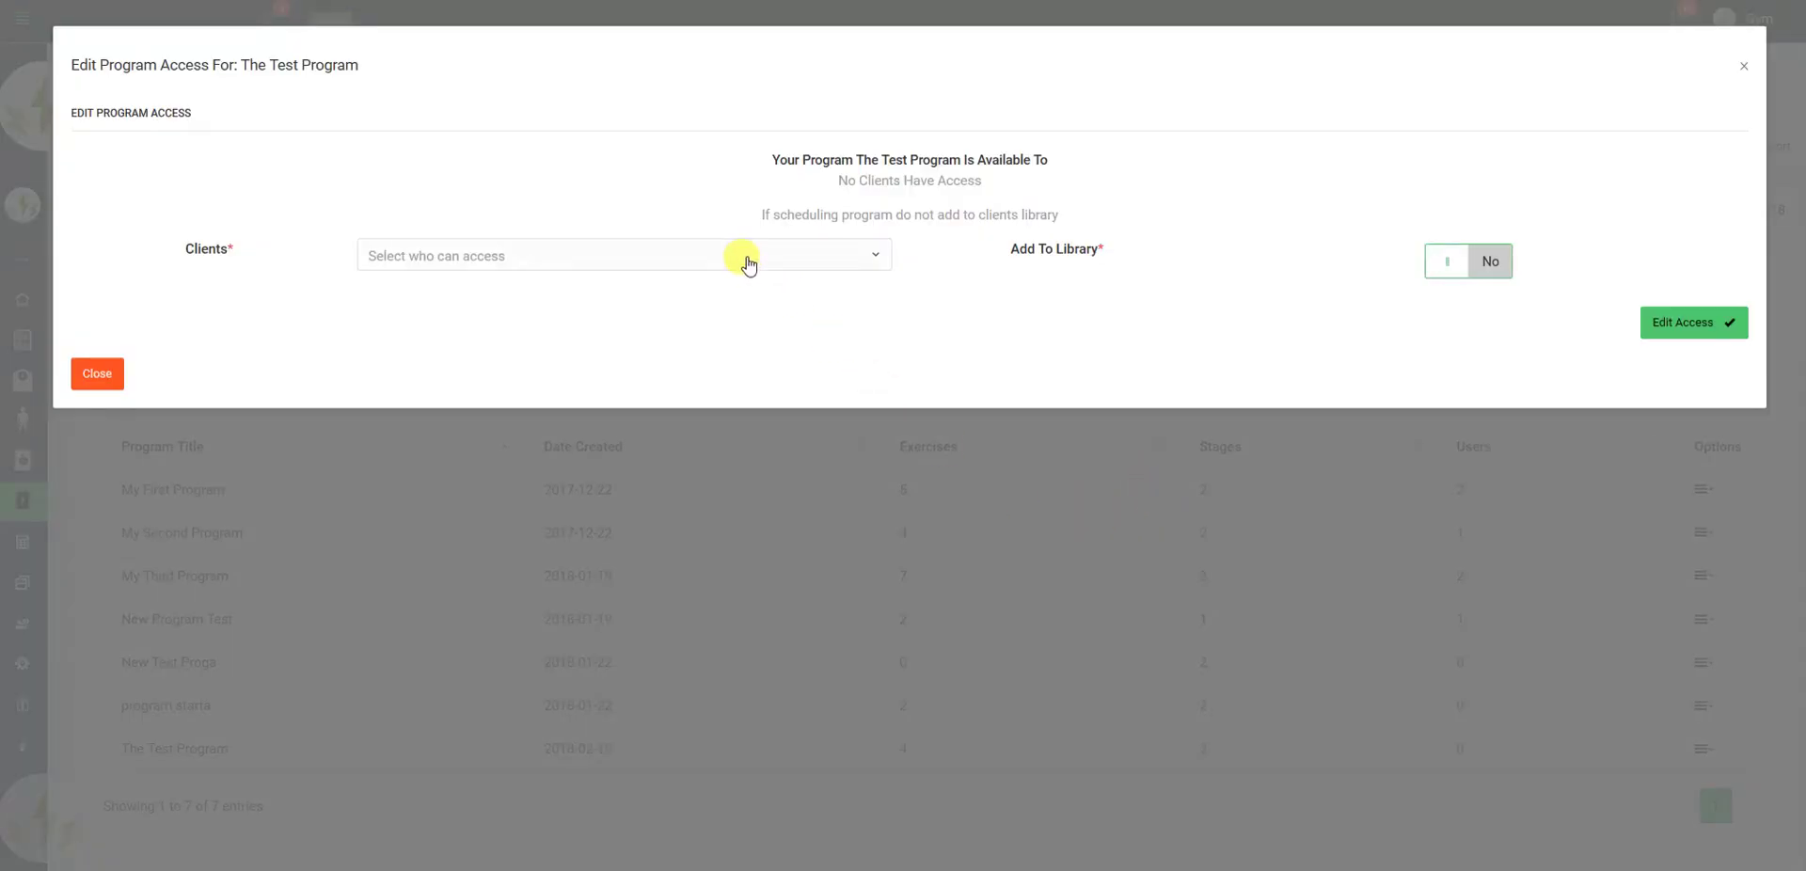
{"action": "left_click", "coordinate": [746, 256]}
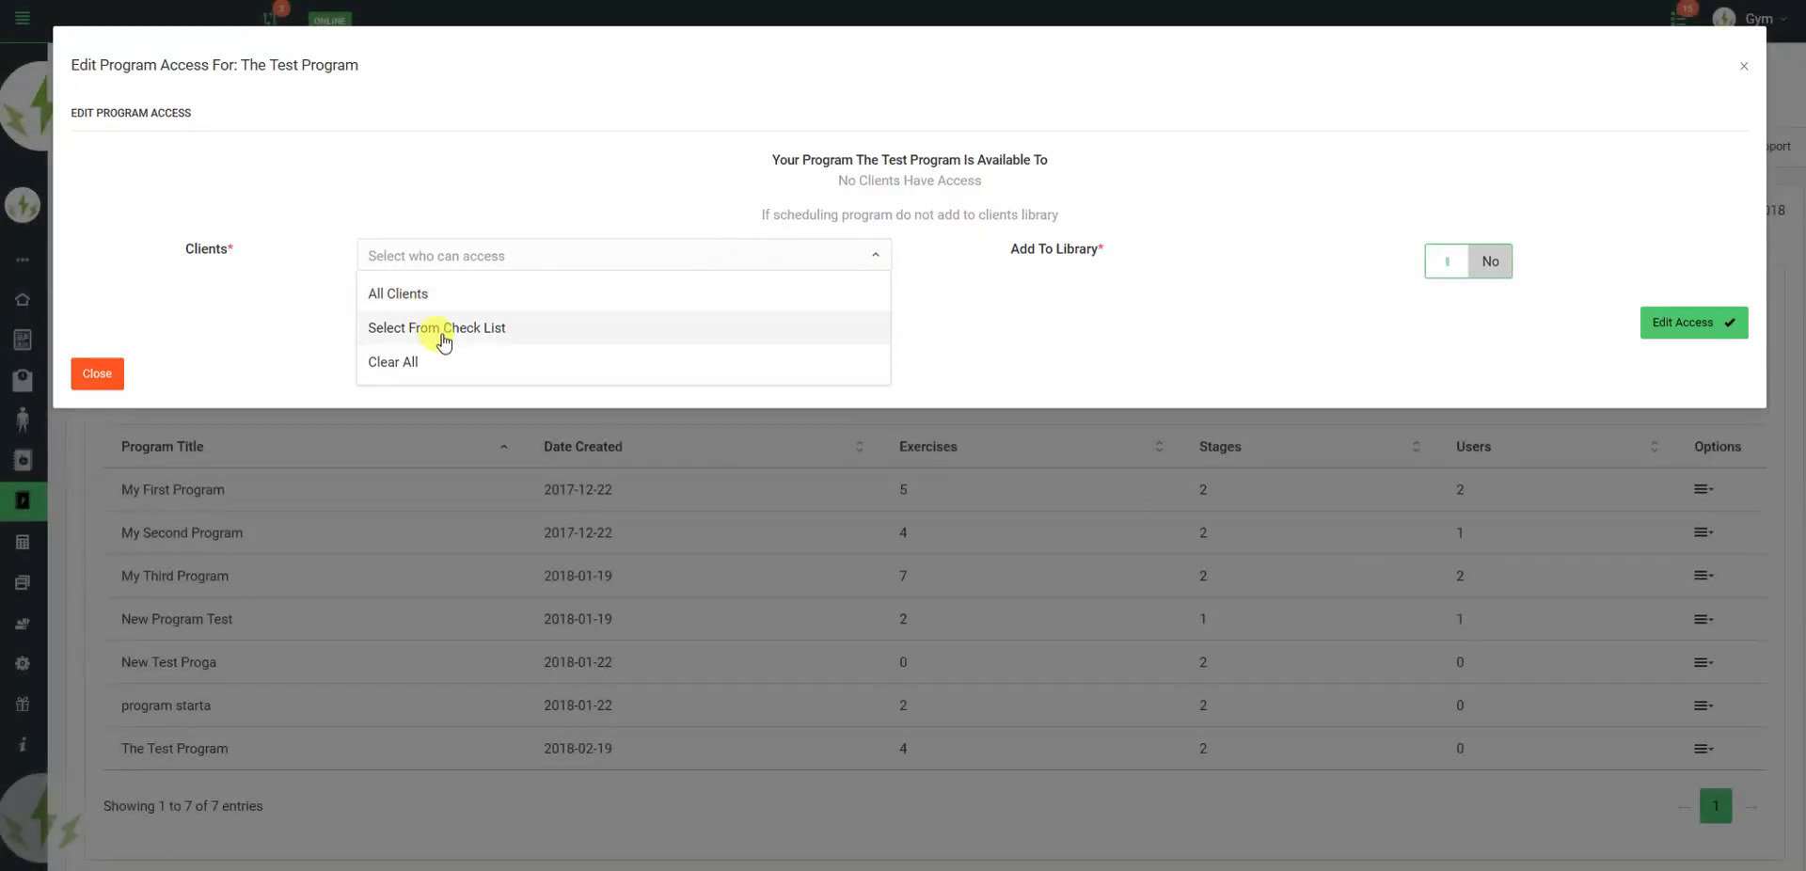
{"action": "left_click", "coordinate": [423, 327]}
{"action": "left_click", "coordinate": [154, 346]}
{"action": "left_click", "coordinate": [571, 335]}
{"action": "left_click", "coordinate": [973, 337]}
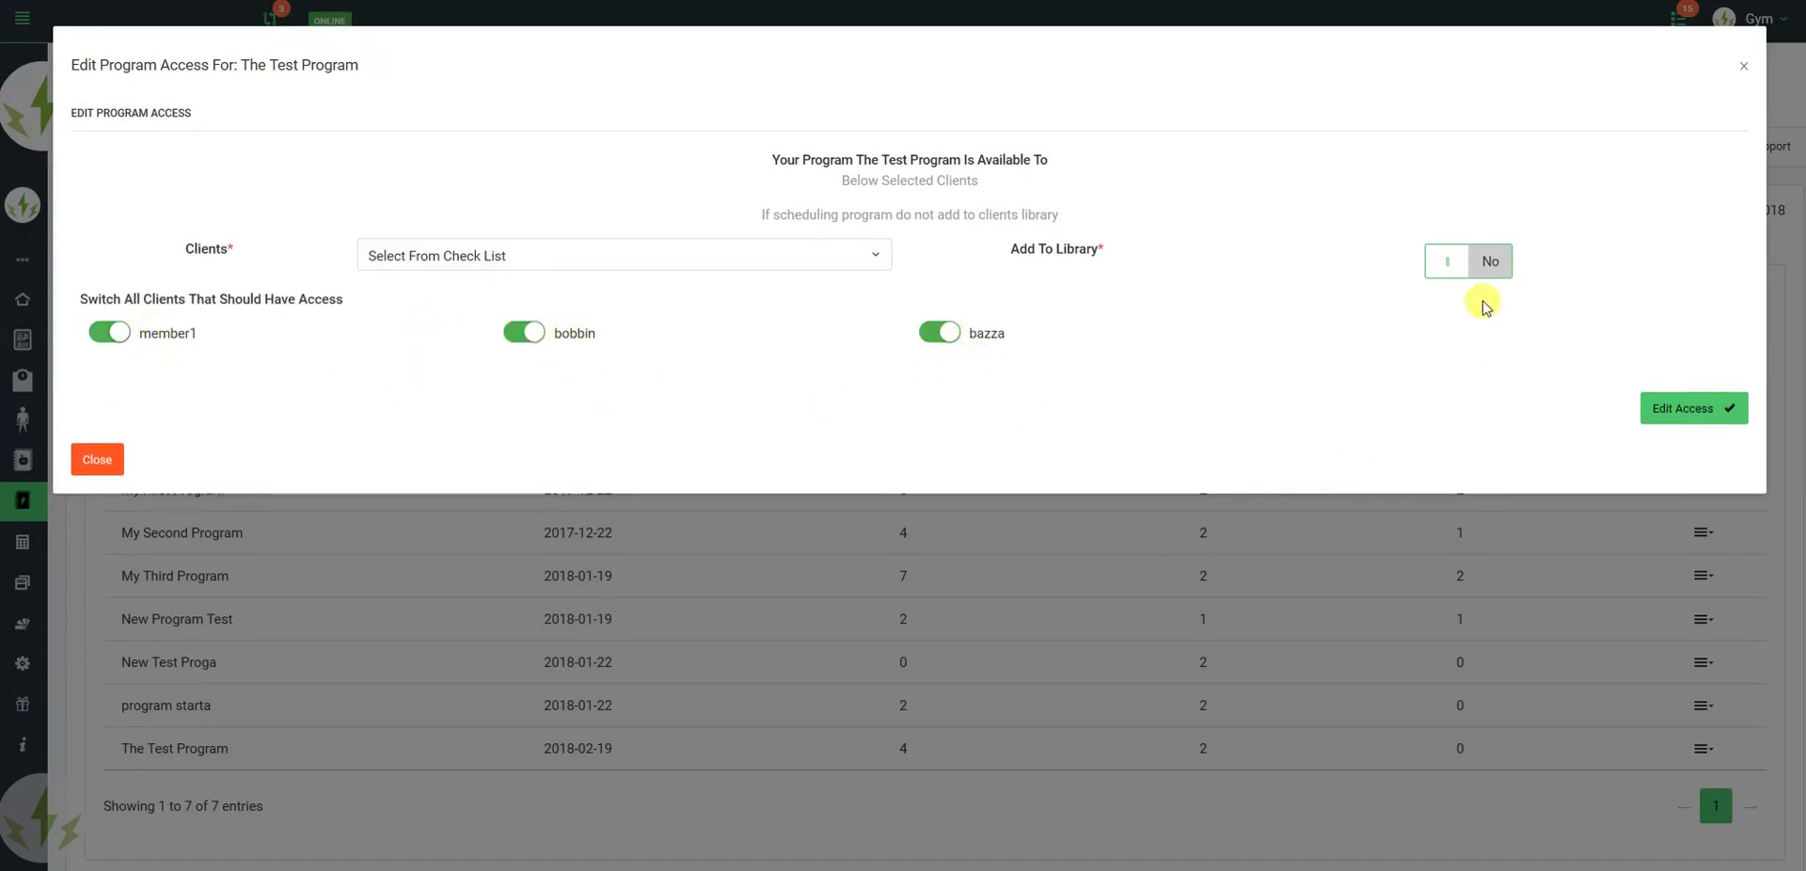
{"action": "left_click", "coordinate": [1675, 407]}
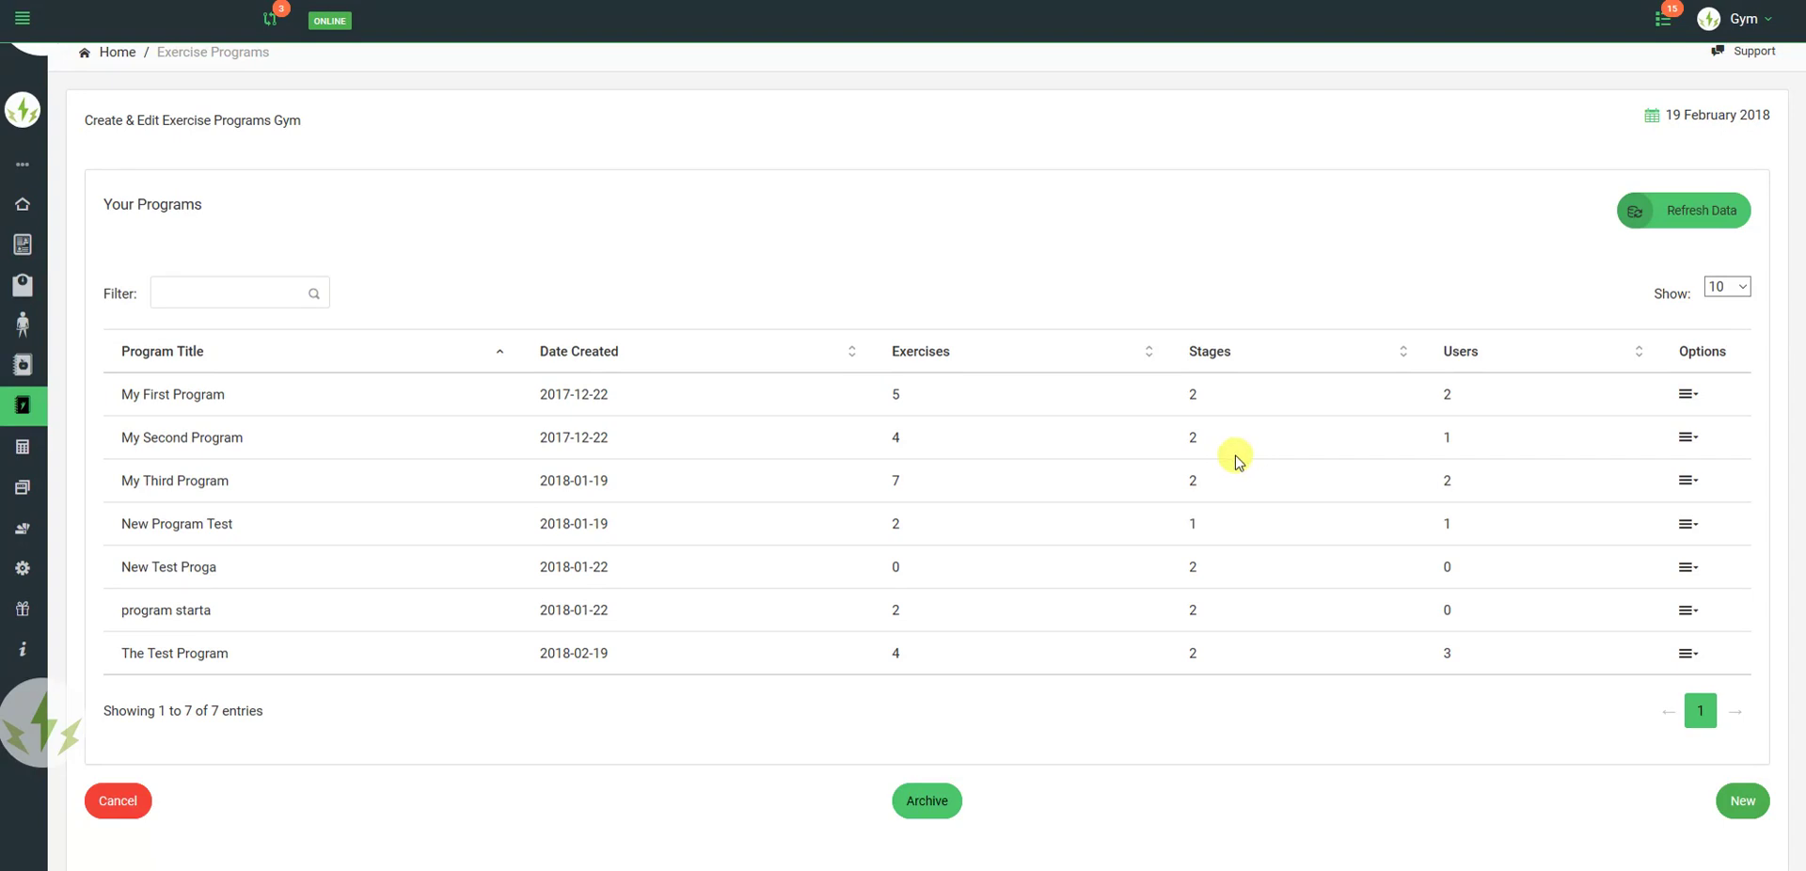
Step: Start a new schedule for The Test Program and choose the client
{"action": "scroll", "coordinate": [1217, 516], "scroll_direction": "down", "scroll_amount": 2}
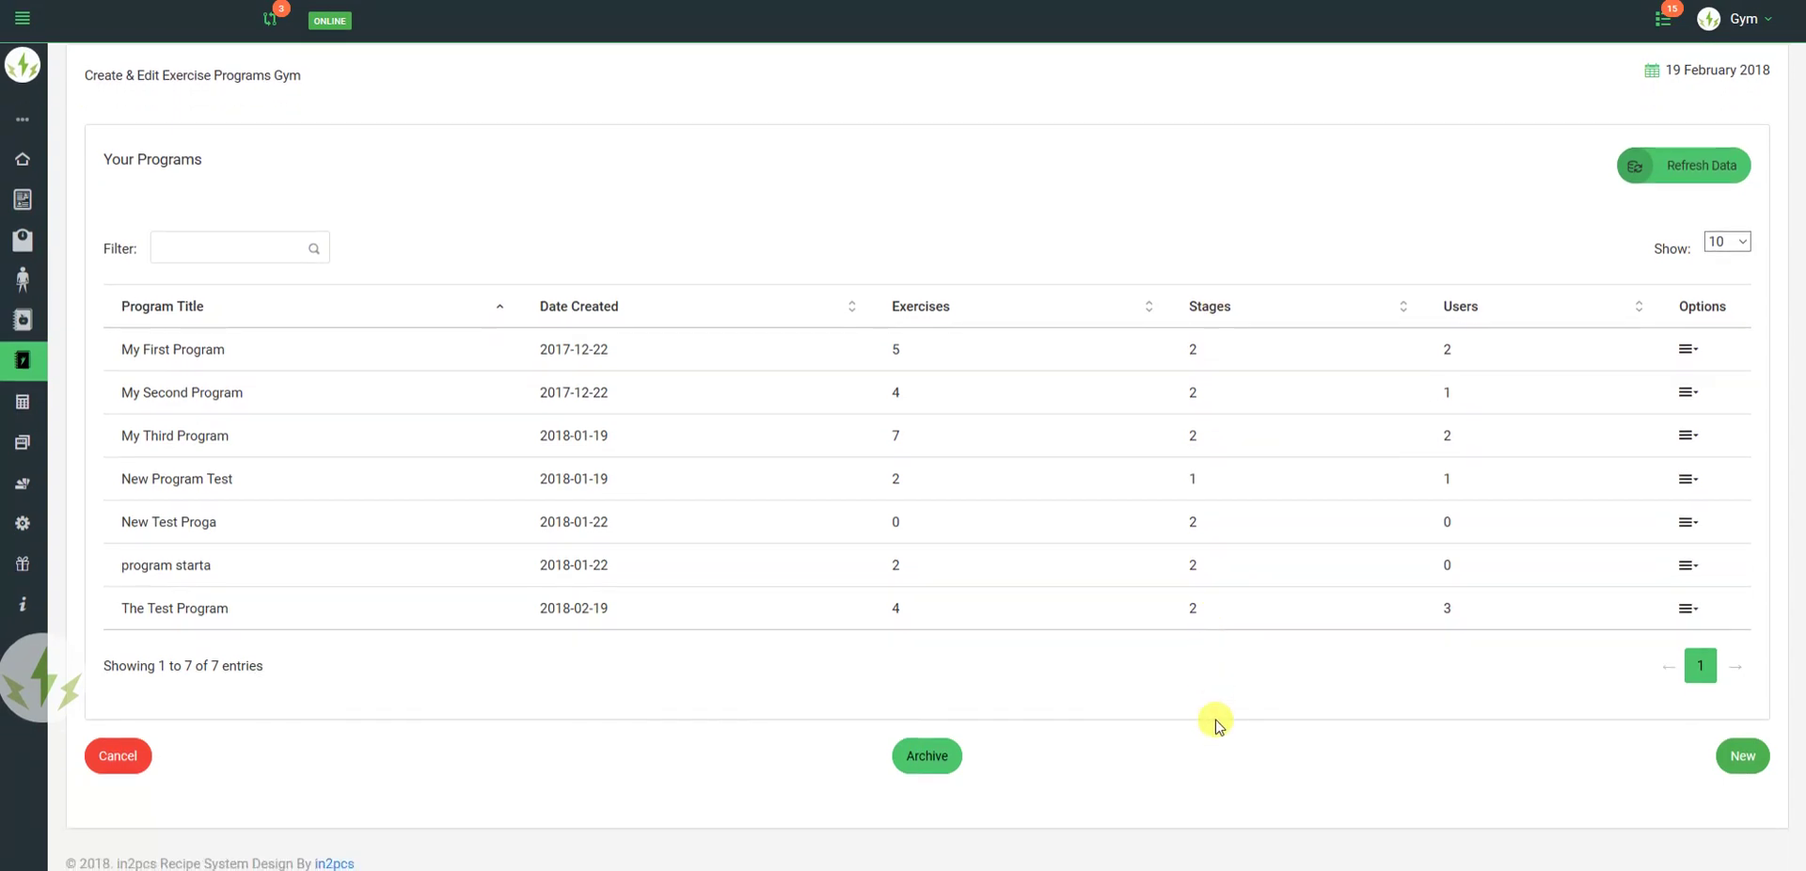
{"action": "left_click", "coordinate": [1684, 606]}
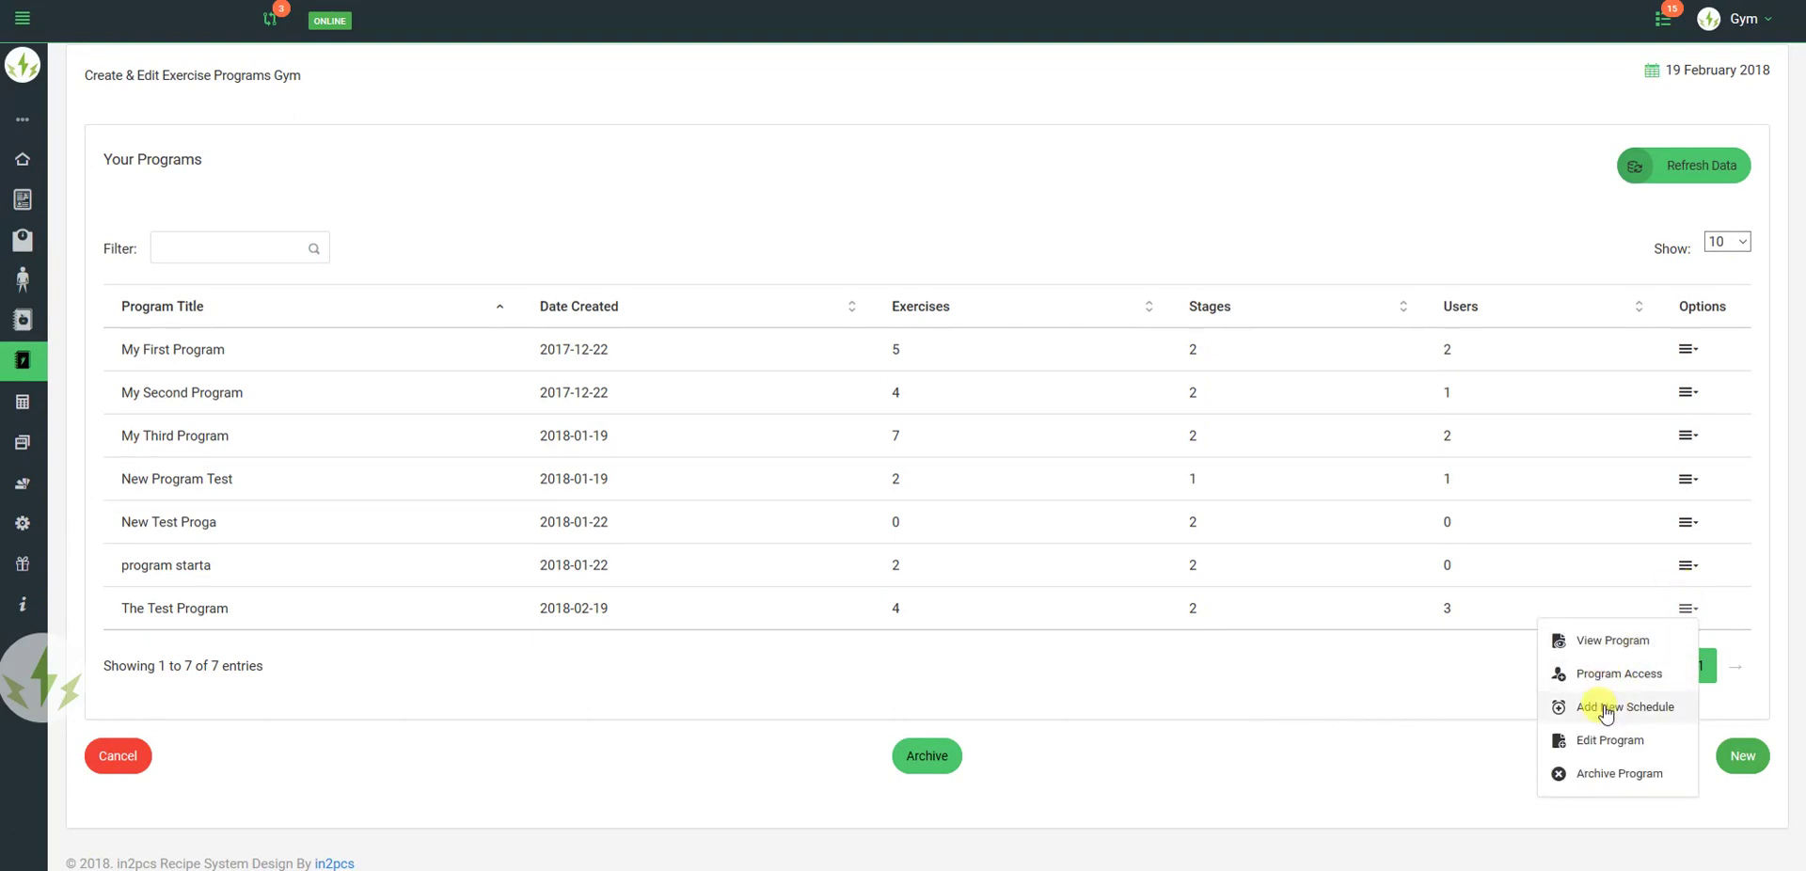
{"action": "left_click", "coordinate": [1604, 707]}
{"action": "left_click", "coordinate": [905, 217]}
{"action": "left_click", "coordinate": [875, 306]}
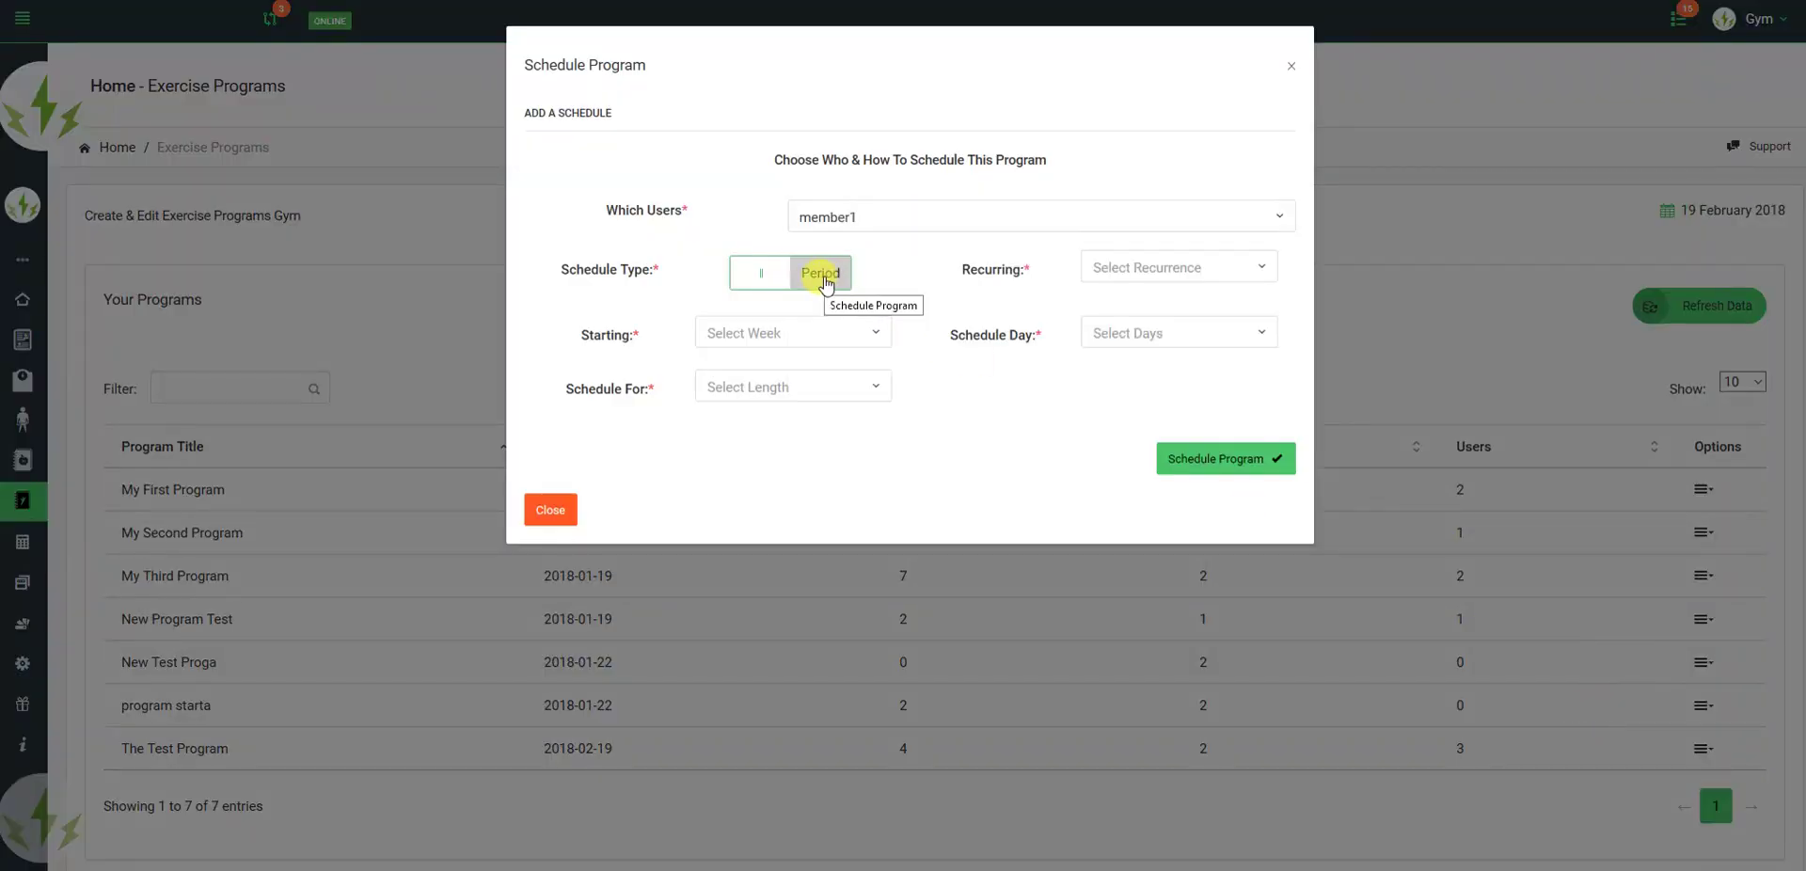
Step: Keep the period schedule type and set the recurrence to Weekly
{"action": "left_click", "coordinate": [826, 281]}
{"action": "left_click", "coordinate": [826, 280]}
{"action": "left_click", "coordinate": [1217, 269]}
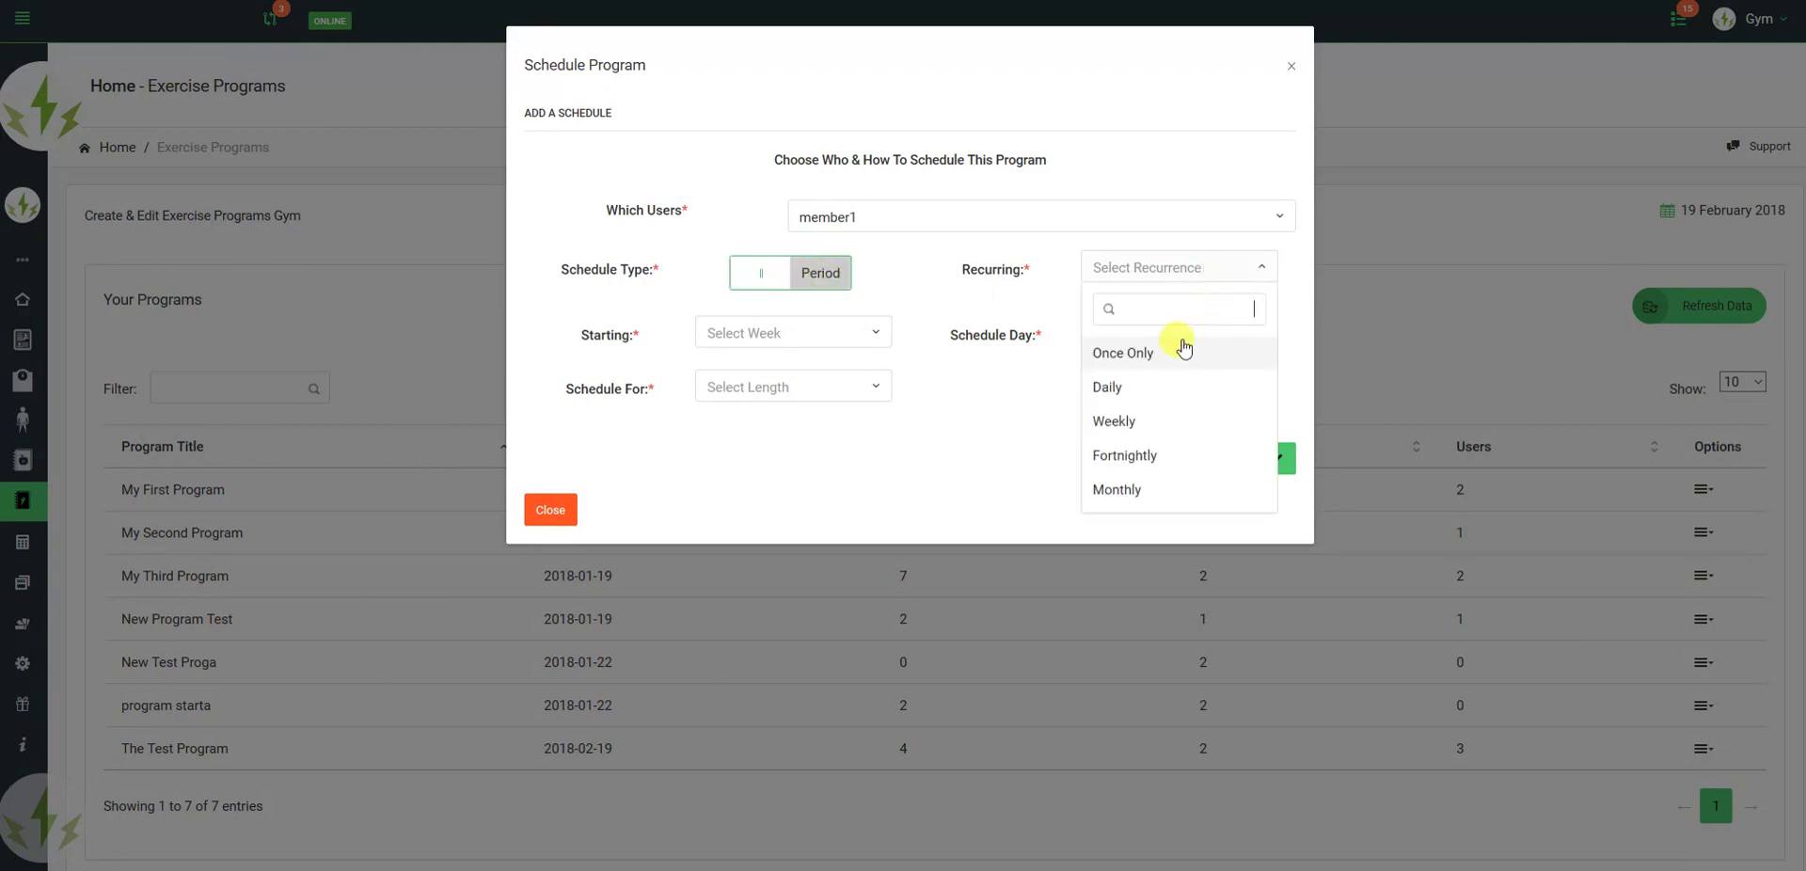
{"action": "left_click", "coordinate": [1139, 395]}
{"action": "left_click", "coordinate": [1227, 269]}
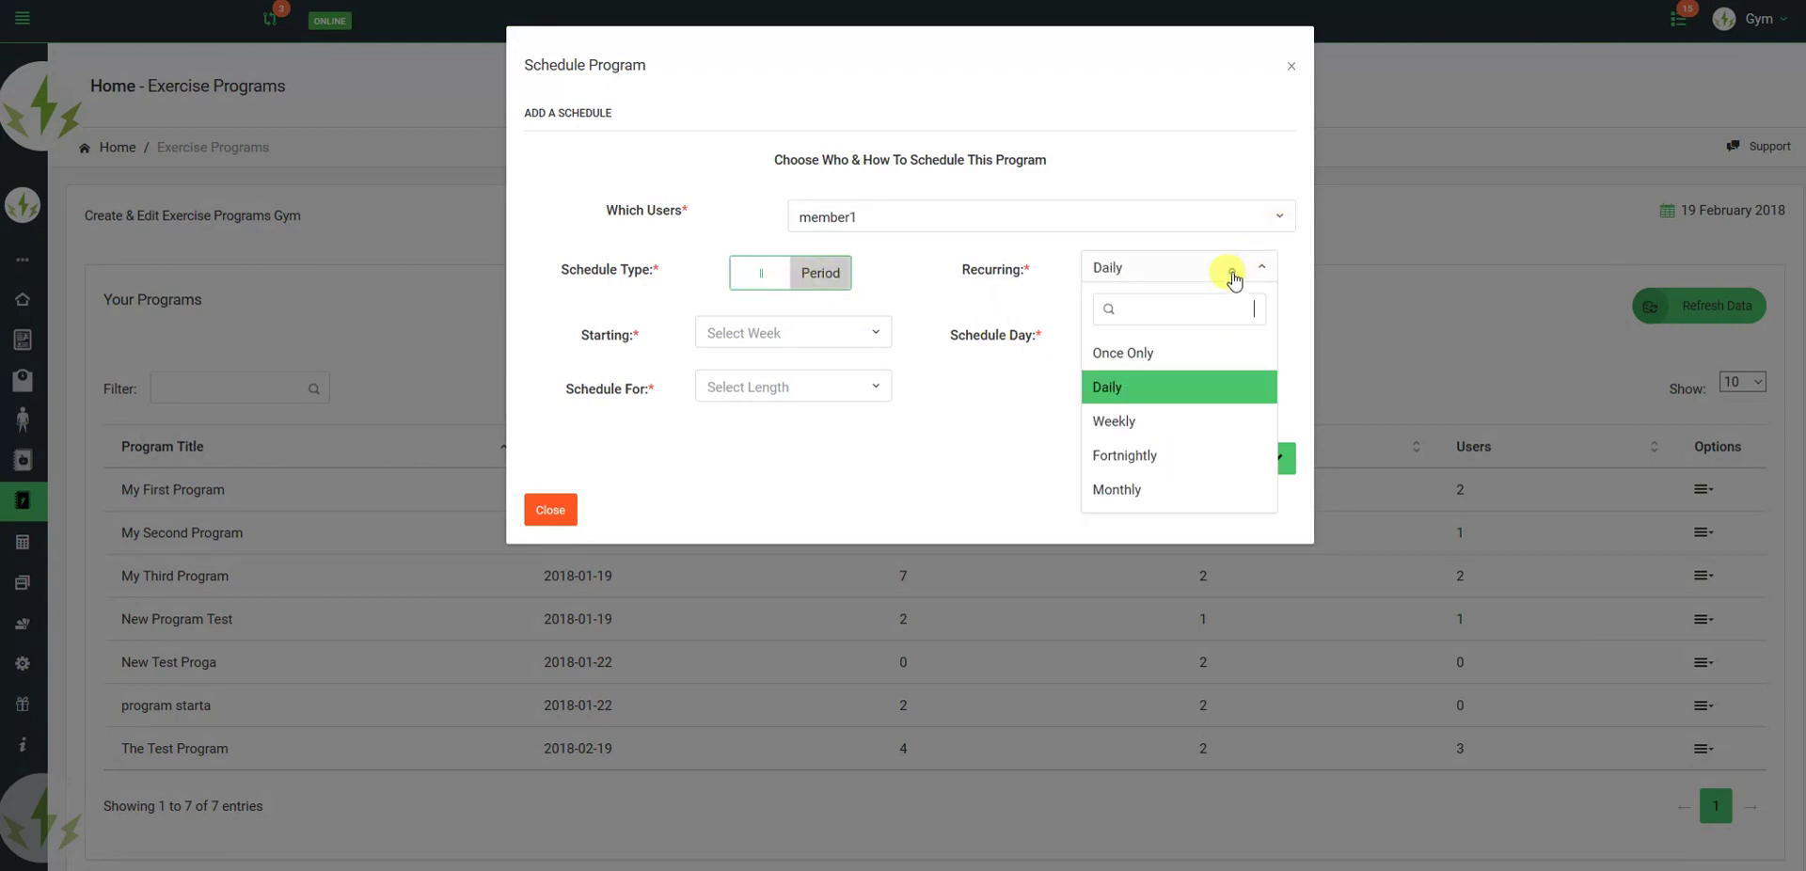
{"action": "left_click", "coordinate": [1137, 420]}
Step: Start This Week on Mondays, run Continuously, and save the schedule
{"action": "left_click", "coordinate": [828, 329]}
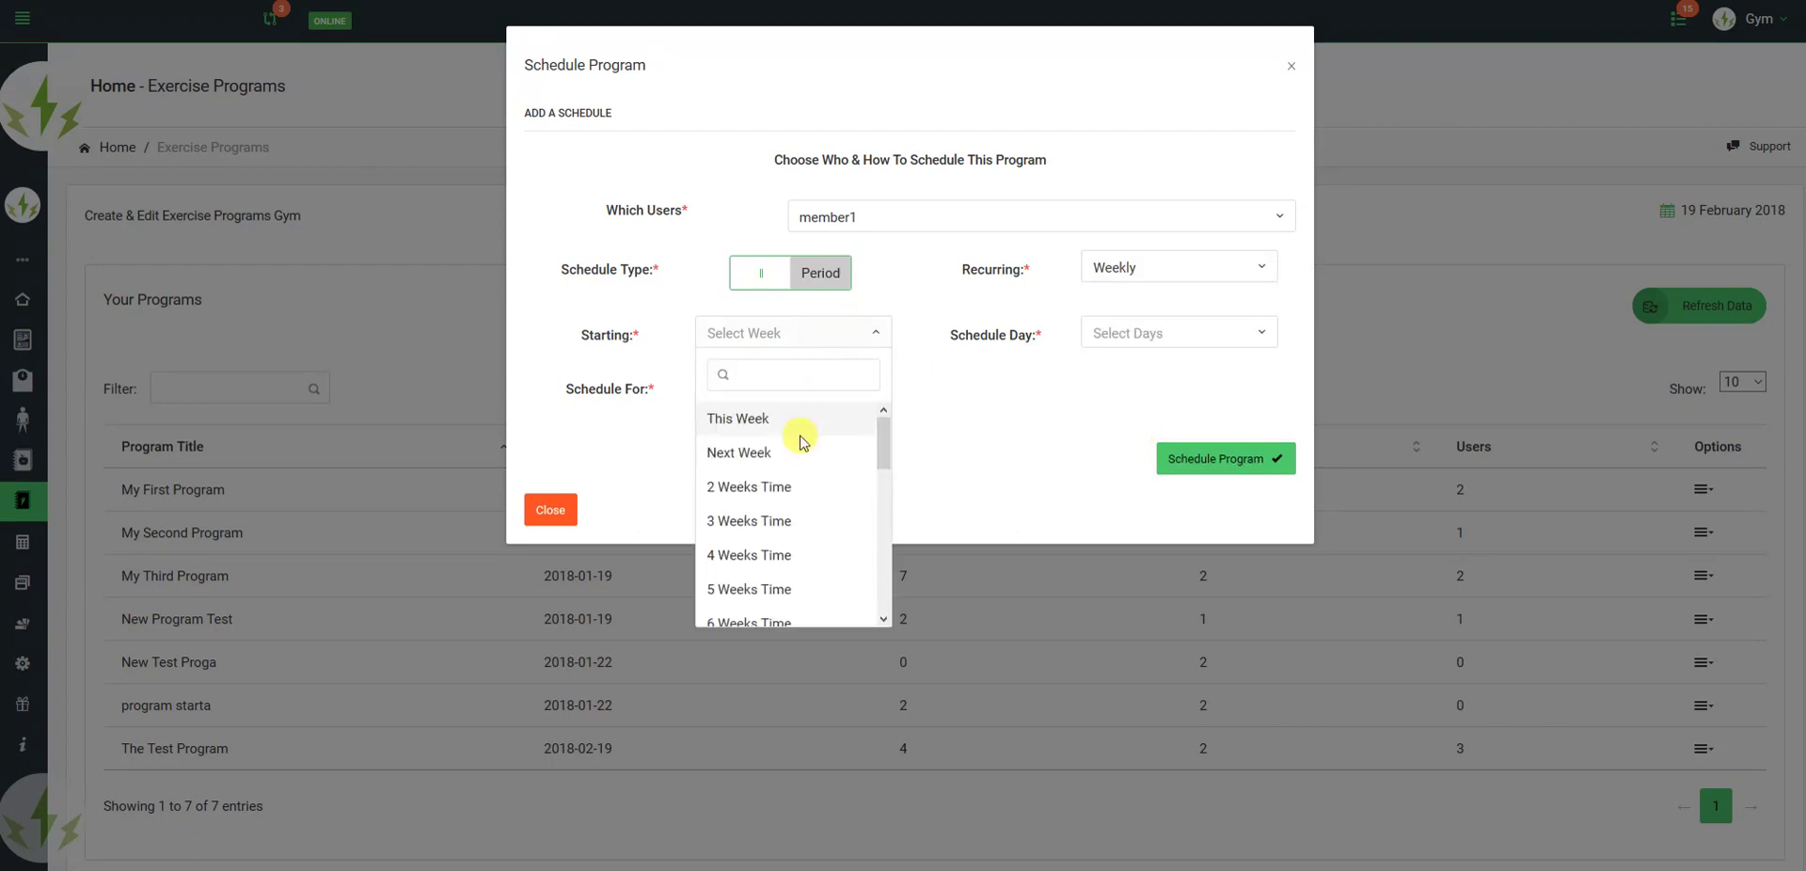
{"action": "left_click", "coordinate": [739, 417]}
{"action": "left_click", "coordinate": [1096, 335]}
{"action": "left_click", "coordinate": [1116, 419]}
{"action": "left_click", "coordinate": [816, 387]}
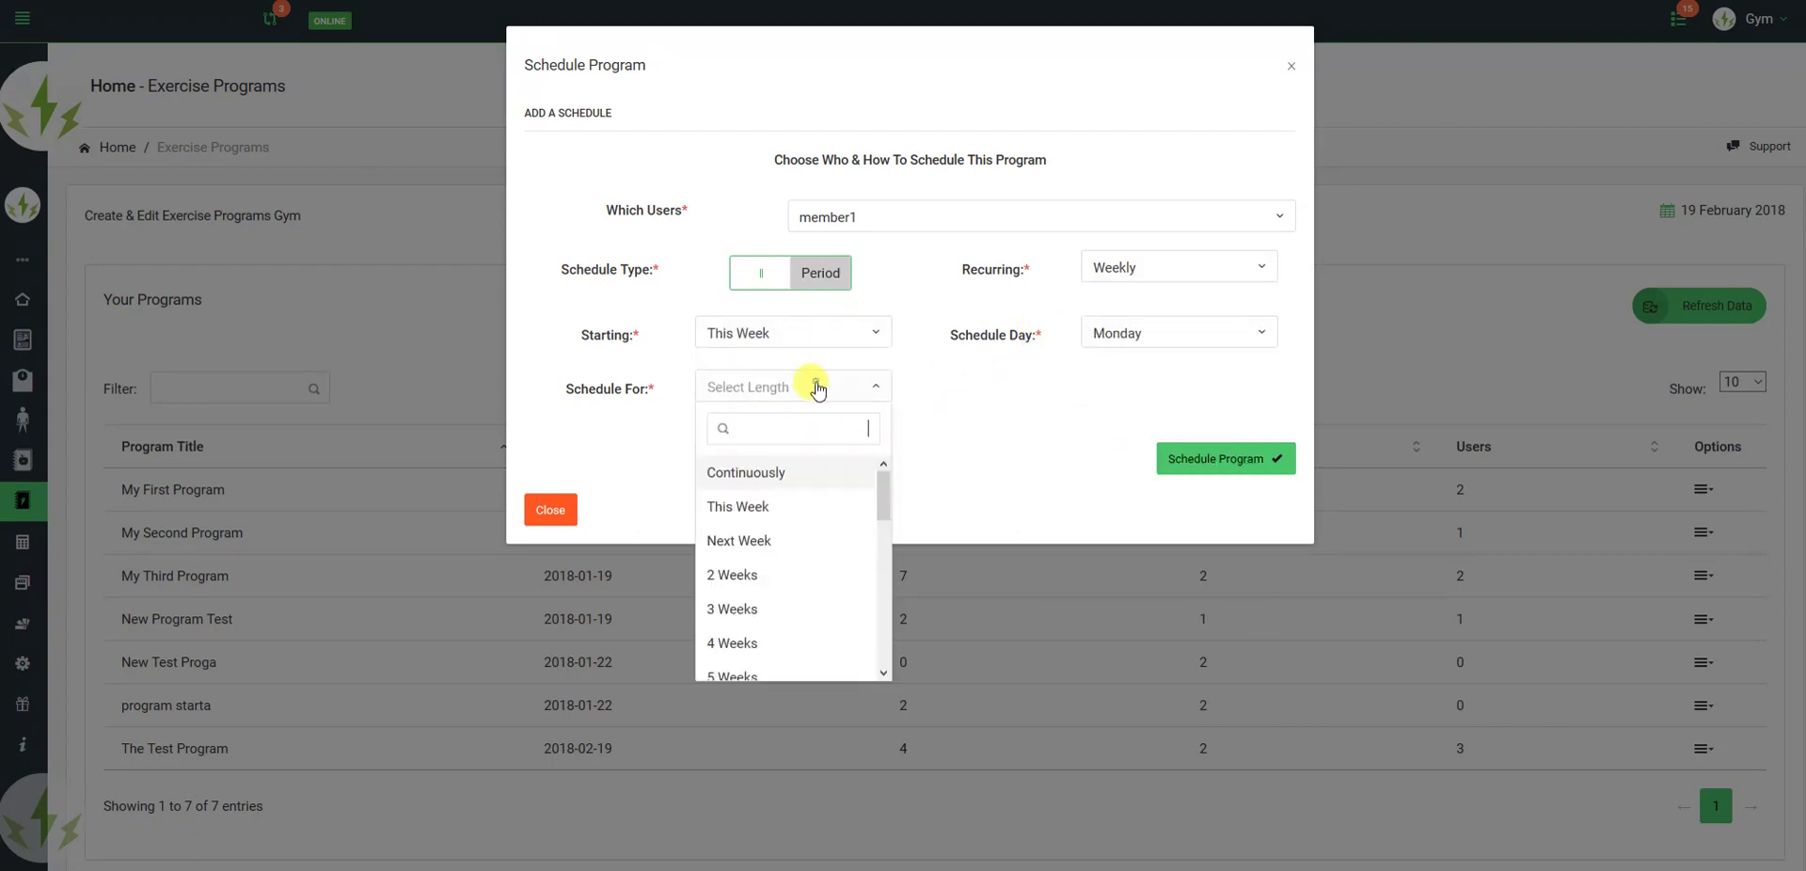
{"action": "left_click", "coordinate": [769, 484]}
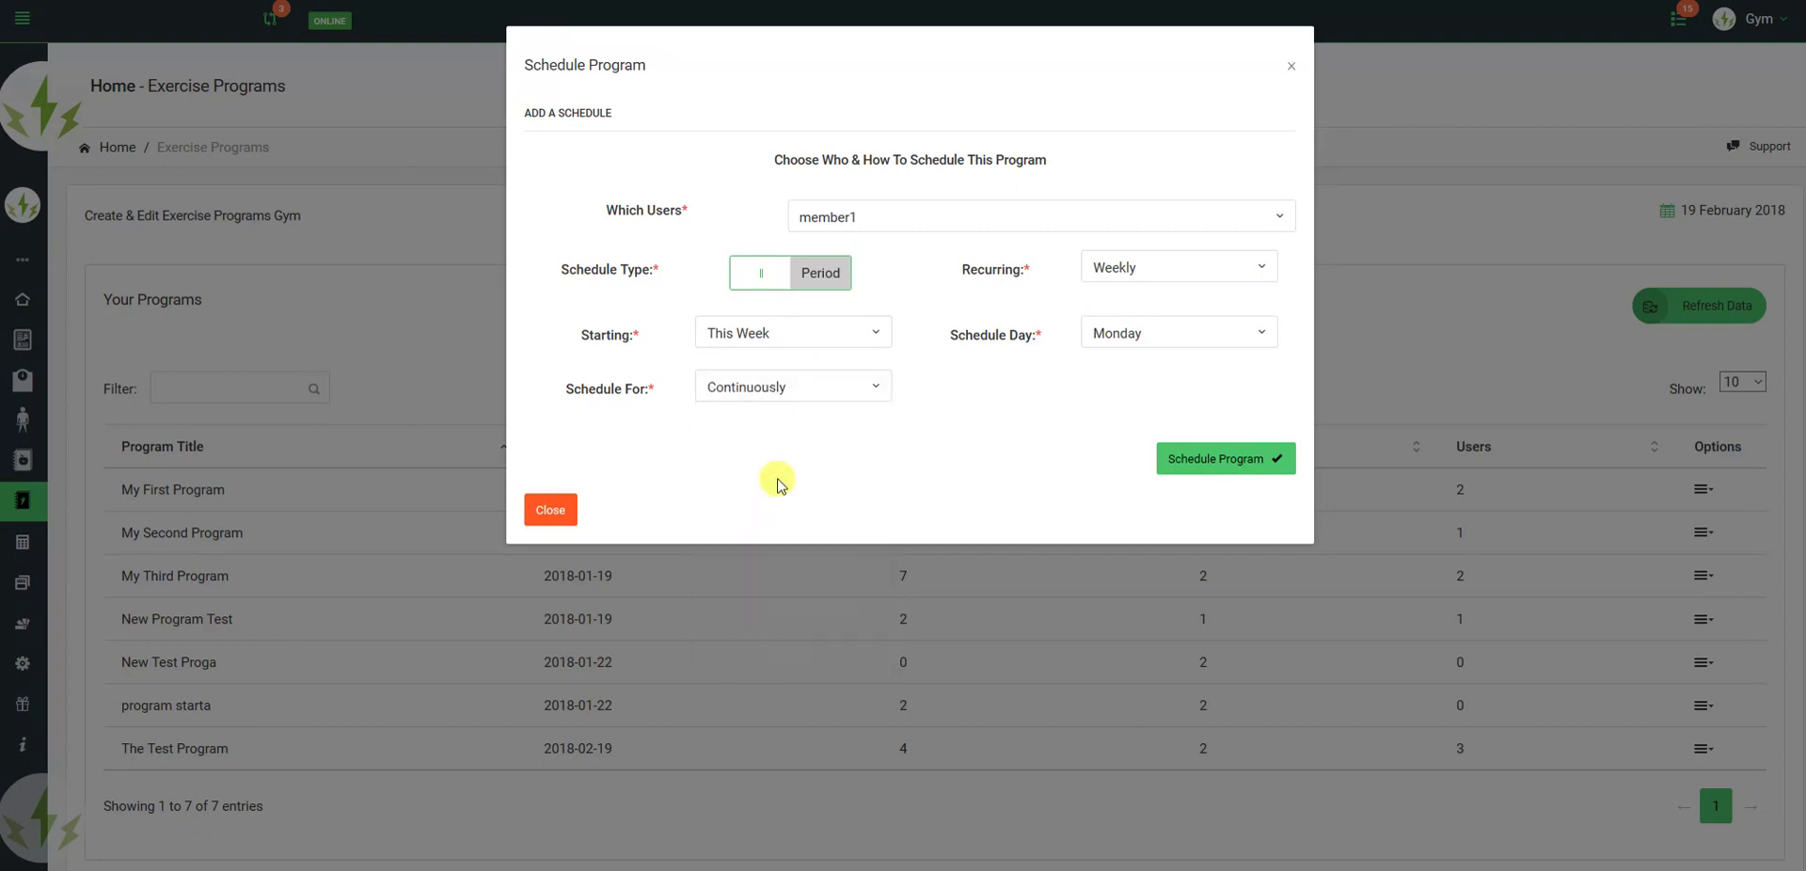
{"action": "left_click", "coordinate": [1190, 461]}
{"action": "scroll", "coordinate": [1188, 462], "scroll_direction": "down", "scroll_amount": 2}
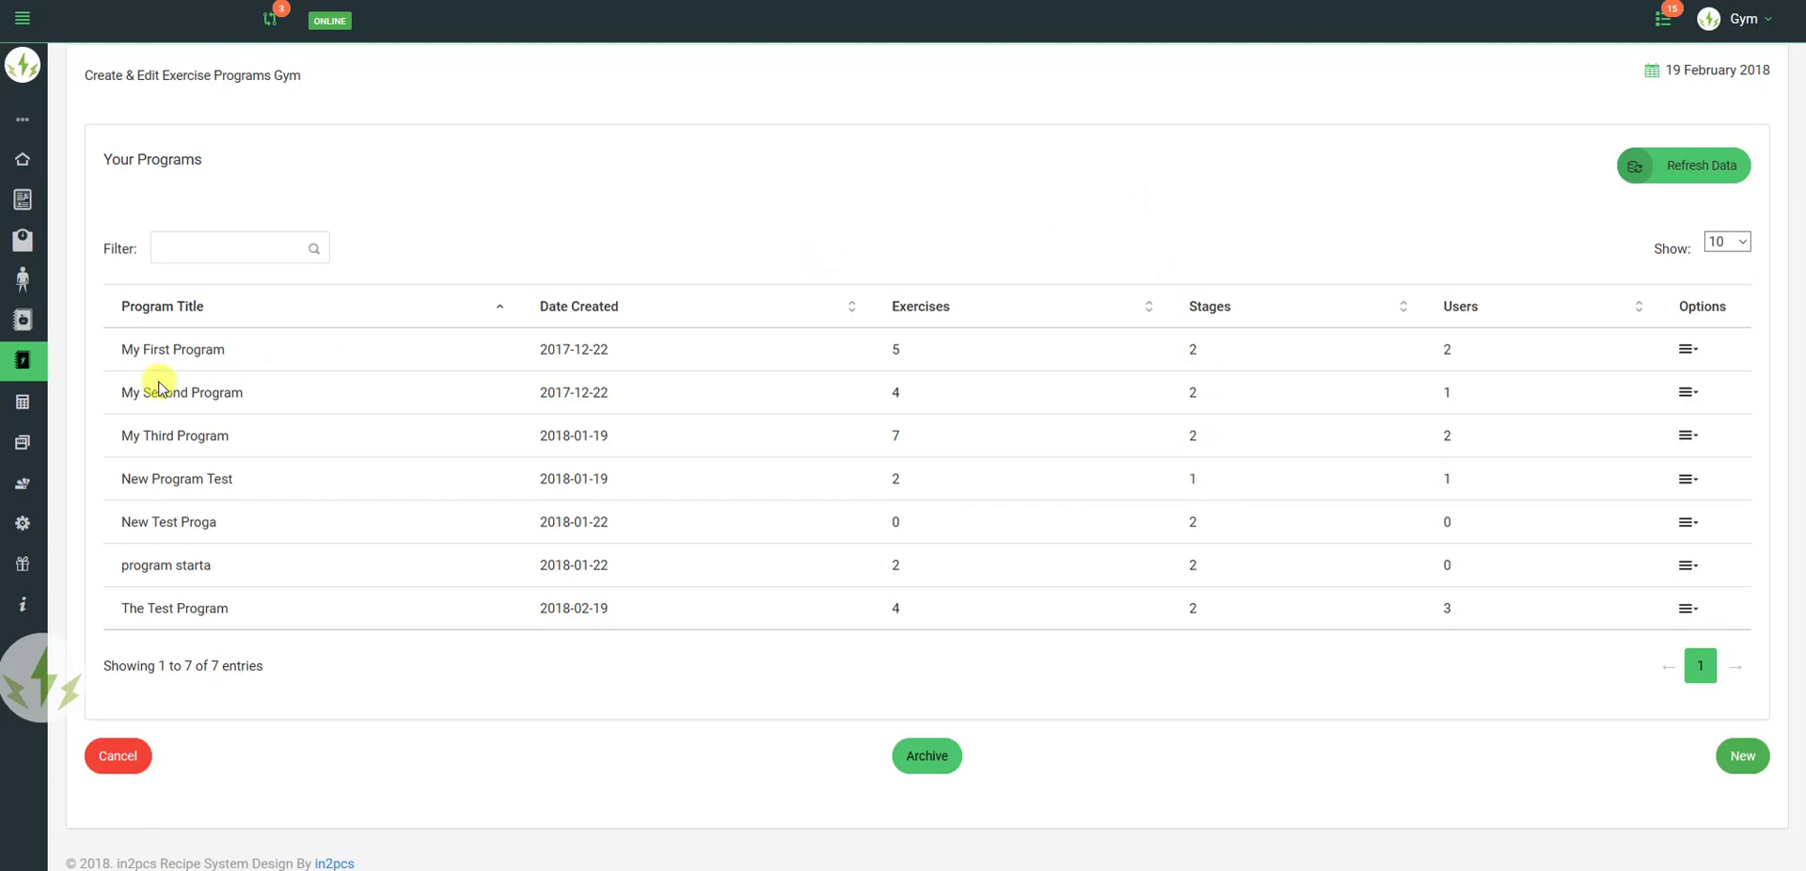
Step: Log out of the gym account and enter the member's username and password to sign in
{"action": "scroll", "coordinate": [1081, 242], "scroll_direction": "up", "scroll_amount": 3}
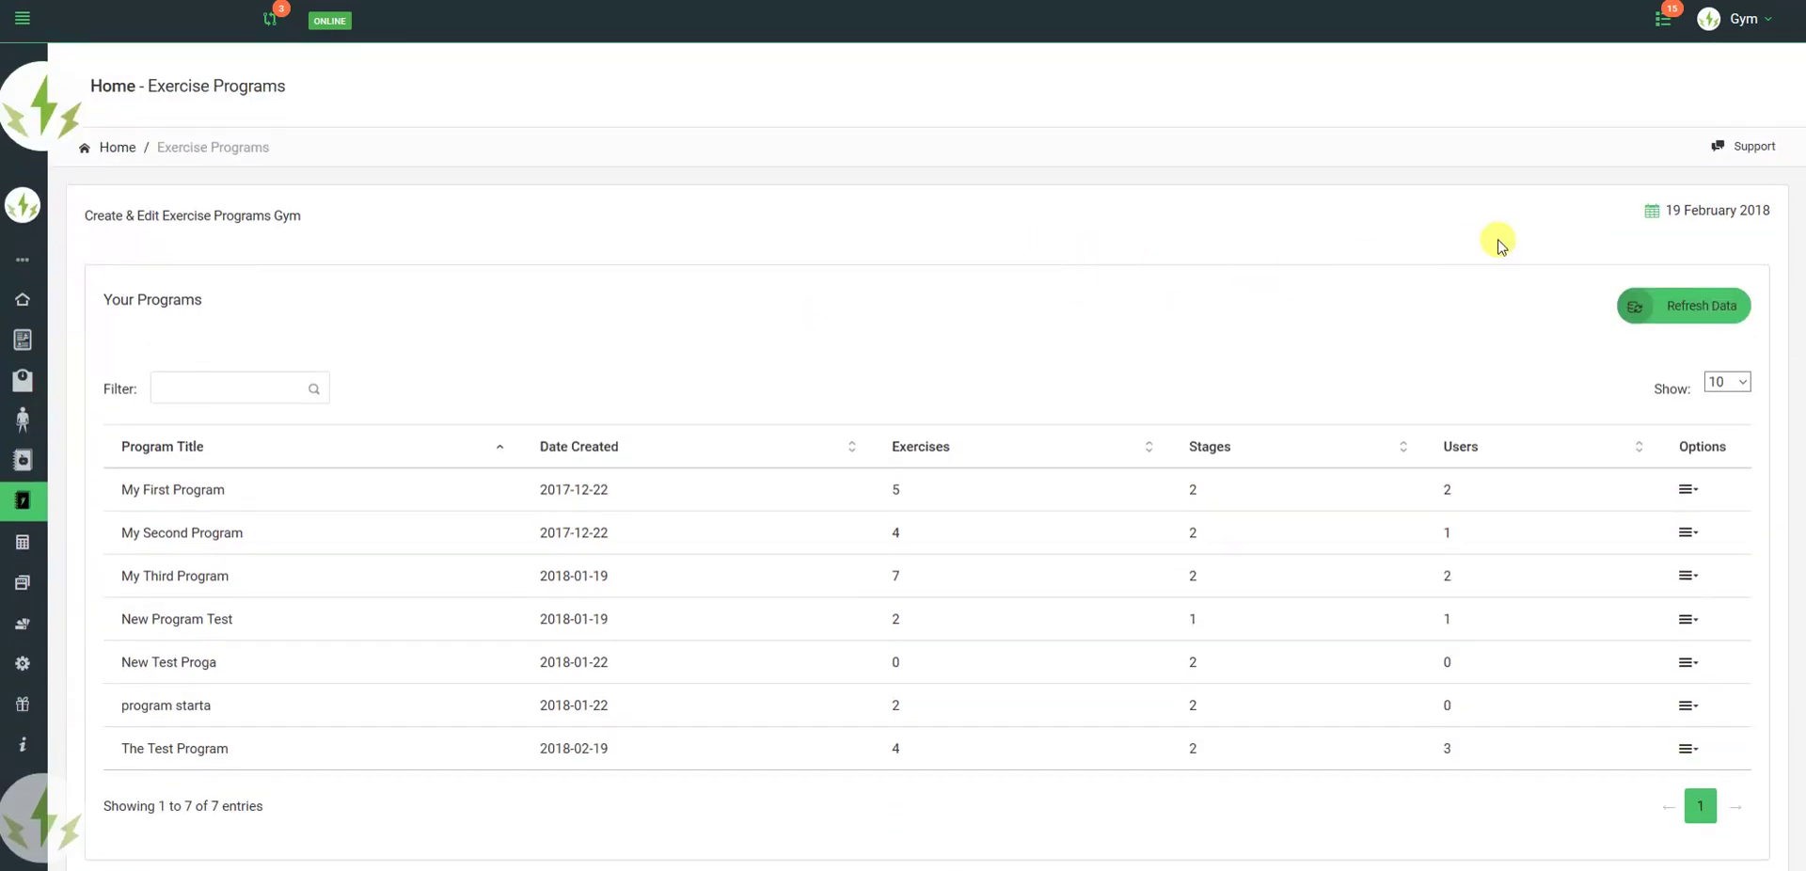
{"action": "left_click", "coordinate": [1702, 35]}
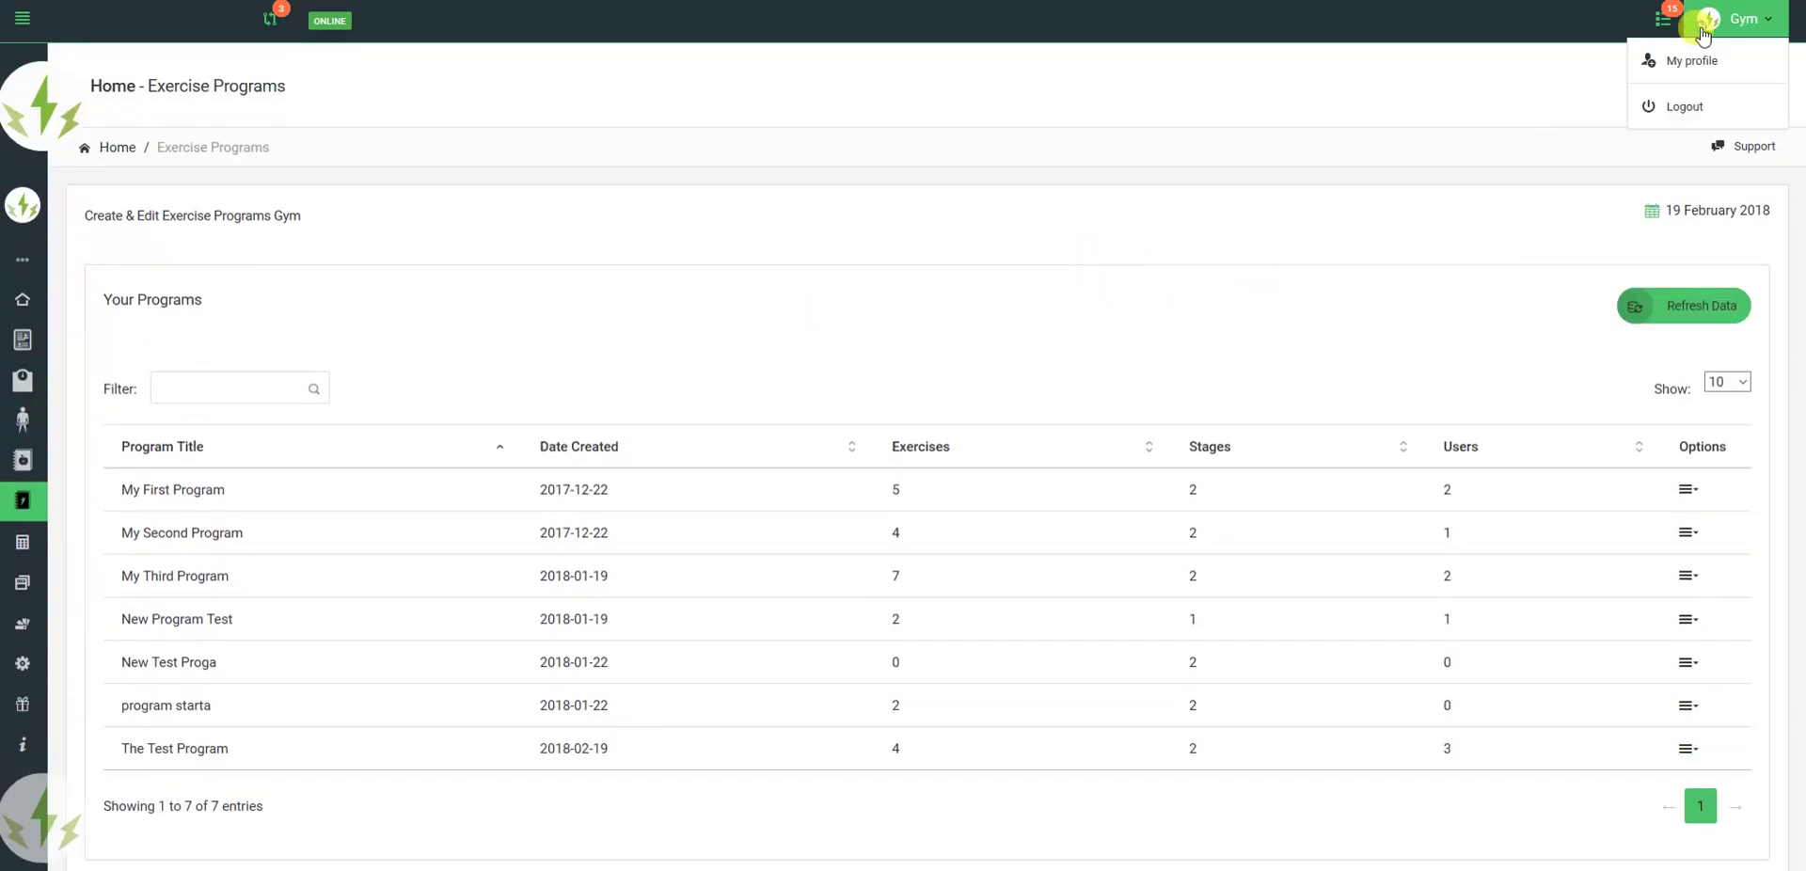
{"action": "left_click", "coordinate": [1689, 109]}
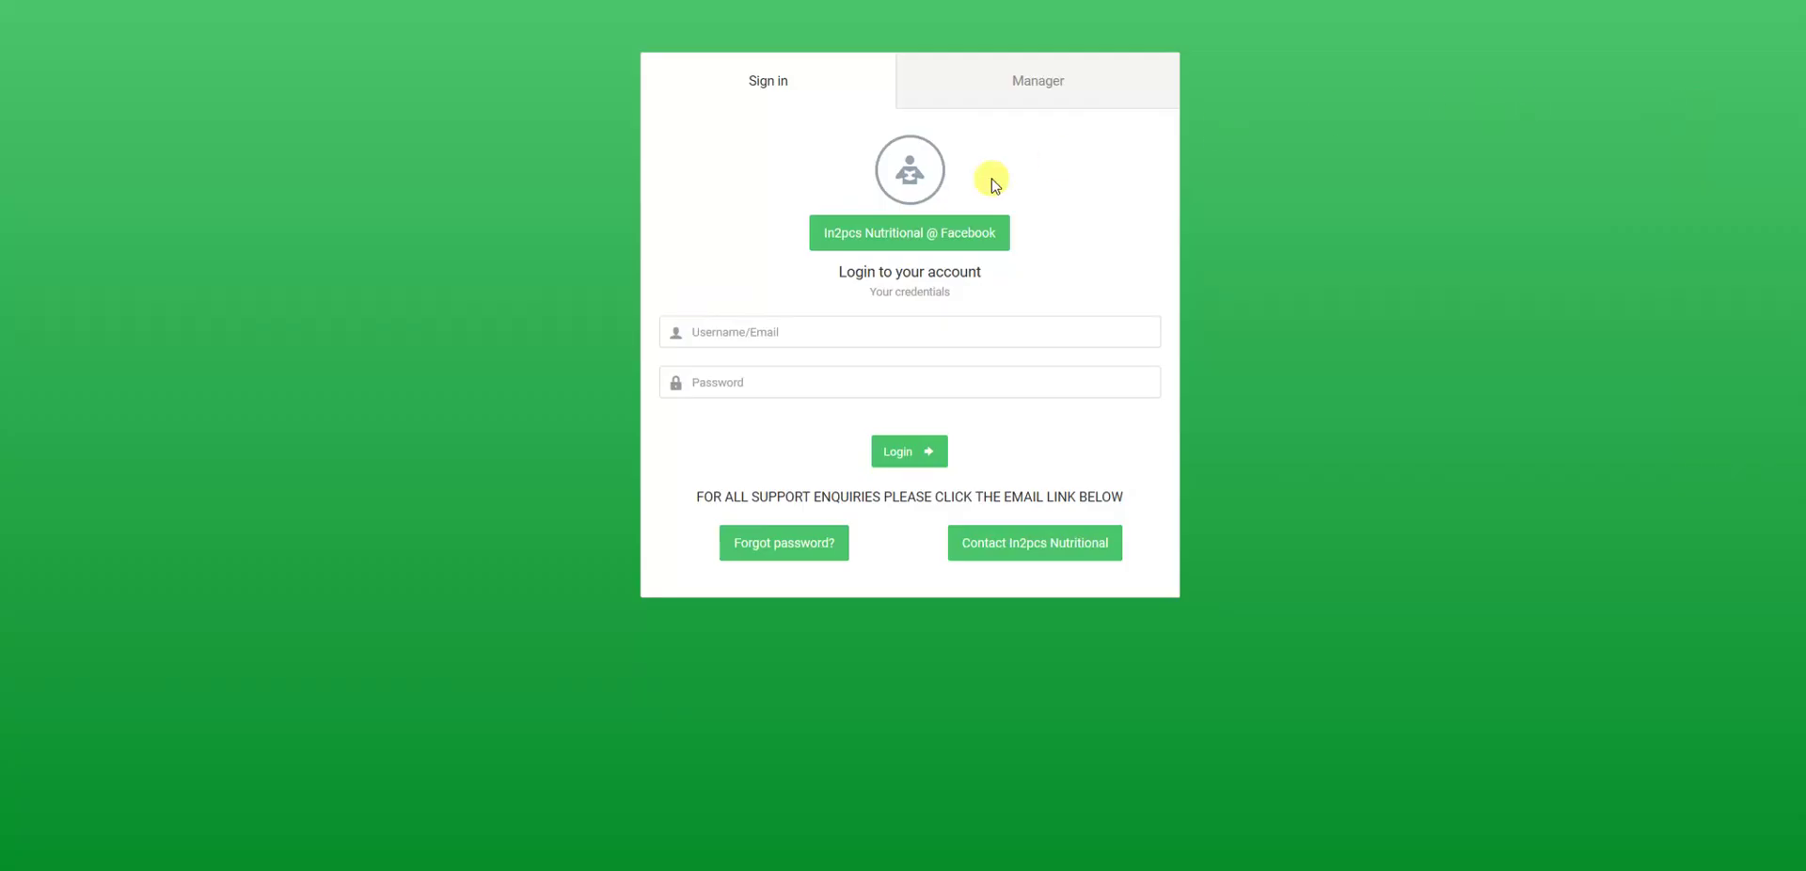
{"action": "left_click", "coordinate": [847, 336]}
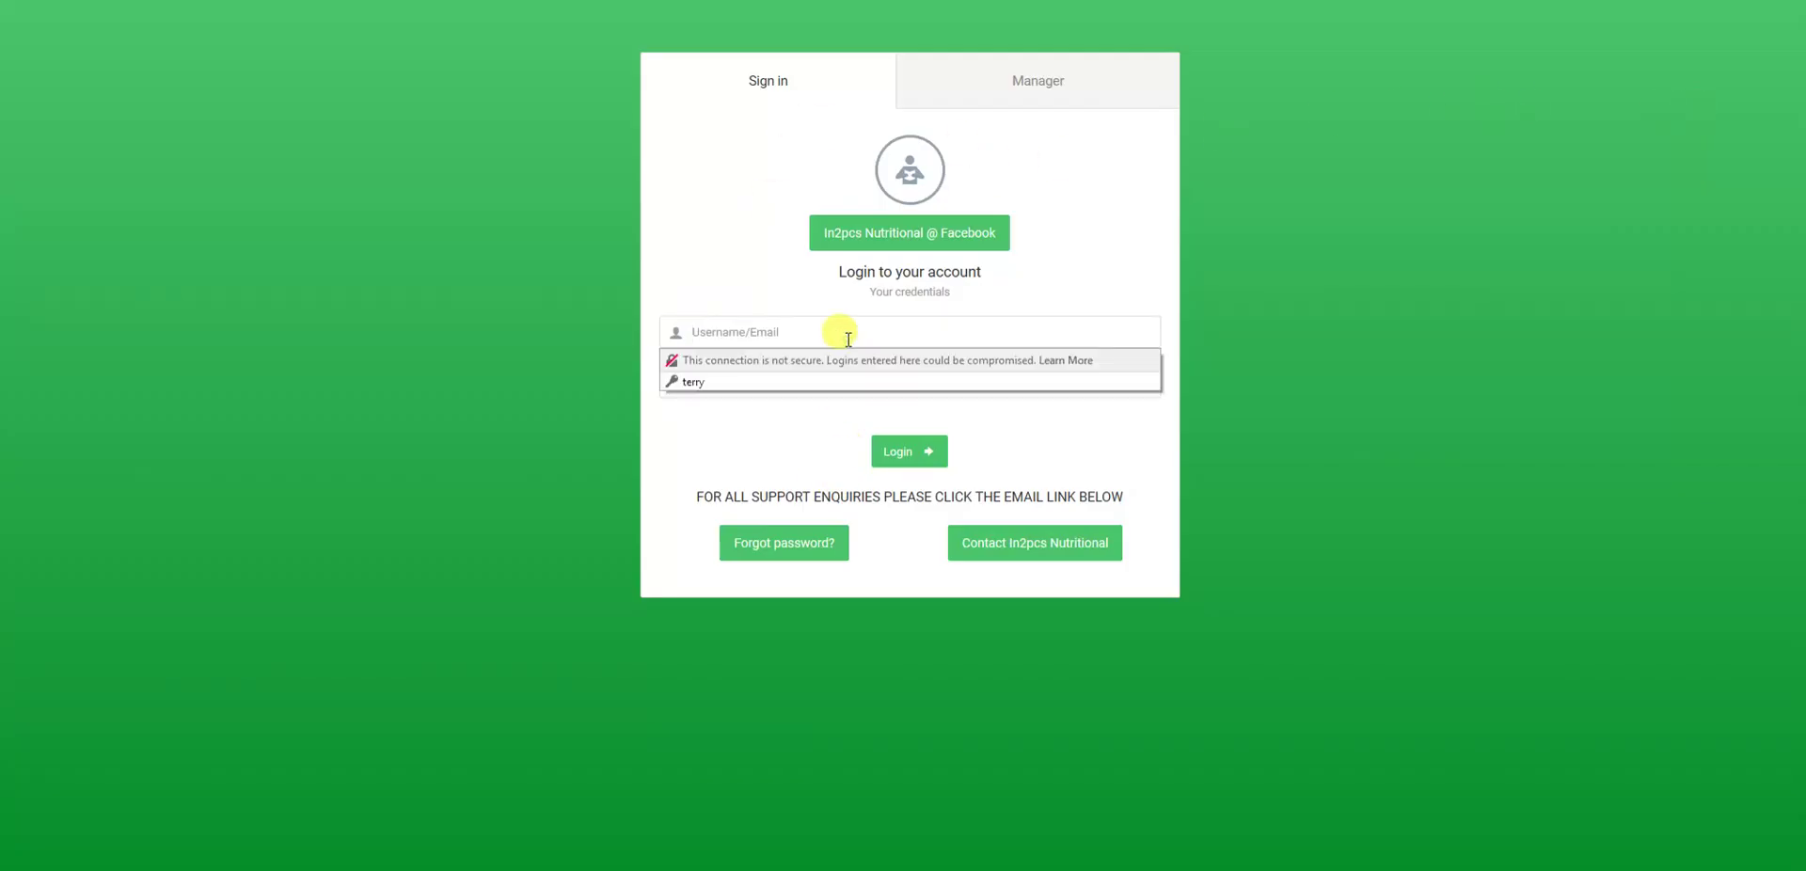
{"action": "type", "text": "member1"}
{"action": "key", "text": "Tab"}
{"action": "type", "text": "•"}
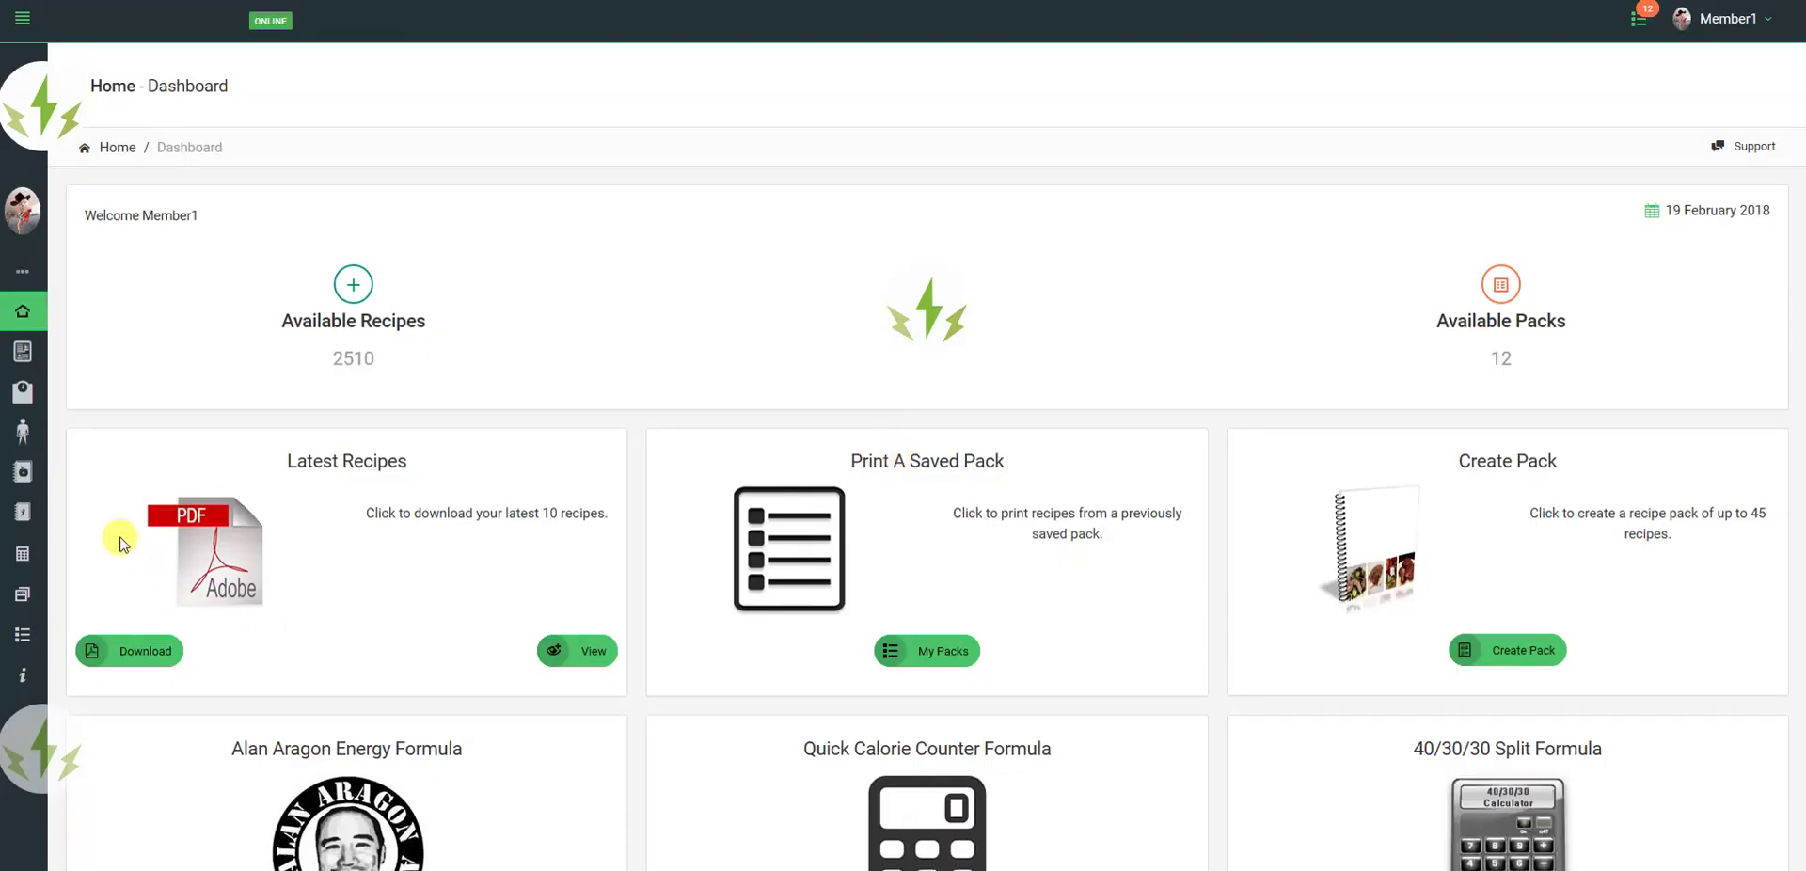
Step: Open The Test Program's Detail view from My Programs and select Single Leg Deadlift
{"action": "mouse_move", "coordinate": [37, 523]}
{"action": "left_click", "coordinate": [90, 561]}
{"action": "scroll", "coordinate": [1056, 306], "scroll_direction": "down", "scroll_amount": 1}
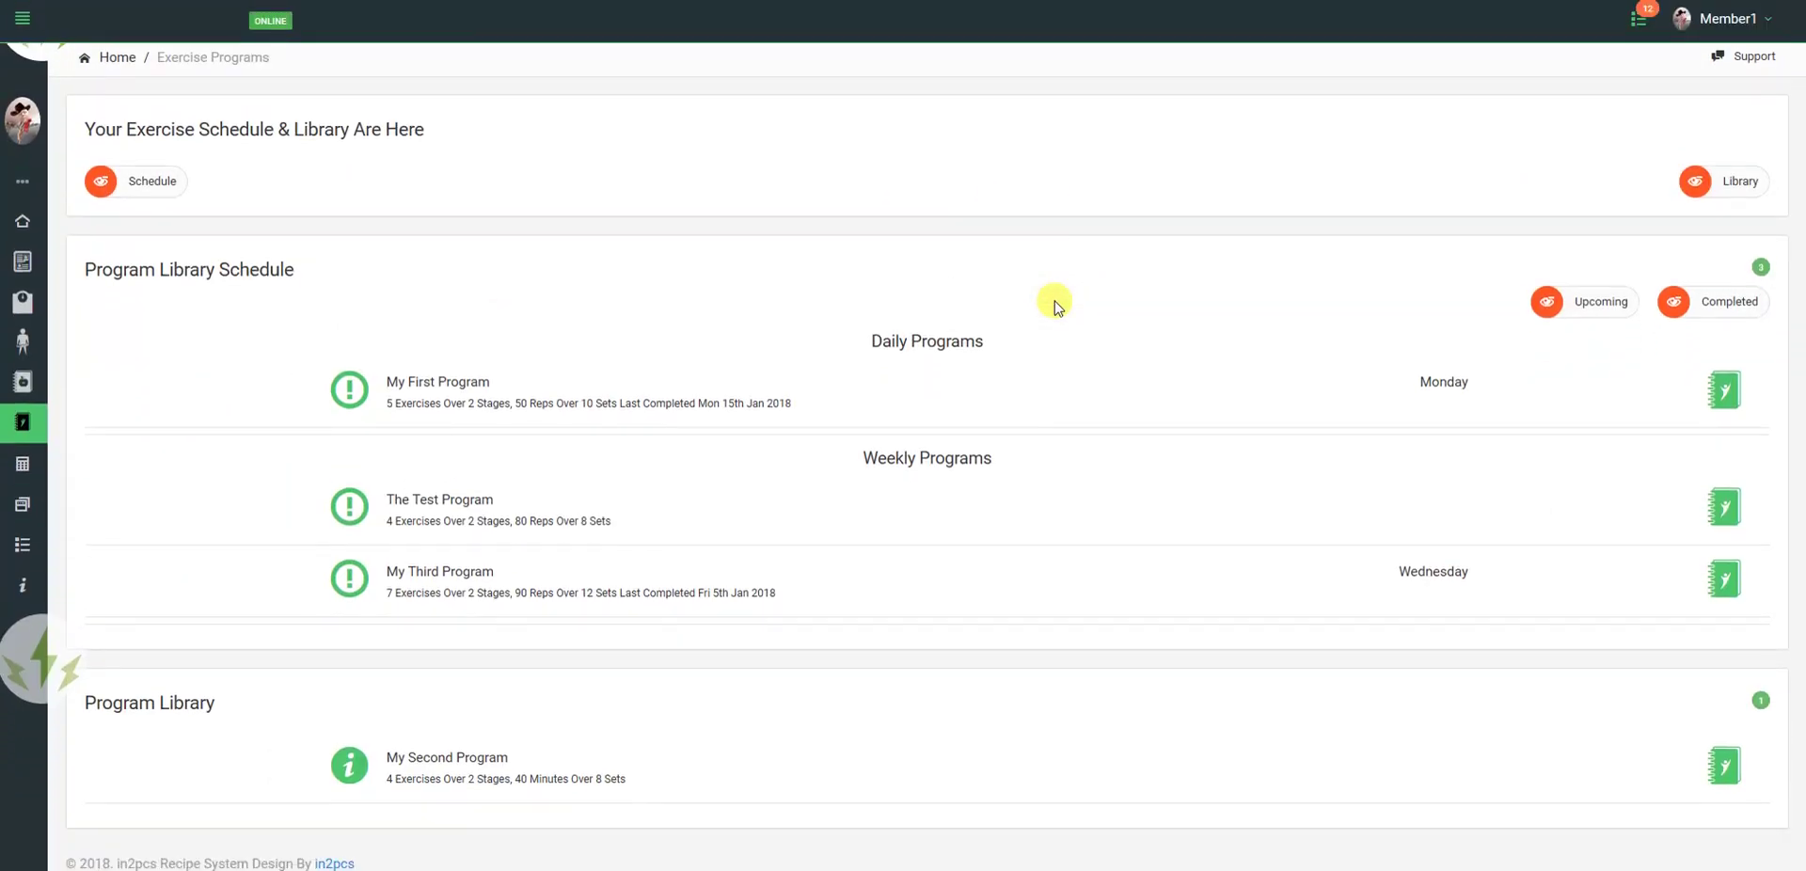
{"action": "left_click", "coordinate": [544, 510]}
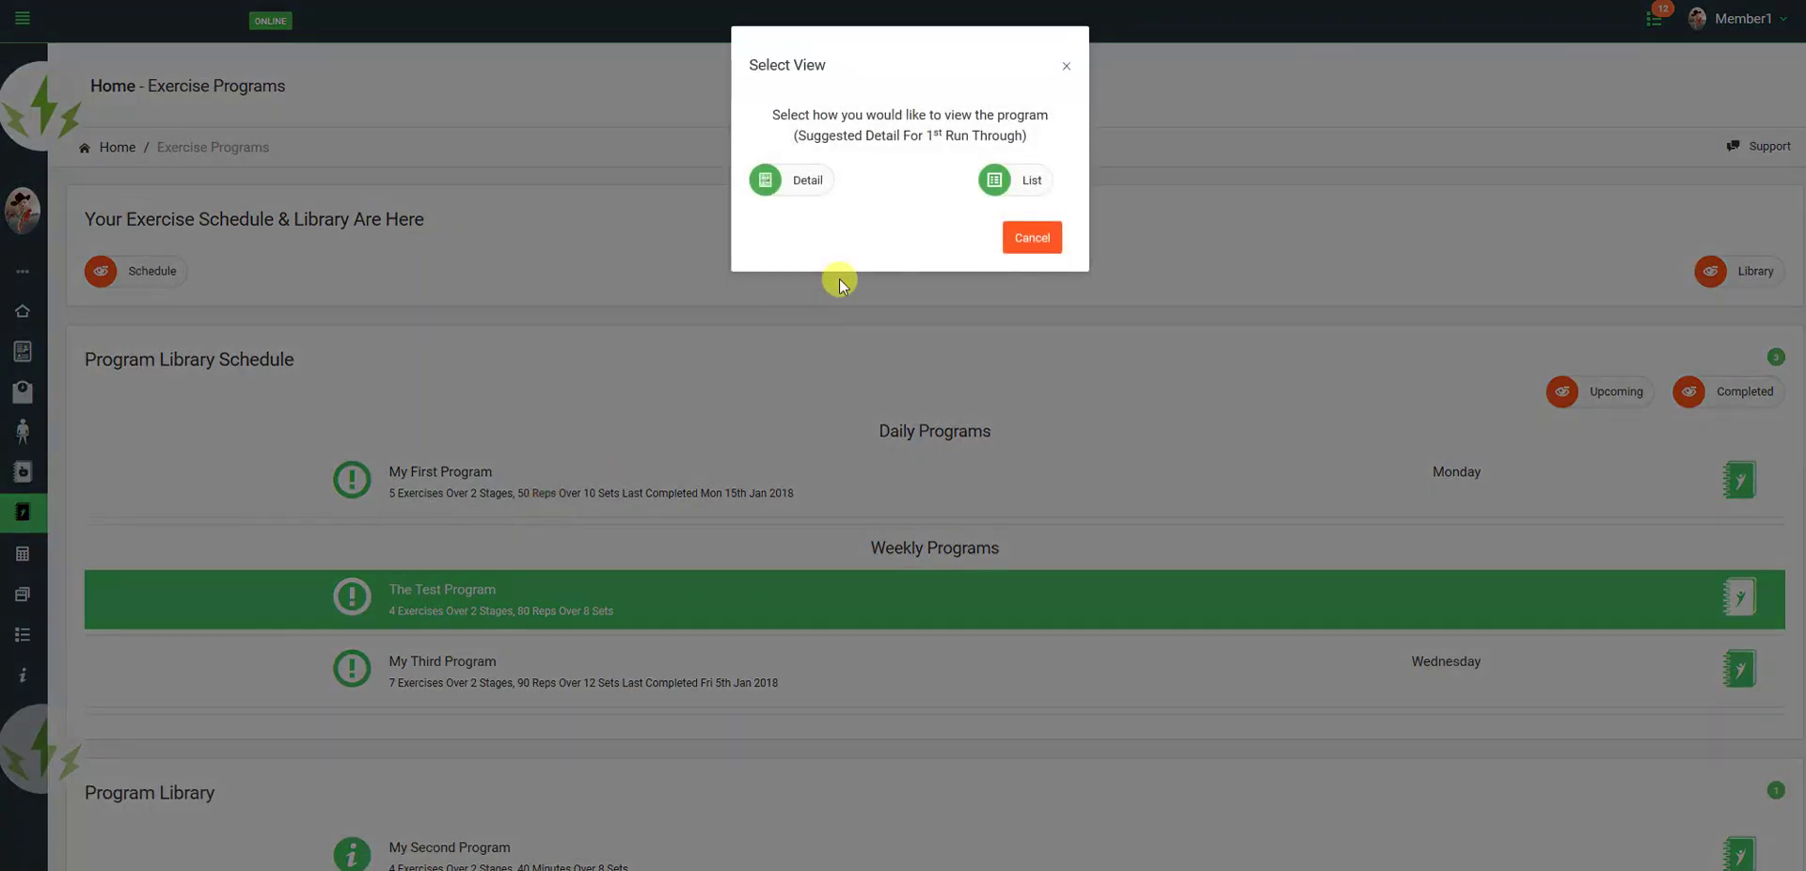
{"action": "left_click", "coordinate": [797, 188]}
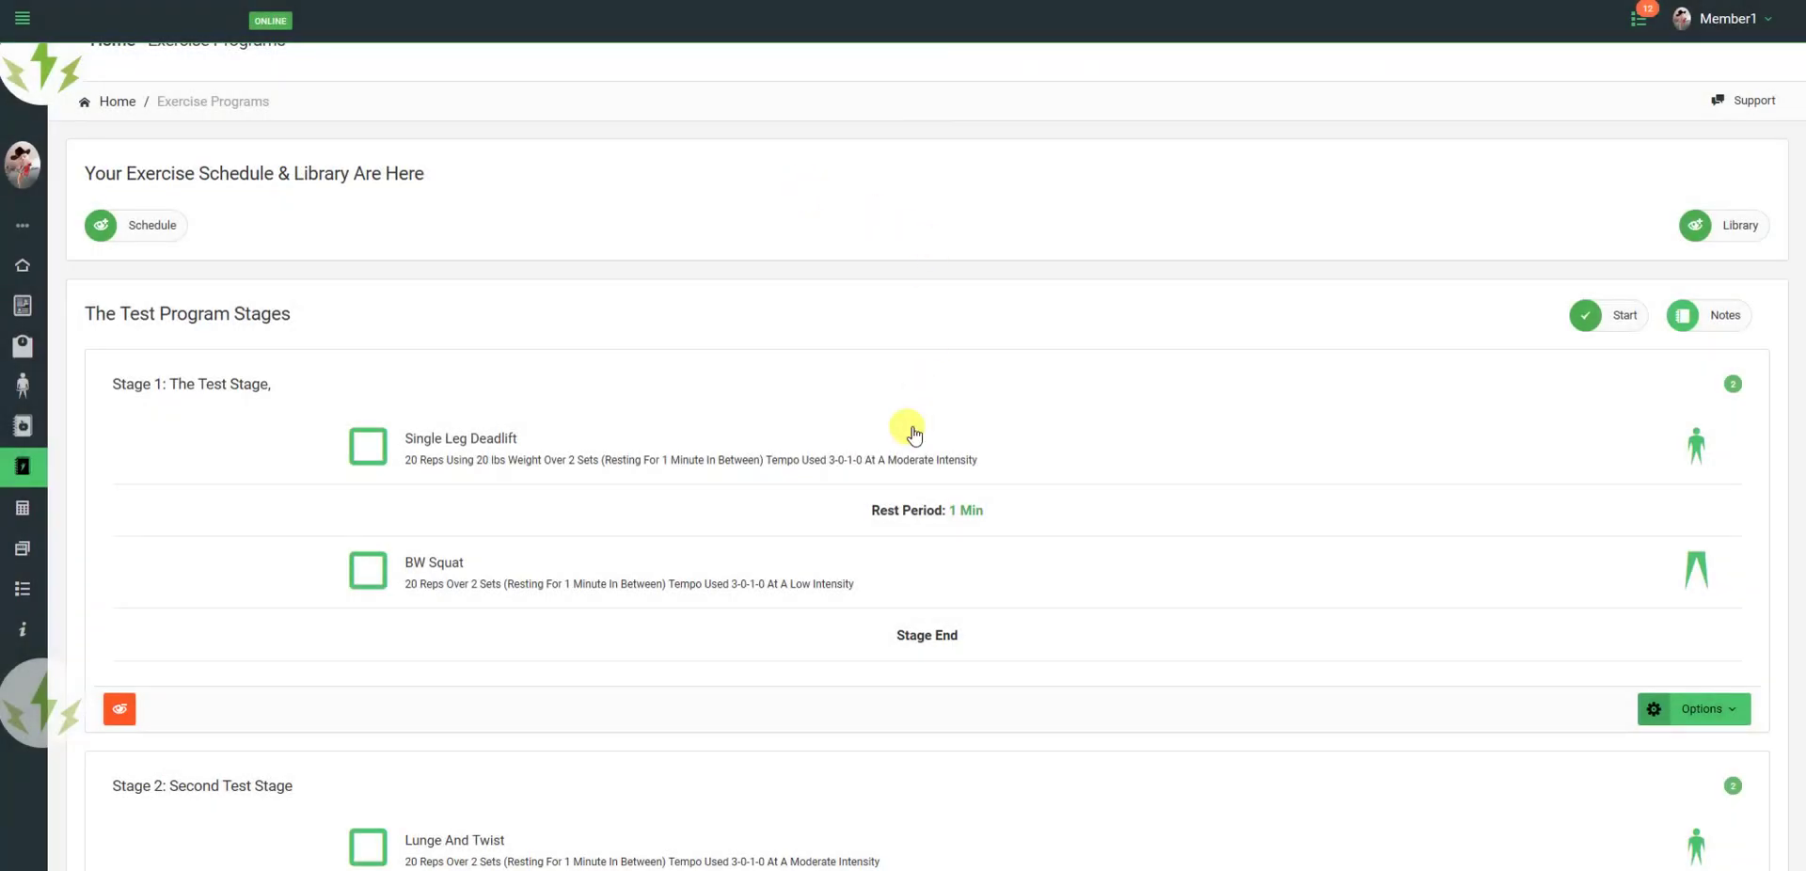
{"action": "left_click", "coordinate": [845, 442]}
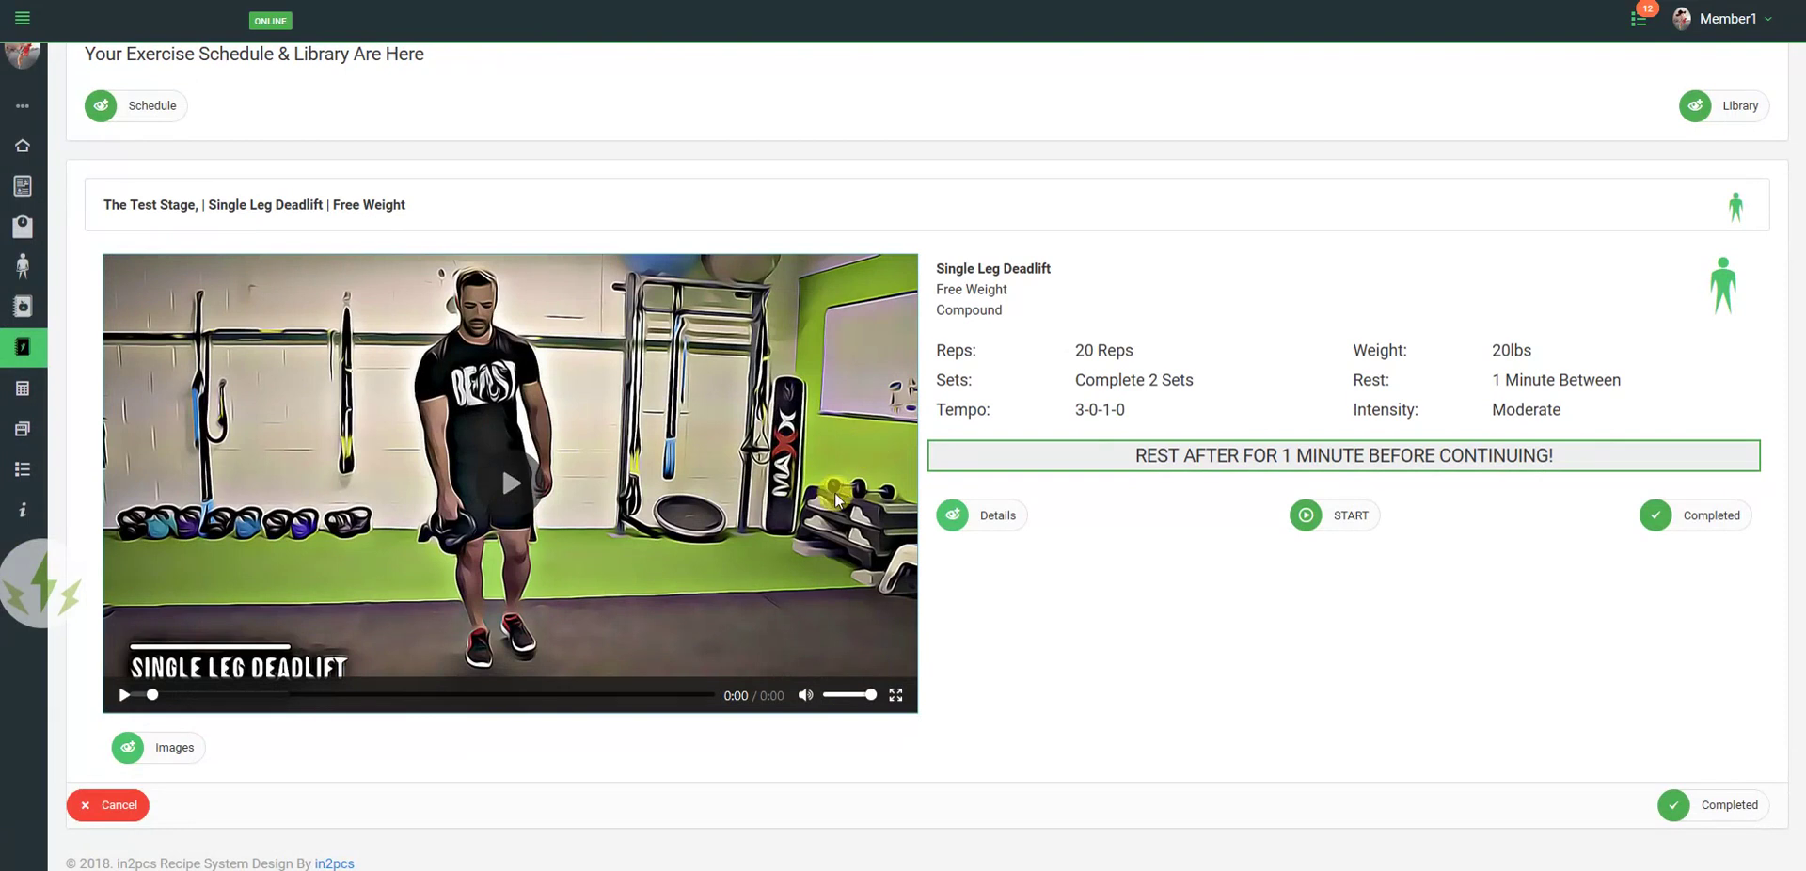
Step: Show Single Leg Deadlift's images and written instructions, then play its demo video
{"action": "left_click", "coordinate": [128, 747]}
{"action": "scroll", "coordinate": [907, 549], "scroll_direction": "down", "scroll_amount": 1}
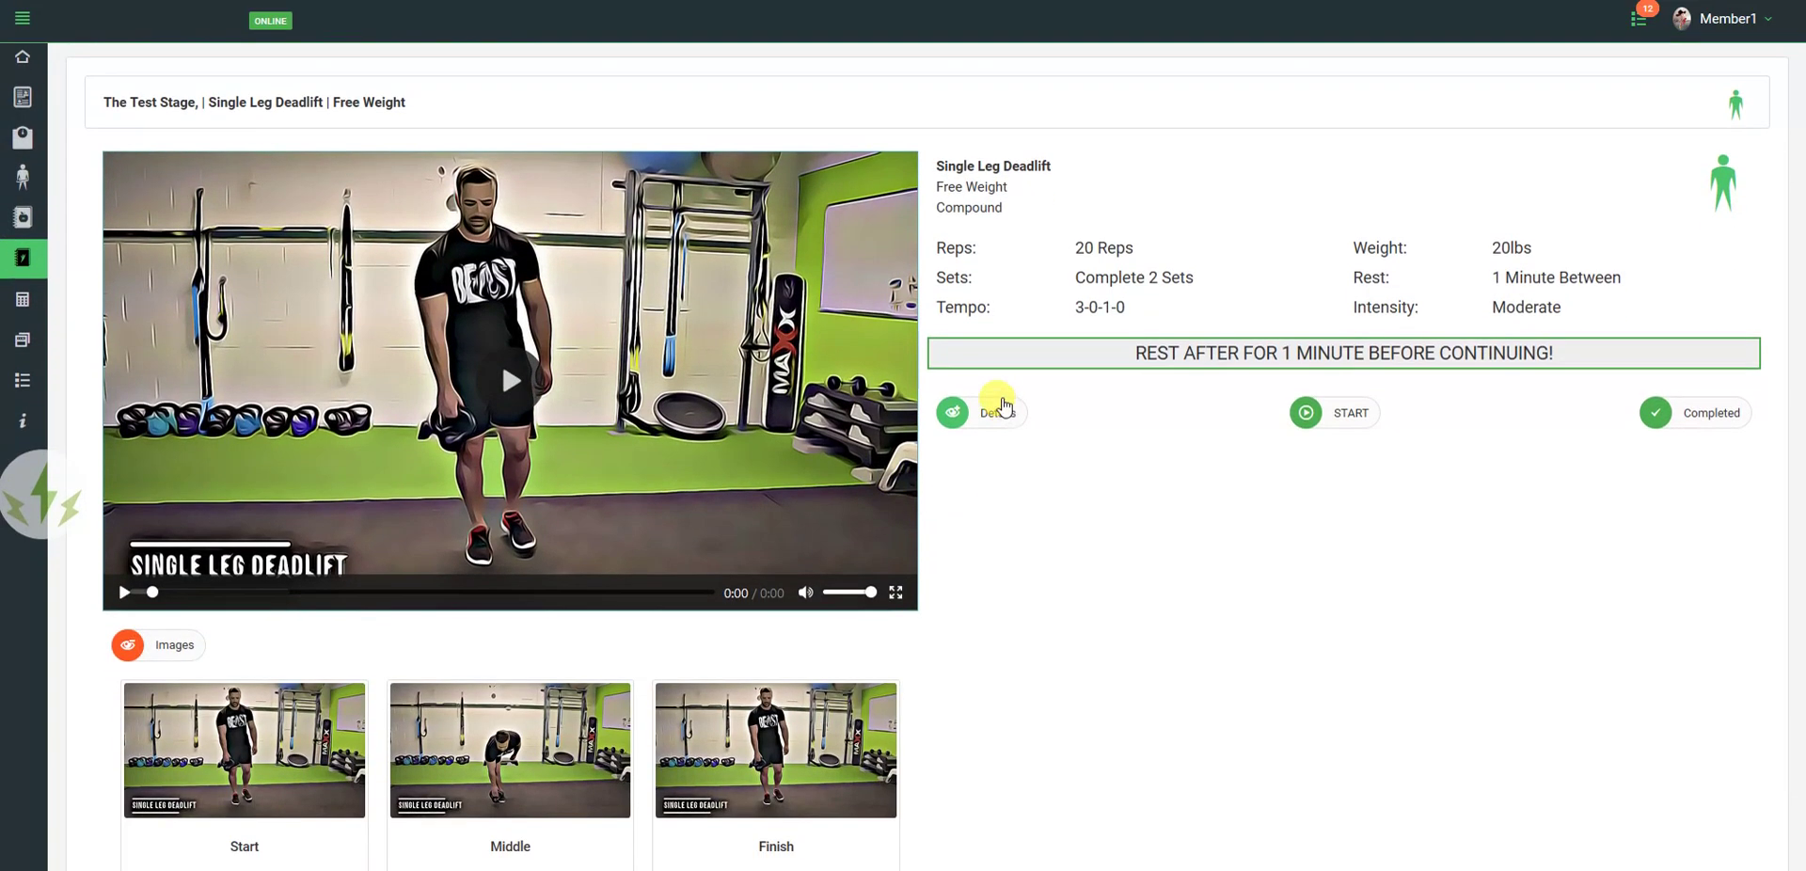
{"action": "left_click", "coordinate": [1003, 411]}
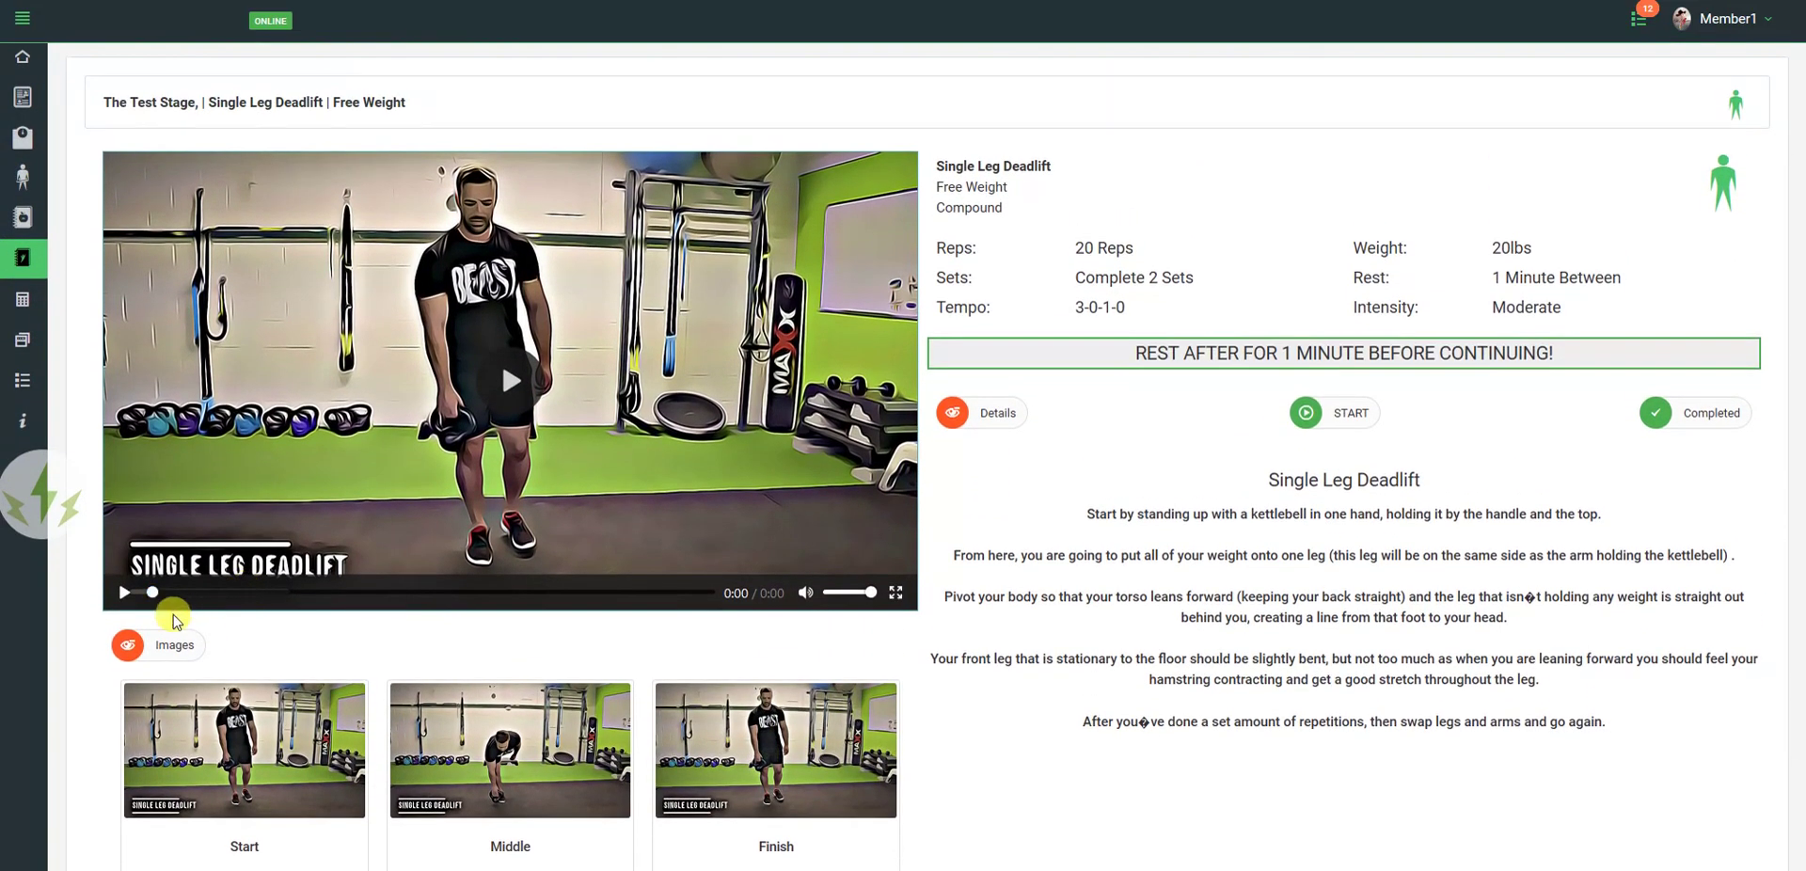
{"action": "left_click", "coordinate": [125, 595]}
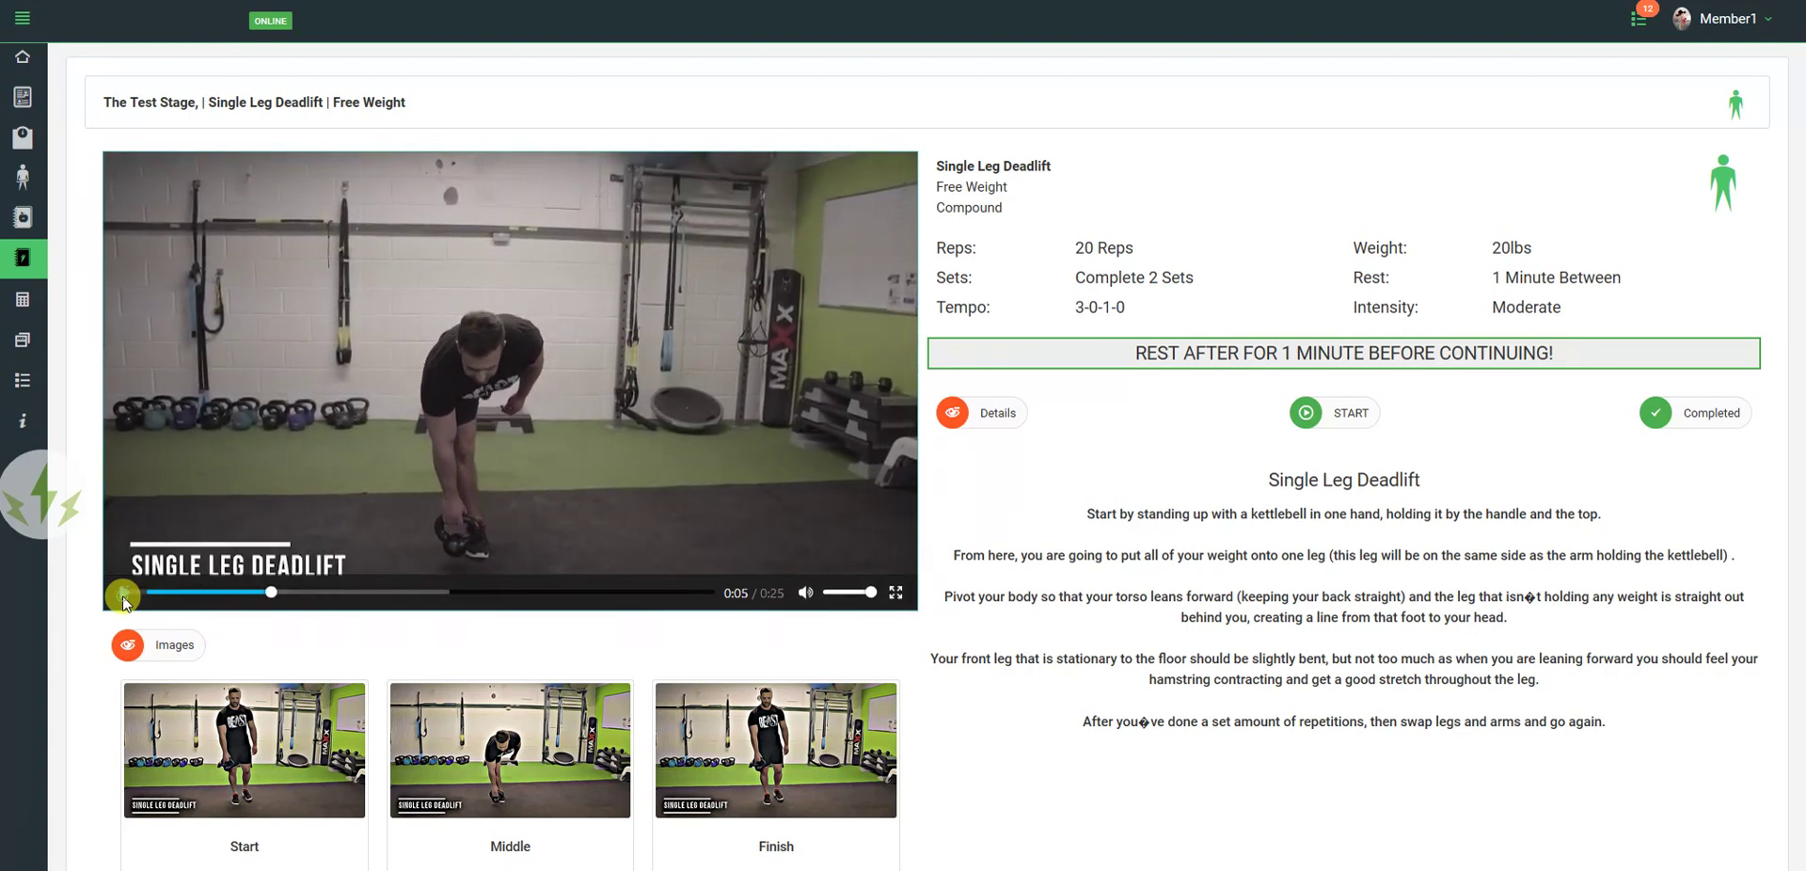
{"action": "scroll", "coordinate": [1390, 527], "scroll_direction": "down", "scroll_amount": 3}
{"action": "scroll", "coordinate": [1391, 527], "scroll_direction": "down", "scroll_amount": 2}
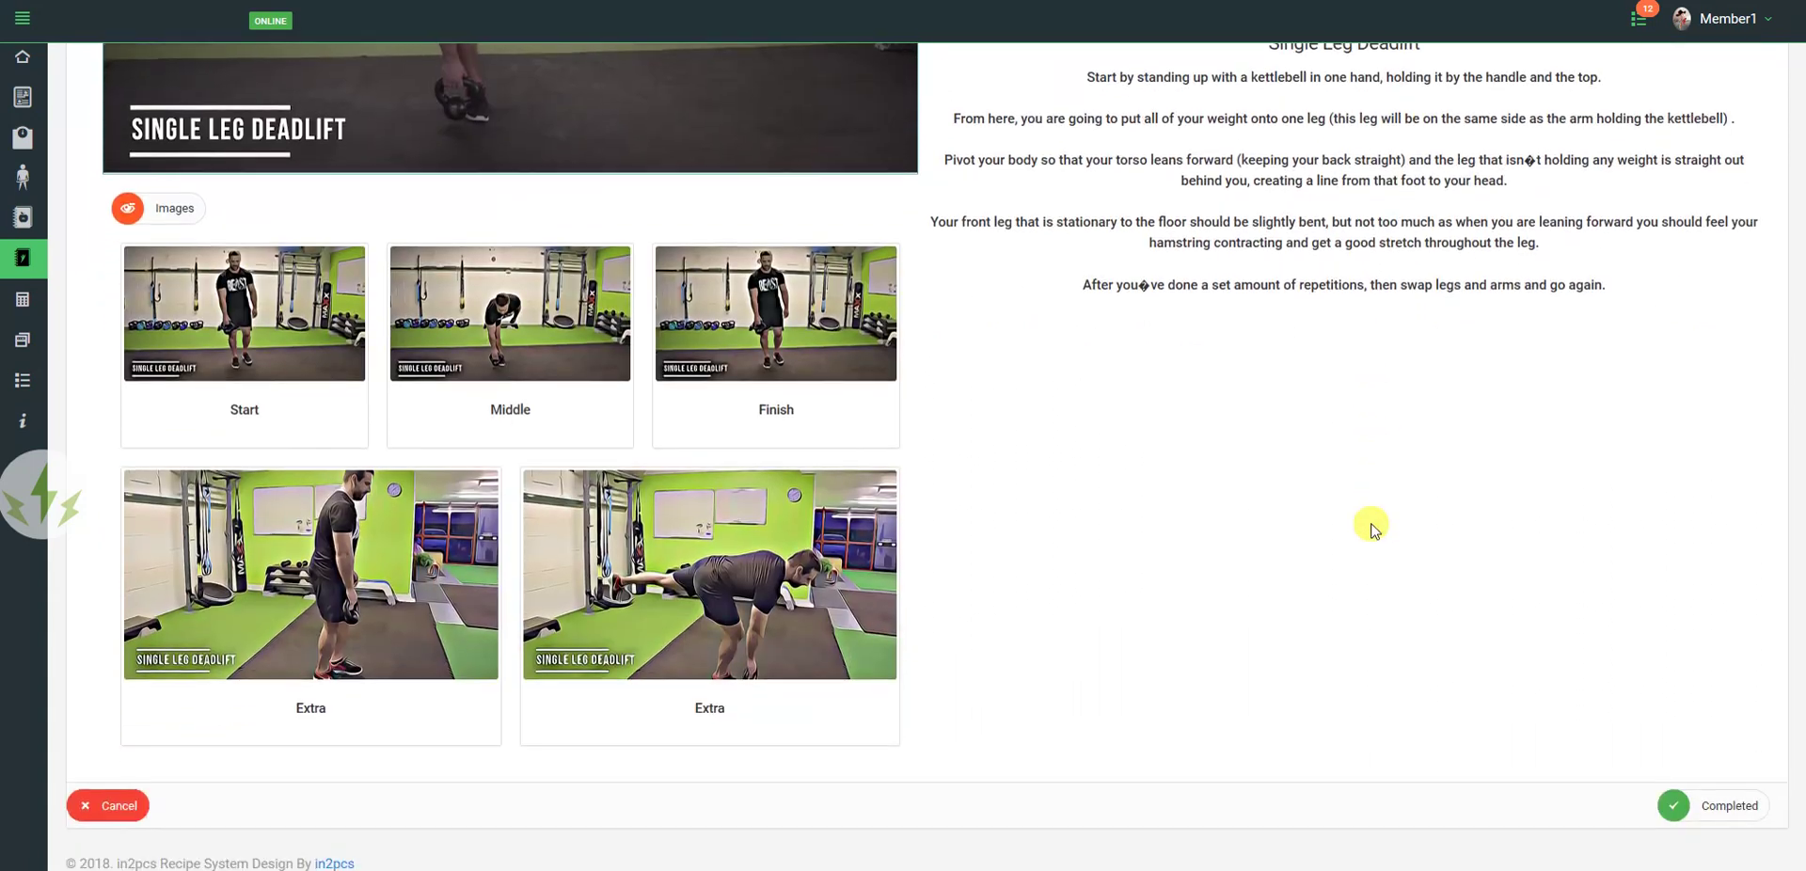
{"action": "scroll", "coordinate": [1371, 524], "scroll_direction": "up", "scroll_amount": 2}
{"action": "scroll", "coordinate": [1303, 527], "scroll_direction": "up", "scroll_amount": 3}
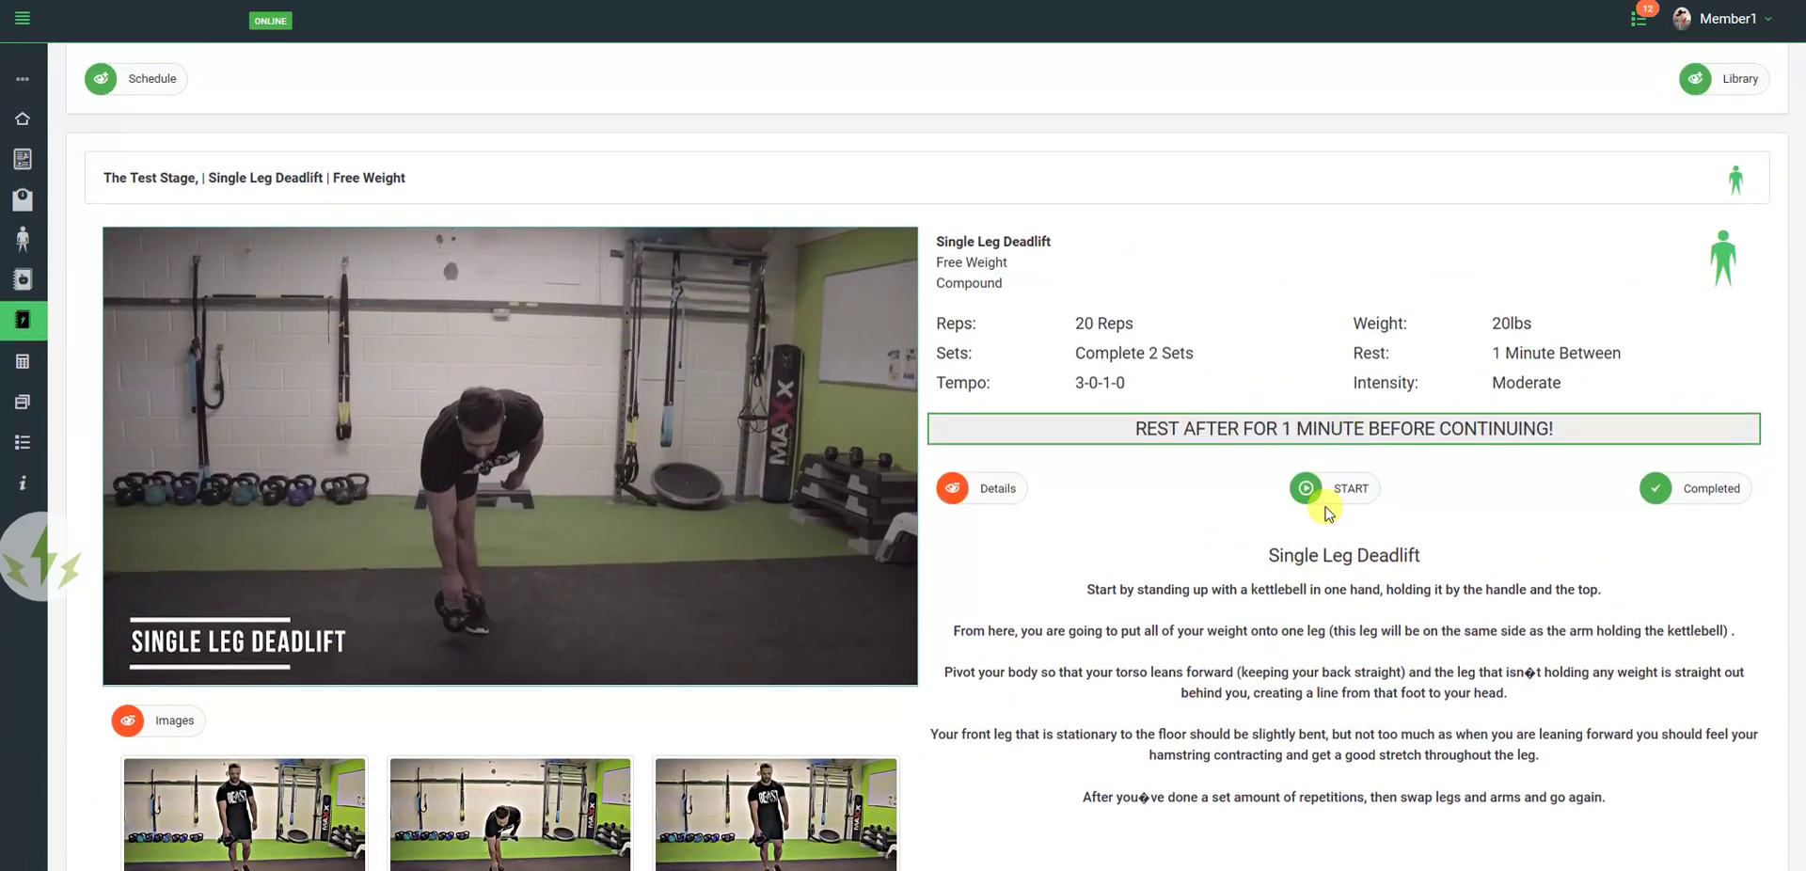
Step: Run the Single Leg Deadlift timer and stop it at 00:04
{"action": "left_click", "coordinate": [1307, 487]}
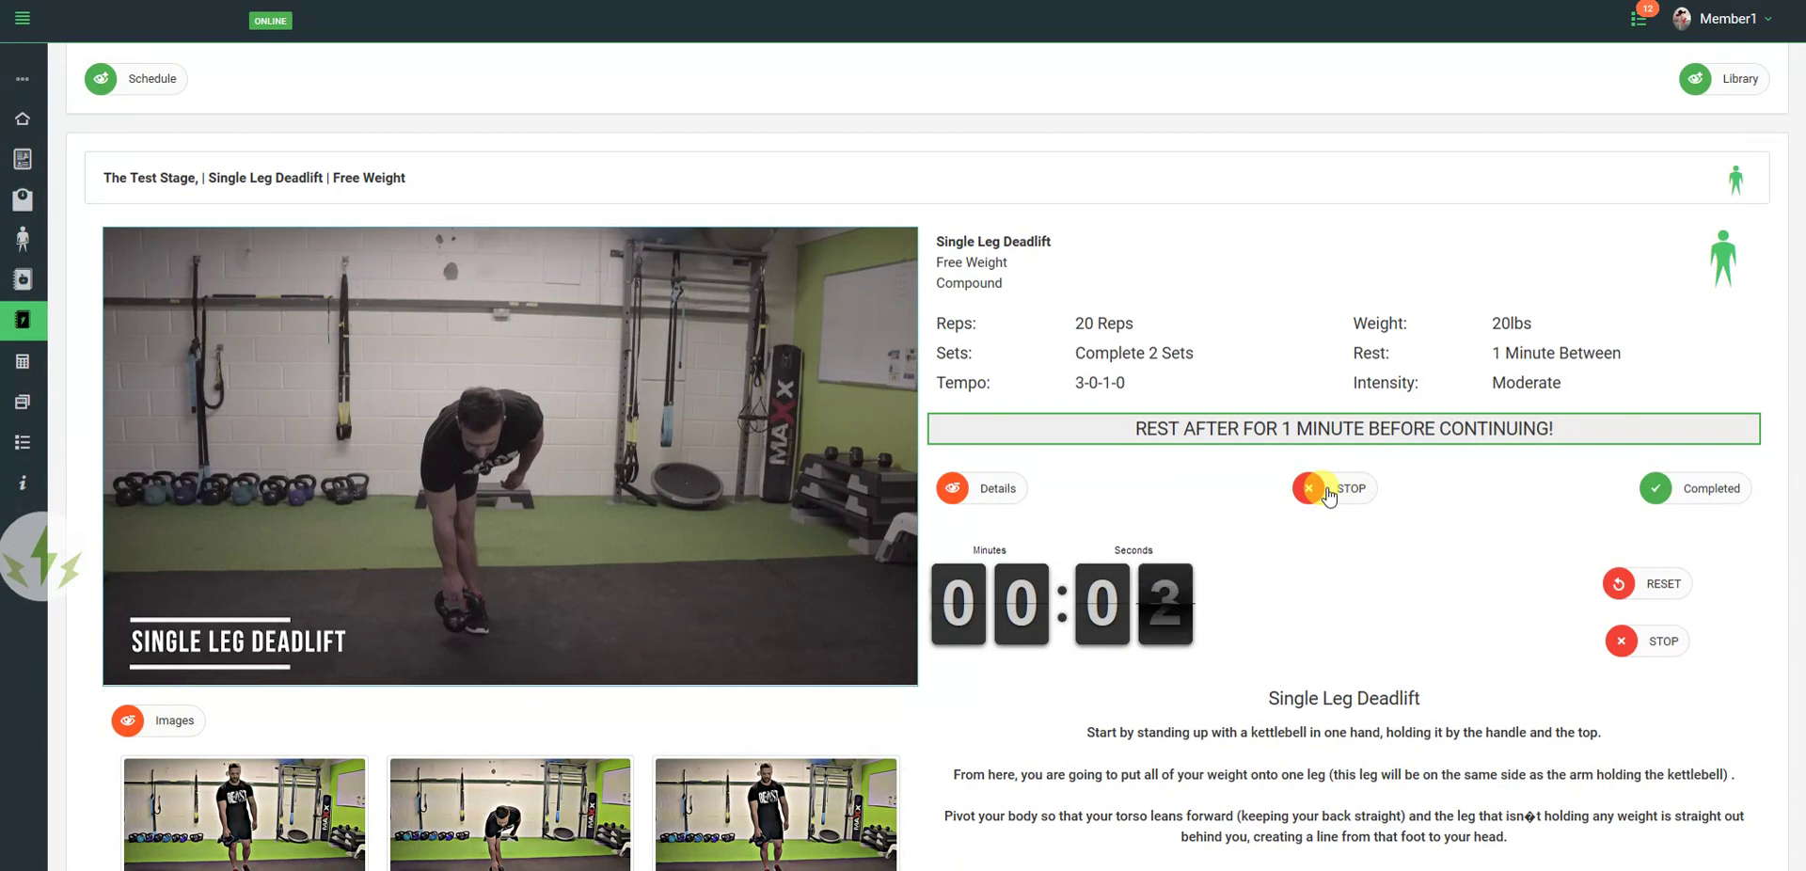
{"action": "left_click", "coordinate": [1327, 494]}
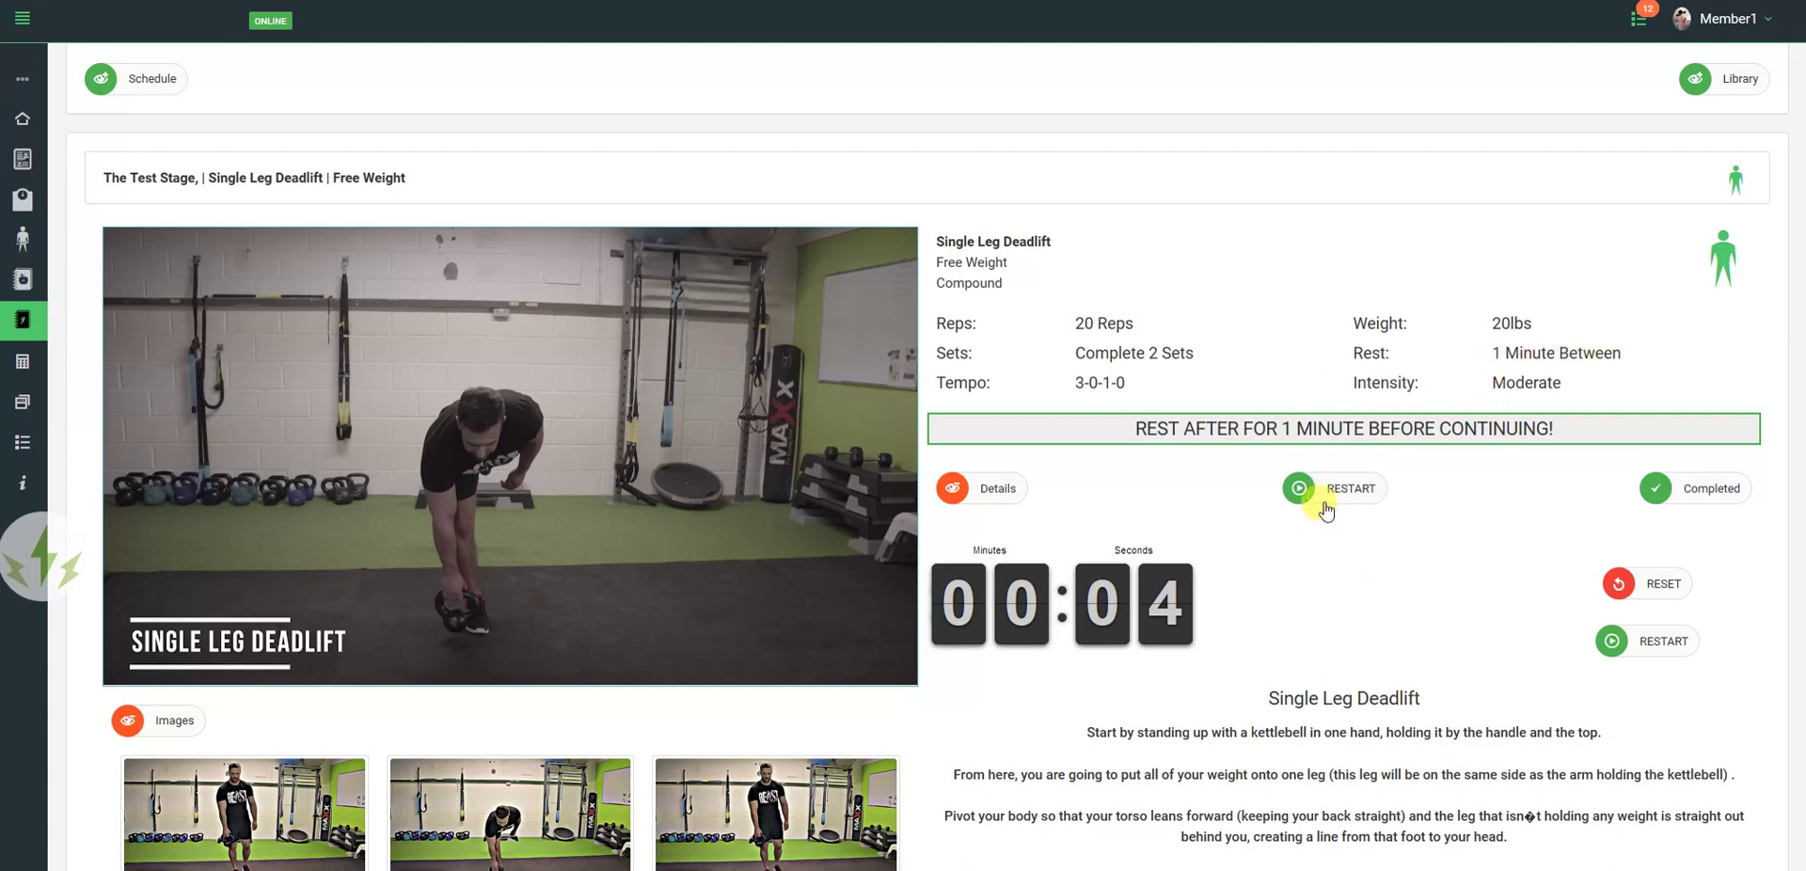
{"action": "scroll", "coordinate": [1331, 513], "scroll_direction": "down", "scroll_amount": 5}
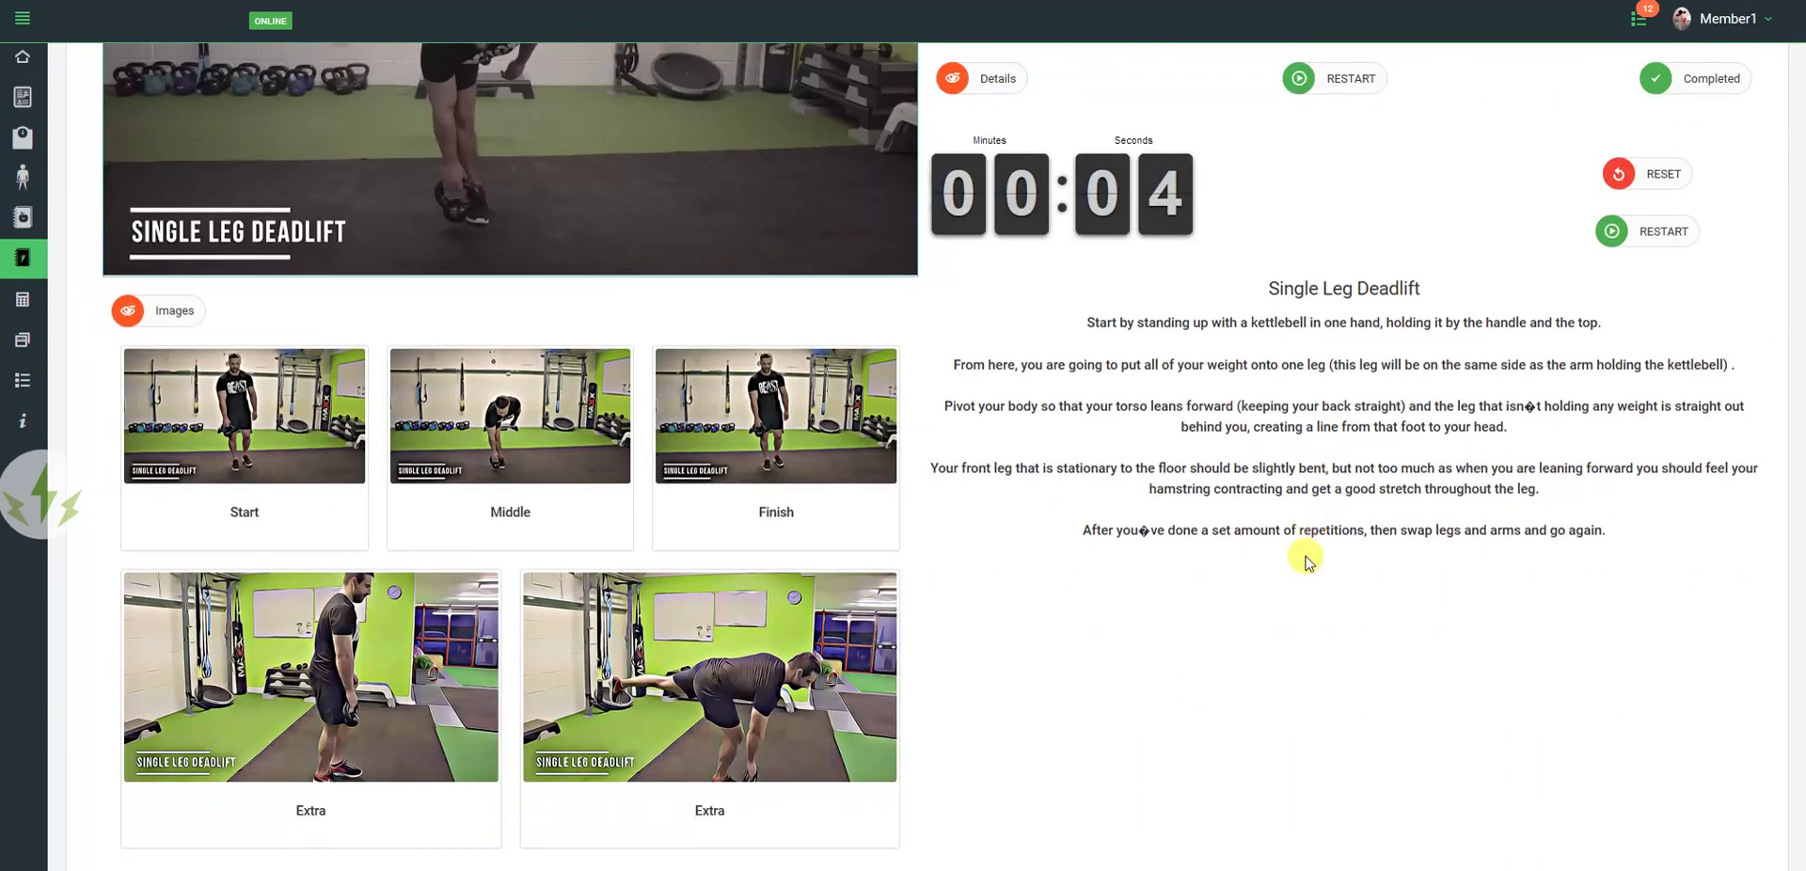
{"action": "scroll", "coordinate": [1260, 621], "scroll_direction": "up", "scroll_amount": 3}
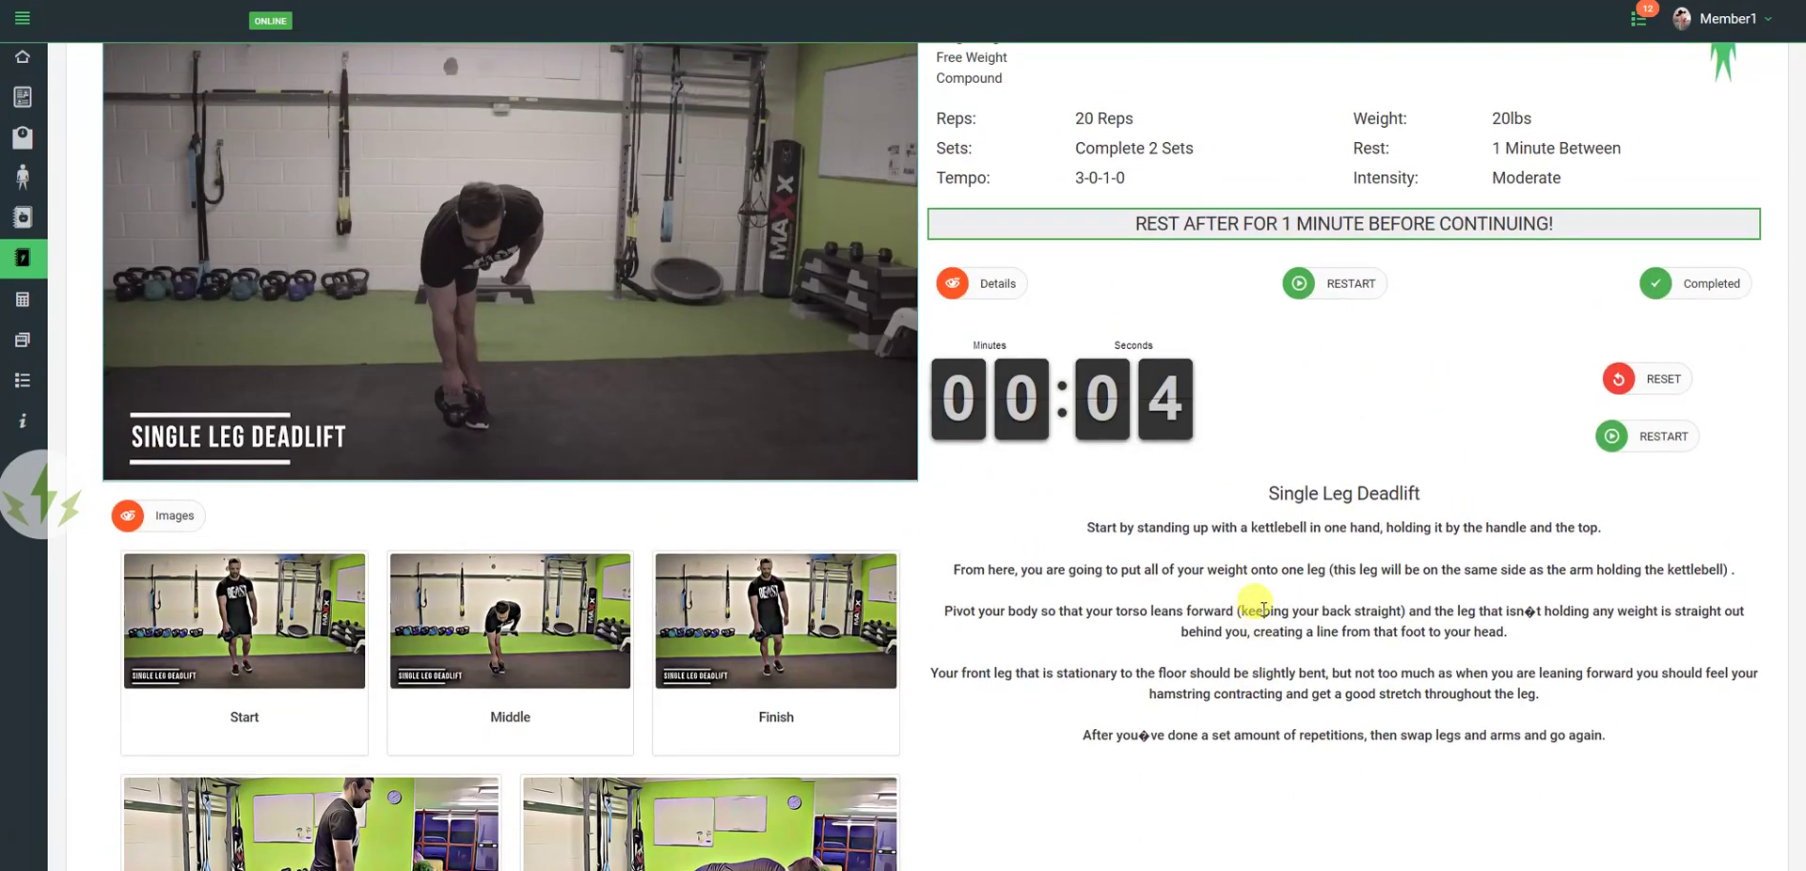